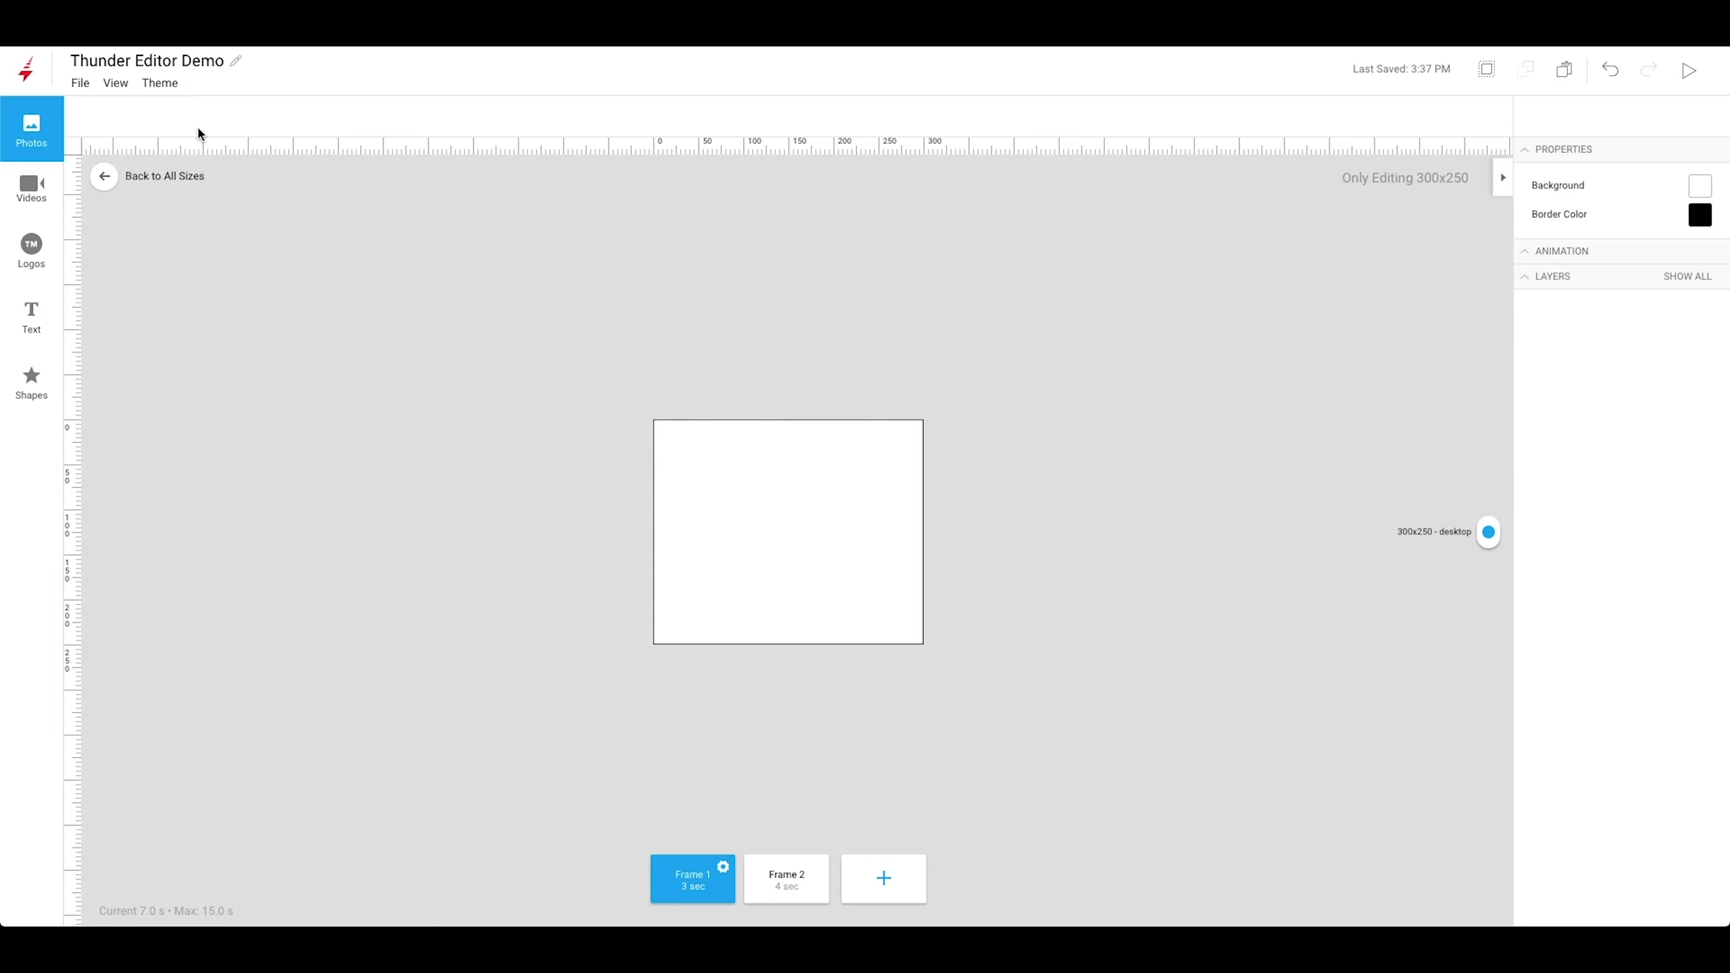
Look through the photo, logo, text and shape assets available for the frame.
{"action": "left_click", "coordinate": [12, 136]}
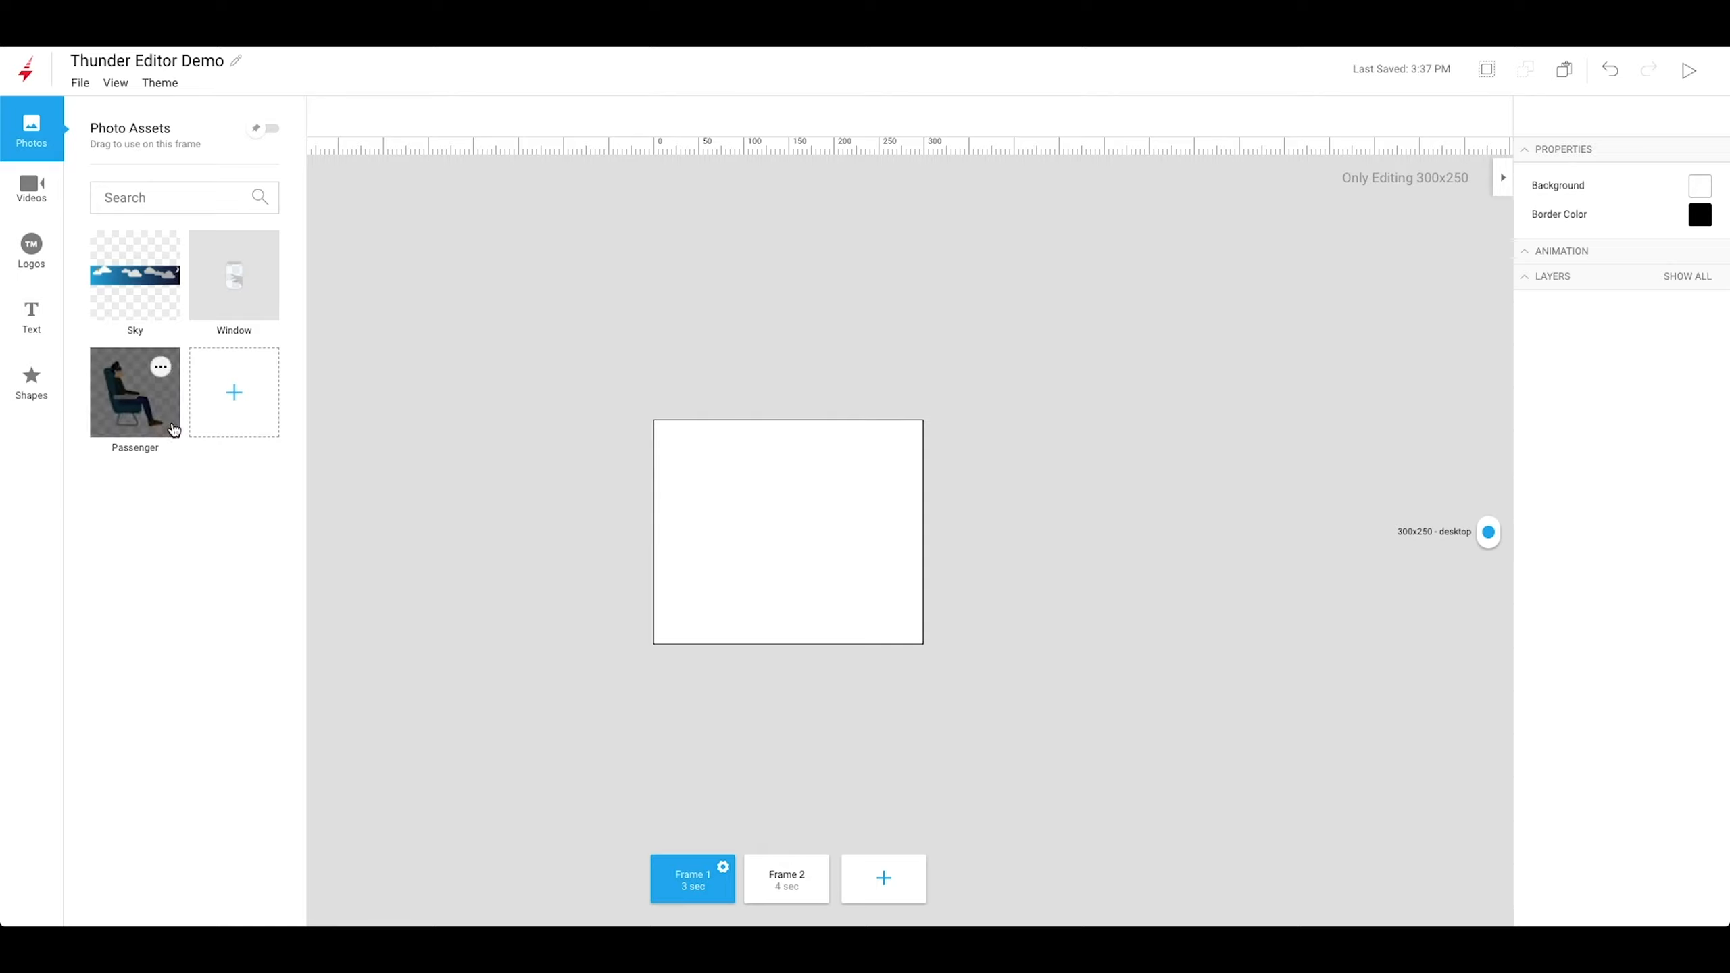
{"action": "left_click", "coordinate": [28, 235]}
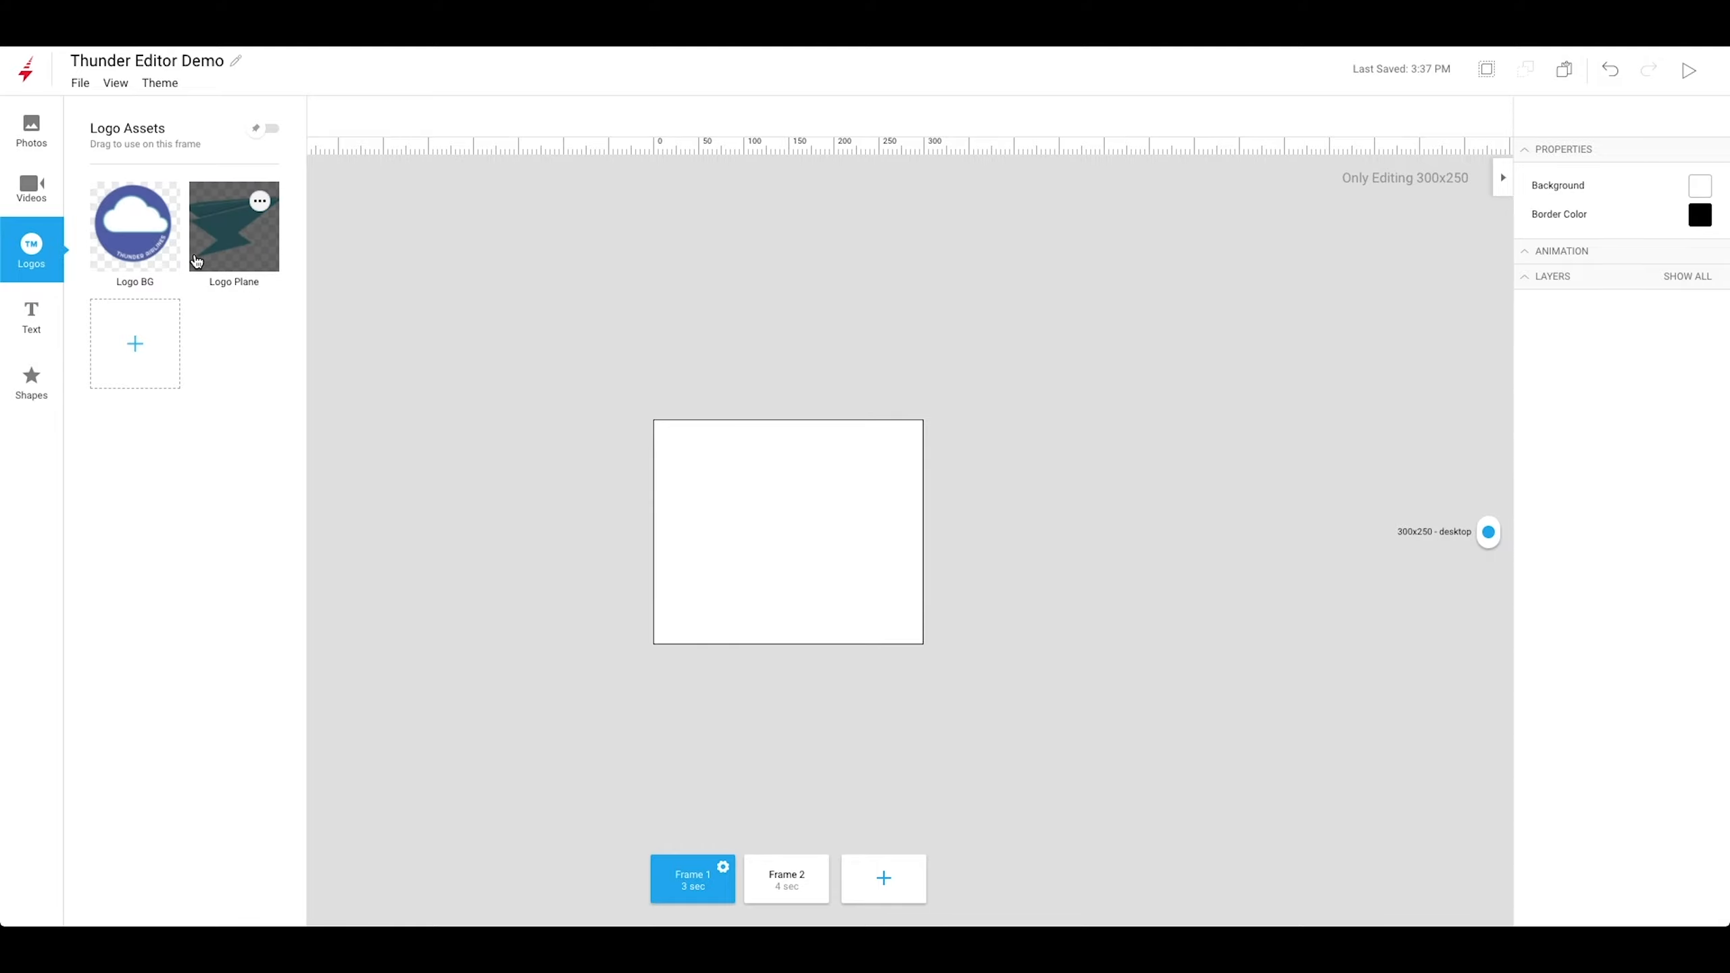
{"action": "left_click", "coordinate": [47, 332]}
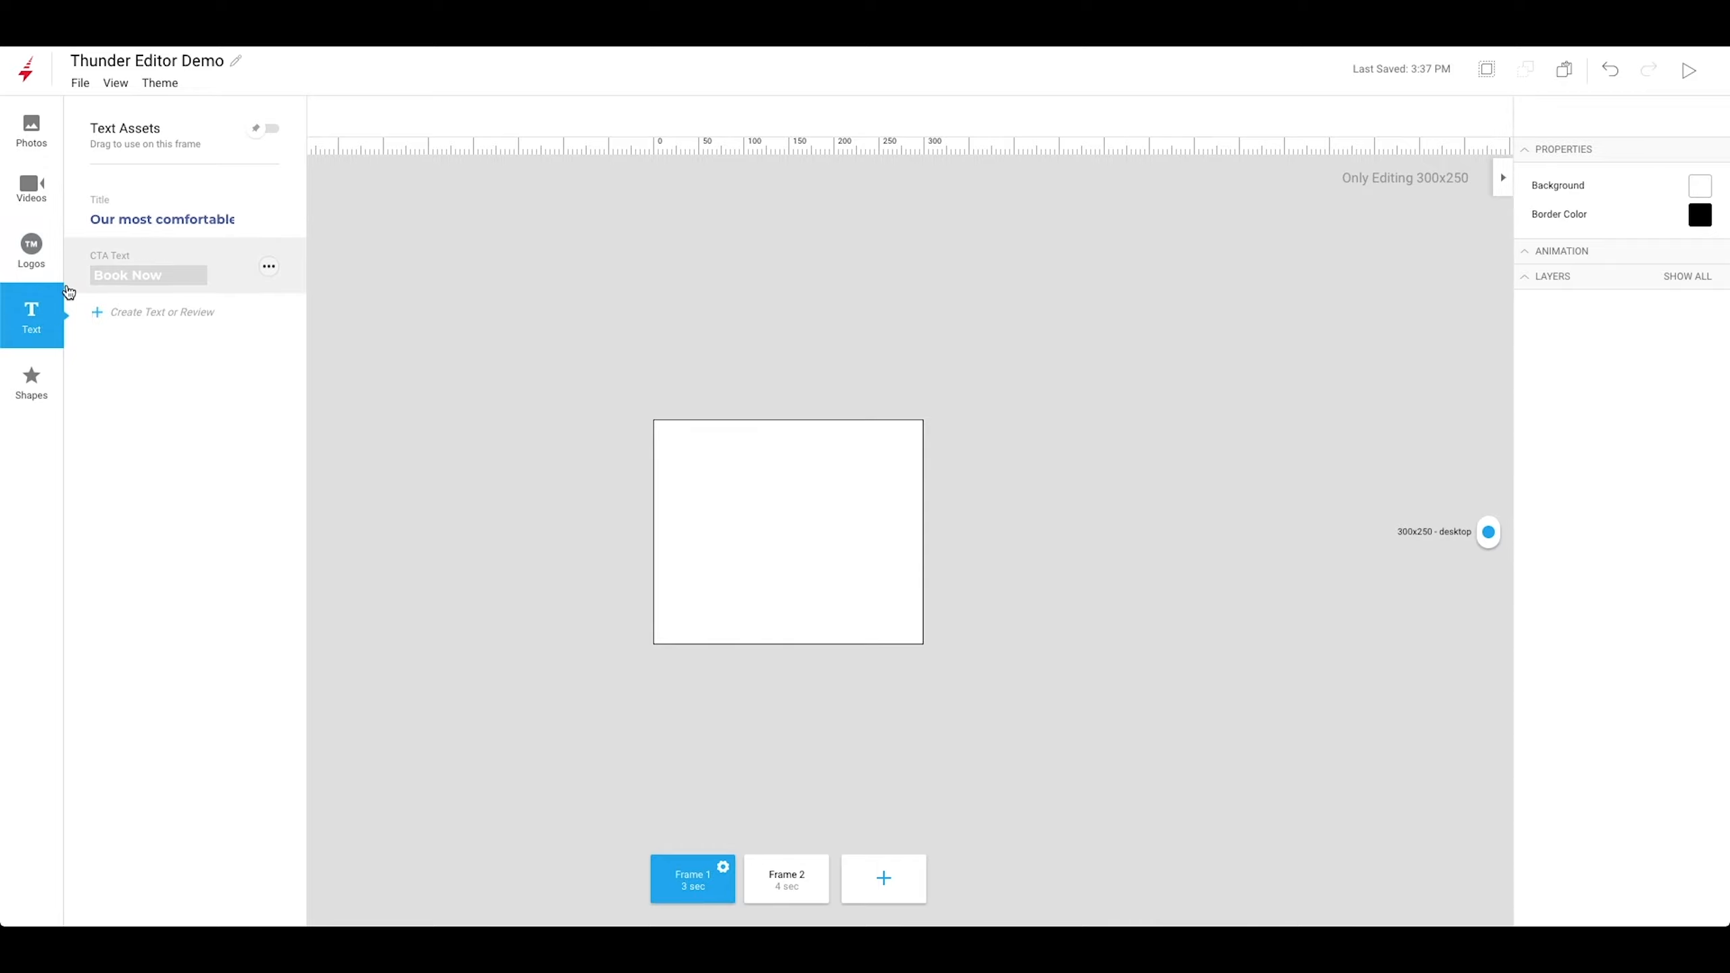
{"action": "left_click", "coordinate": [30, 402]}
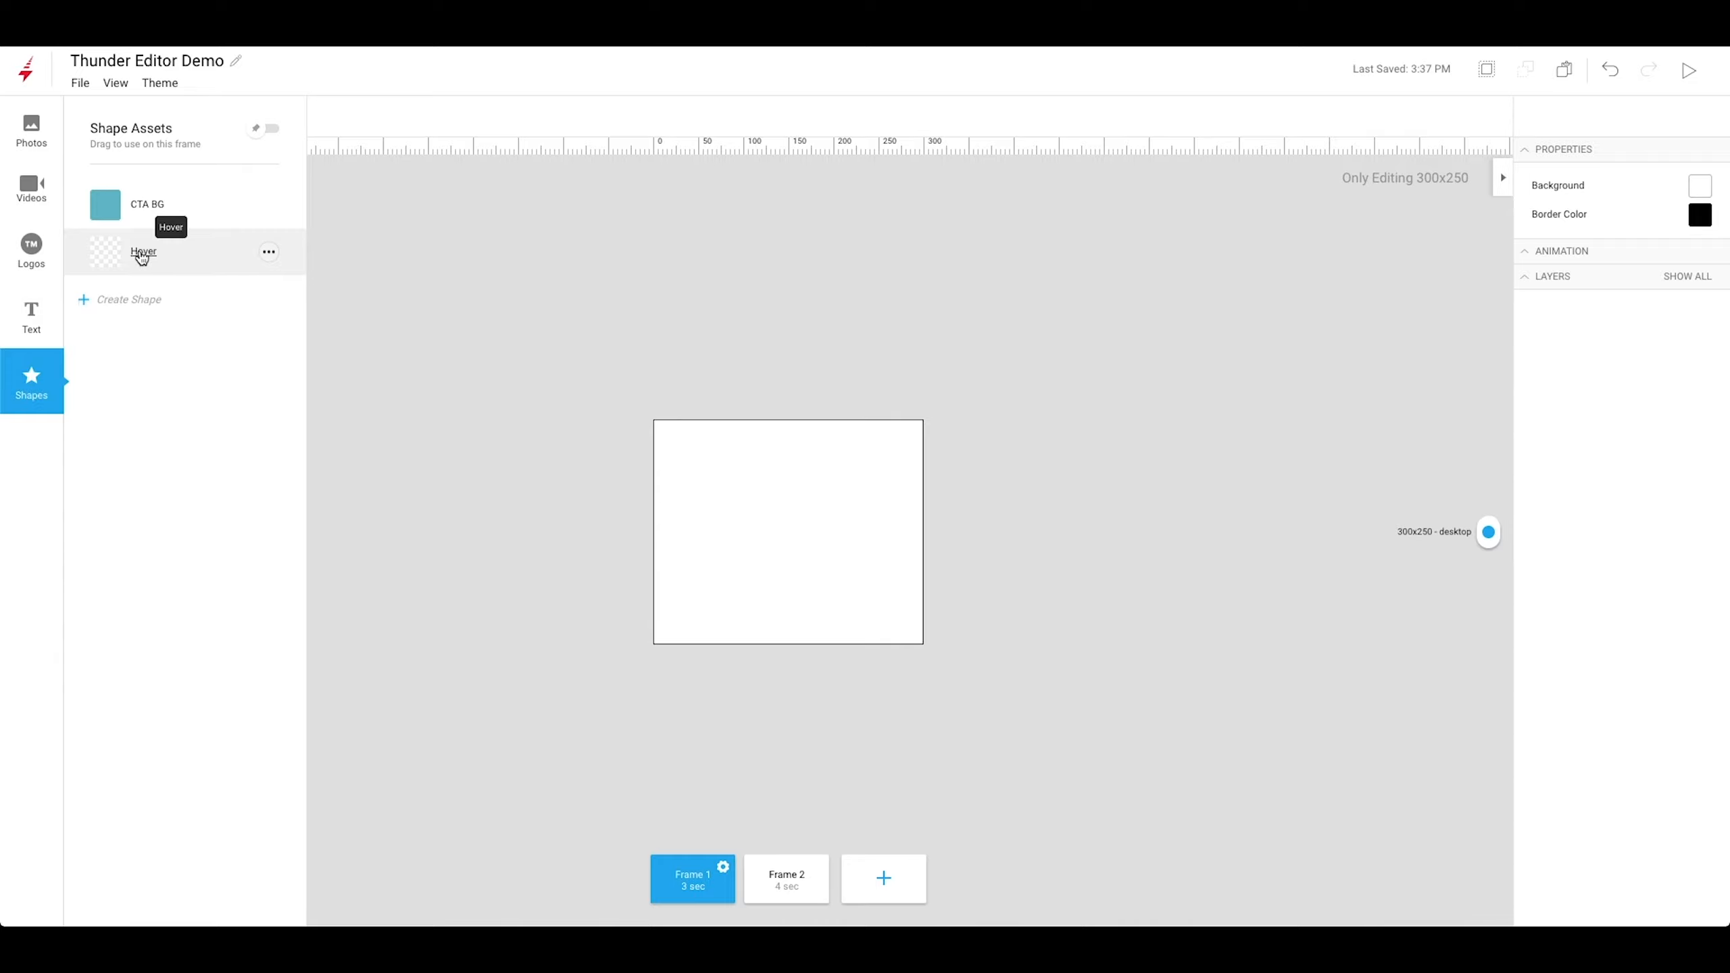
Place the Window photo on Frame 1, enlarge it to about 735 × 735 and position it around the canvas centre.
{"action": "left_click", "coordinate": [42, 129]}
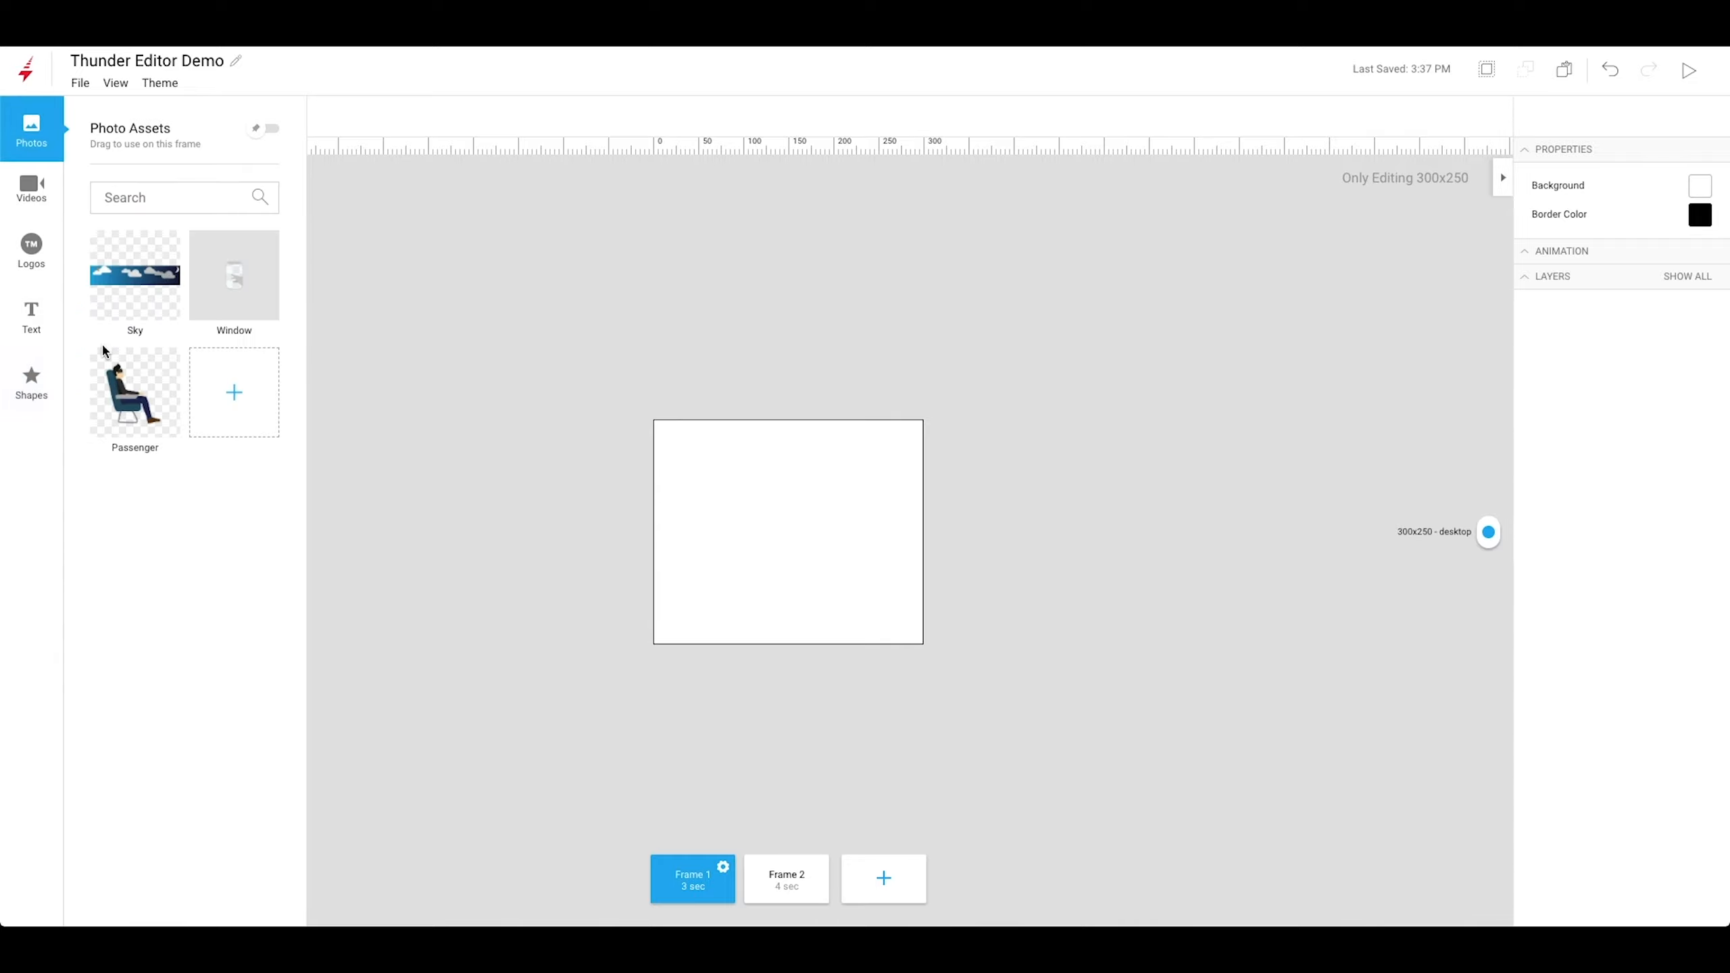
{"action": "left_click_drag", "start_coordinate": [229, 287], "coordinate": [751, 605]}
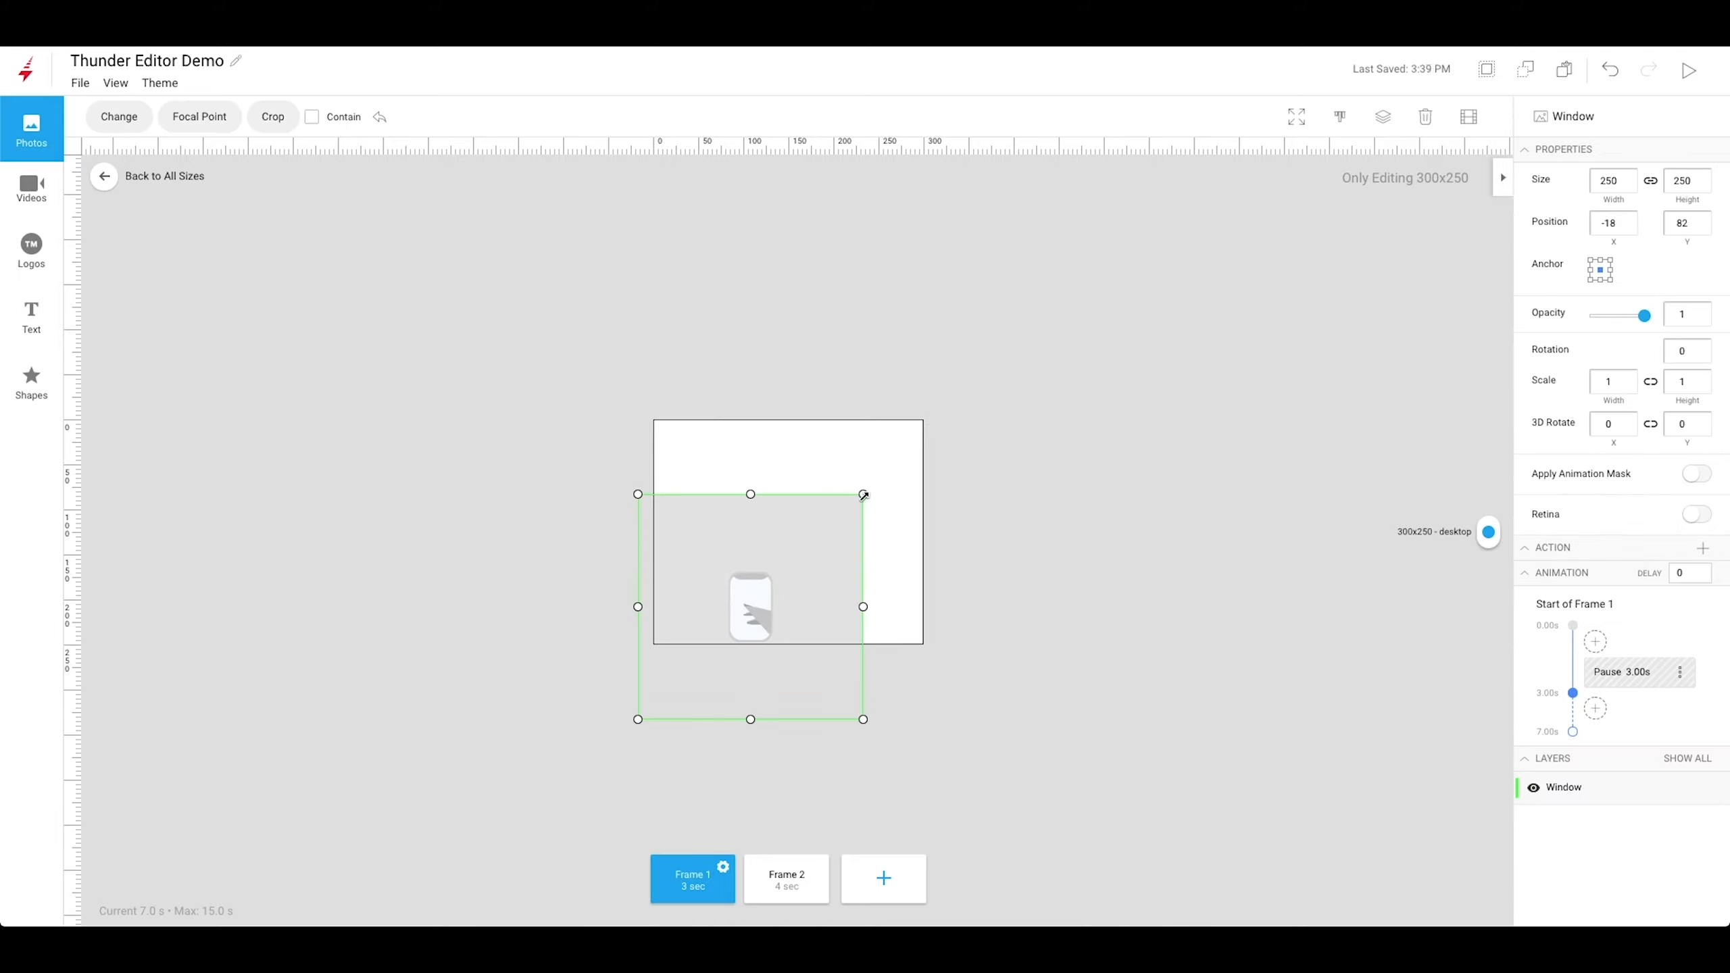
{"action": "left_click_drag", "start_coordinate": [863, 494], "coordinate": [1362, 82]}
{"action": "left_click_drag", "start_coordinate": [1120, 426], "coordinate": [923, 550]}
{"action": "left_click_drag", "start_coordinate": [1088, 199], "coordinate": [1112, 178]}
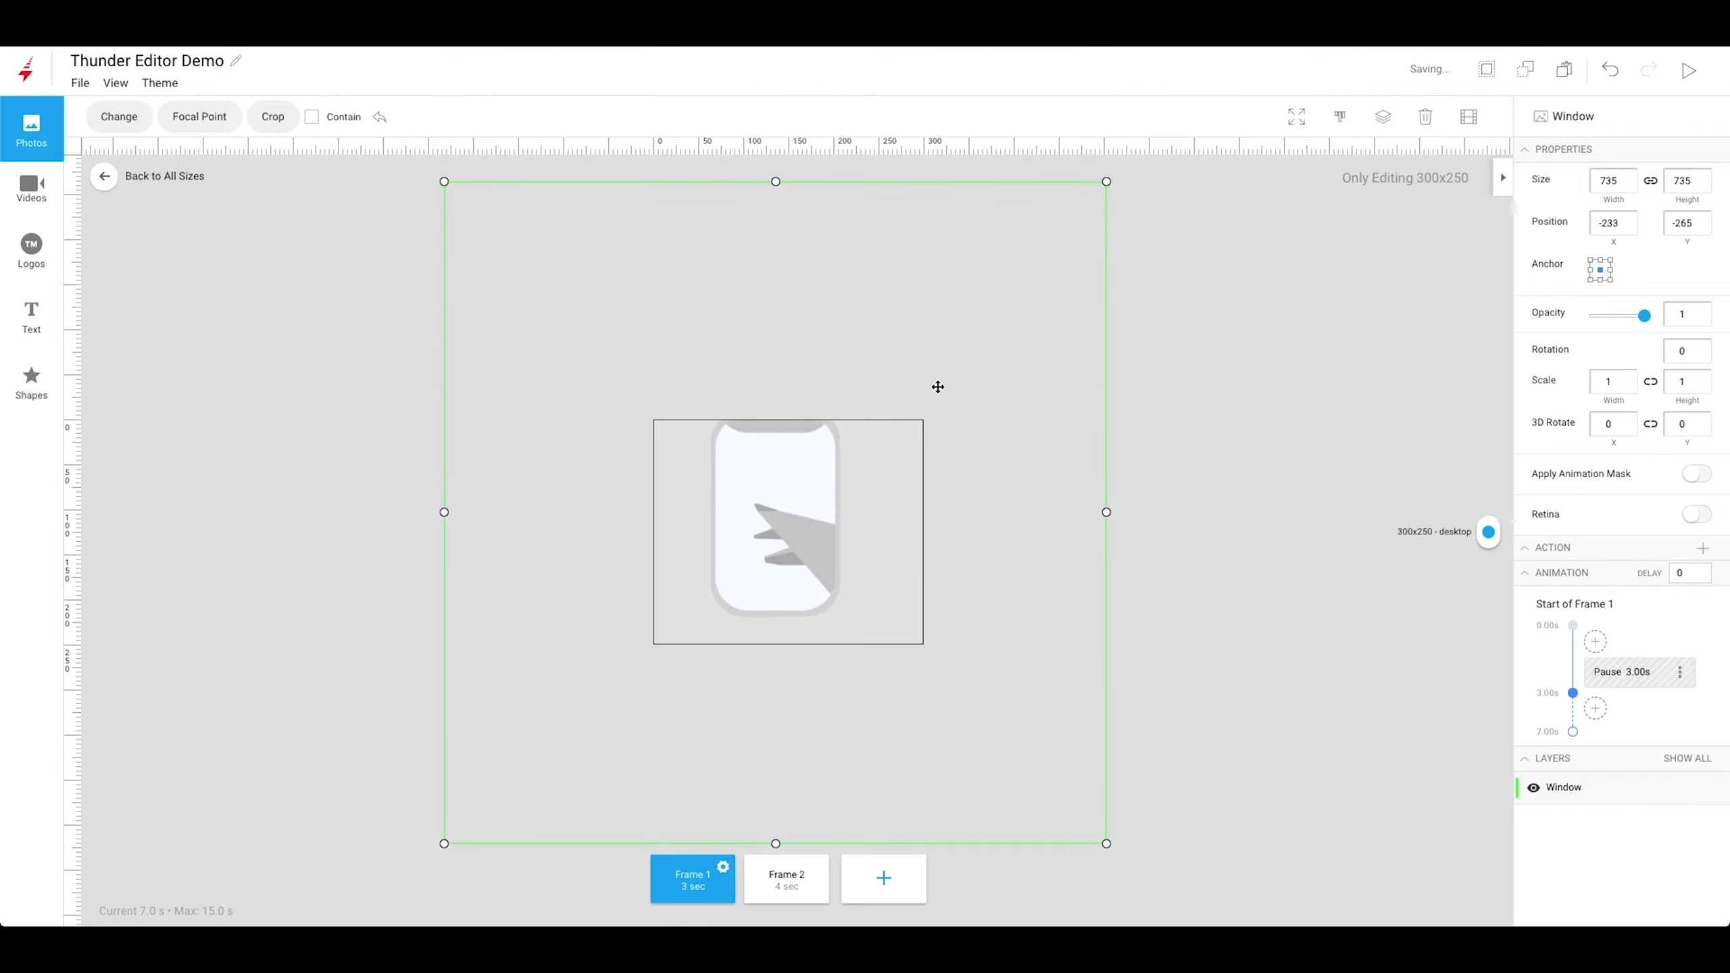
{"action": "left_click_drag", "start_coordinate": [935, 386], "coordinate": [963, 422]}
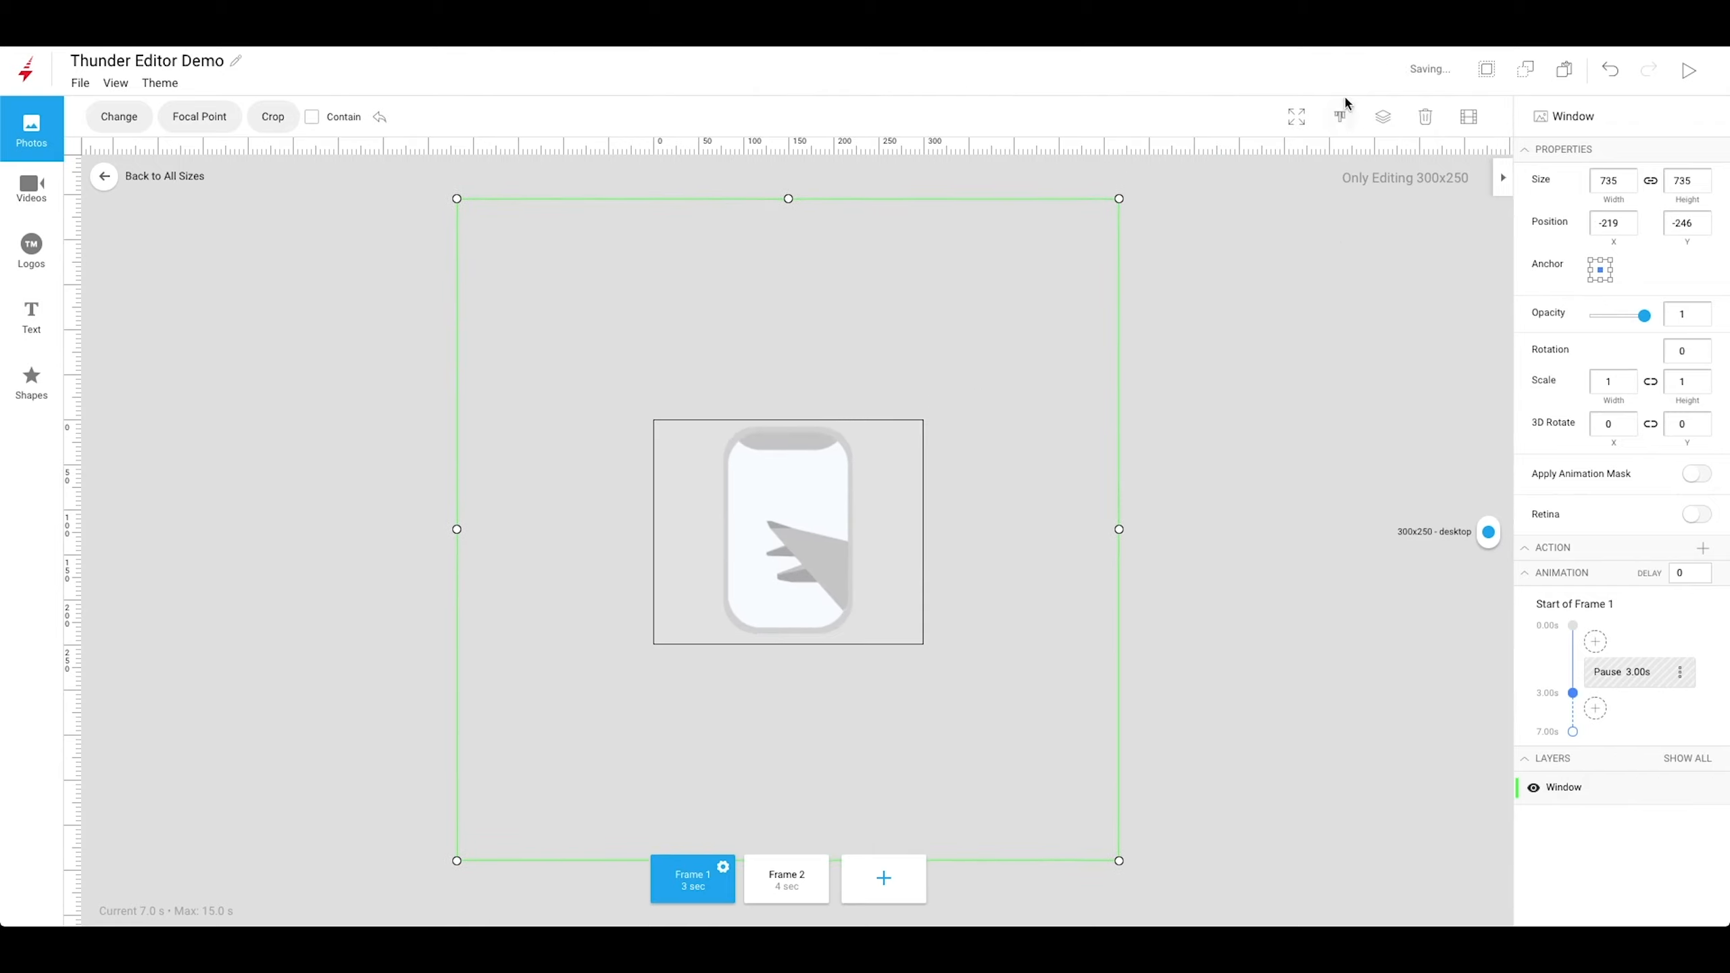
Centre the Window photo on the canvas using Align Center and Align Middle, and deselect it.
{"action": "left_click", "coordinate": [1341, 114]}
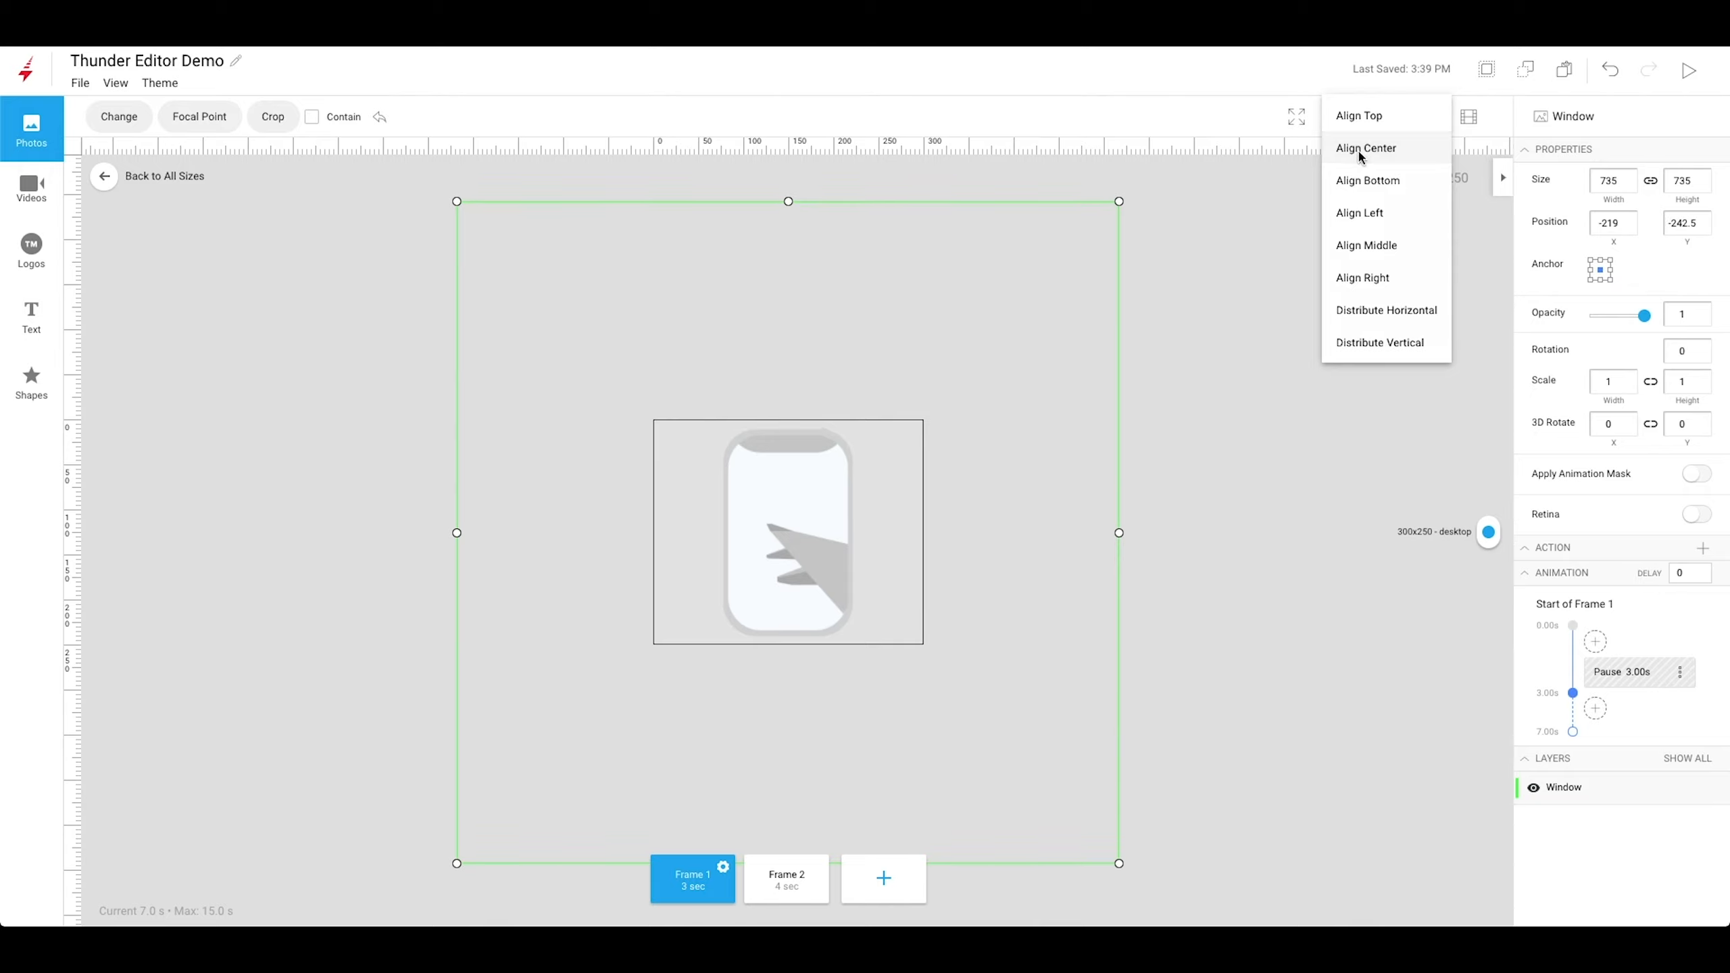
{"action": "left_click", "coordinate": [1359, 156]}
{"action": "left_click", "coordinate": [1343, 116]}
{"action": "left_click", "coordinate": [1369, 246]}
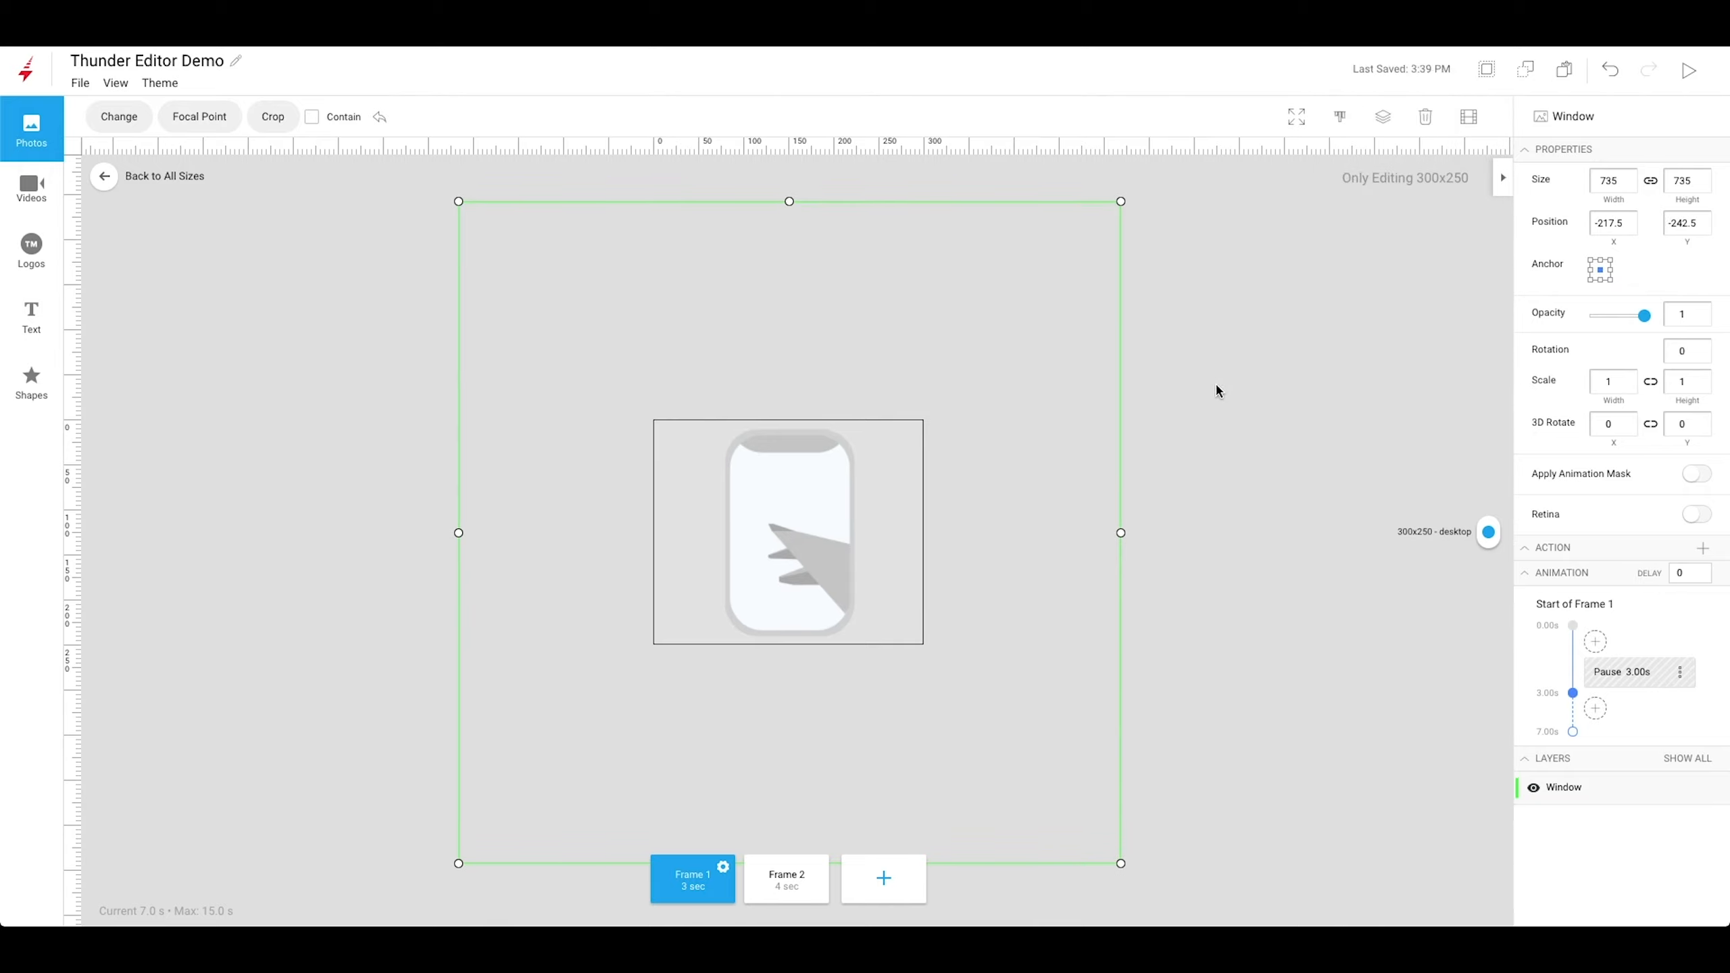
{"action": "left_click", "coordinate": [381, 479]}
Add the Sky photo at about 1352 × 302, positioned near X -1129, Y 2, and move its layer below Window.
{"action": "left_click", "coordinate": [31, 129]}
{"action": "left_click_drag", "start_coordinate": [135, 274], "coordinate": [737, 617]}
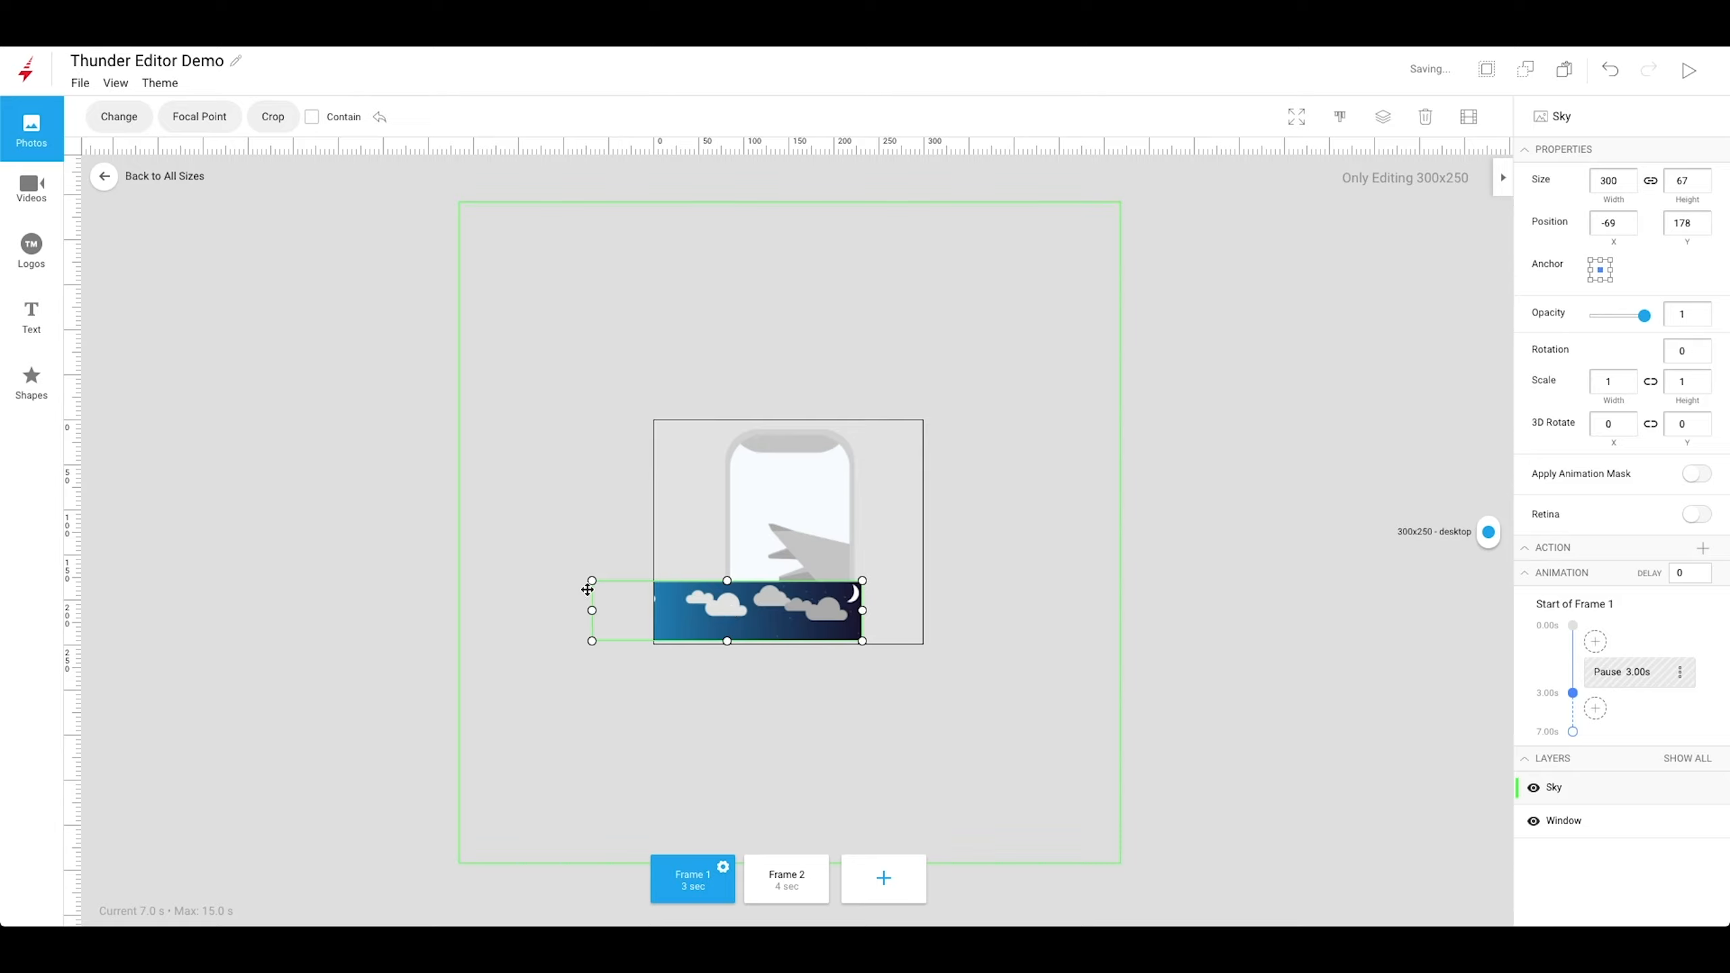
{"action": "left_click_drag", "start_coordinate": [587, 589], "coordinate": [183, 372]}
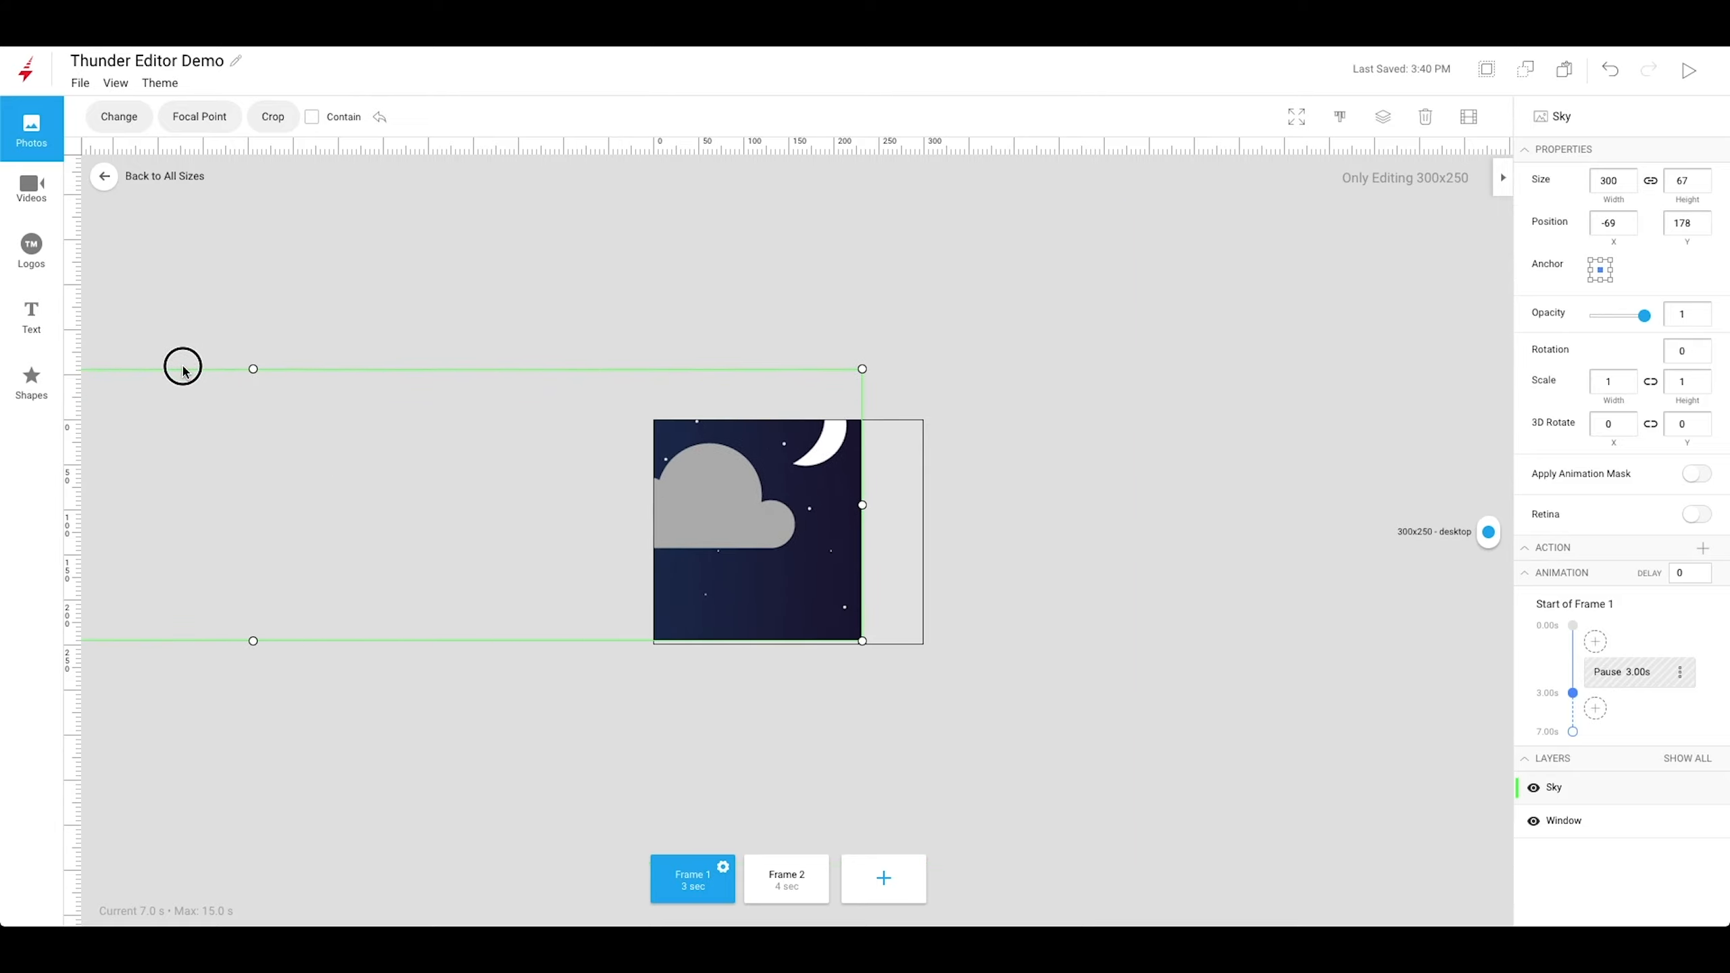
{"action": "left_click_drag", "start_coordinate": [733, 474], "coordinate": [729, 533]}
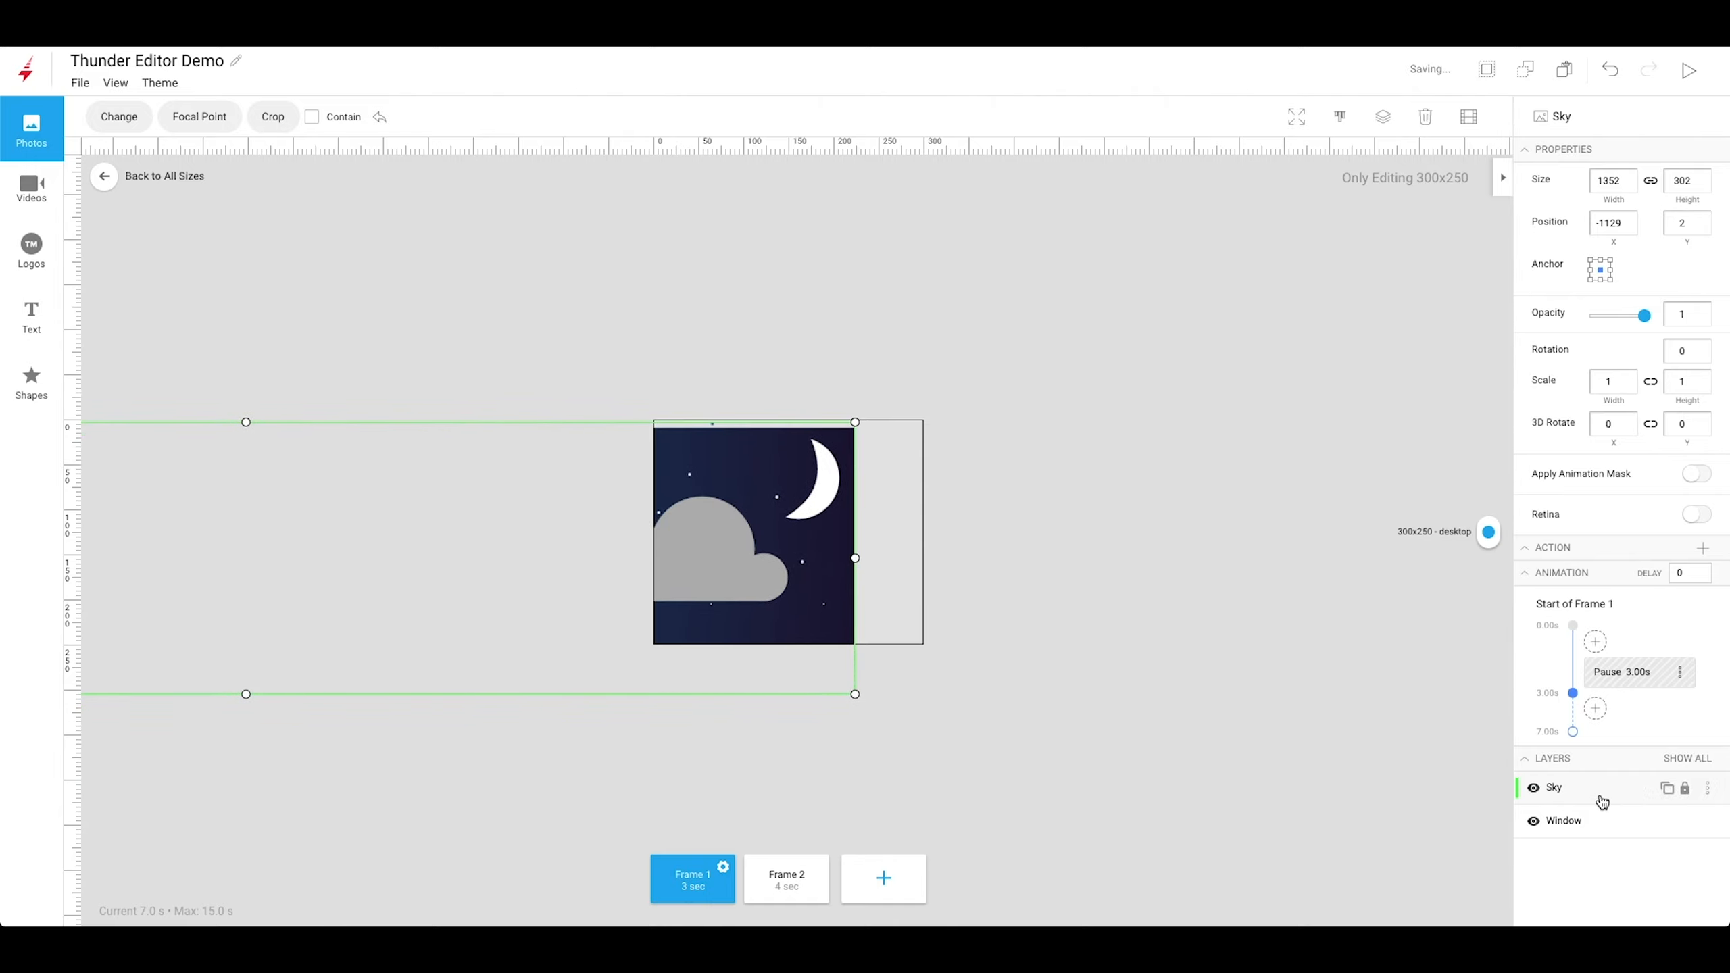
{"action": "left_click_drag", "start_coordinate": [1602, 802], "coordinate": [1559, 821]}
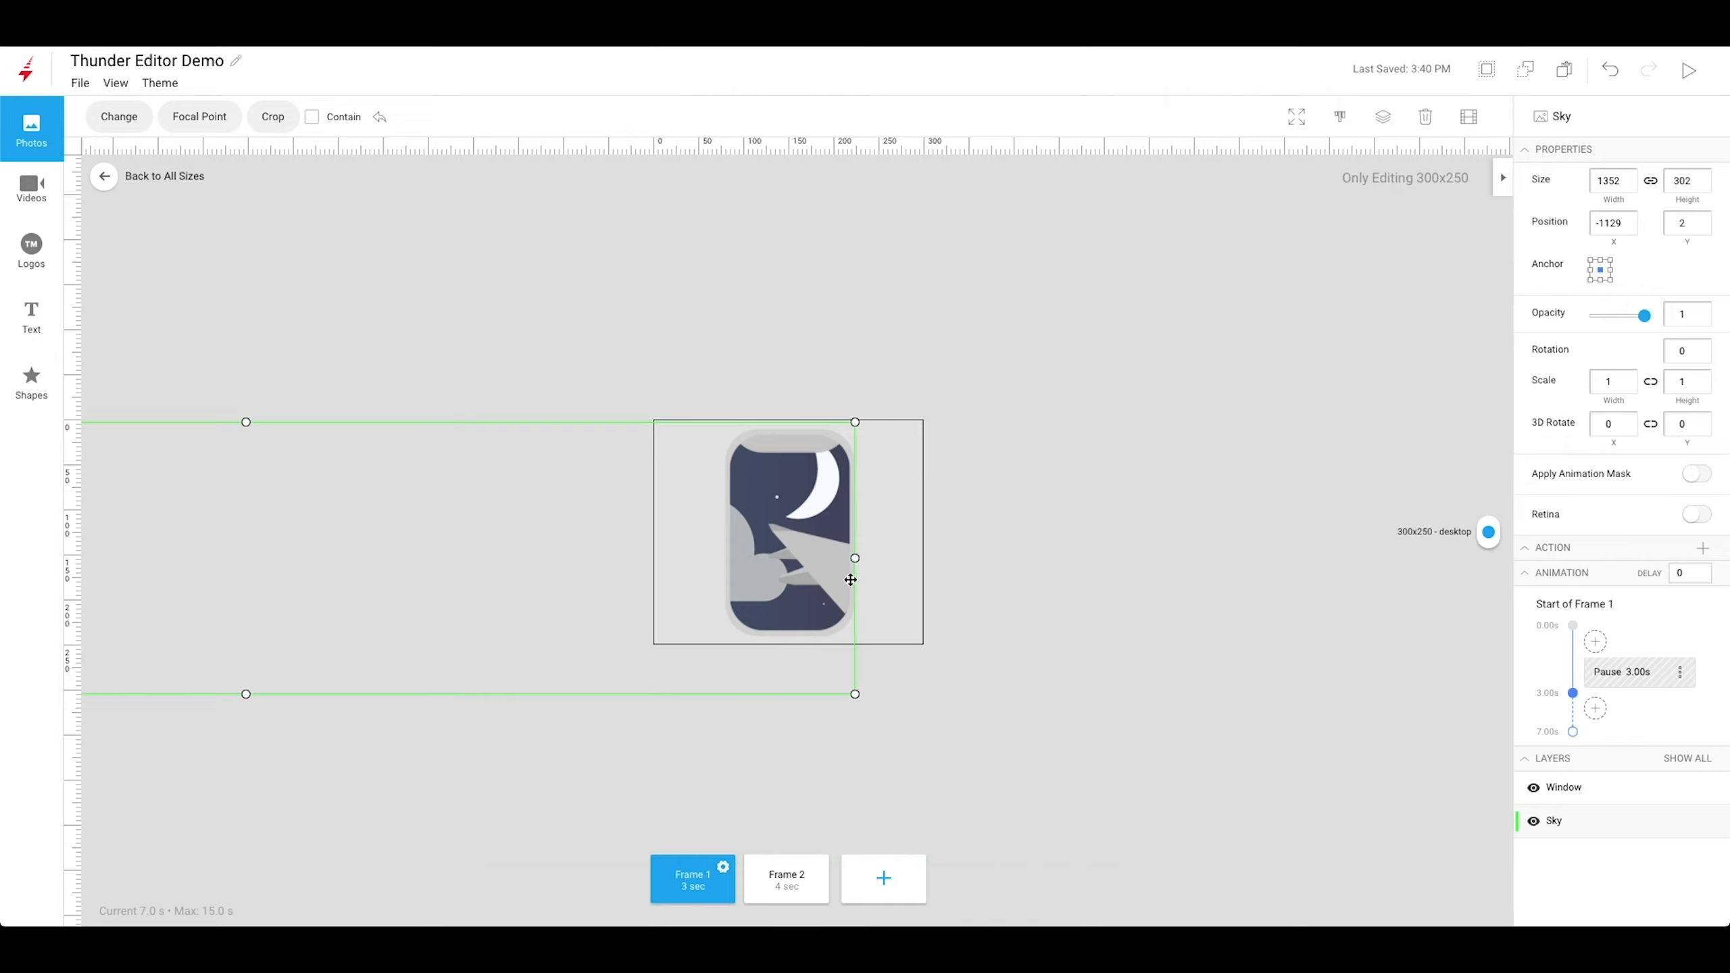
{"action": "left_click", "coordinate": [401, 291]}
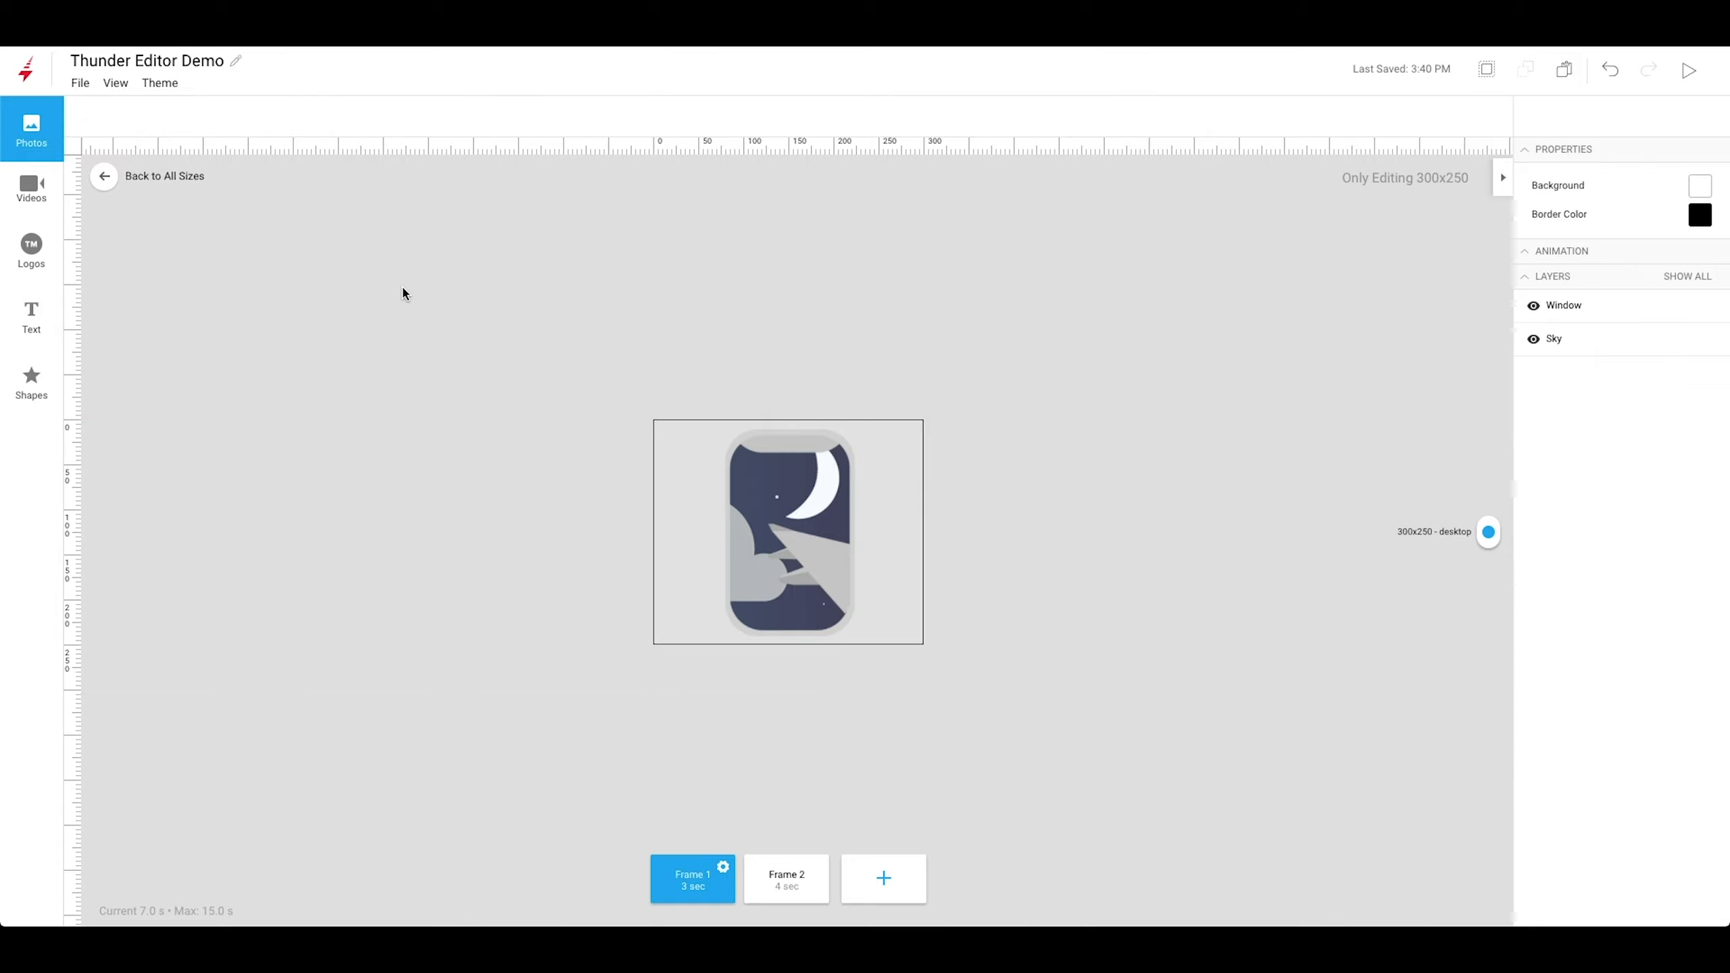
Add the Passenger photo beside the window, sized about 944 × 787 and positioned near X -284, Y -136.
{"action": "mouse_move", "coordinate": [53, 149]}
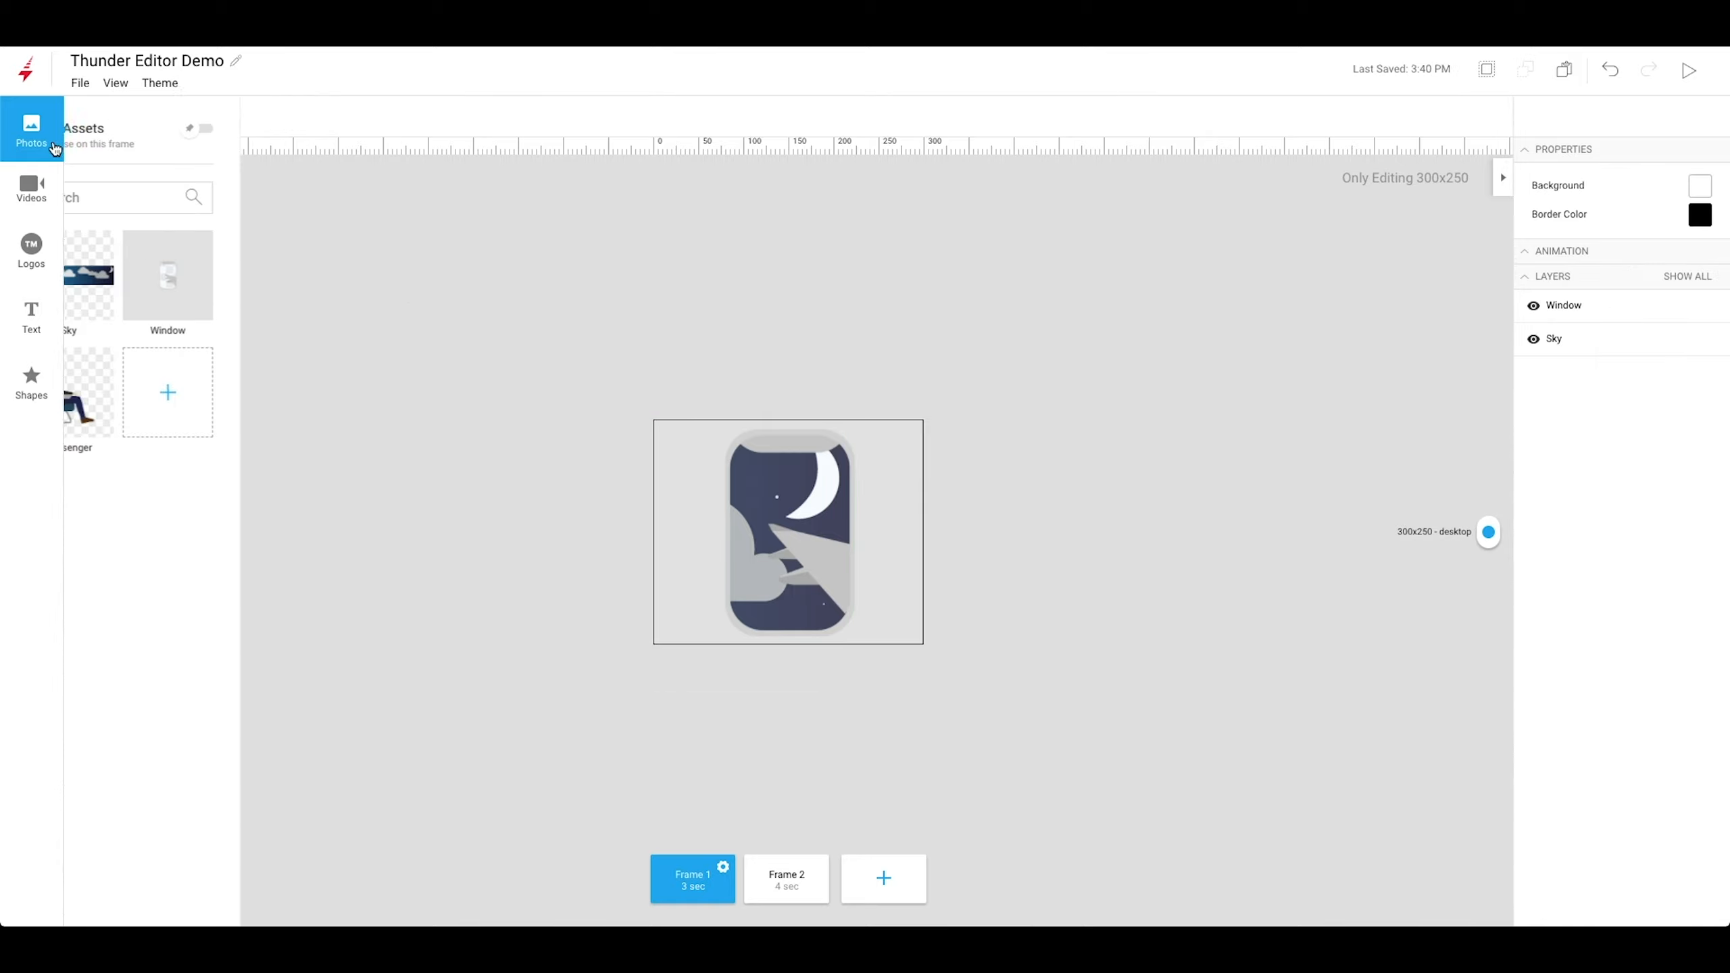
{"action": "left_click_drag", "start_coordinate": [129, 389], "coordinate": [133, 106]}
{"action": "left_click_drag", "start_coordinate": [500, 392], "coordinate": [729, 628]}
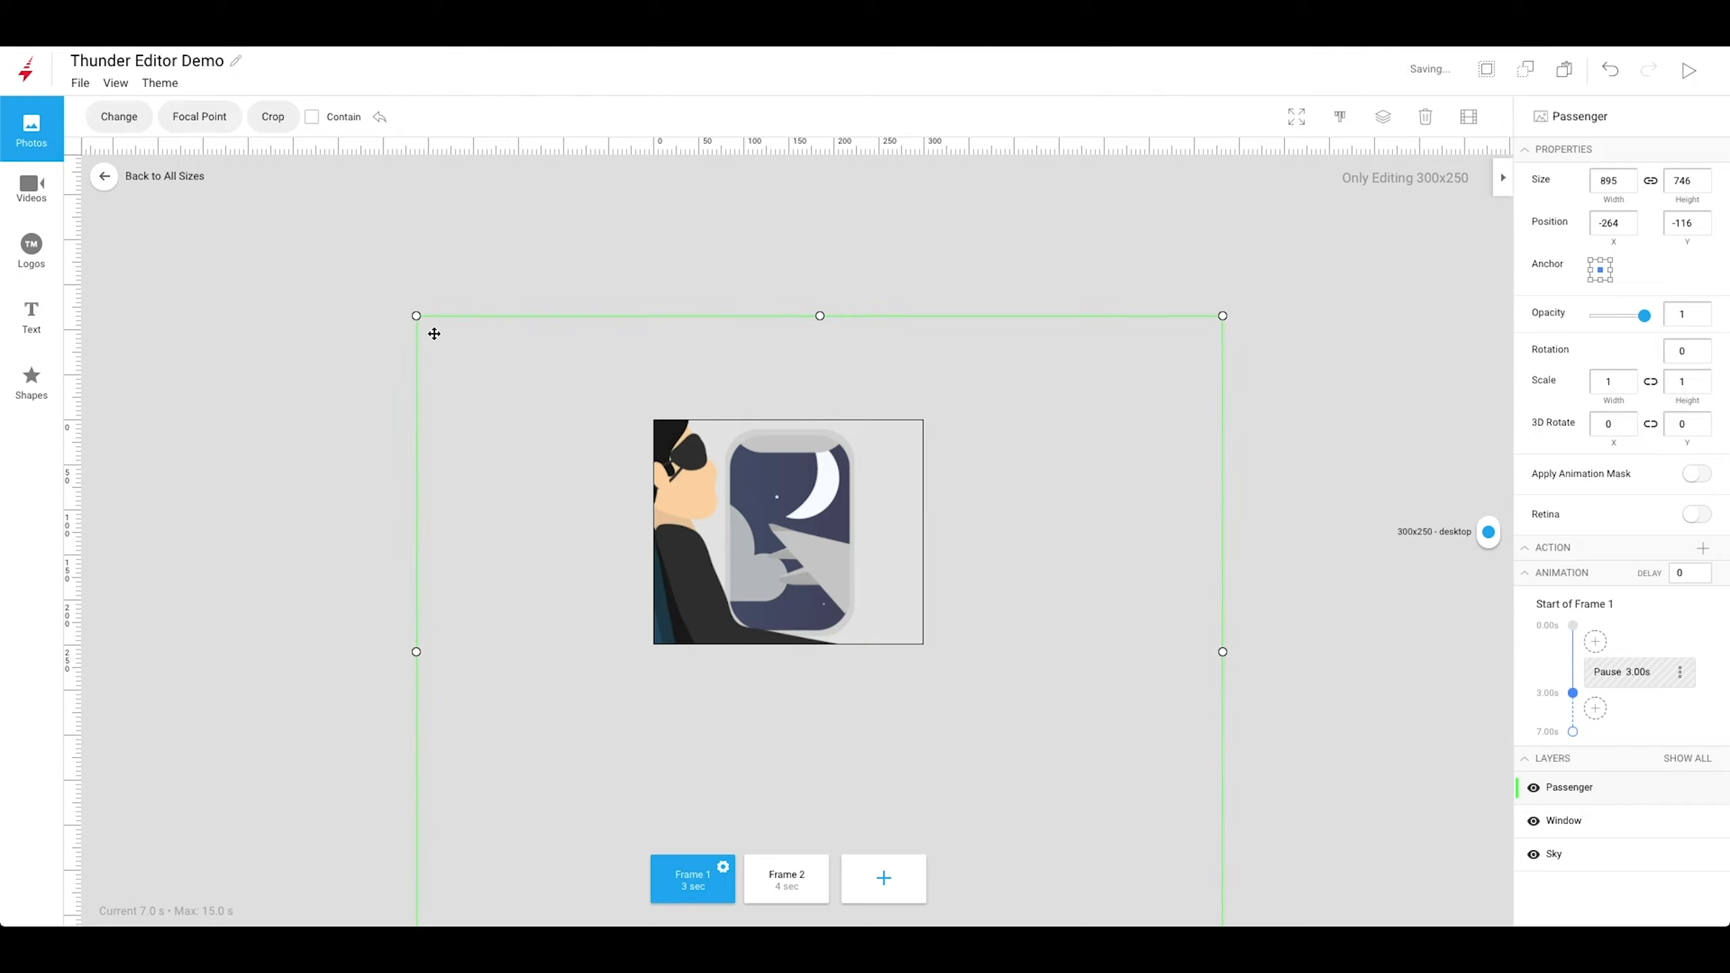
{"action": "left_click_drag", "start_coordinate": [417, 317], "coordinate": [370, 278]}
{"action": "left_click_drag", "start_coordinate": [633, 529], "coordinate": [704, 458]}
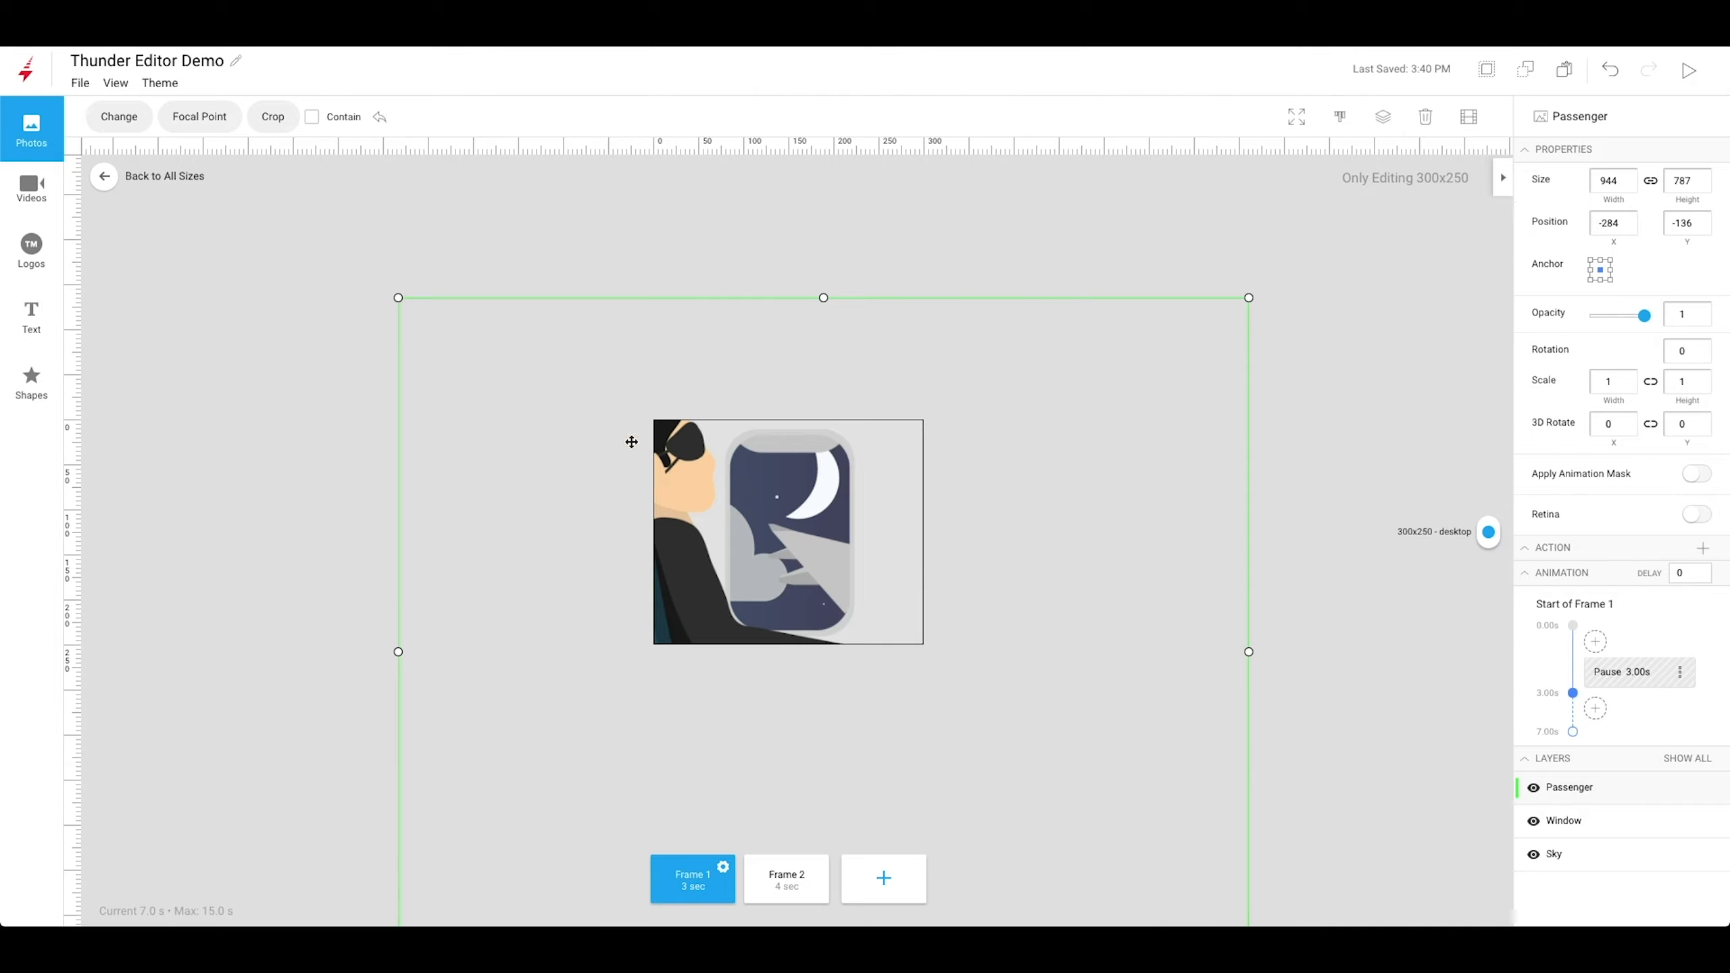
{"action": "left_click", "coordinate": [381, 217]}
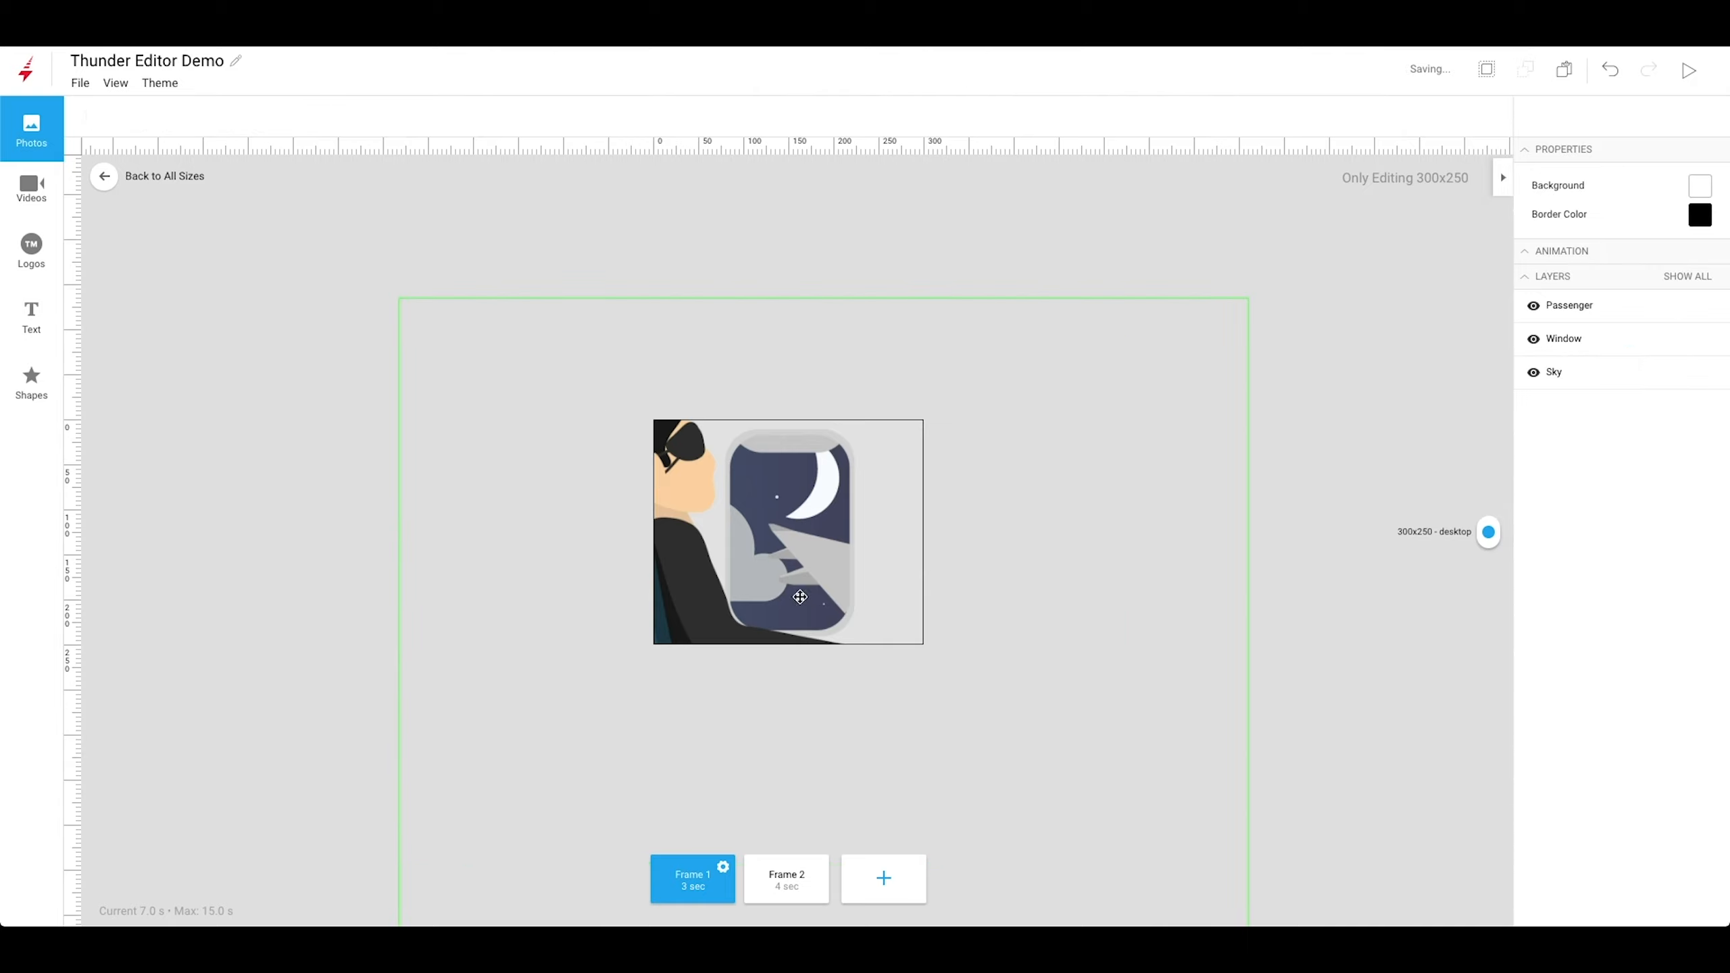
Show the animation timeline and shift the Sky's 0 s keyframe horizontally to X 71, keeping Y at 2.
{"action": "left_click", "coordinate": [116, 85]}
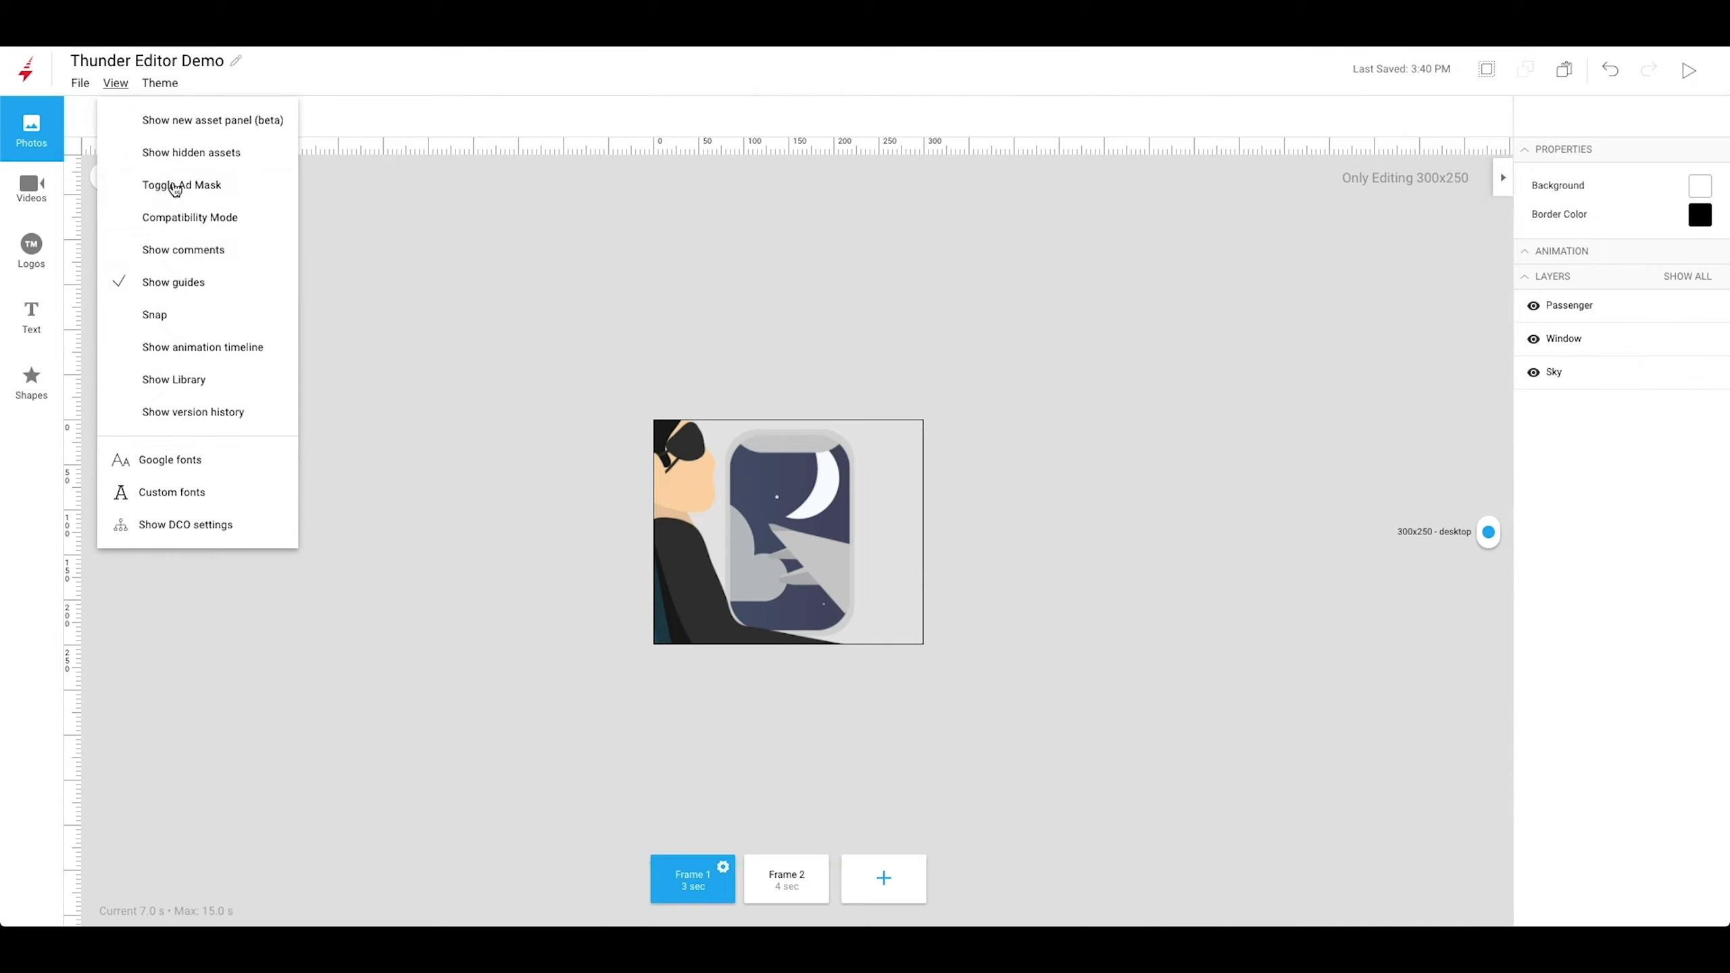
{"action": "left_click", "coordinate": [188, 348]}
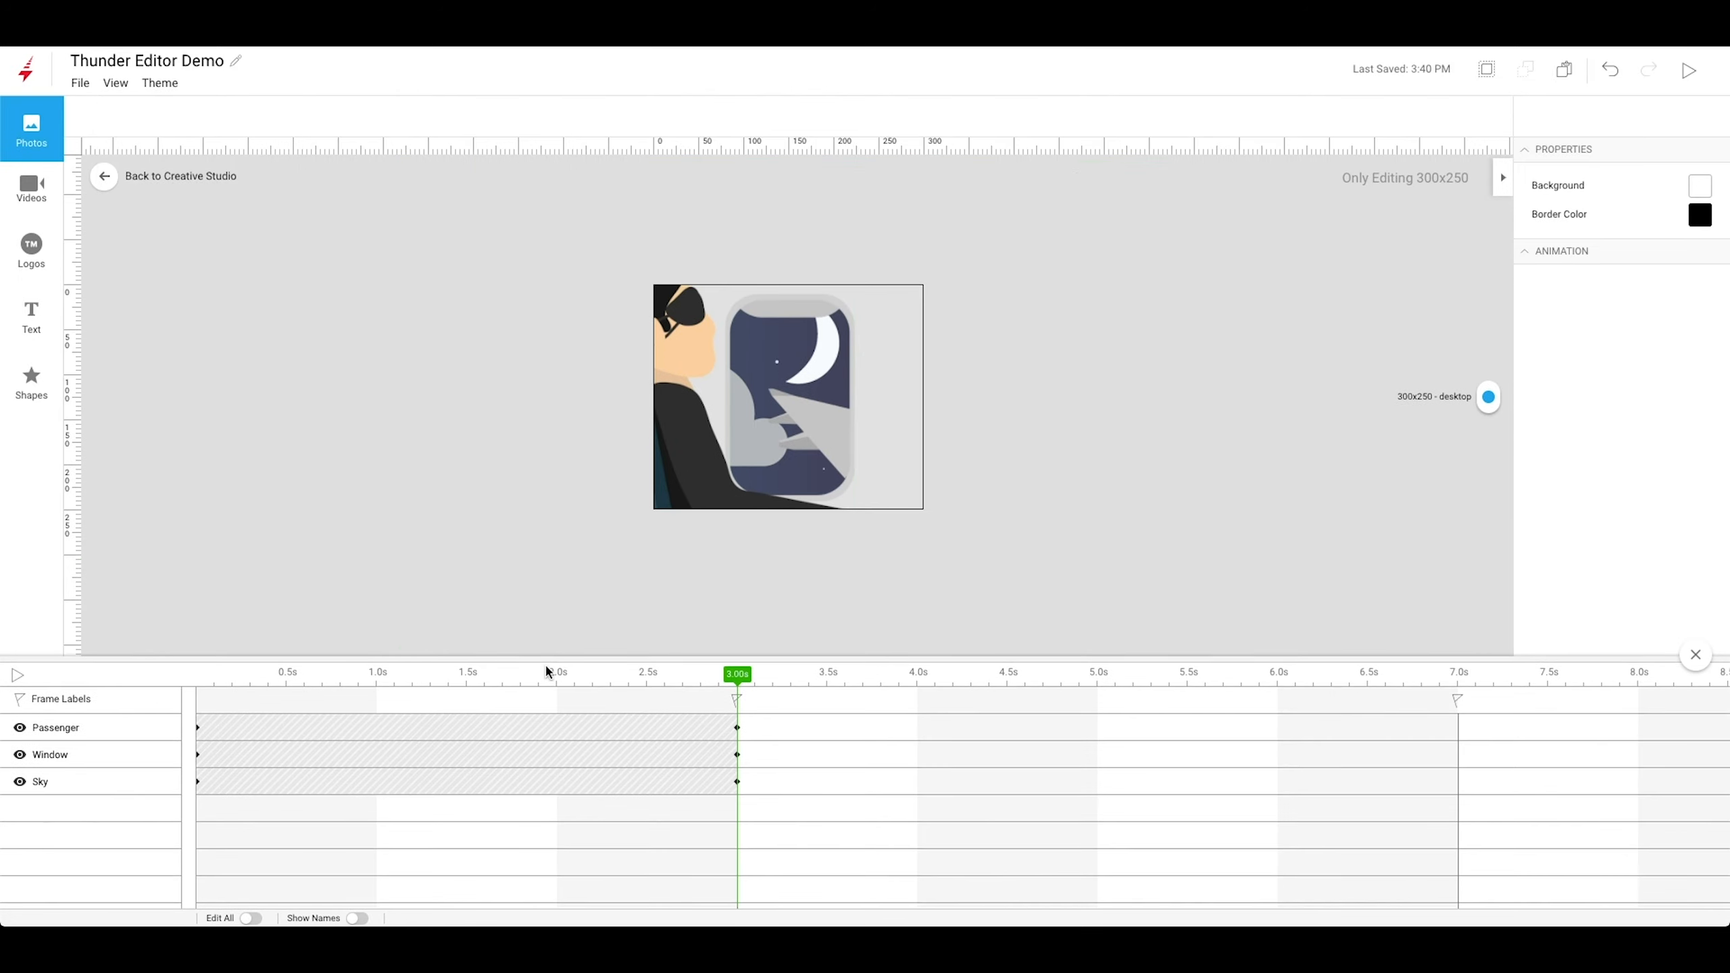
{"action": "left_click", "coordinate": [198, 785]}
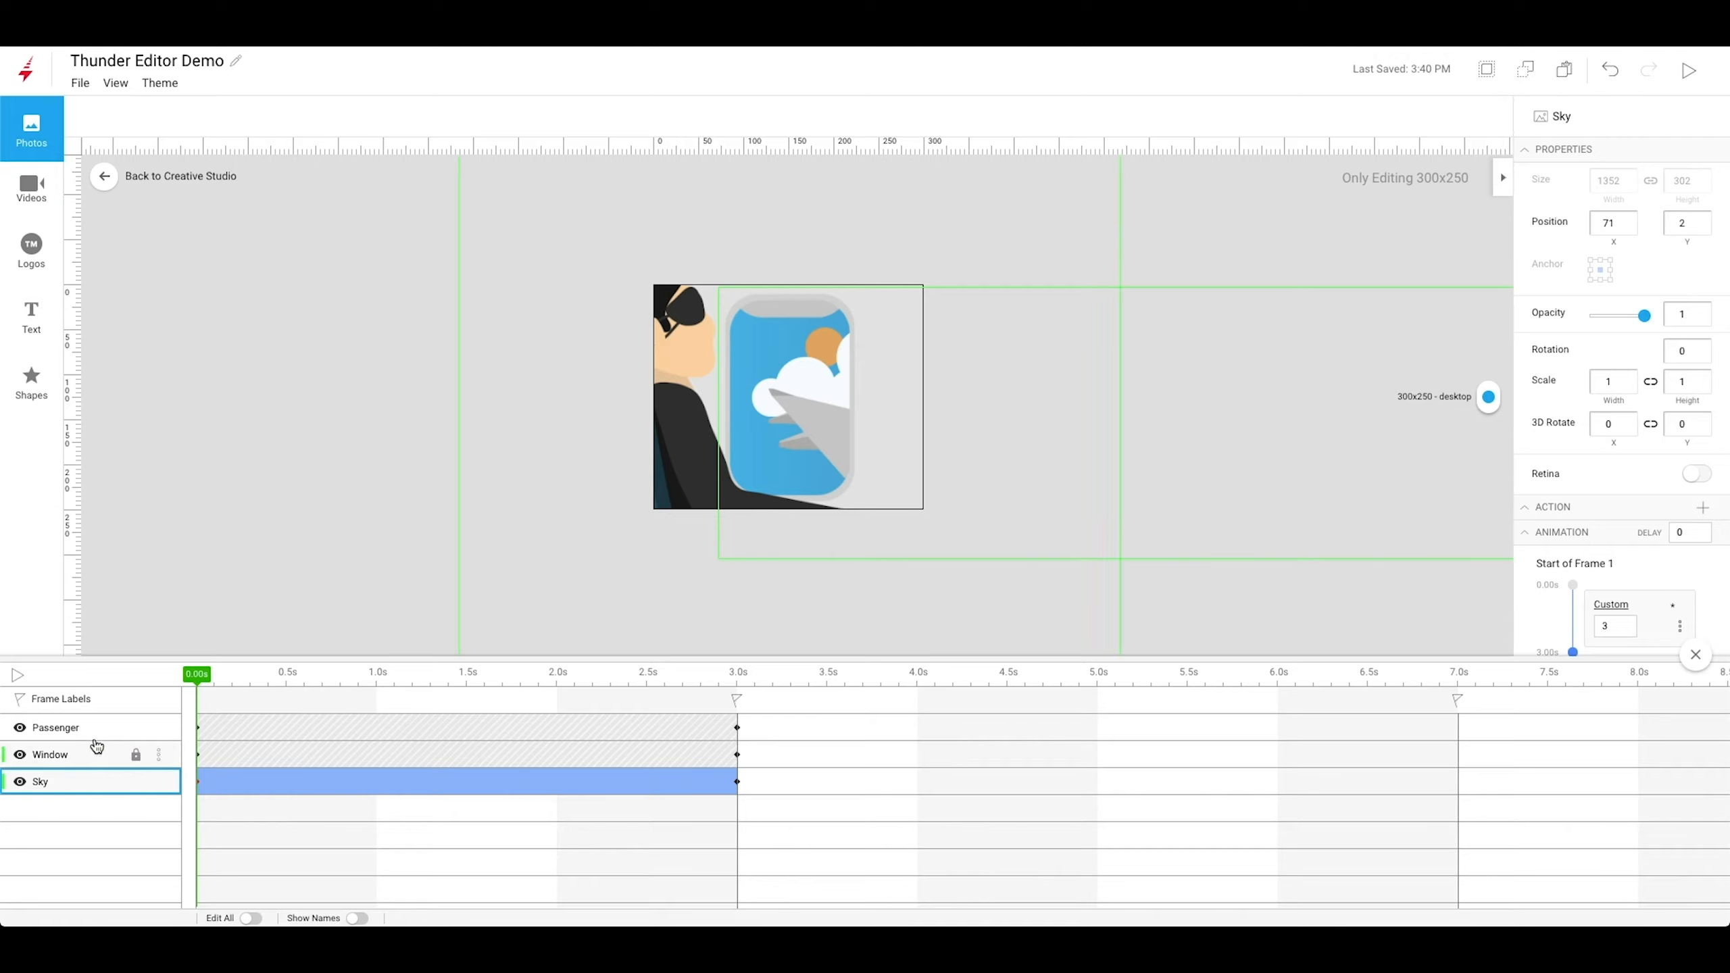
Preview the Sky's movement in Frame 1 by playing and scrubbing the timeline.
{"action": "left_click", "coordinate": [18, 676]}
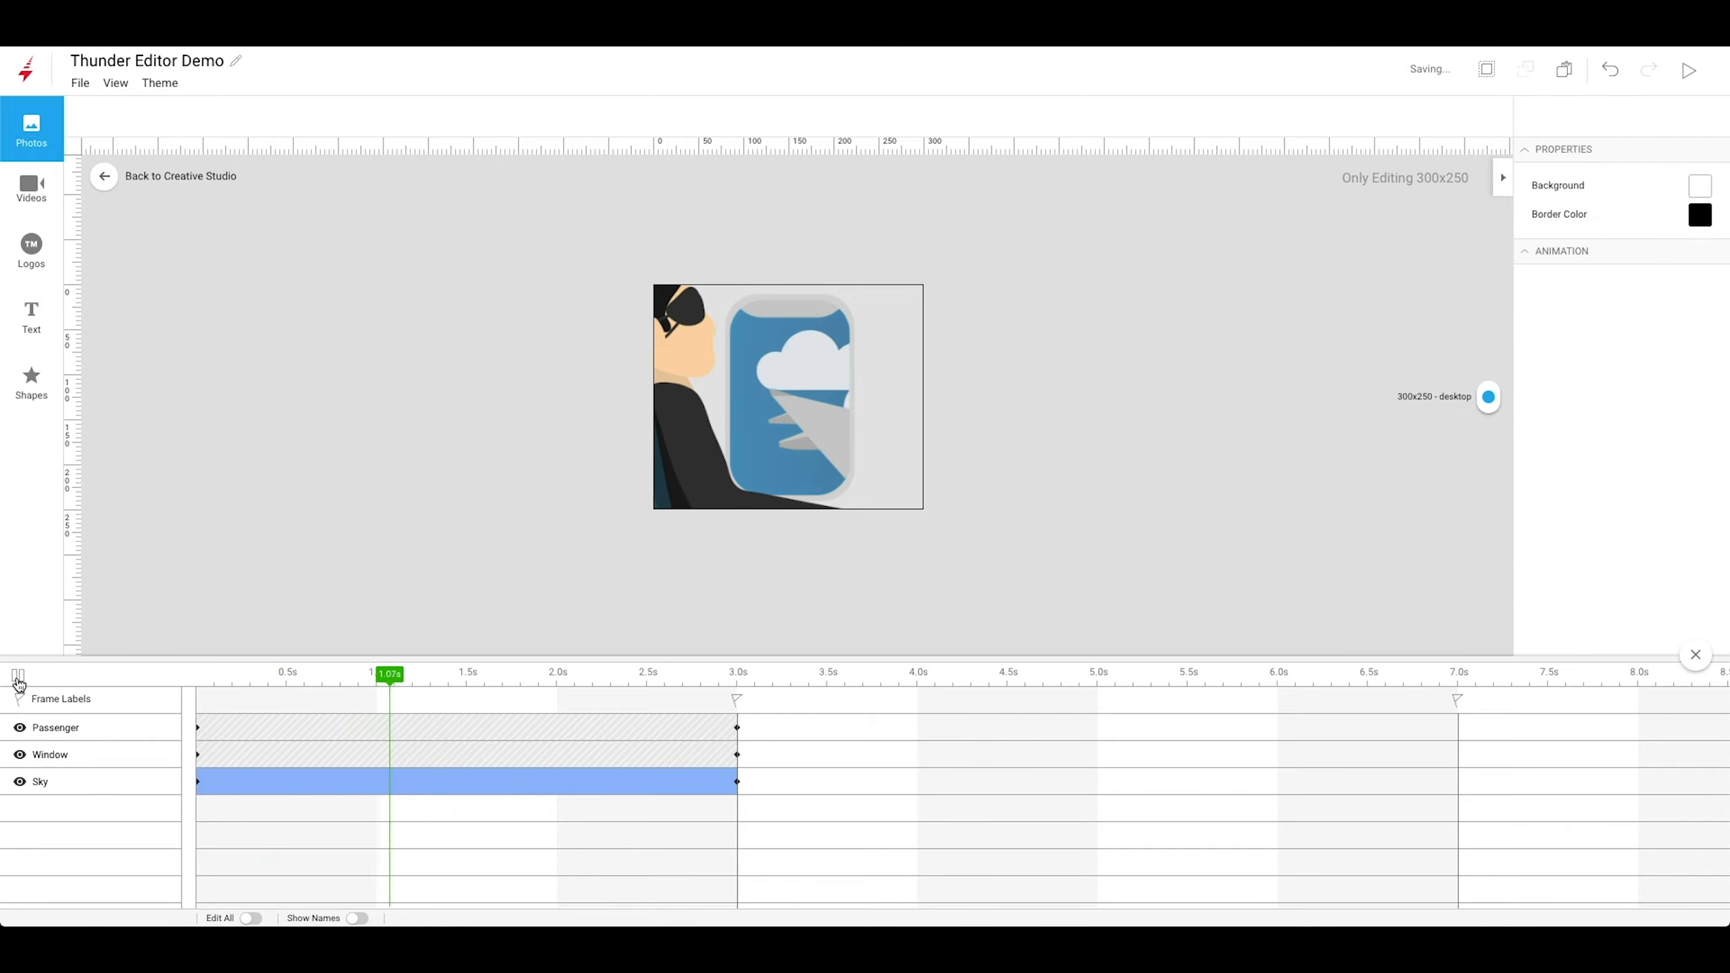
{"action": "left_click", "coordinate": [18, 676]}
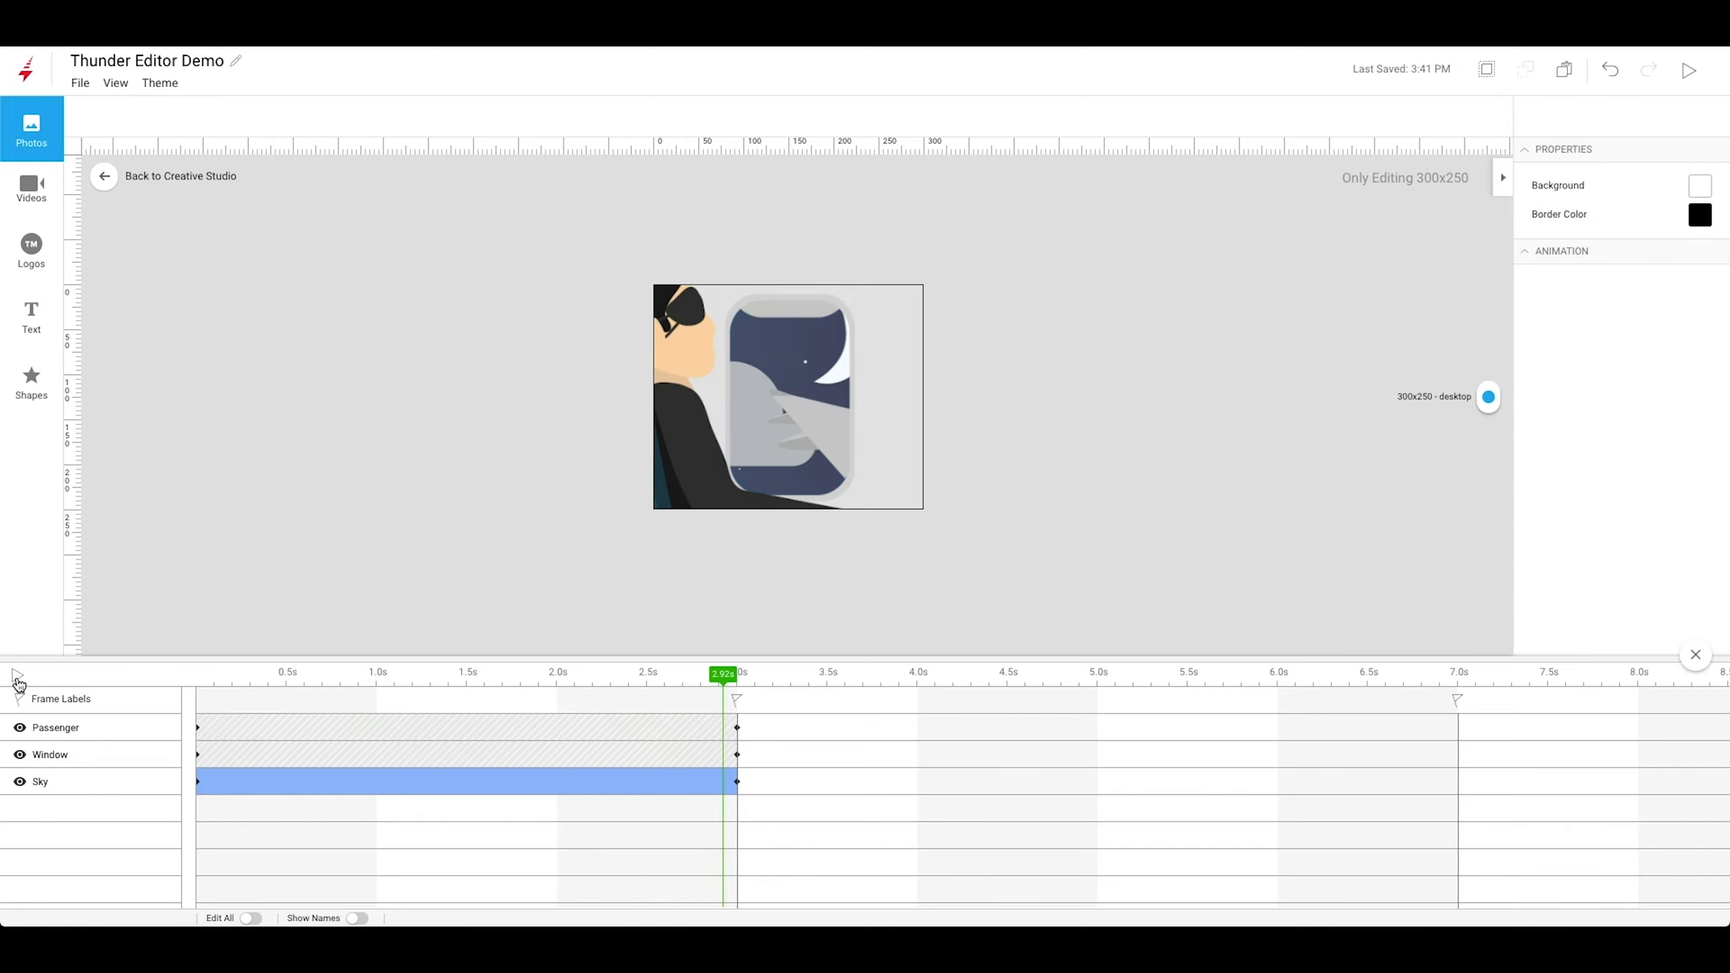
{"action": "left_click_drag", "start_coordinate": [252, 673], "coordinate": [584, 674]}
Set the Sky animation's easing to Ease In Out Quad and scrub the timeline to check the motion.
{"action": "right_click", "coordinate": [440, 781]}
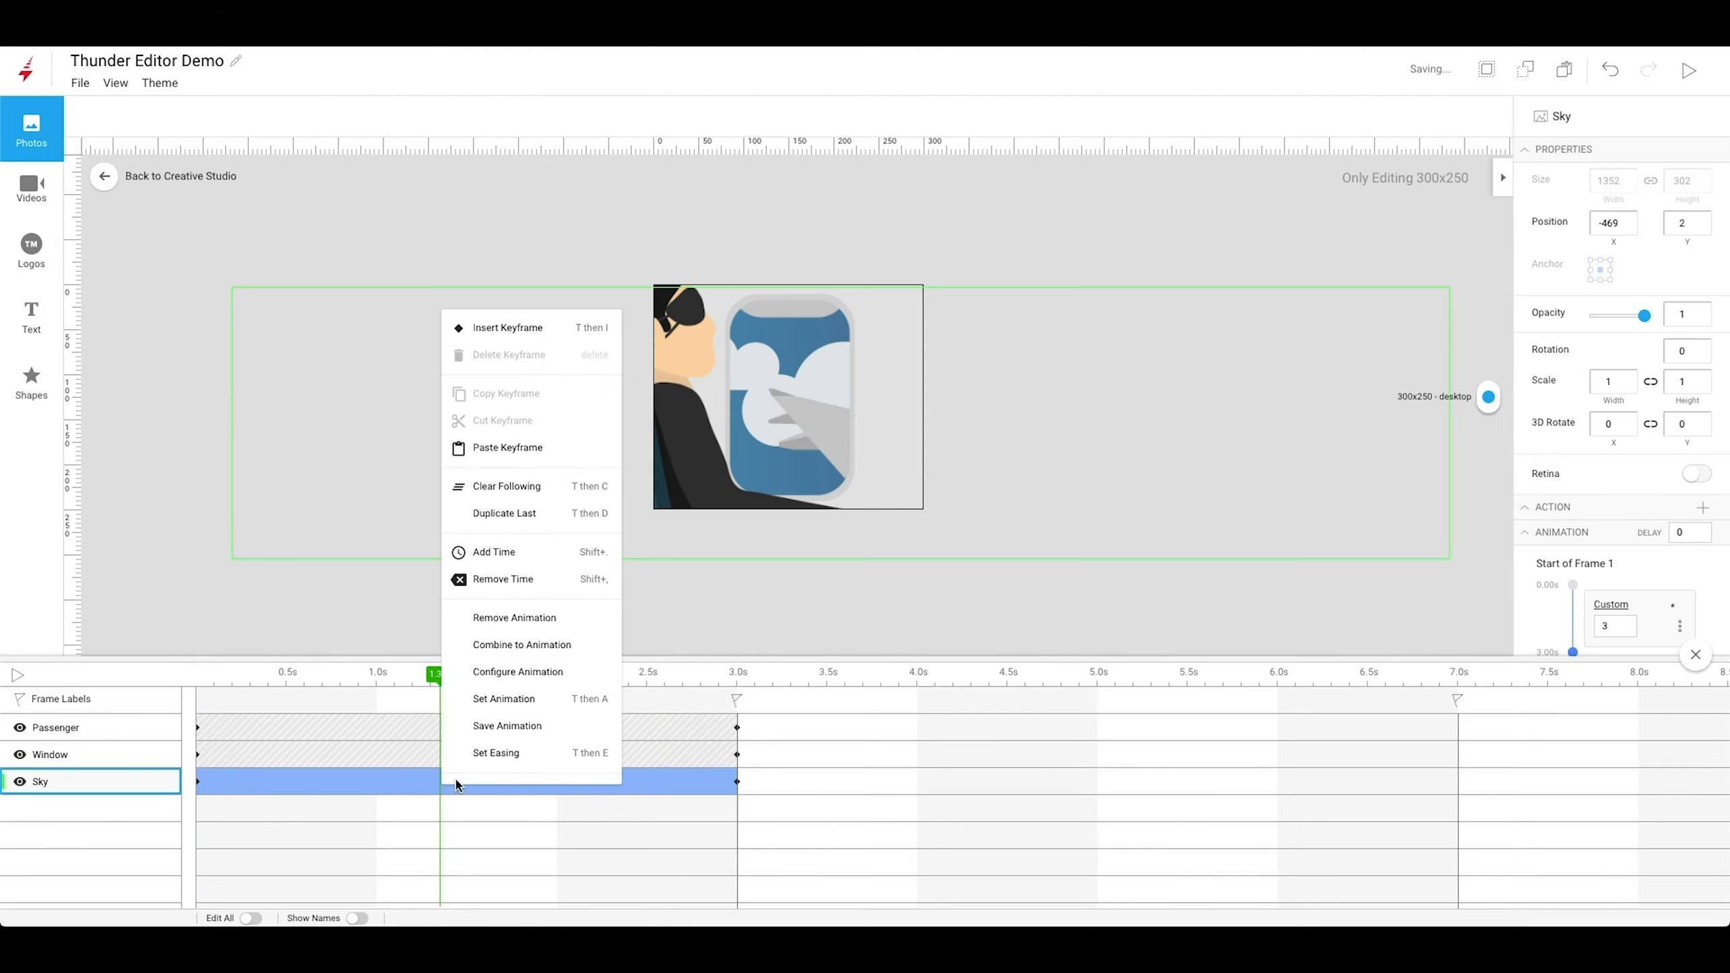
{"action": "left_click", "coordinate": [495, 753]}
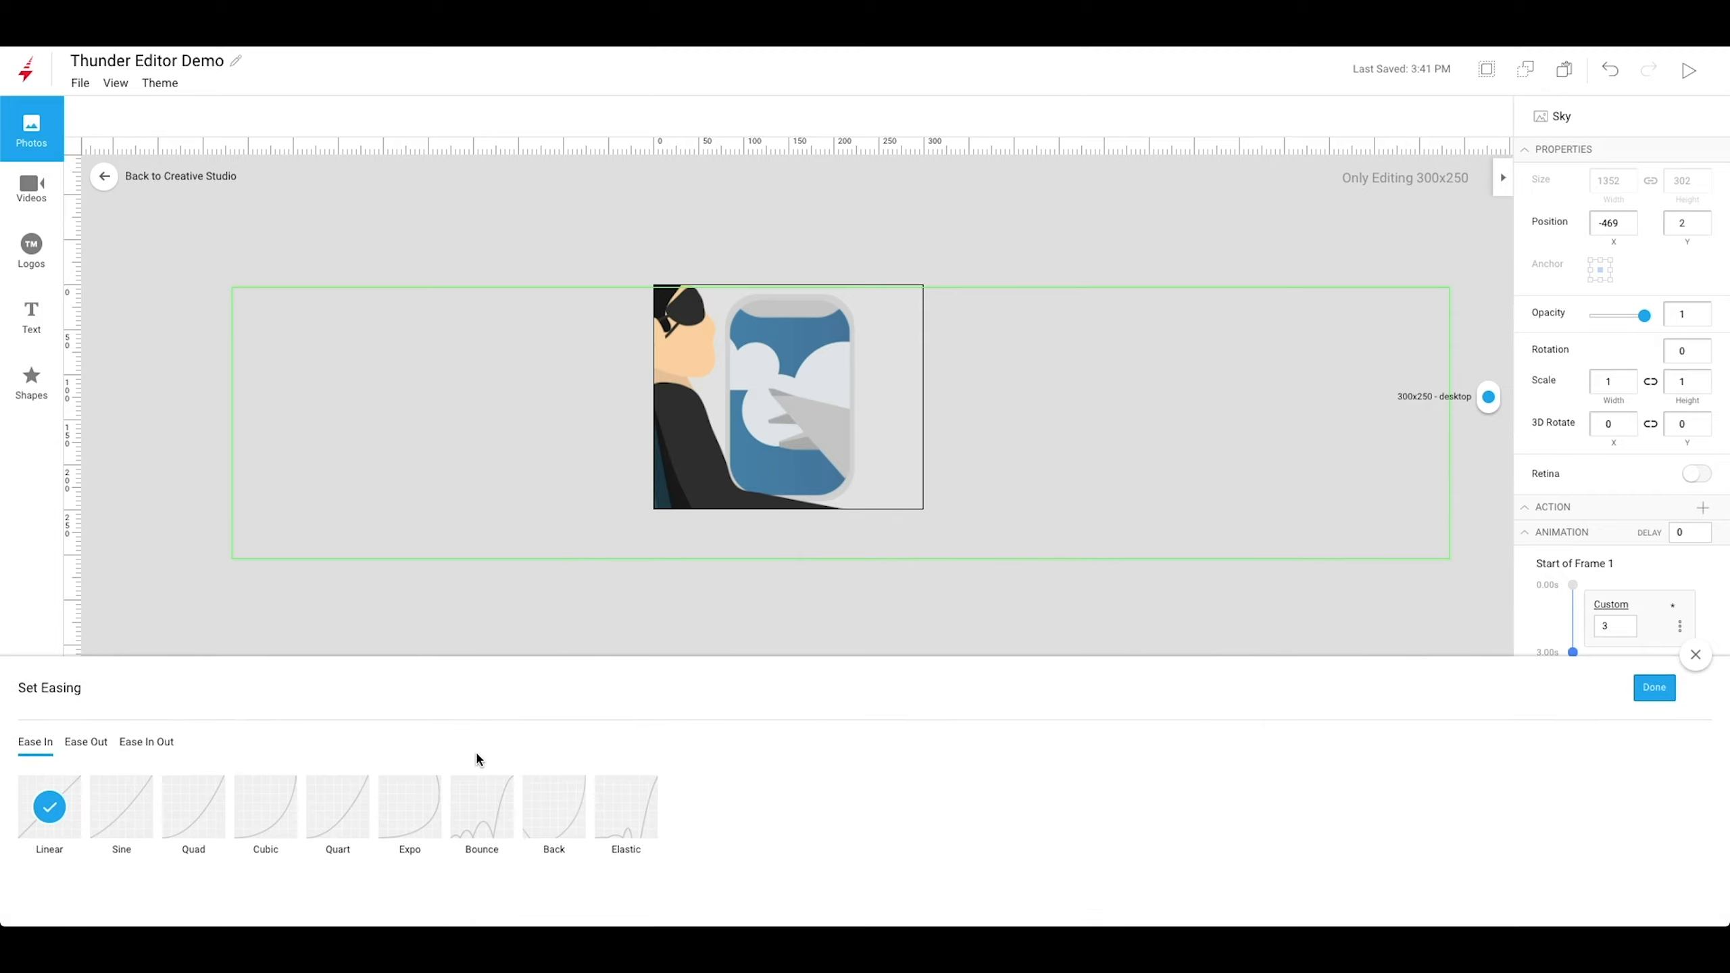
{"action": "left_click", "coordinate": [164, 748]}
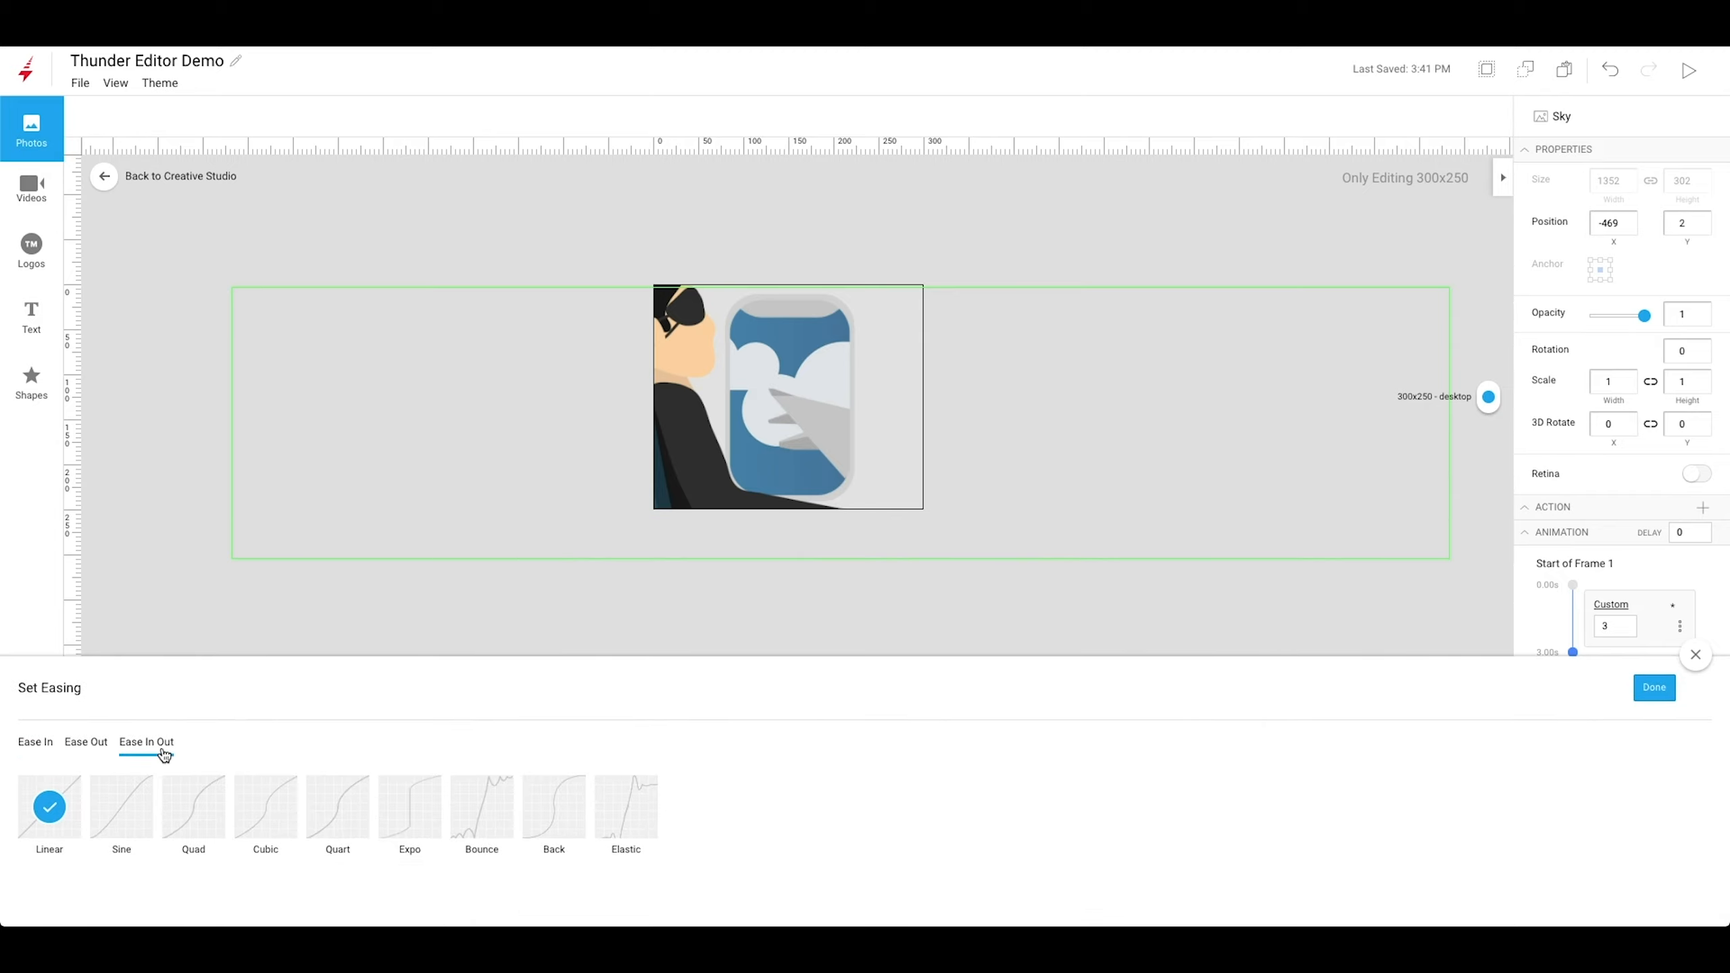
{"action": "left_click", "coordinate": [193, 809]}
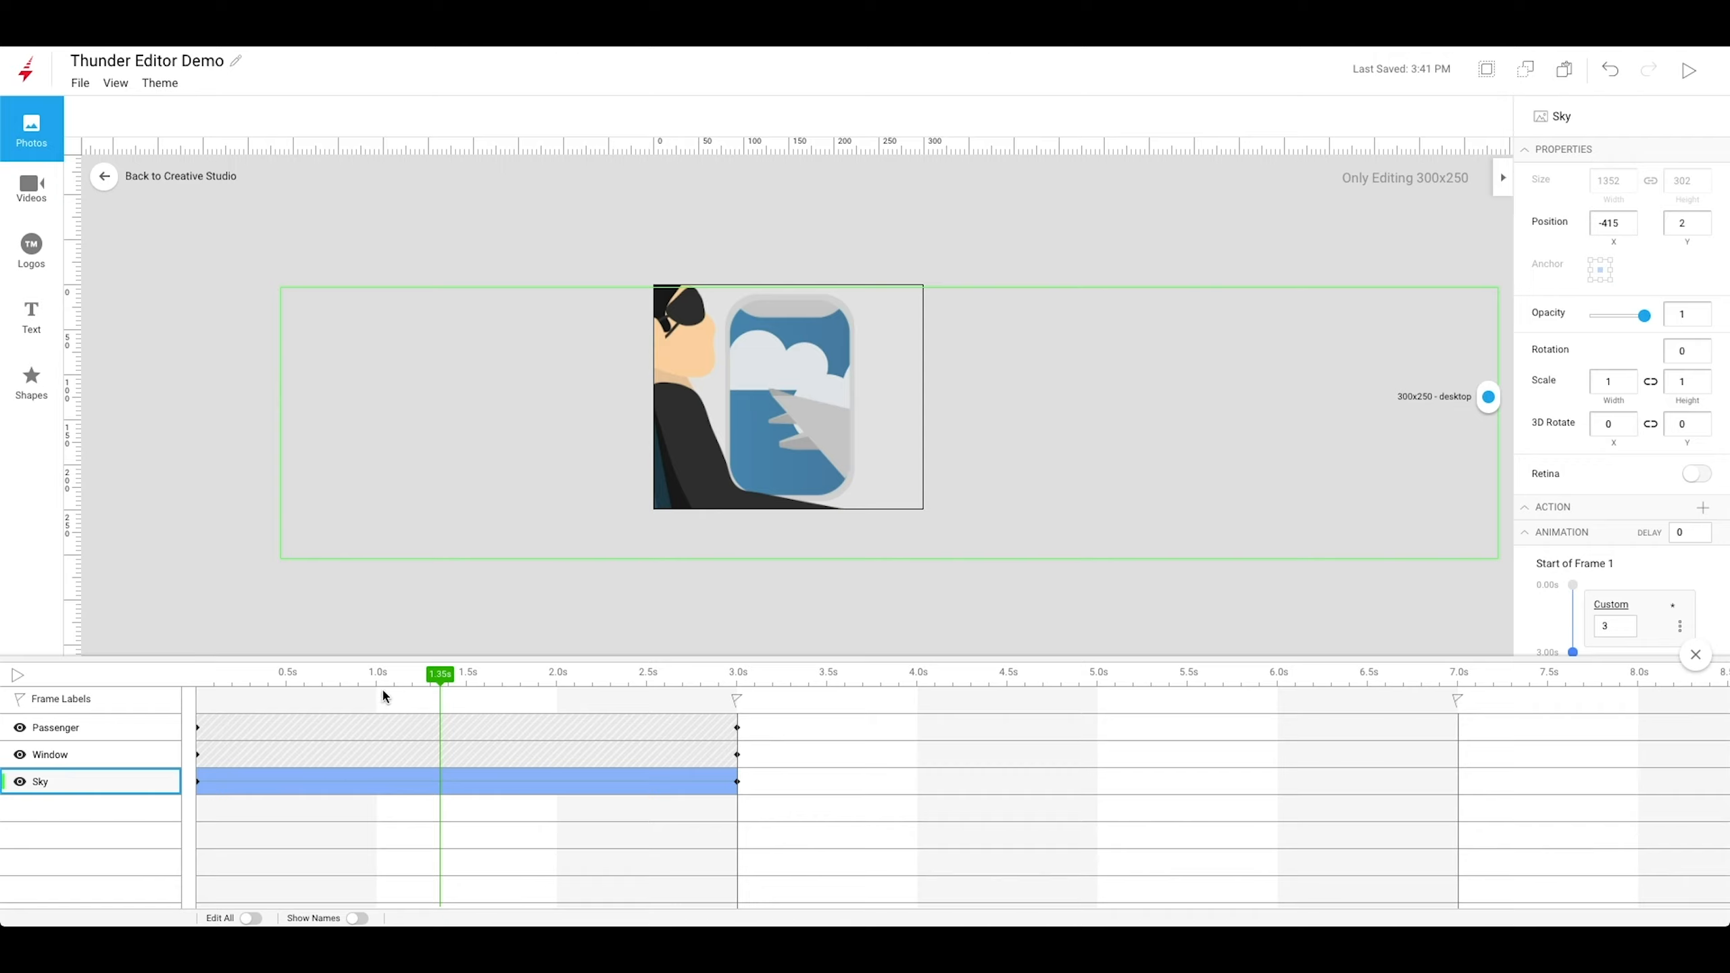
{"action": "left_click_drag", "start_coordinate": [384, 693], "coordinate": [529, 705]}
Move the Passenger's timeline bar to start at 3.0 s and shorten it to end at 4.0 s.
{"action": "left_click_drag", "start_coordinate": [413, 727], "coordinate": [942, 727]}
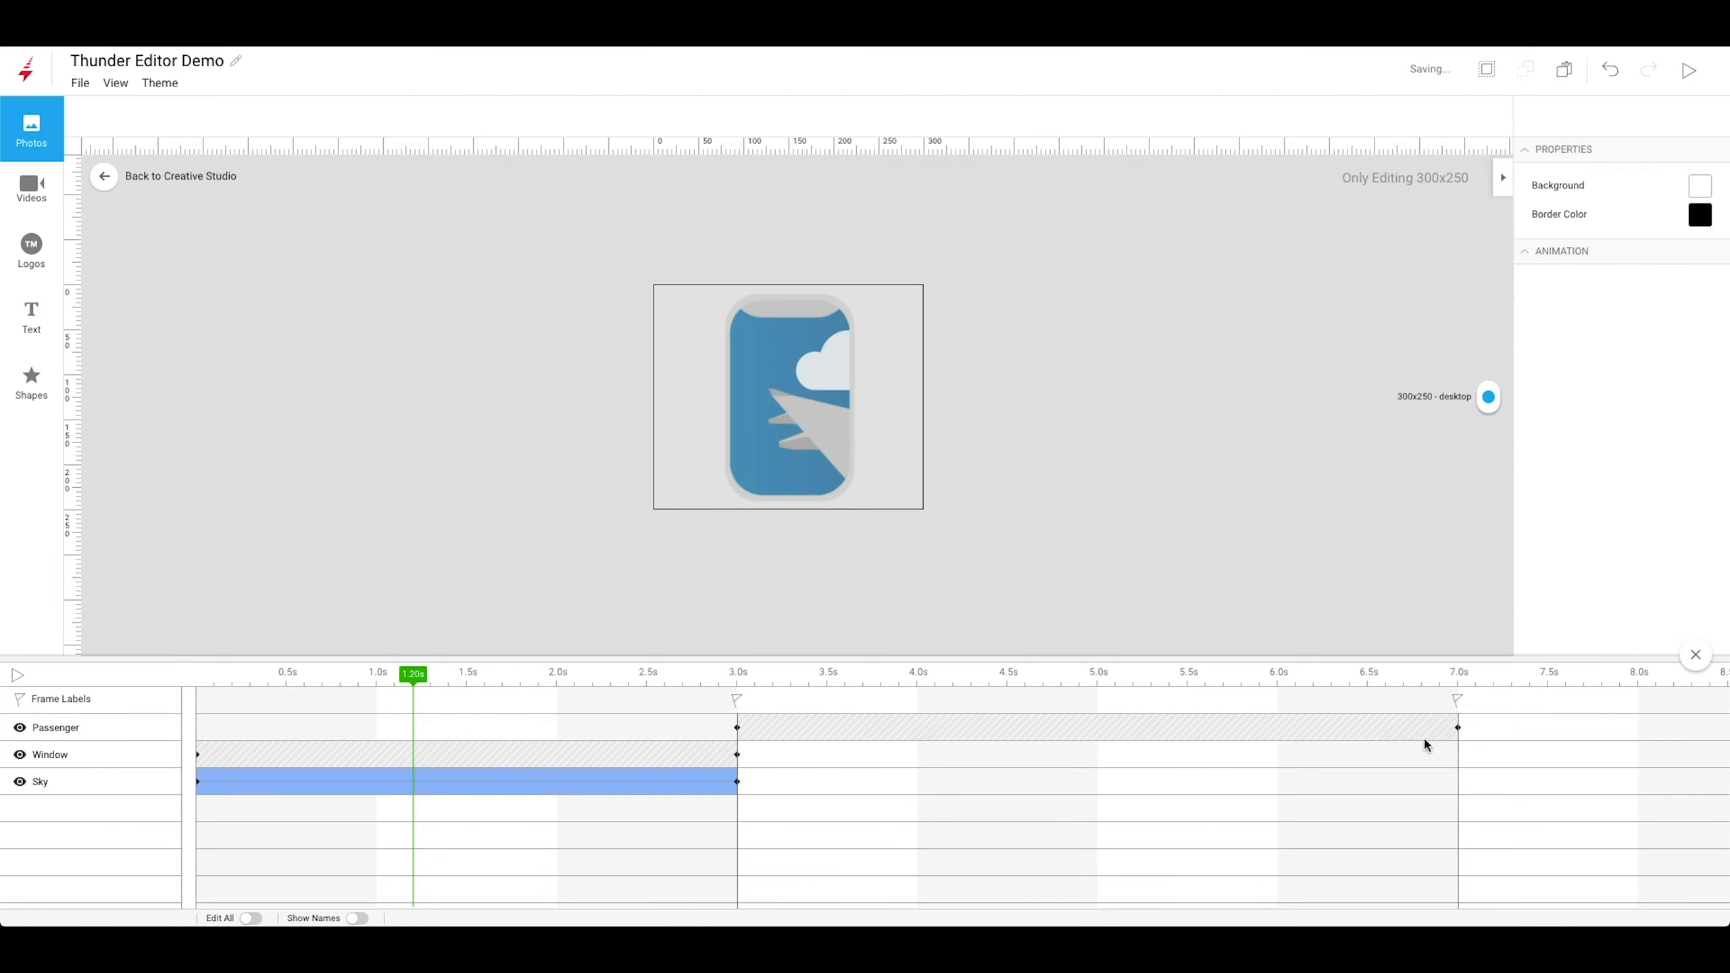
{"action": "left_click_drag", "start_coordinate": [1458, 727], "coordinate": [919, 762]}
Insert keyframes at 4.0 s for both the Window and Sky layers.
{"action": "left_click", "coordinate": [918, 675]}
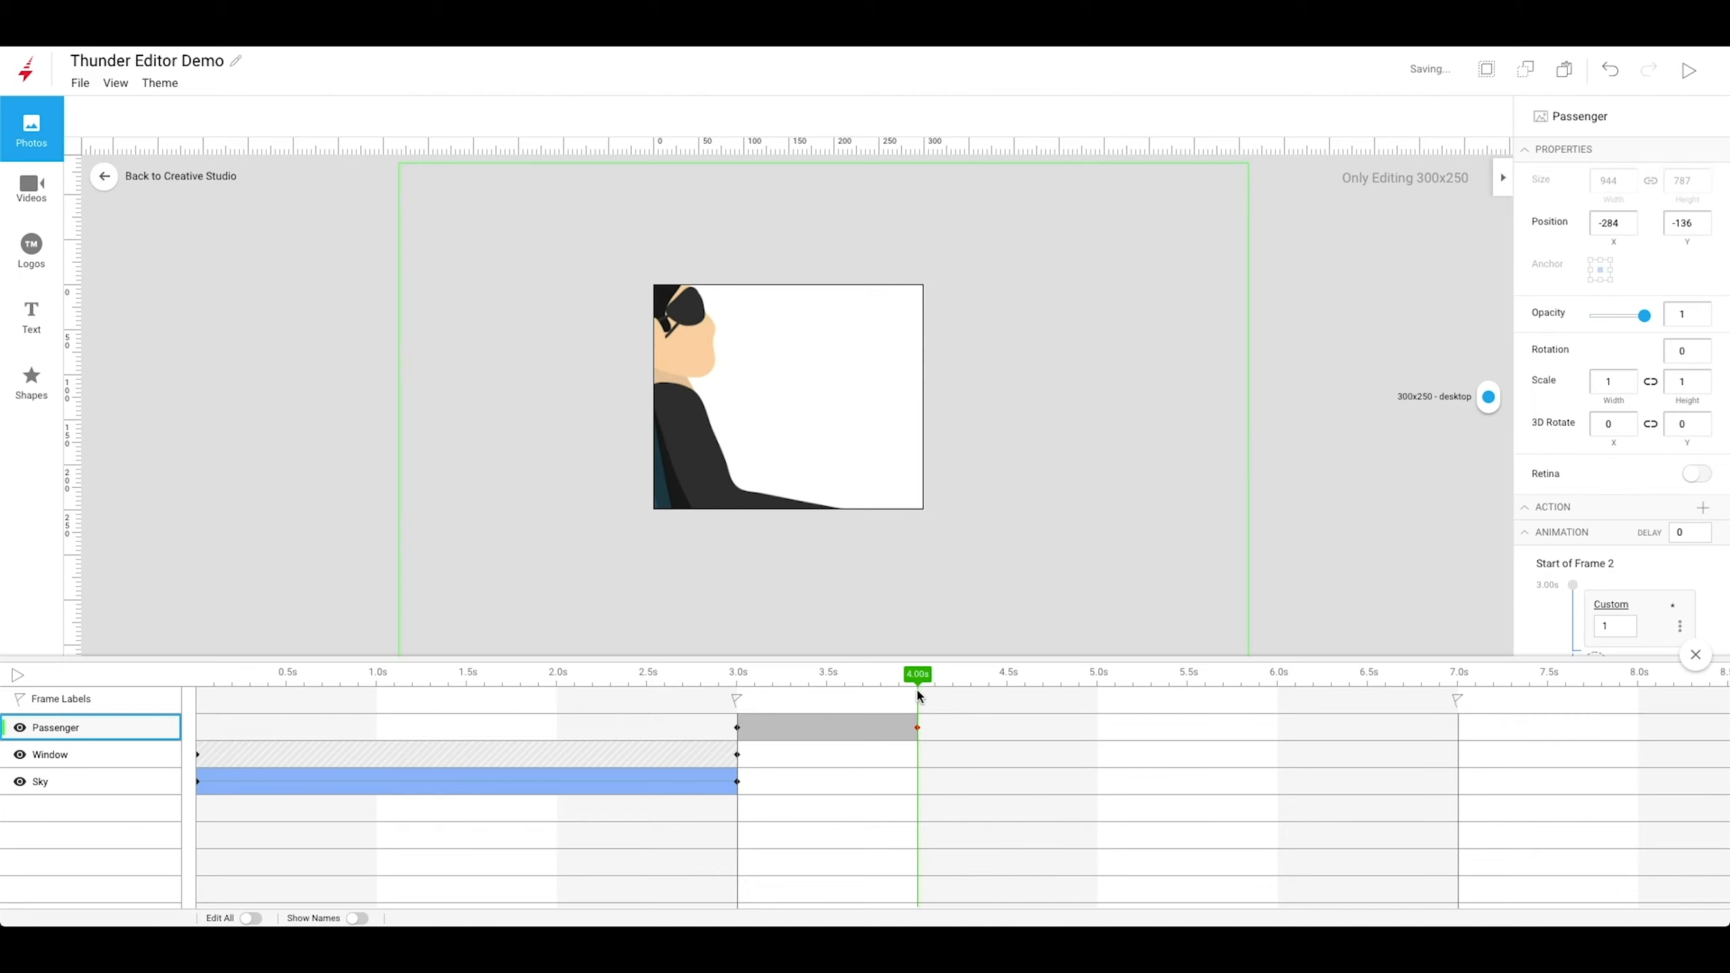
{"action": "left_click", "coordinate": [920, 760]}
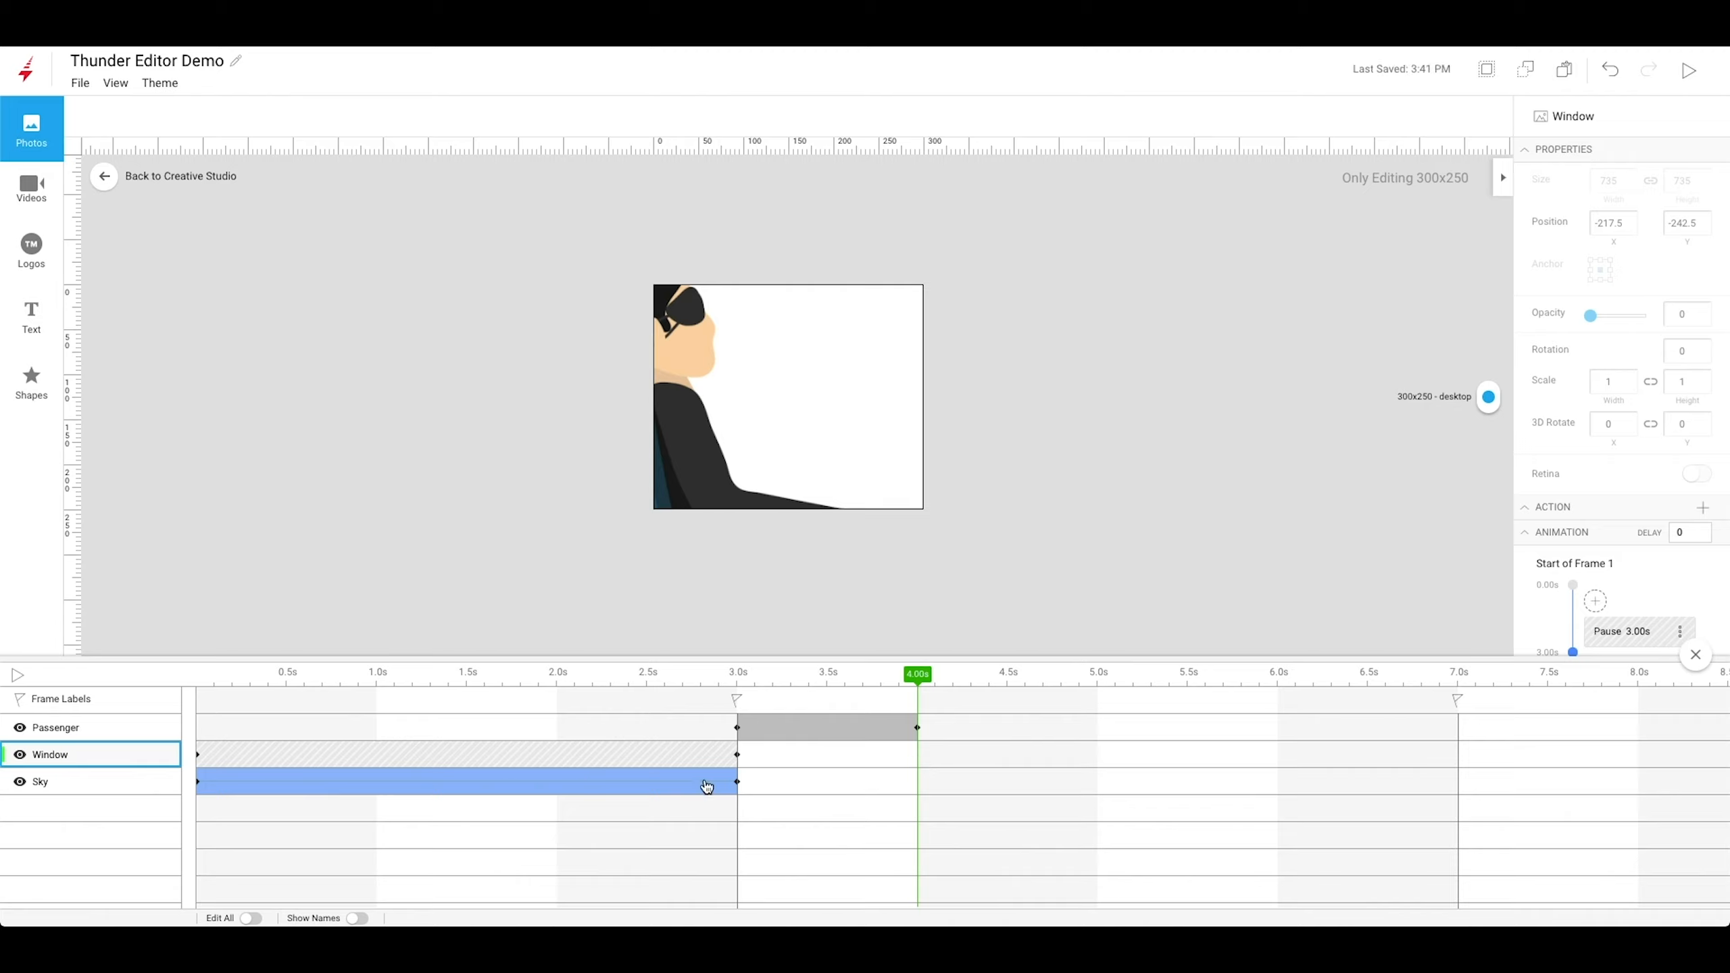
{"action": "left_click", "coordinate": [919, 789], "text": "shift"}
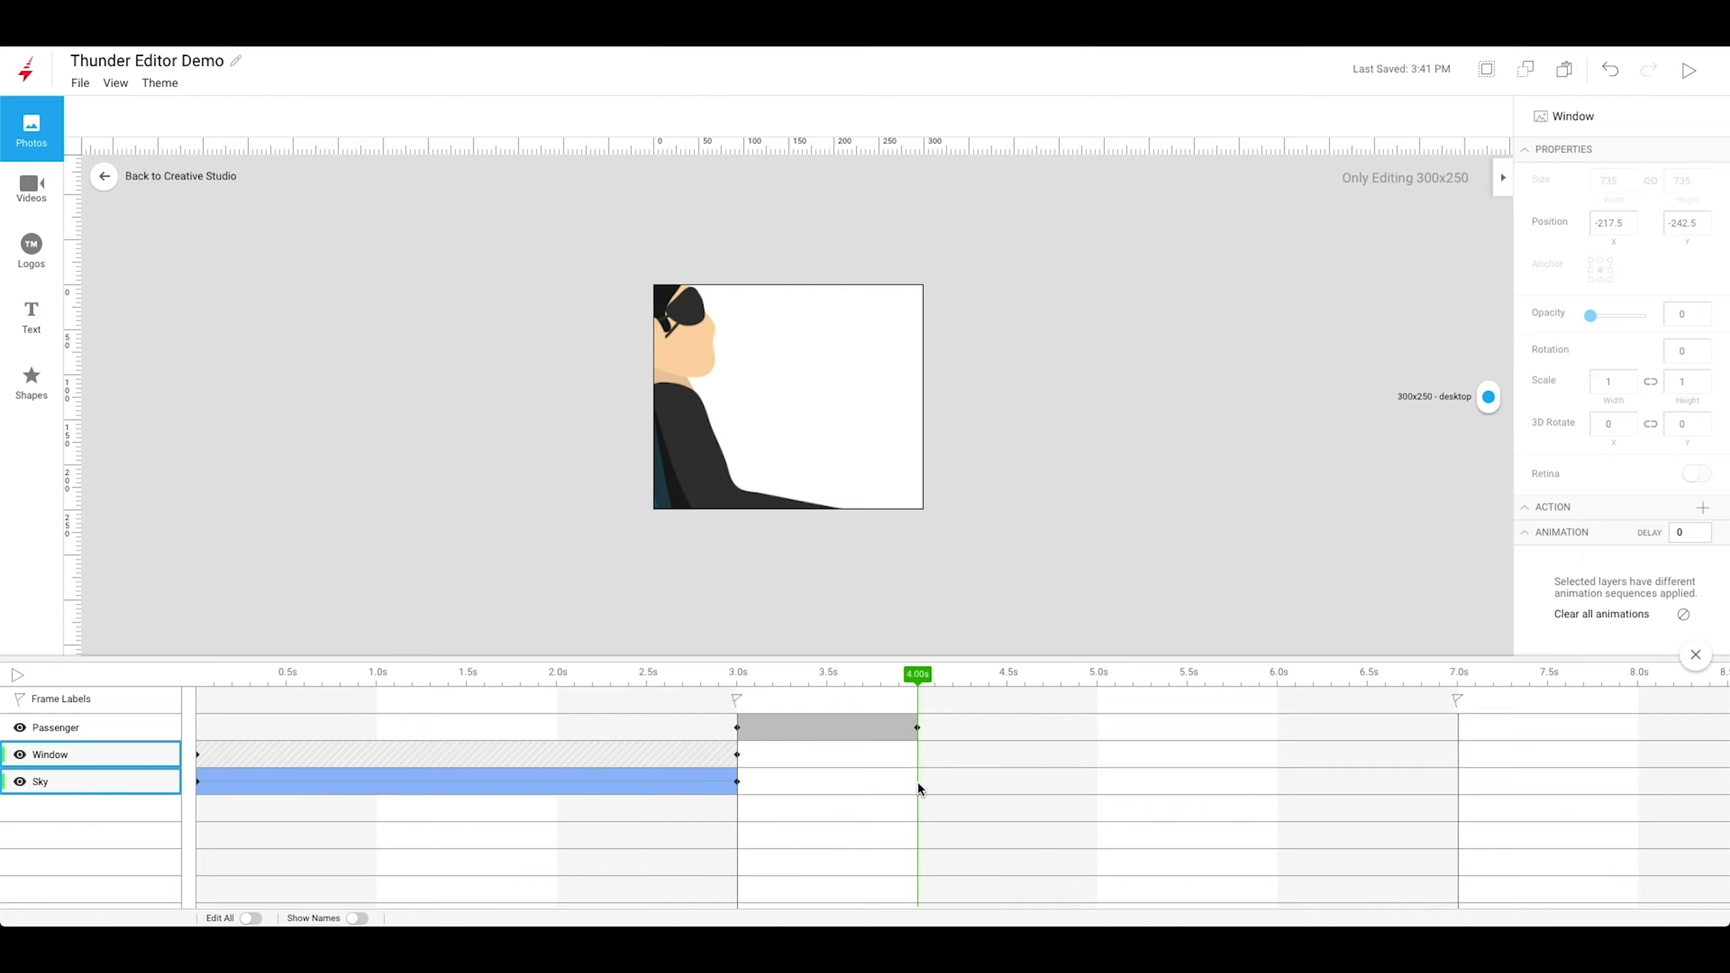
{"action": "right_click", "coordinate": [919, 789]}
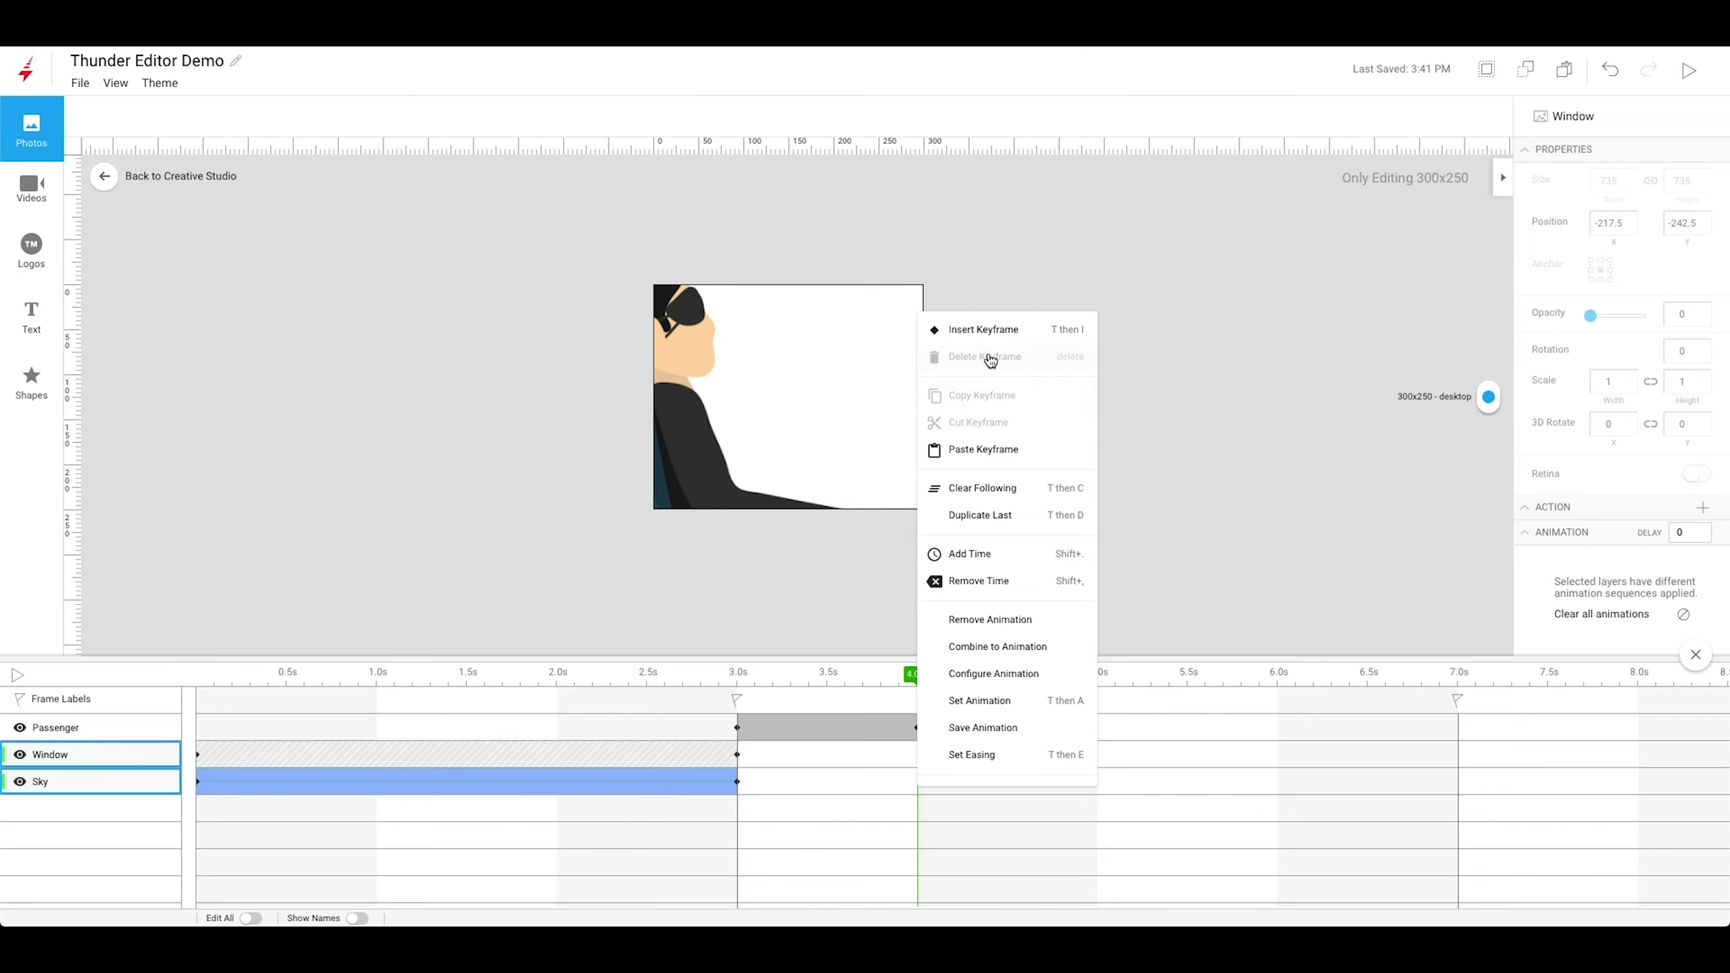
{"action": "left_click", "coordinate": [980, 331]}
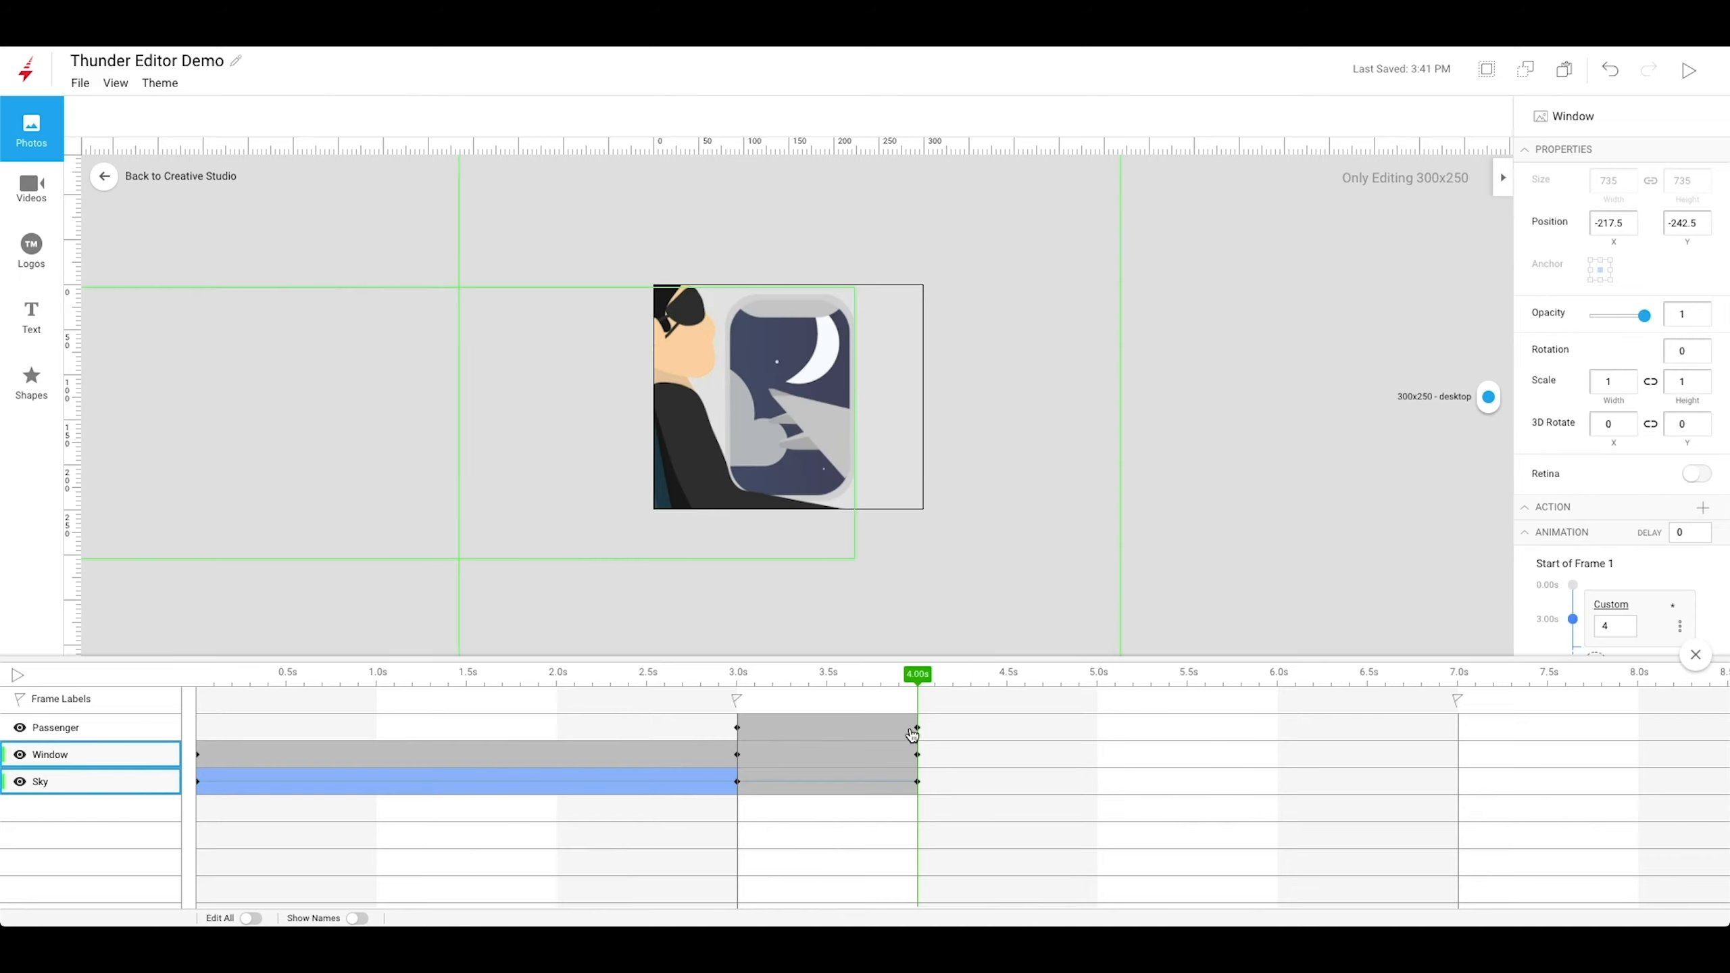
Scale both the Sky and the Window to 0.5 at their 4.0 s keyframes.
{"action": "left_click", "coordinate": [919, 785]}
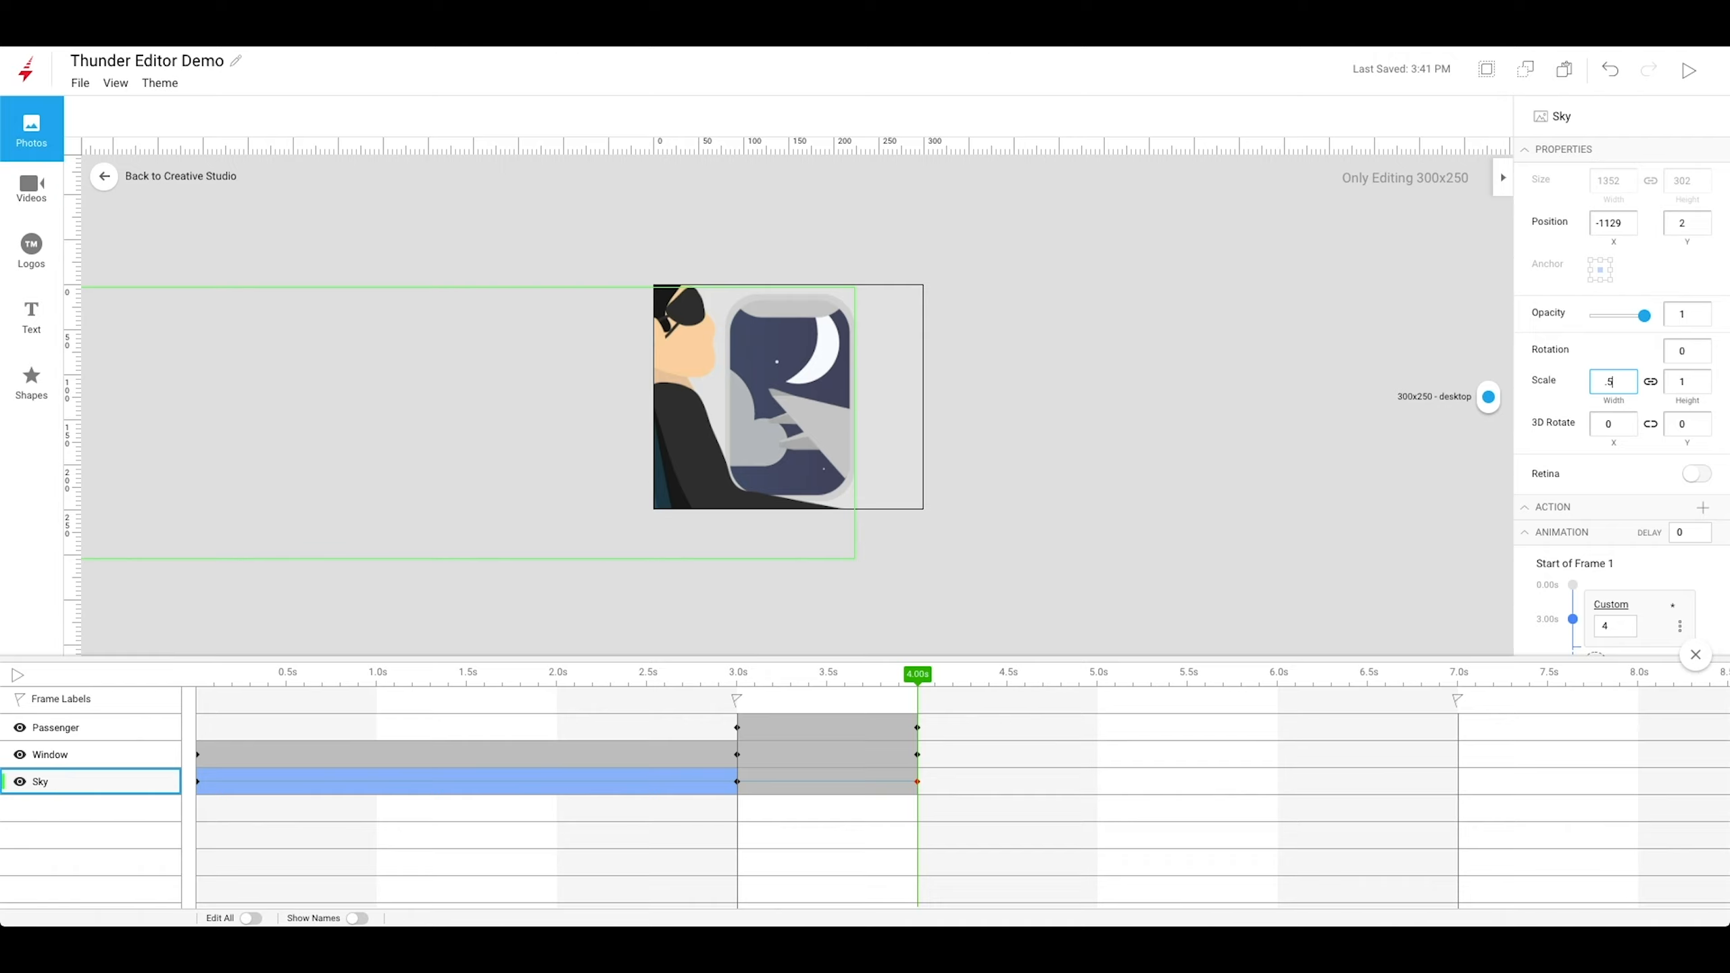
{"action": "key", "text": "Return"}
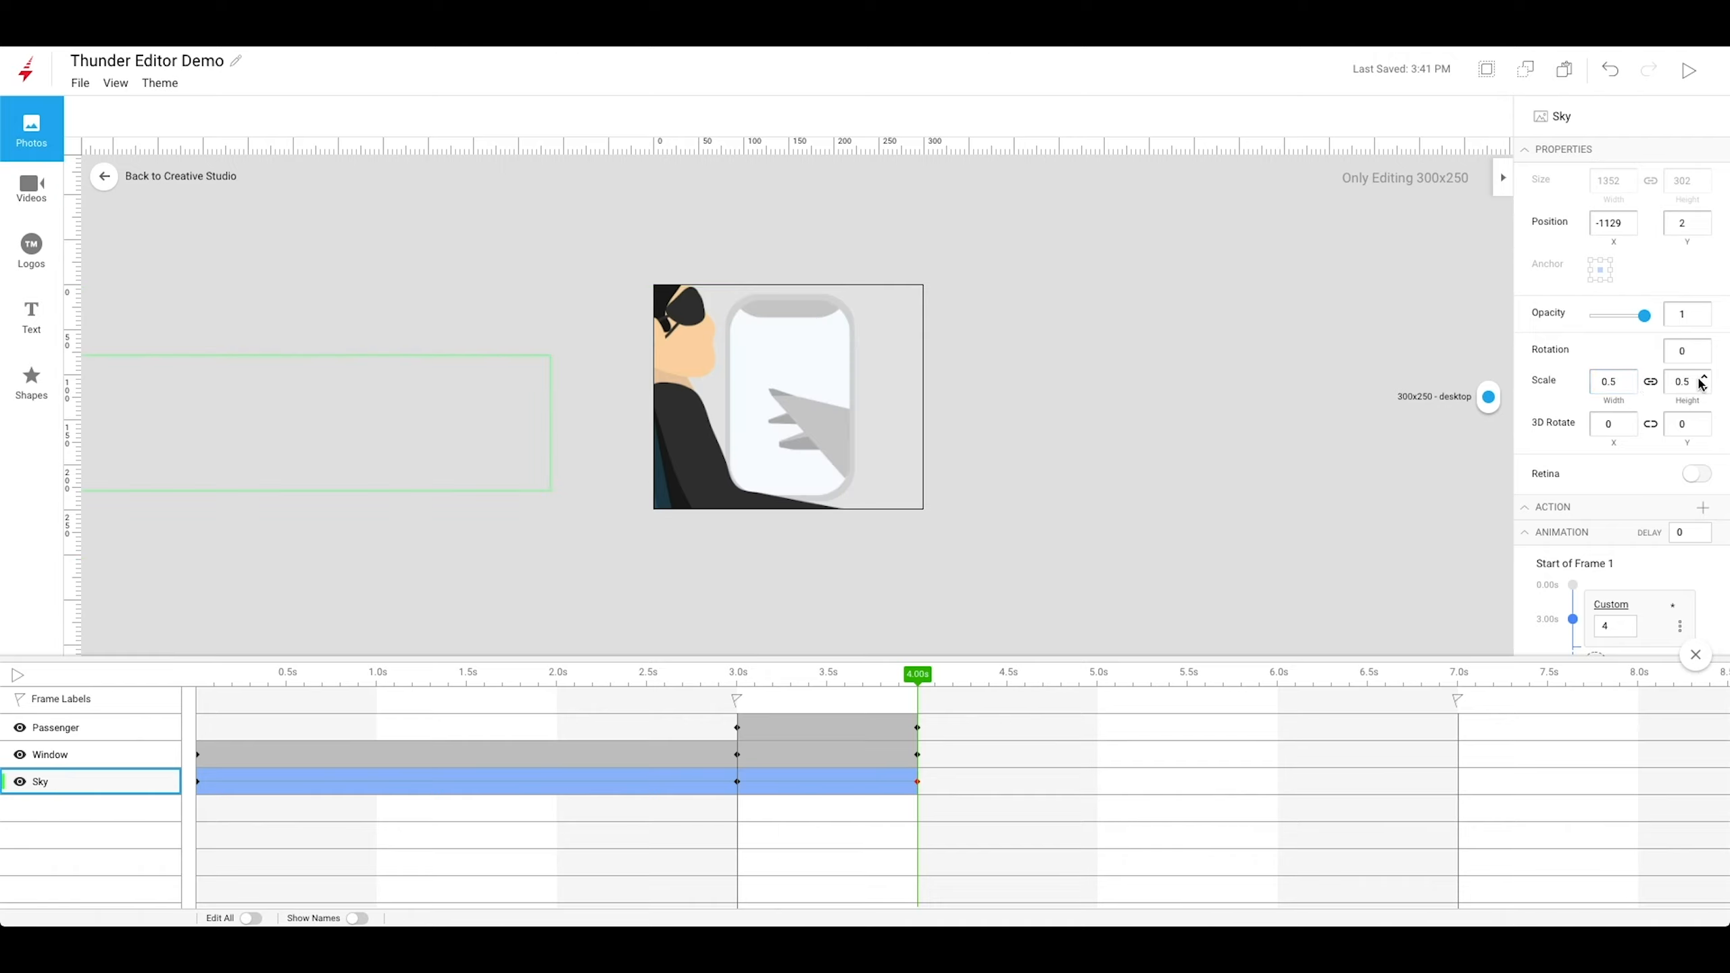
{"action": "left_click", "coordinate": [917, 755]}
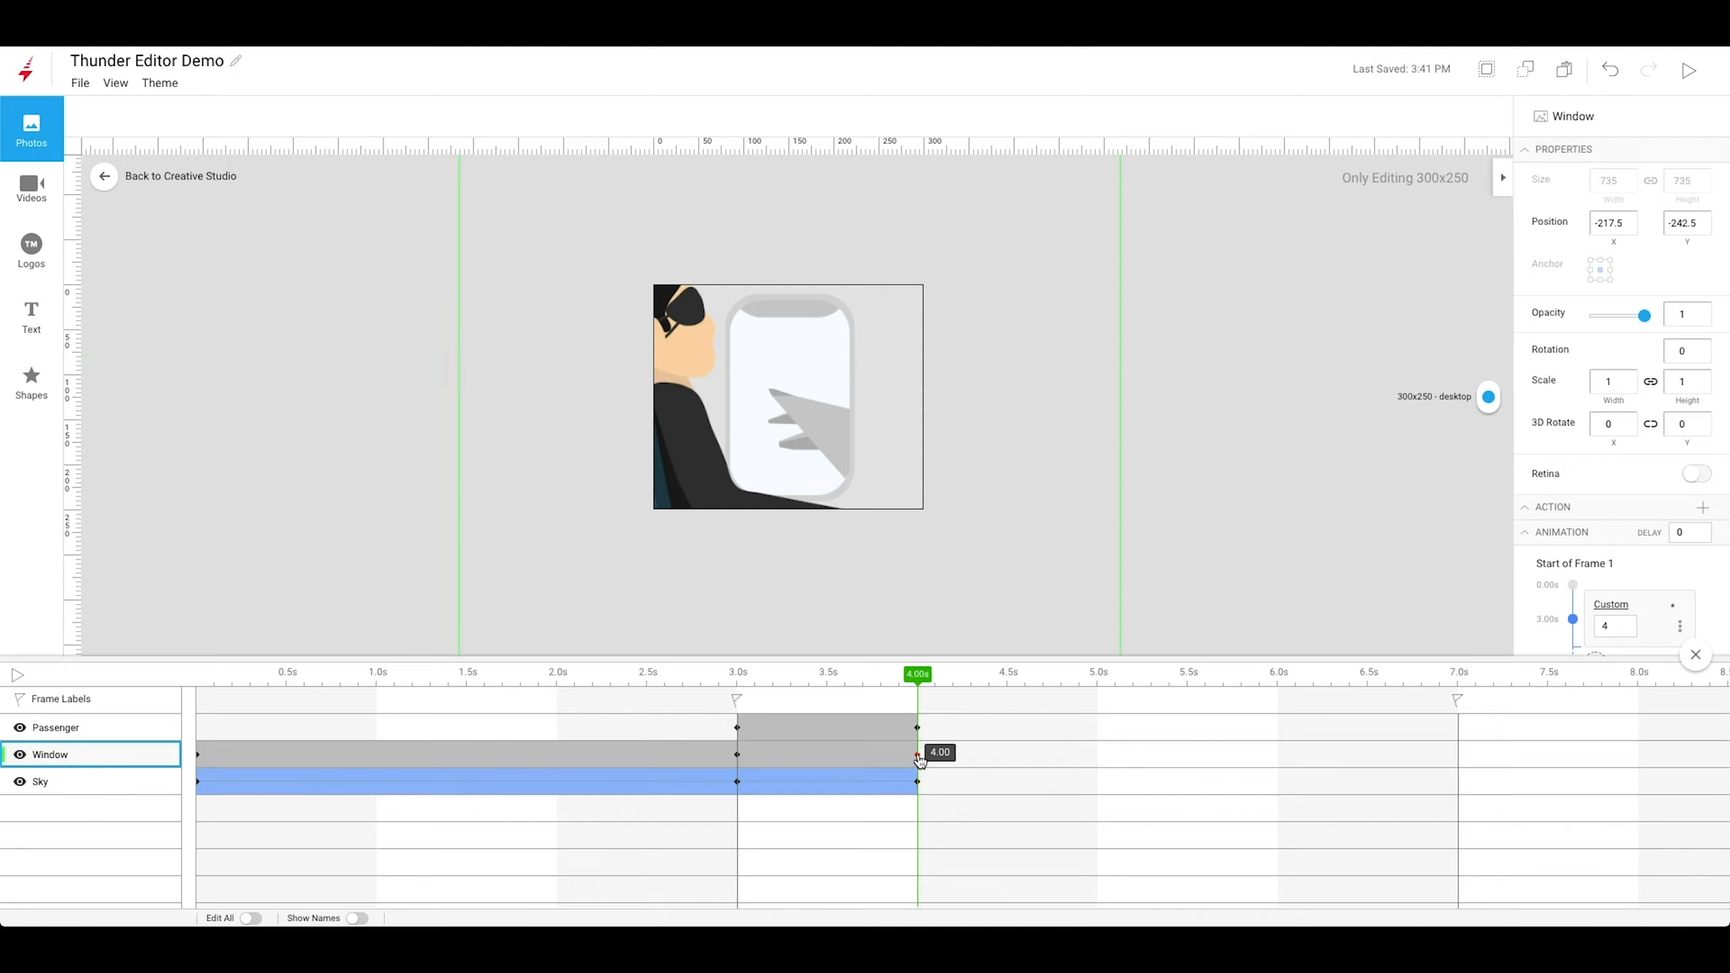
{"action": "double_click", "coordinate": [1620, 384]}
{"action": "type", "text": ".5"}
{"action": "key", "text": "Return"}
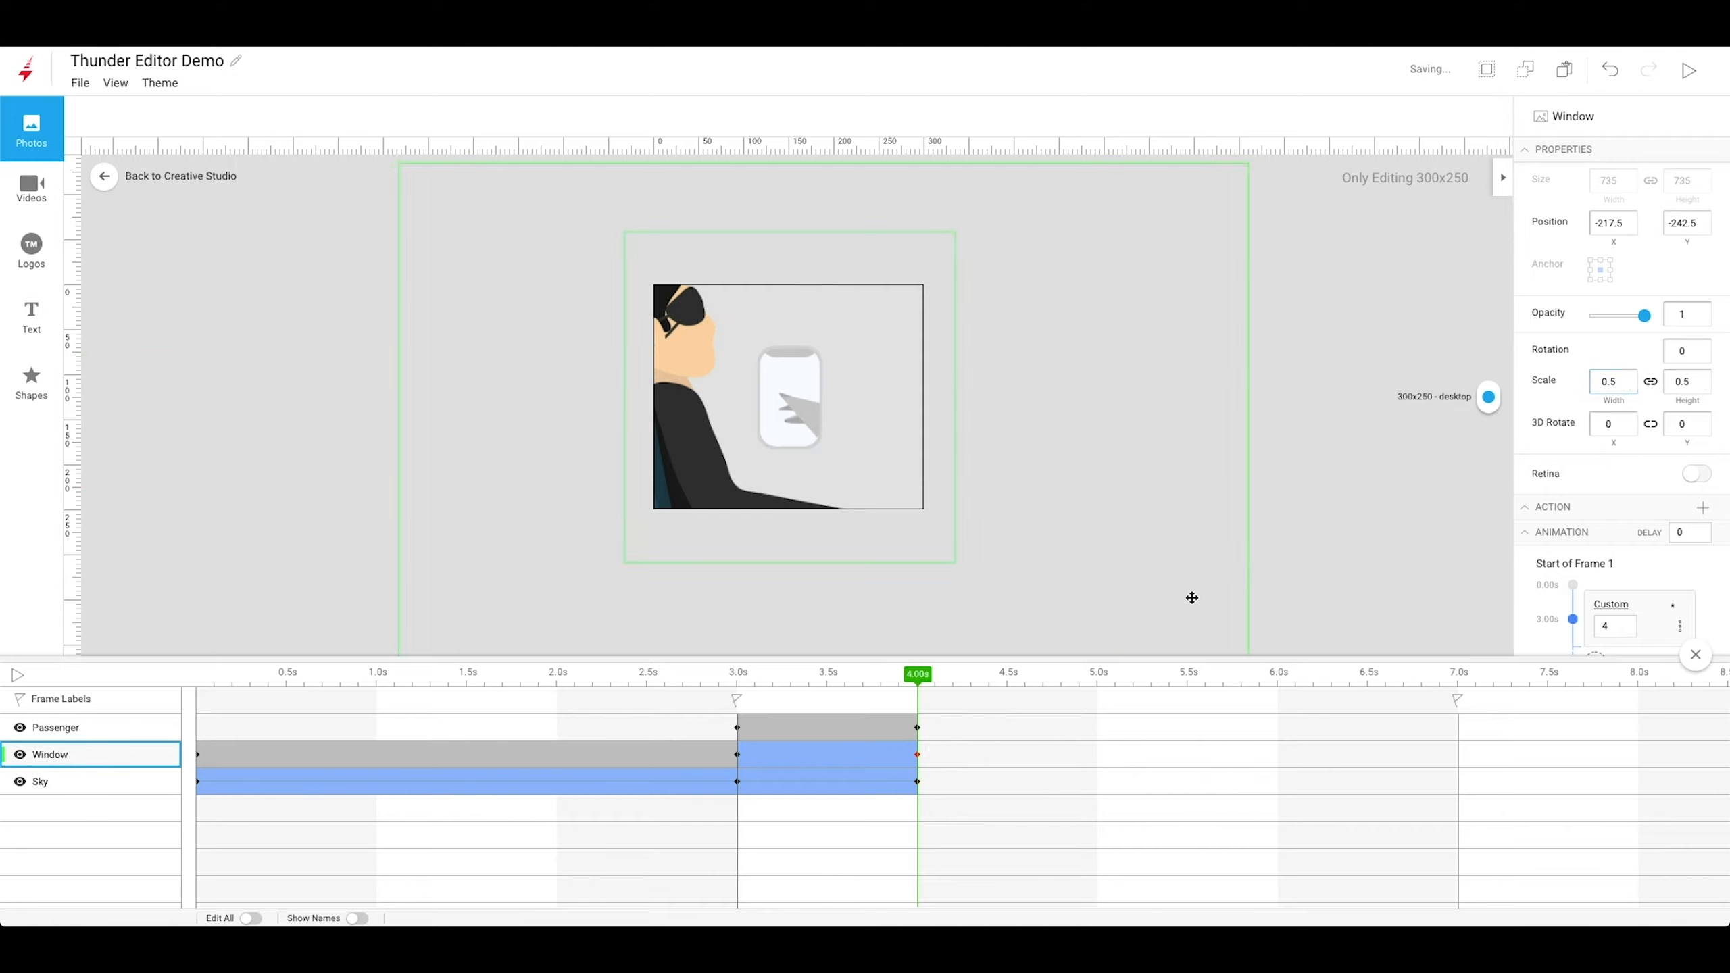
Scale the Passenger to 0.5 at its 4.0 s keyframe and scrub the timeline to check the zoom-out.
{"action": "left_click", "coordinate": [918, 729]}
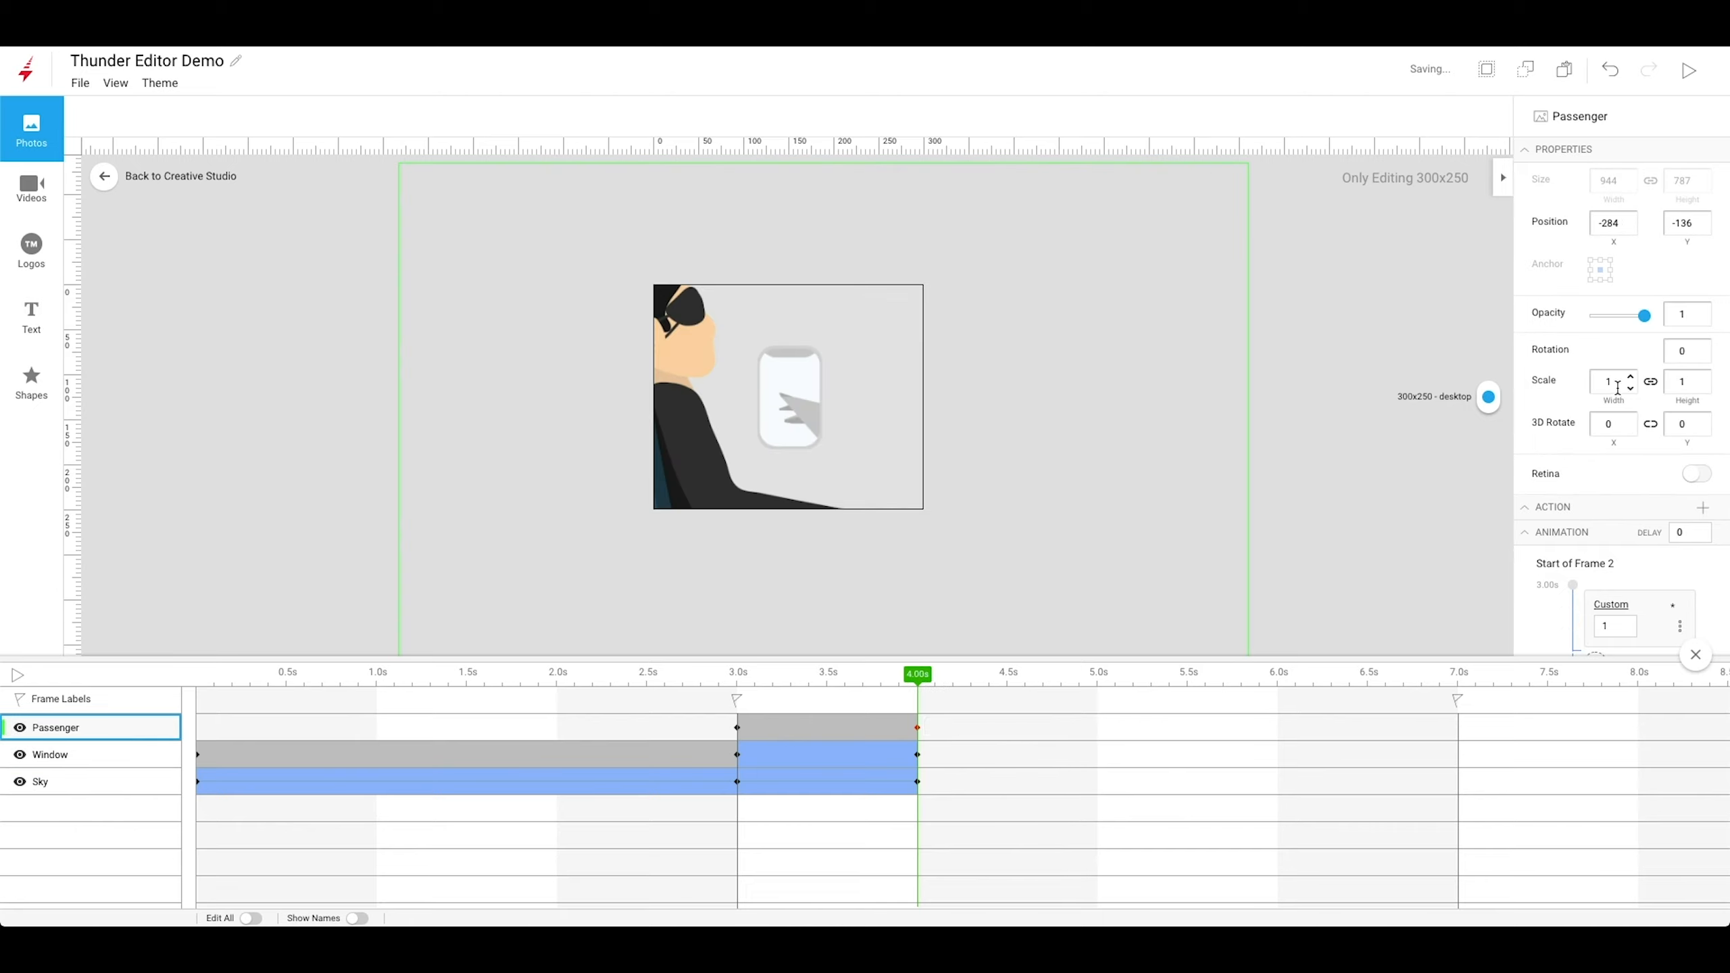
{"action": "type", "text": ".5"}
{"action": "key", "text": "Return"}
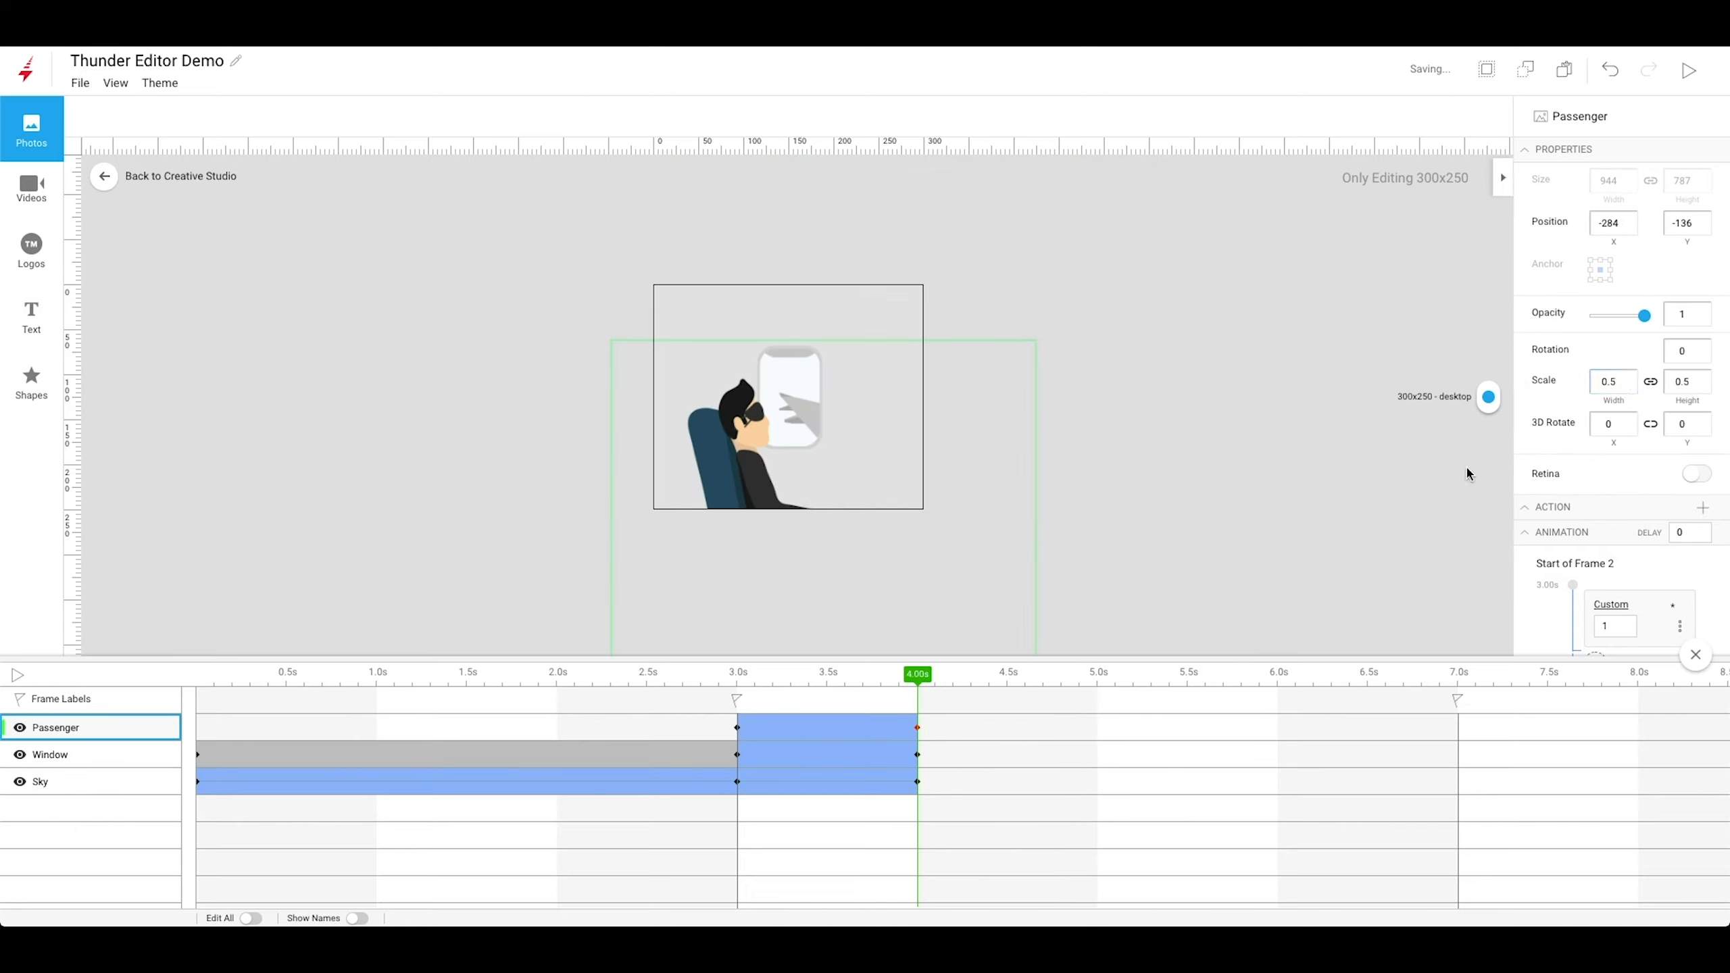
{"action": "left_click_drag", "start_coordinate": [807, 679], "coordinate": [877, 690]}
{"action": "mouse_move", "coordinate": [897, 690]}
{"action": "left_mouse_down"}
{"action": "mouse_move", "coordinate": [814, 695]}
{"action": "mouse_move", "coordinate": [913, 700]}
{"action": "left_mouse_up"}
Nudge the Passenger at its 4.0 s keyframe to position X -302, Y -201.
{"action": "left_click", "coordinate": [917, 756]}
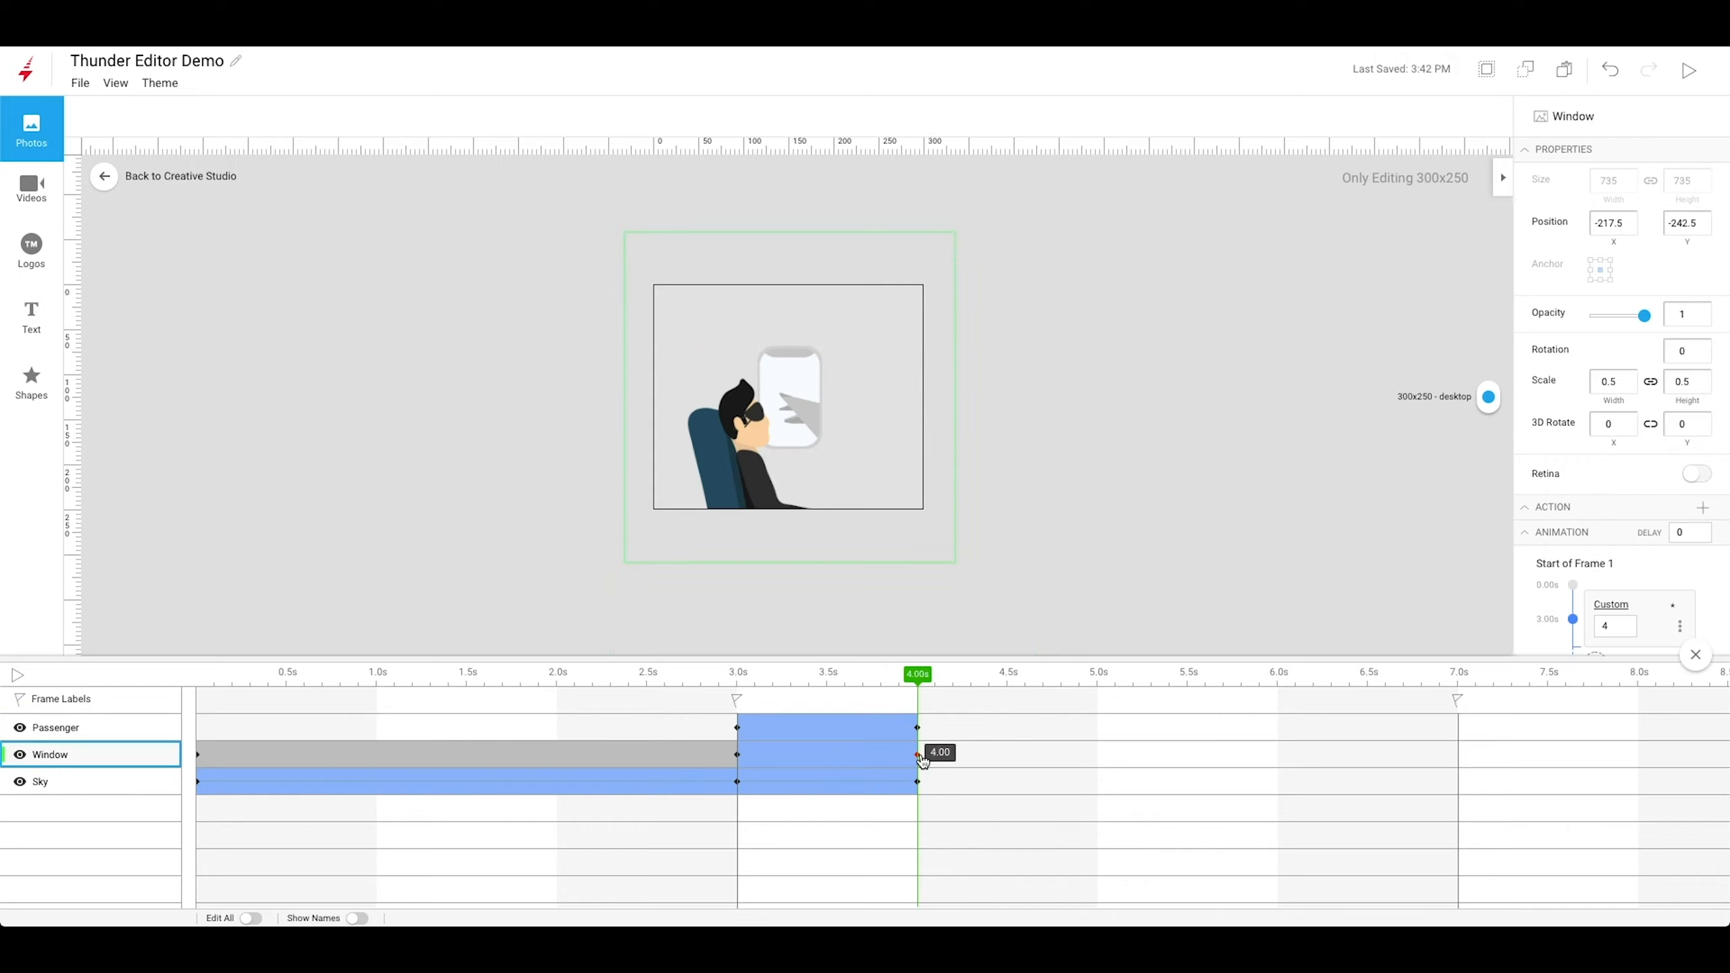
{"action": "left_click", "coordinate": [918, 728]}
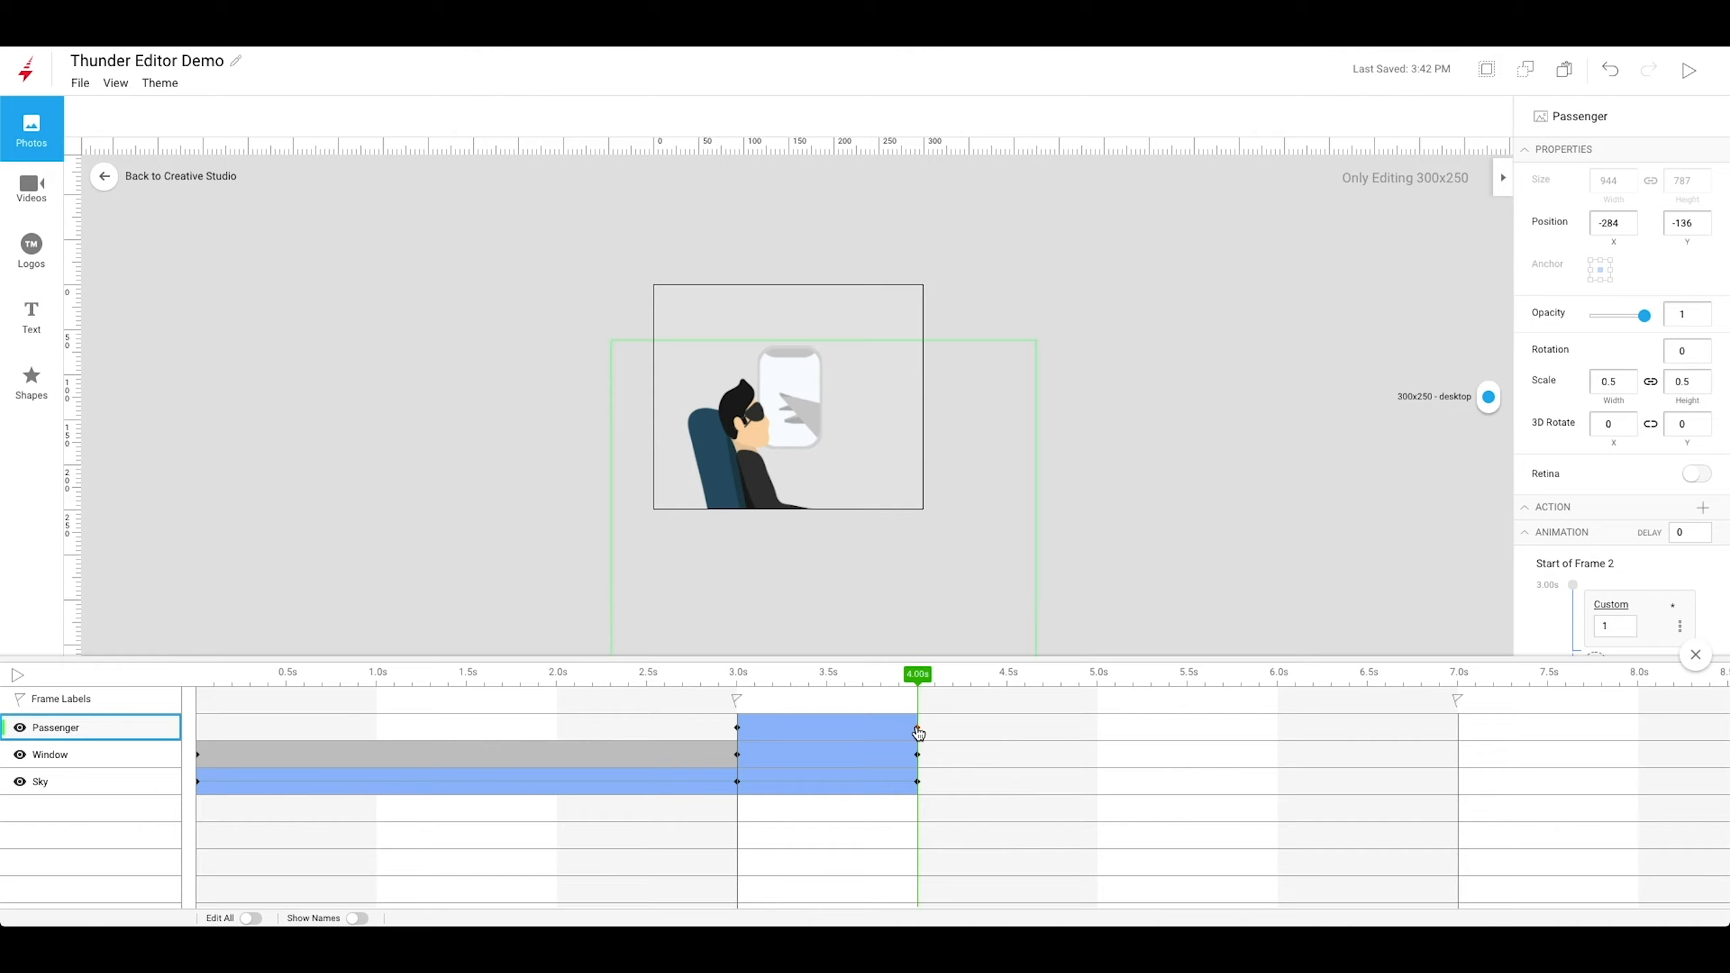
{"action": "key", "text": "shift+Up"}
{"action": "key", "text": "shift+Up"}
{"action": "key", "text": "shift+Up"}
{"action": "key", "text": "shift+Up"}
{"action": "key", "text": "shift+Up"}
{"action": "key", "text": "shift+Up"}
{"action": "key", "text": "shift+Left"}
{"action": "key", "text": "shift+Left"}
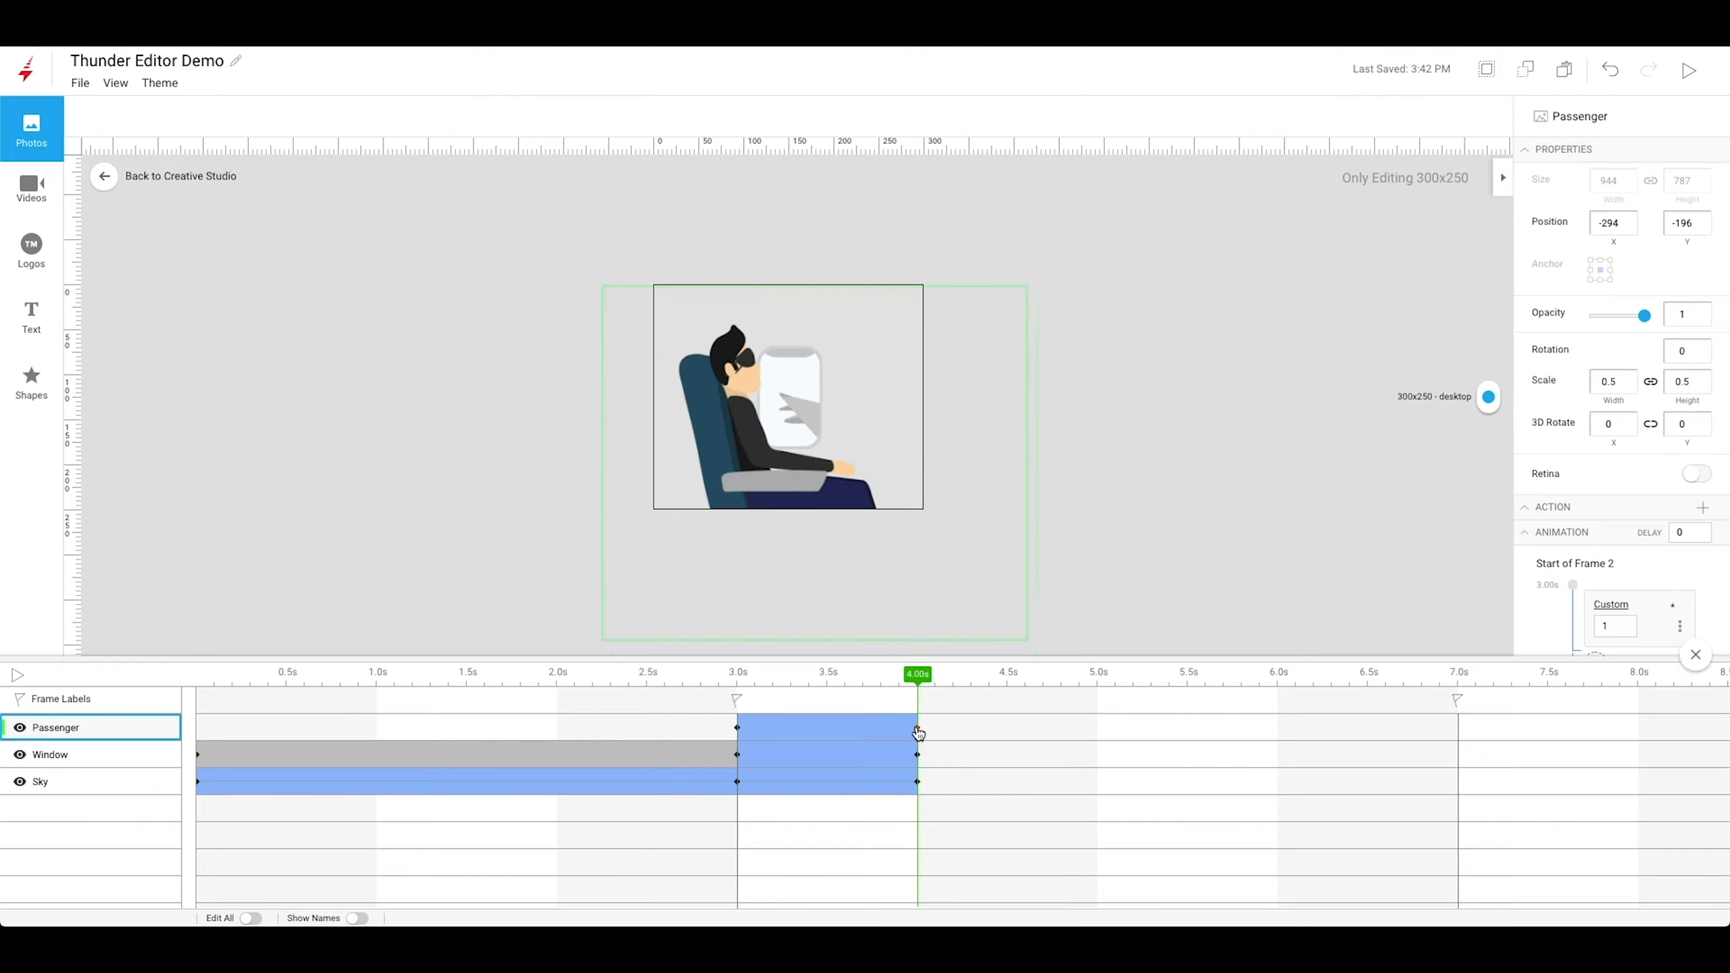
{"action": "key", "text": "Up"}
{"action": "key", "text": "Up"}
{"action": "key", "text": "Up"}
{"action": "key", "text": "Up"}
{"action": "key", "text": "Right"}
{"action": "key", "text": "Right"}
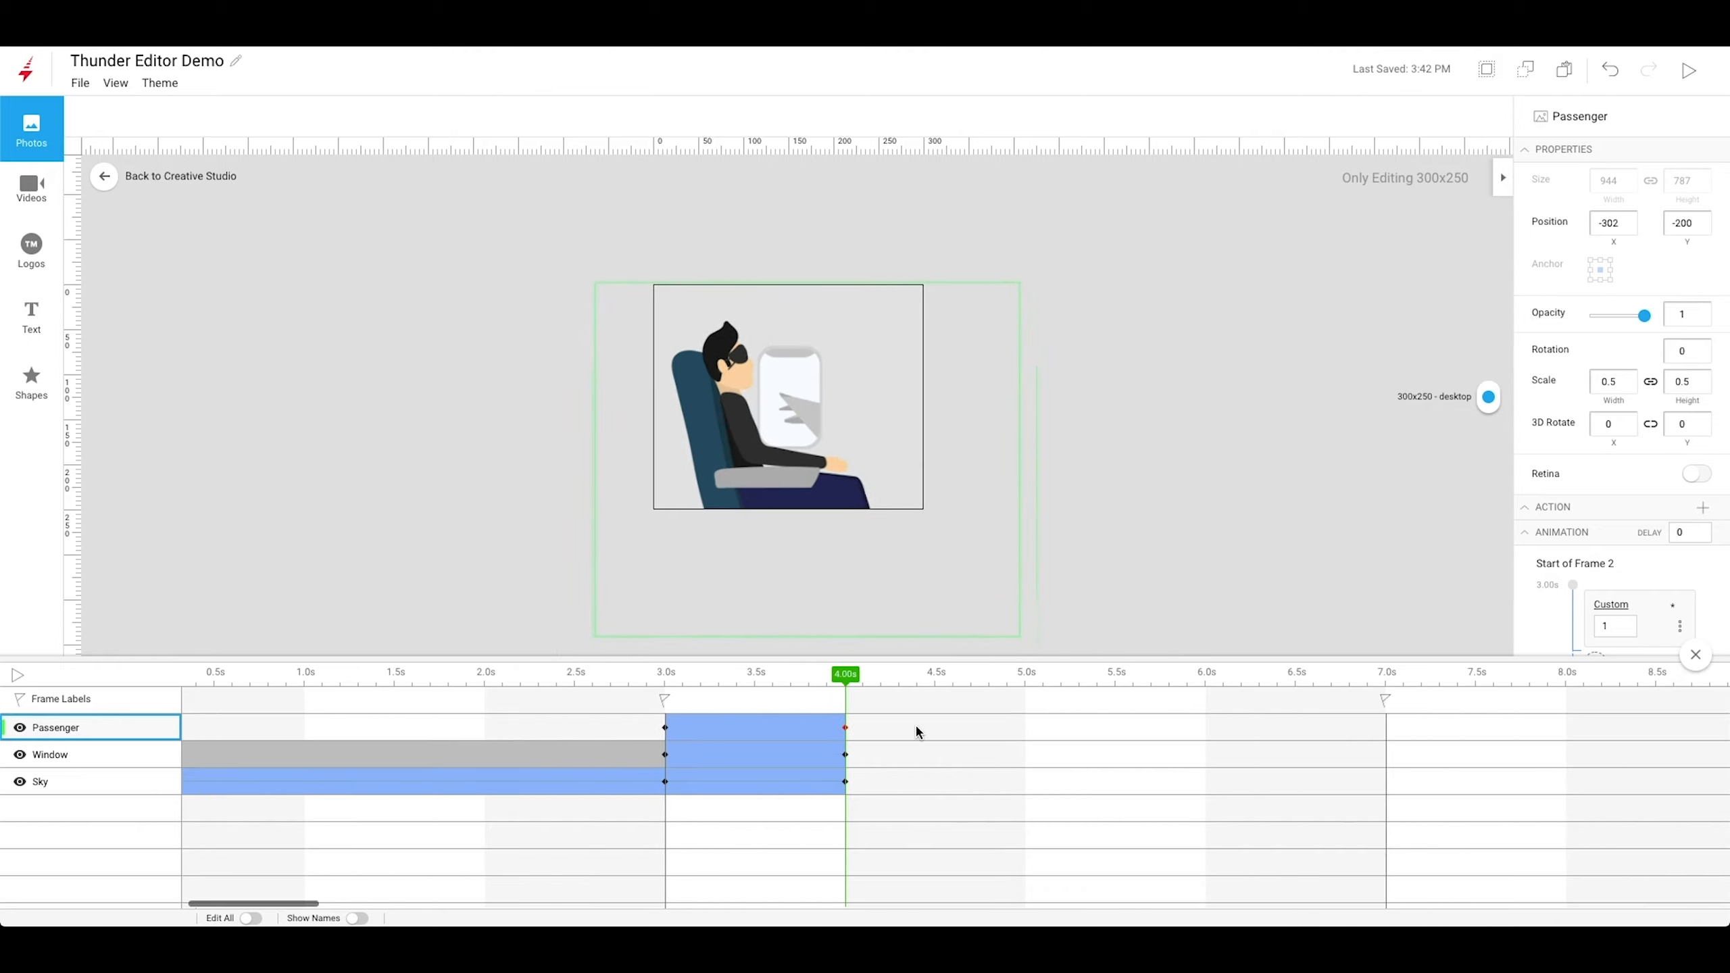
{"action": "key", "text": "Up"}
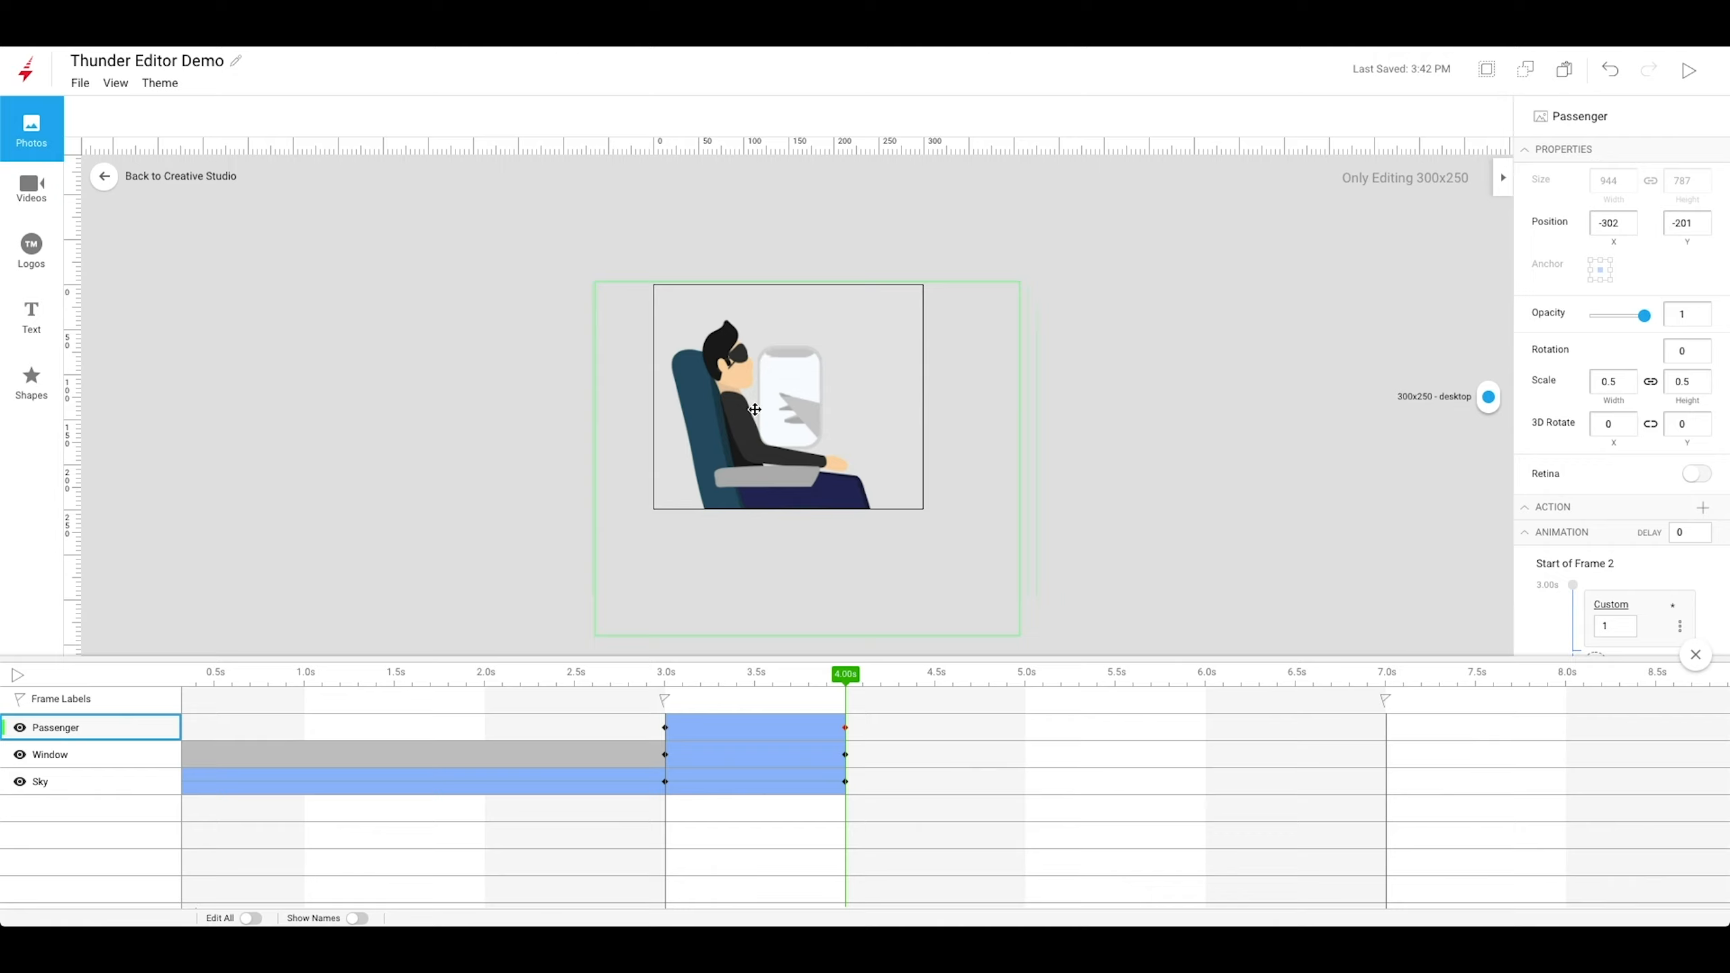
Nudge the Sky at its 4.0 s keyframe to position X -828, Y -9, behind the window opening.
{"action": "left_click", "coordinate": [845, 783]}
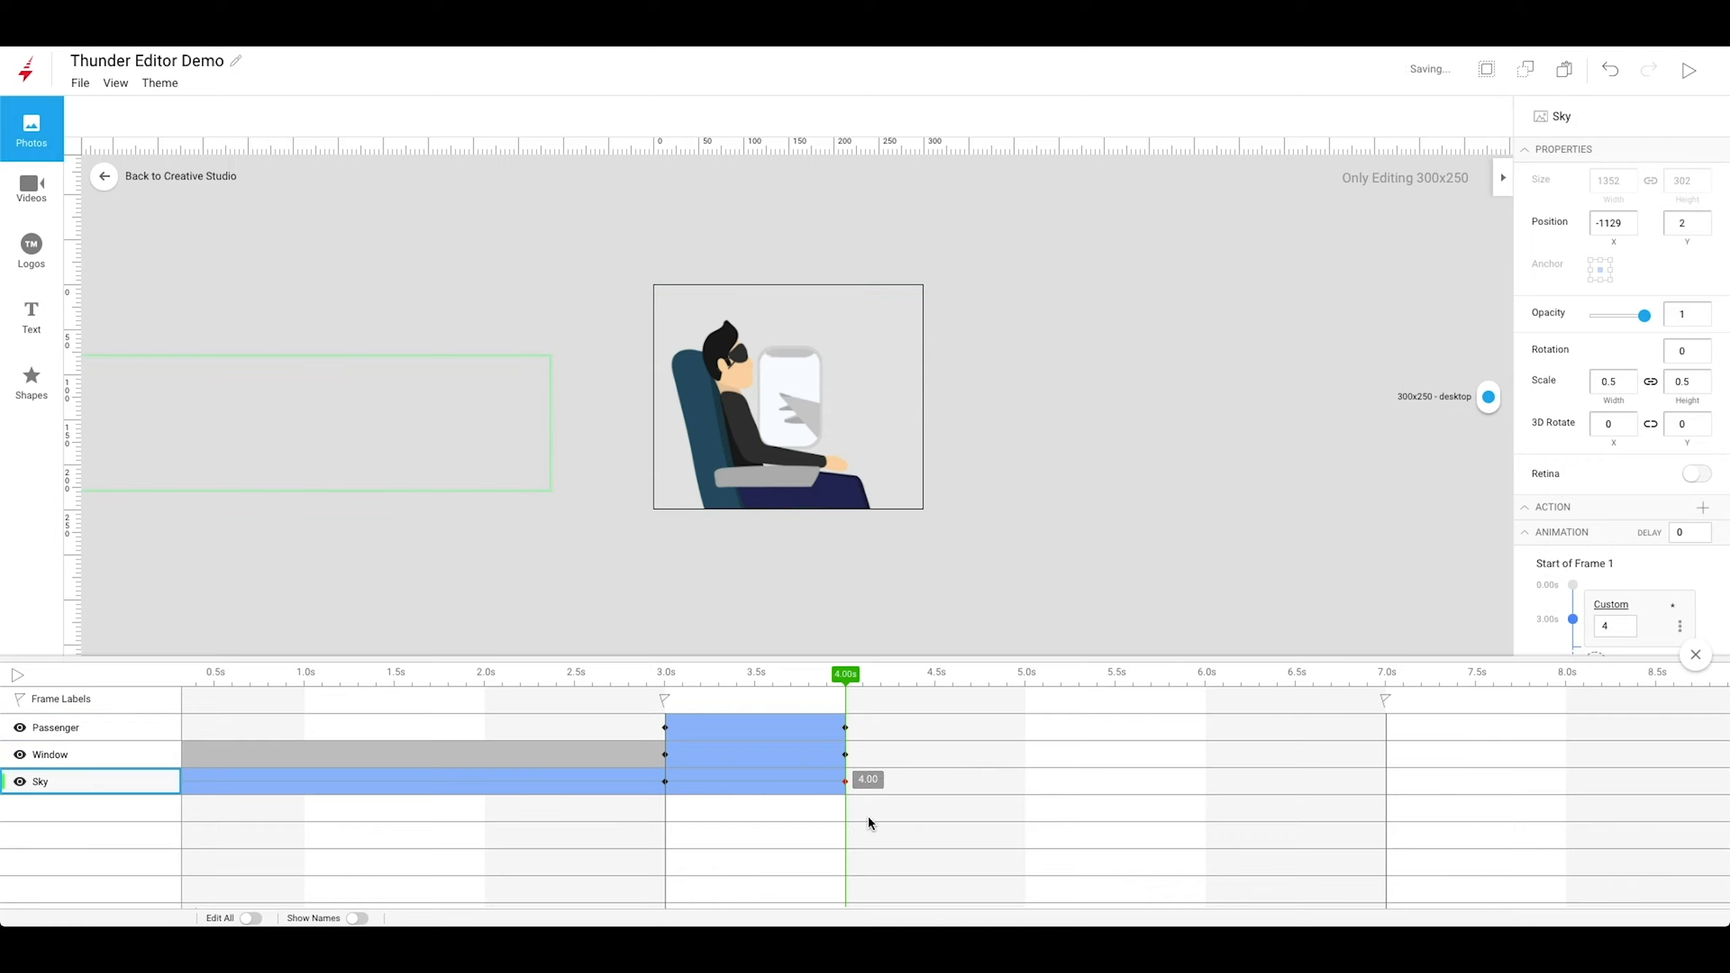
{"action": "key", "text": "shift+Right"}
{"action": "key", "text": "shift+Right"}
{"action": "key", "text": "shift+Right"}
{"action": "key", "text": "shift+Right"}
{"action": "key", "text": "shift+Right"}
{"action": "key", "text": "shift+Right"}
{"action": "key", "text": "shift+Right"}
{"action": "key", "text": "shift+Right"}
{"action": "key", "text": "shift+Right"}
{"action": "key", "text": "shift+Right"}
{"action": "key", "text": "shift+Right"}
{"action": "key", "text": "shift+Right"}
{"action": "key", "text": "shift+Right"}
{"action": "key", "text": "shift+Right"}
{"action": "key", "text": "shift+Right"}
{"action": "key", "text": "shift+Right"}
{"action": "key", "text": "shift+Right"}
{"action": "key", "text": "shift+Right"}
{"action": "key", "text": "shift+Right"}
{"action": "key", "text": "shift+Right"}
{"action": "key", "text": "shift+Right"}
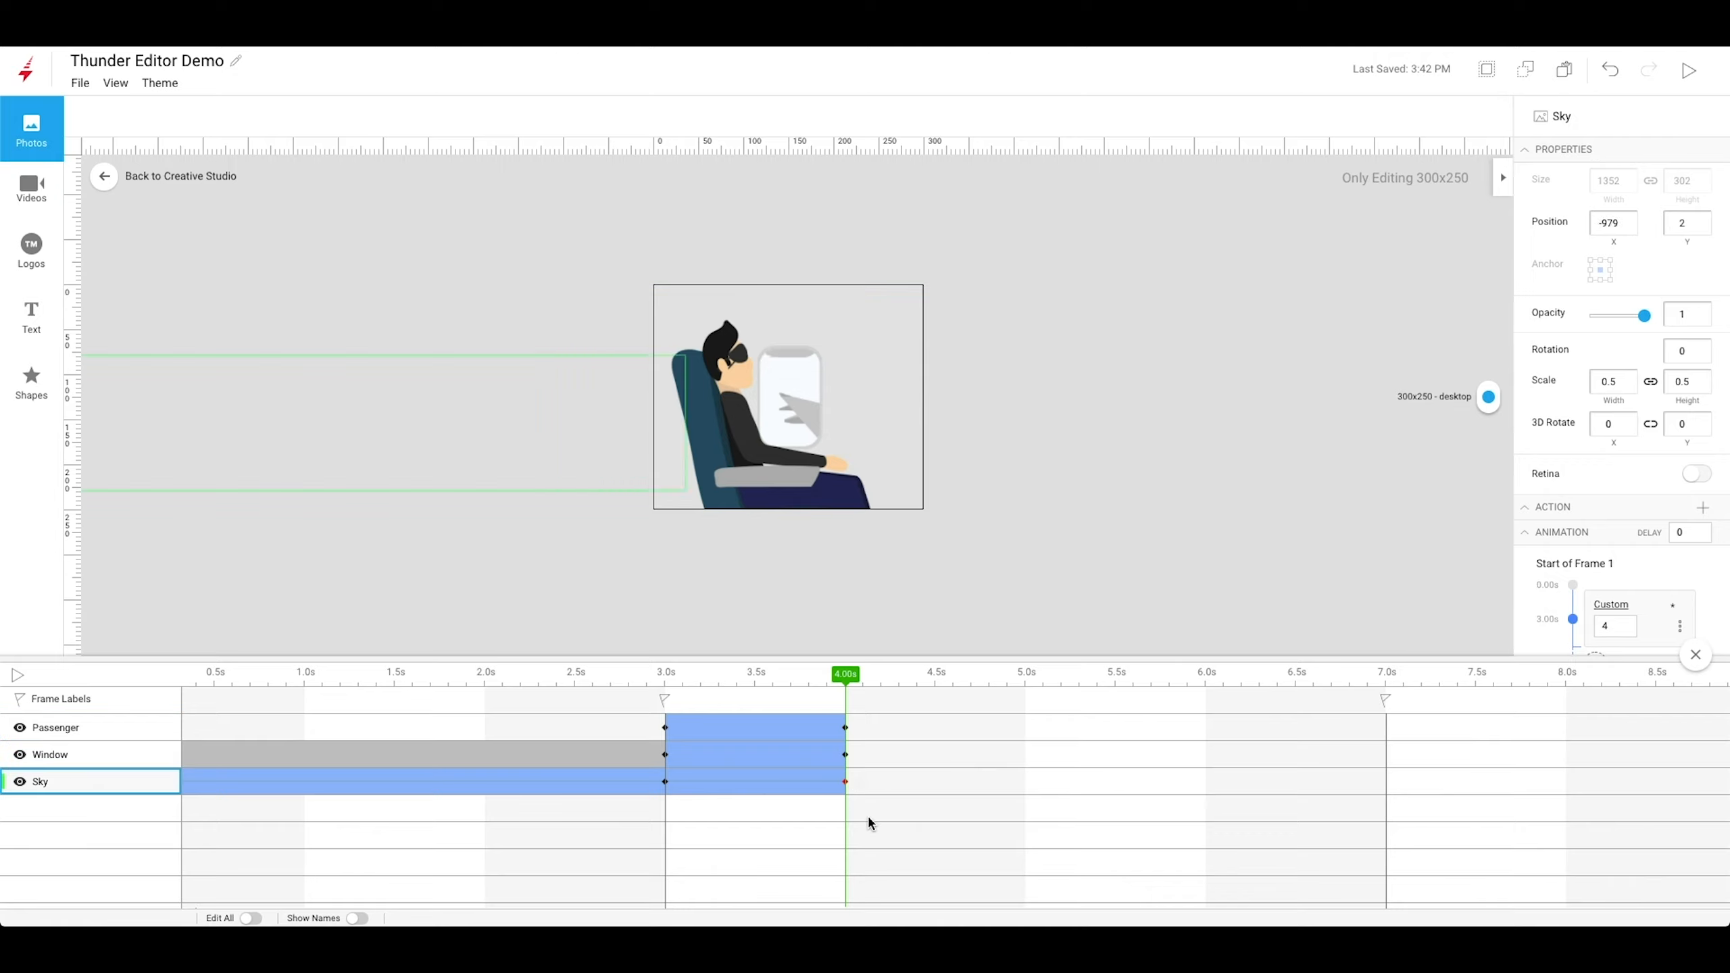
{"action": "key", "text": "shift+Up"}
{"action": "key", "text": "shift+Right"}
{"action": "key", "text": "shift+Right"}
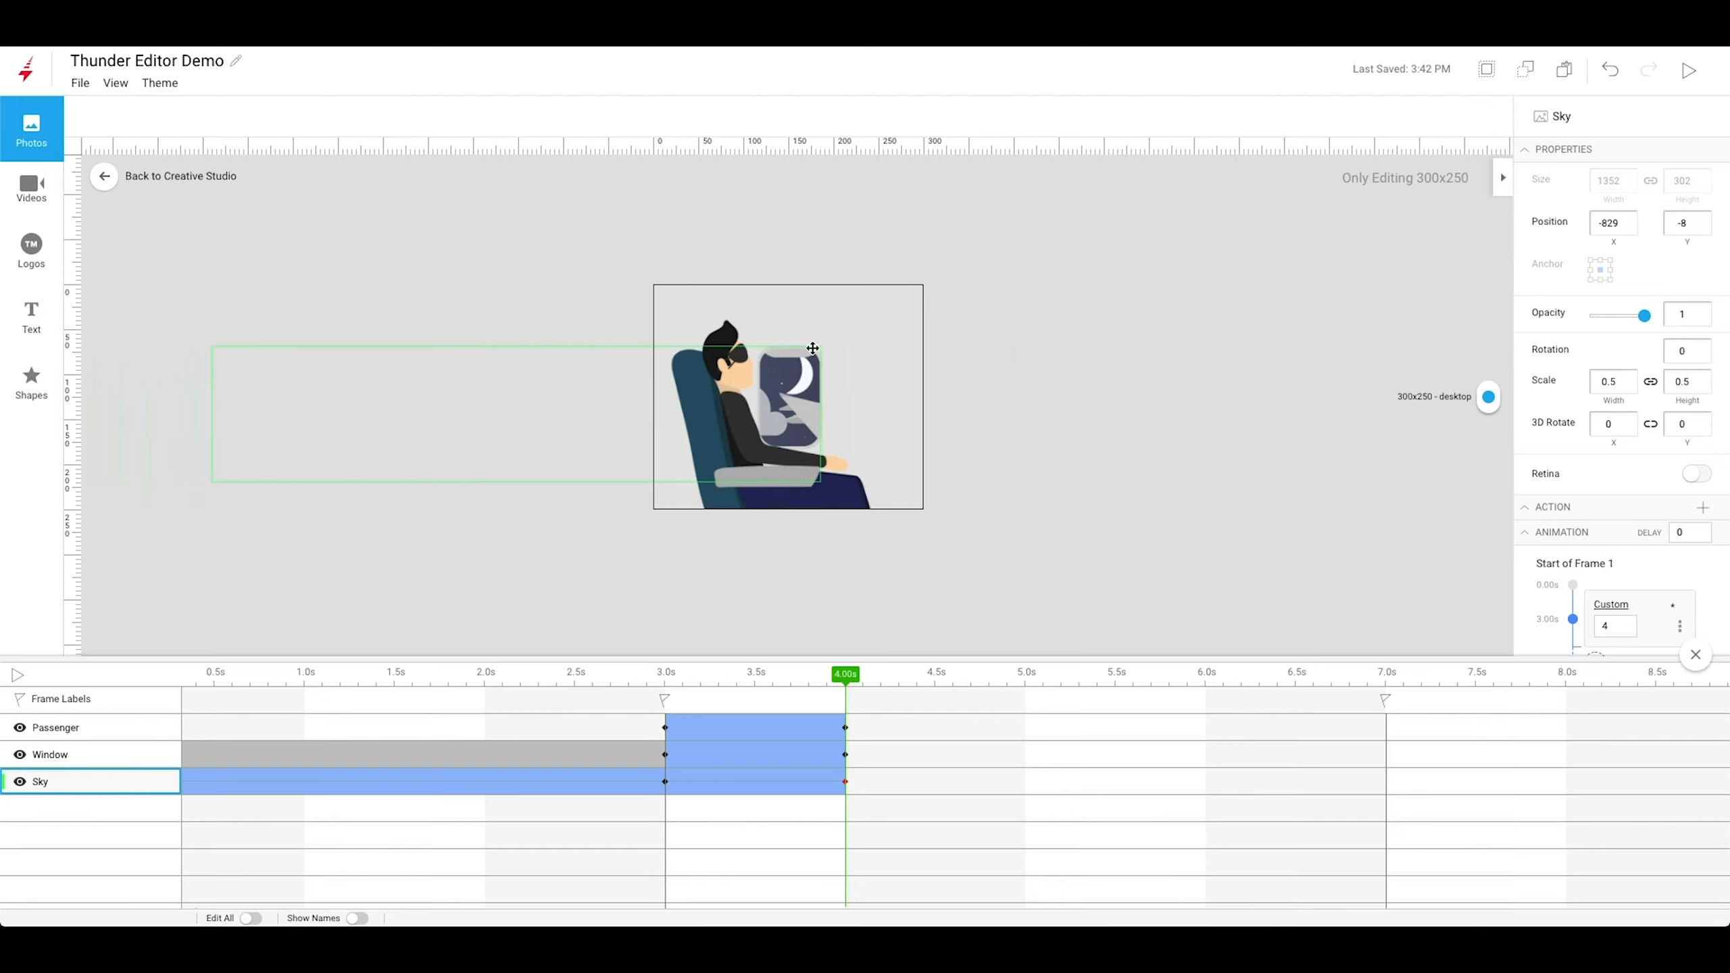
{"action": "key", "text": "Right"}
{"action": "key", "text": "Up"}
{"action": "key", "text": "Right"}
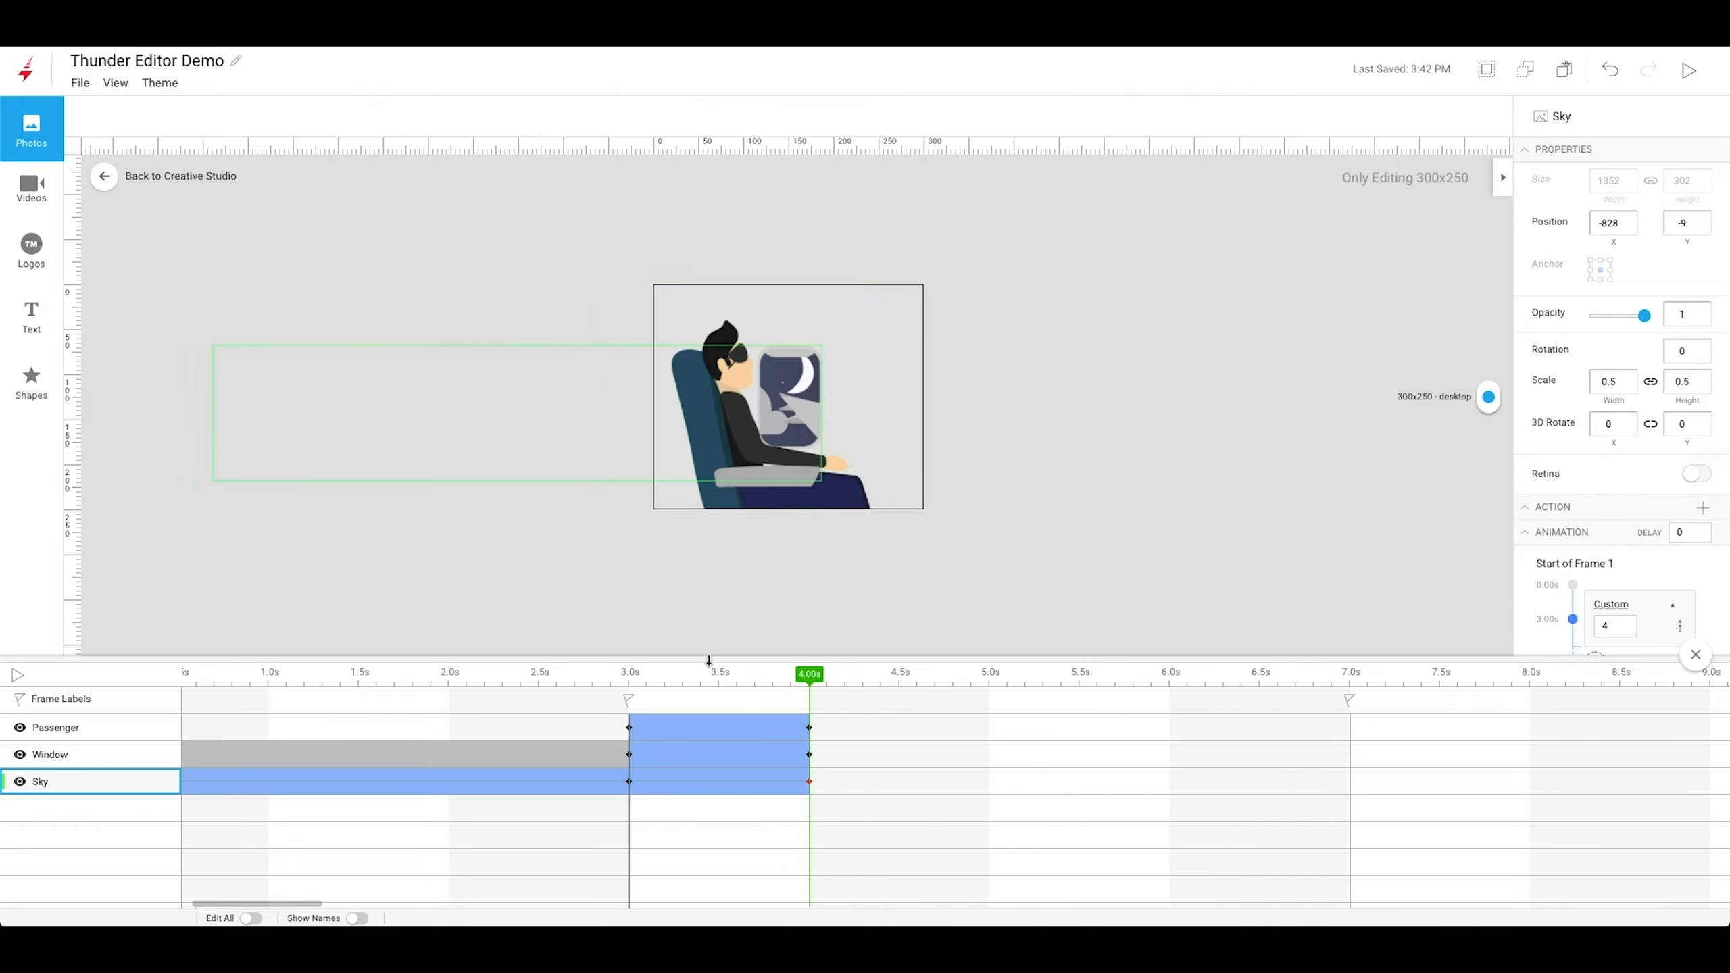
Scrub through the zoom-out and set the Window's easing between 3.0 s and 4.0 s to Ease In Out Quad.
{"action": "left_click_drag", "start_coordinate": [706, 673], "coordinate": [773, 685]}
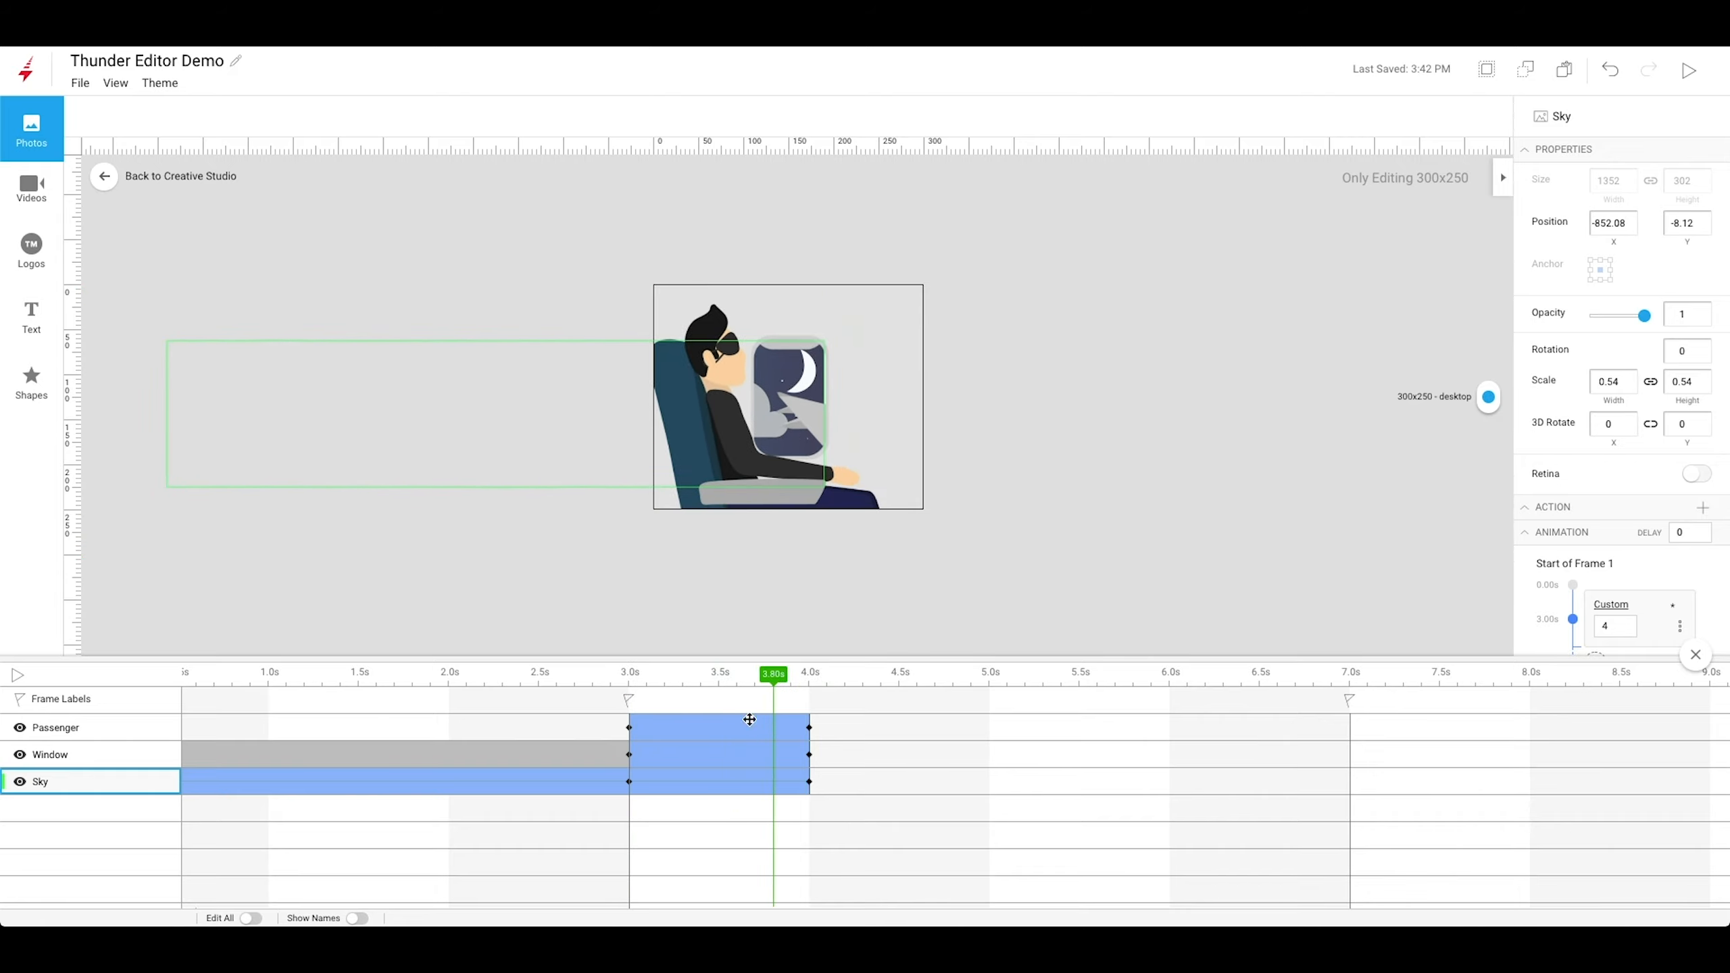
{"action": "right_click", "coordinate": [714, 756]}
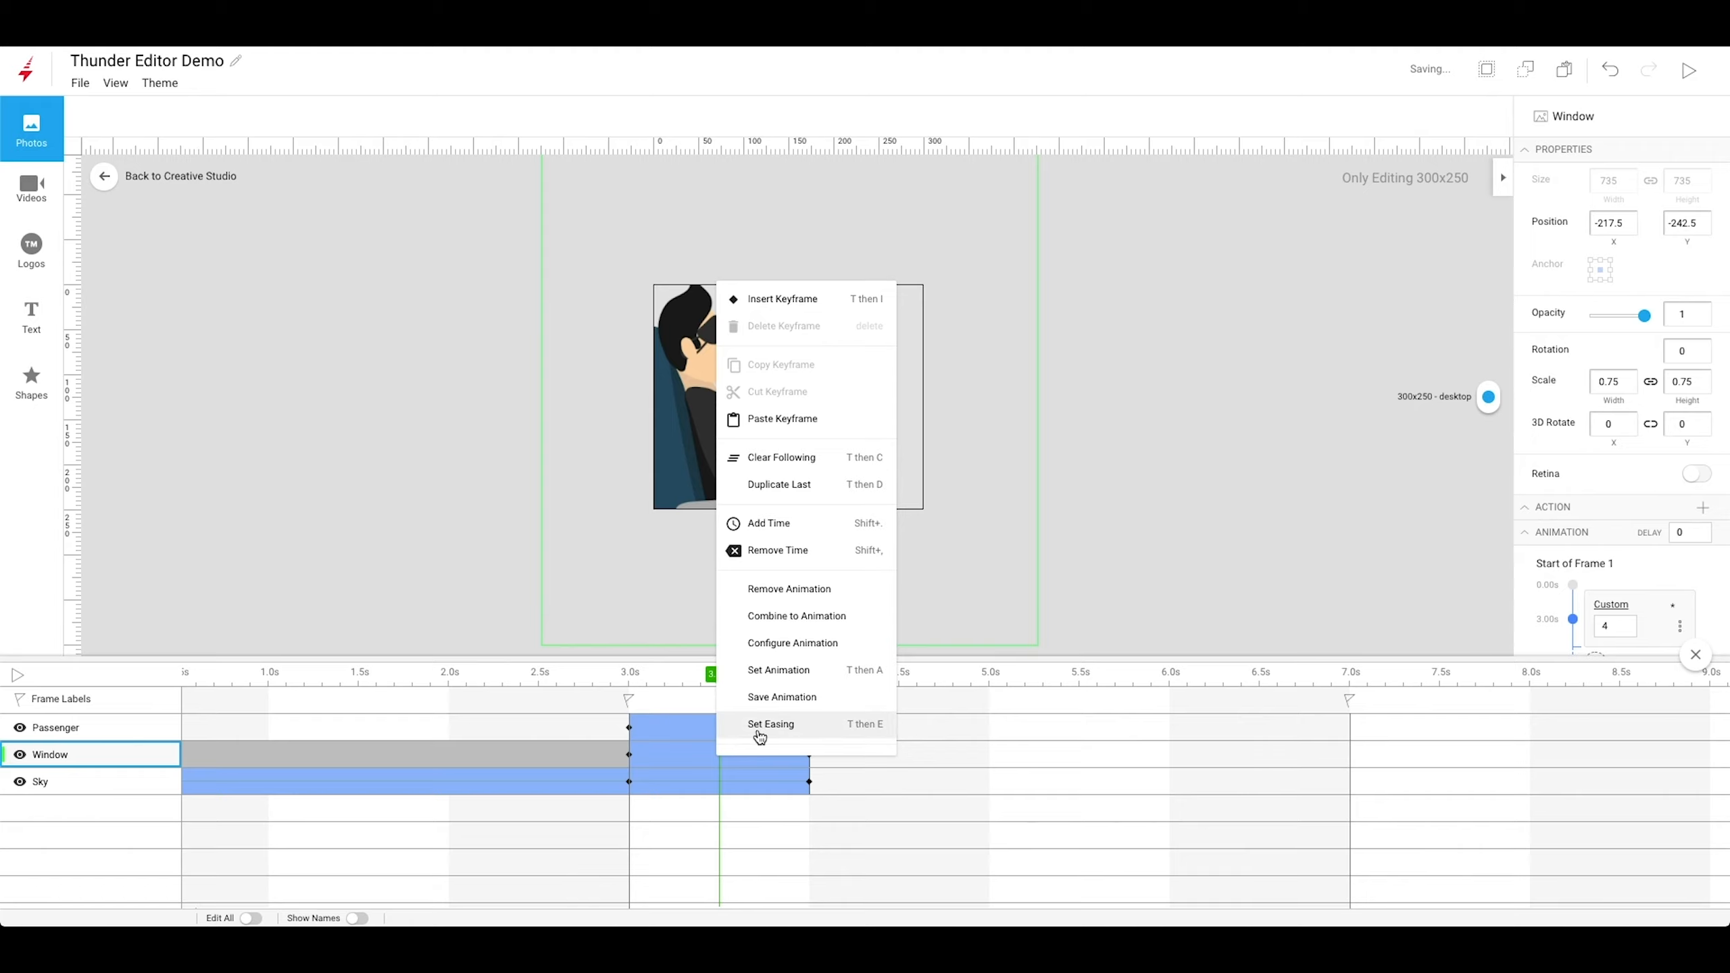
{"action": "left_click", "coordinate": [756, 725]}
{"action": "left_click", "coordinate": [127, 742]}
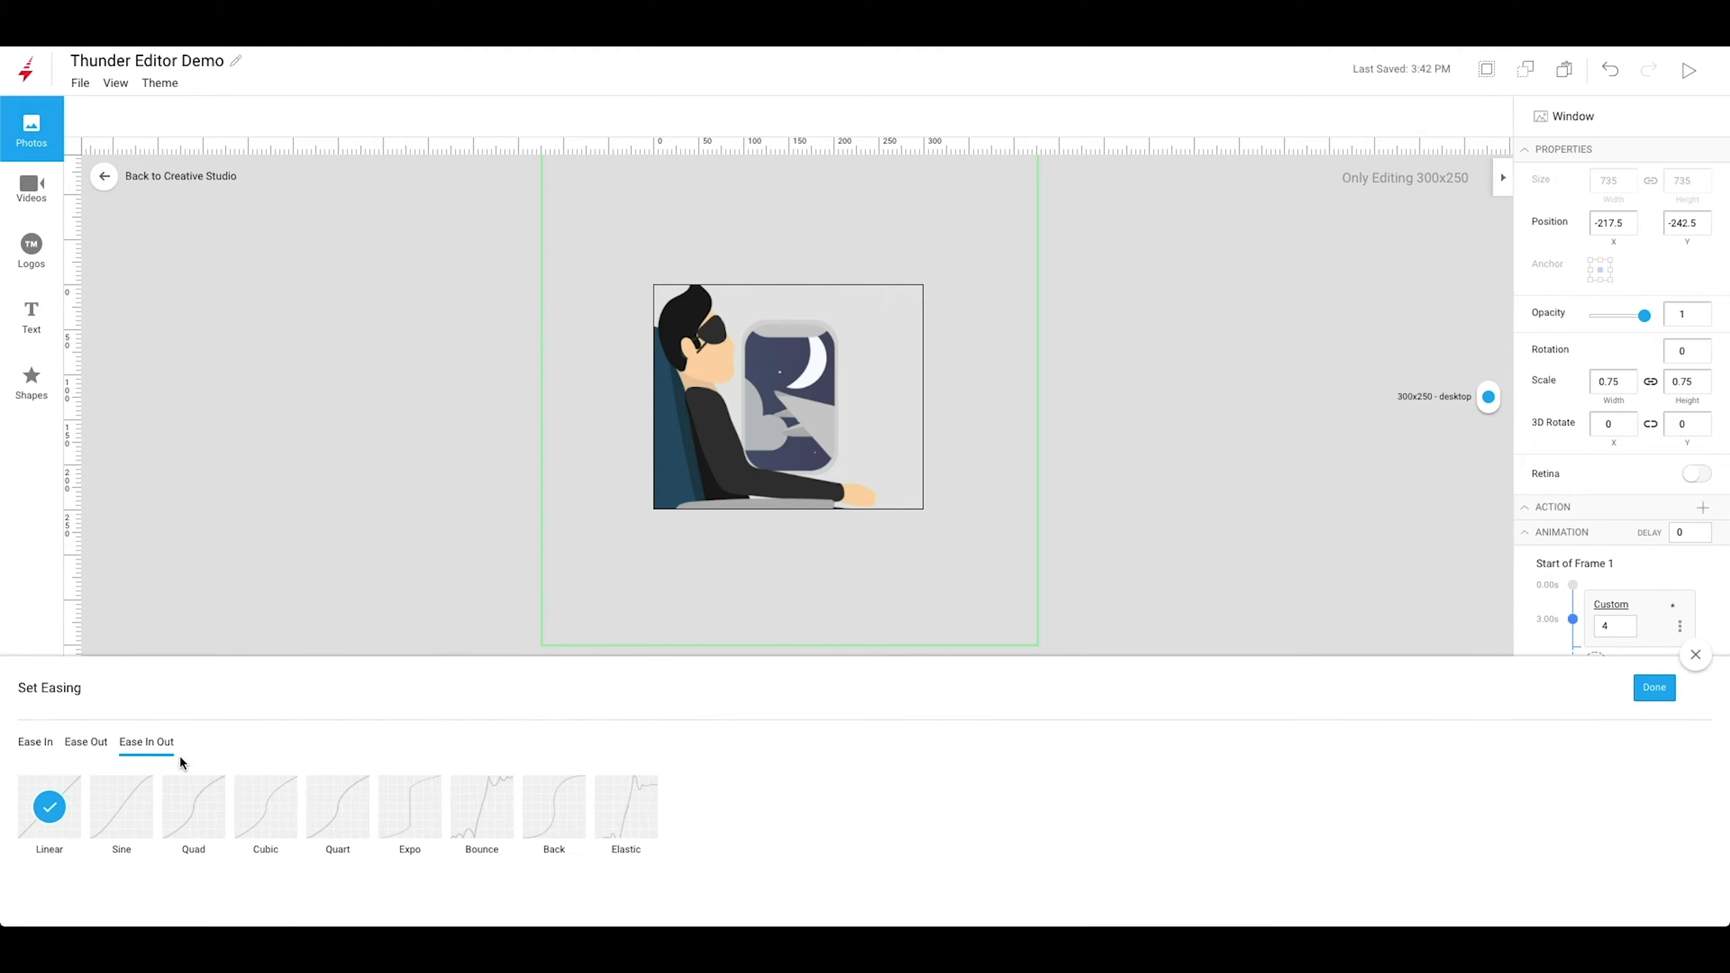
{"action": "left_click", "coordinate": [193, 807]}
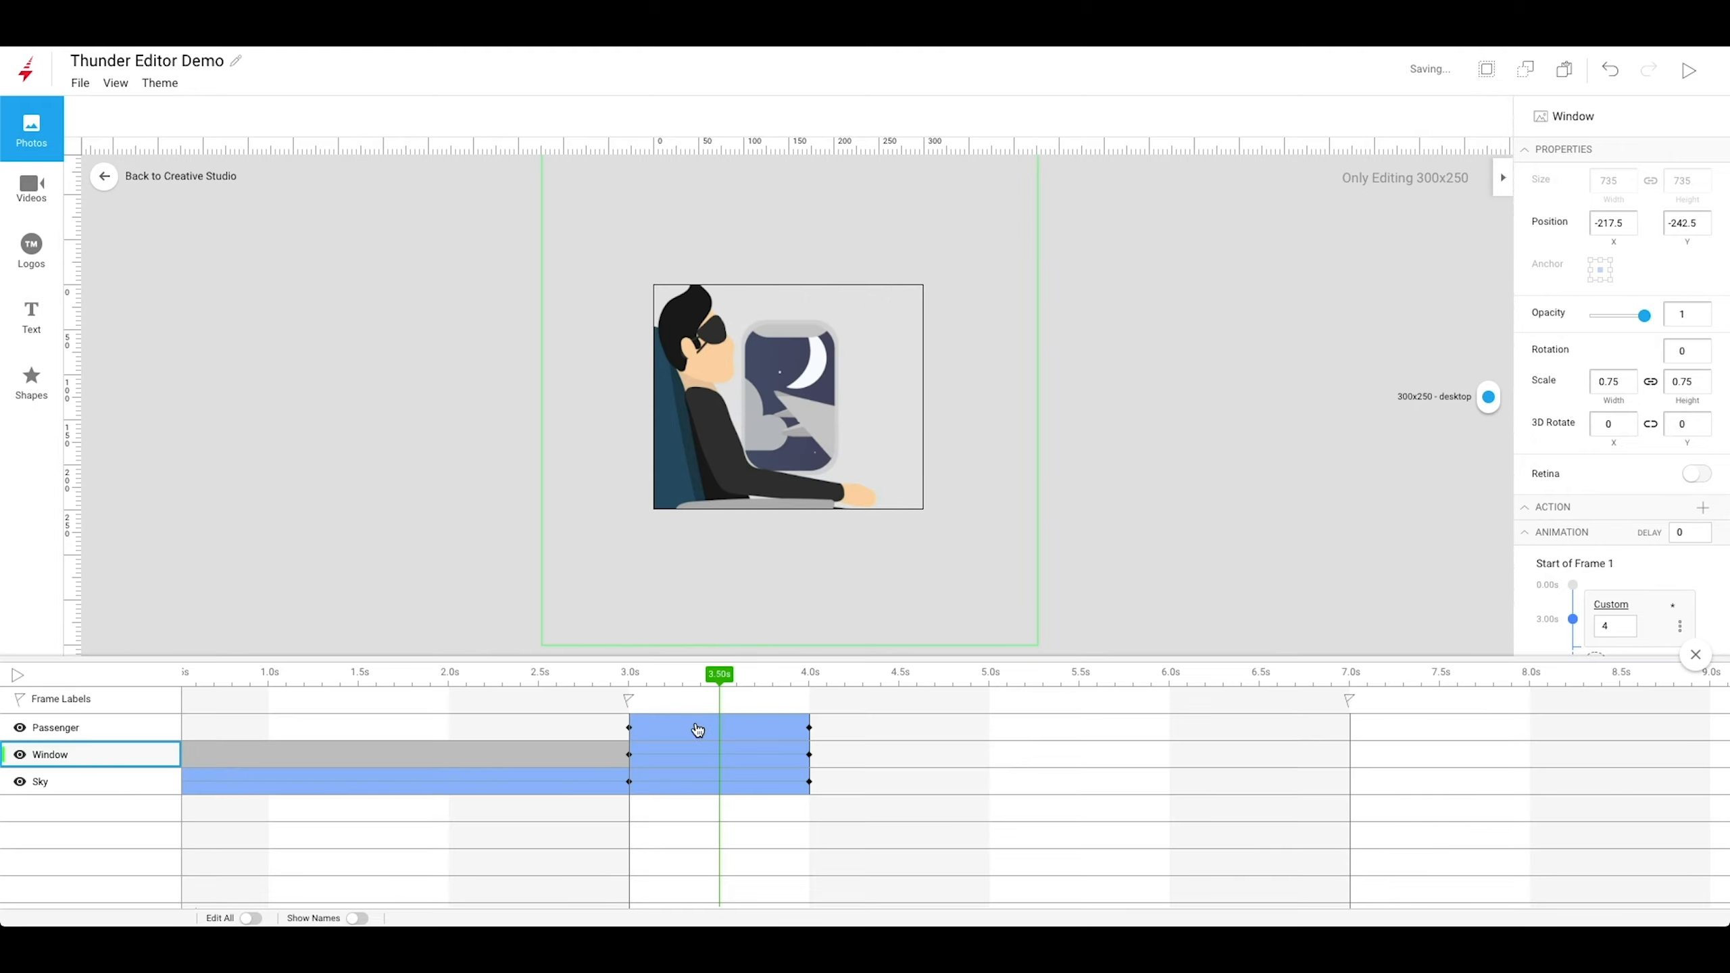
Set the Passenger's easing between 3.0 s and 4.0 s to Ease In Quad and scrub to check it.
{"action": "right_click", "coordinate": [697, 729]}
{"action": "left_click", "coordinate": [749, 700]}
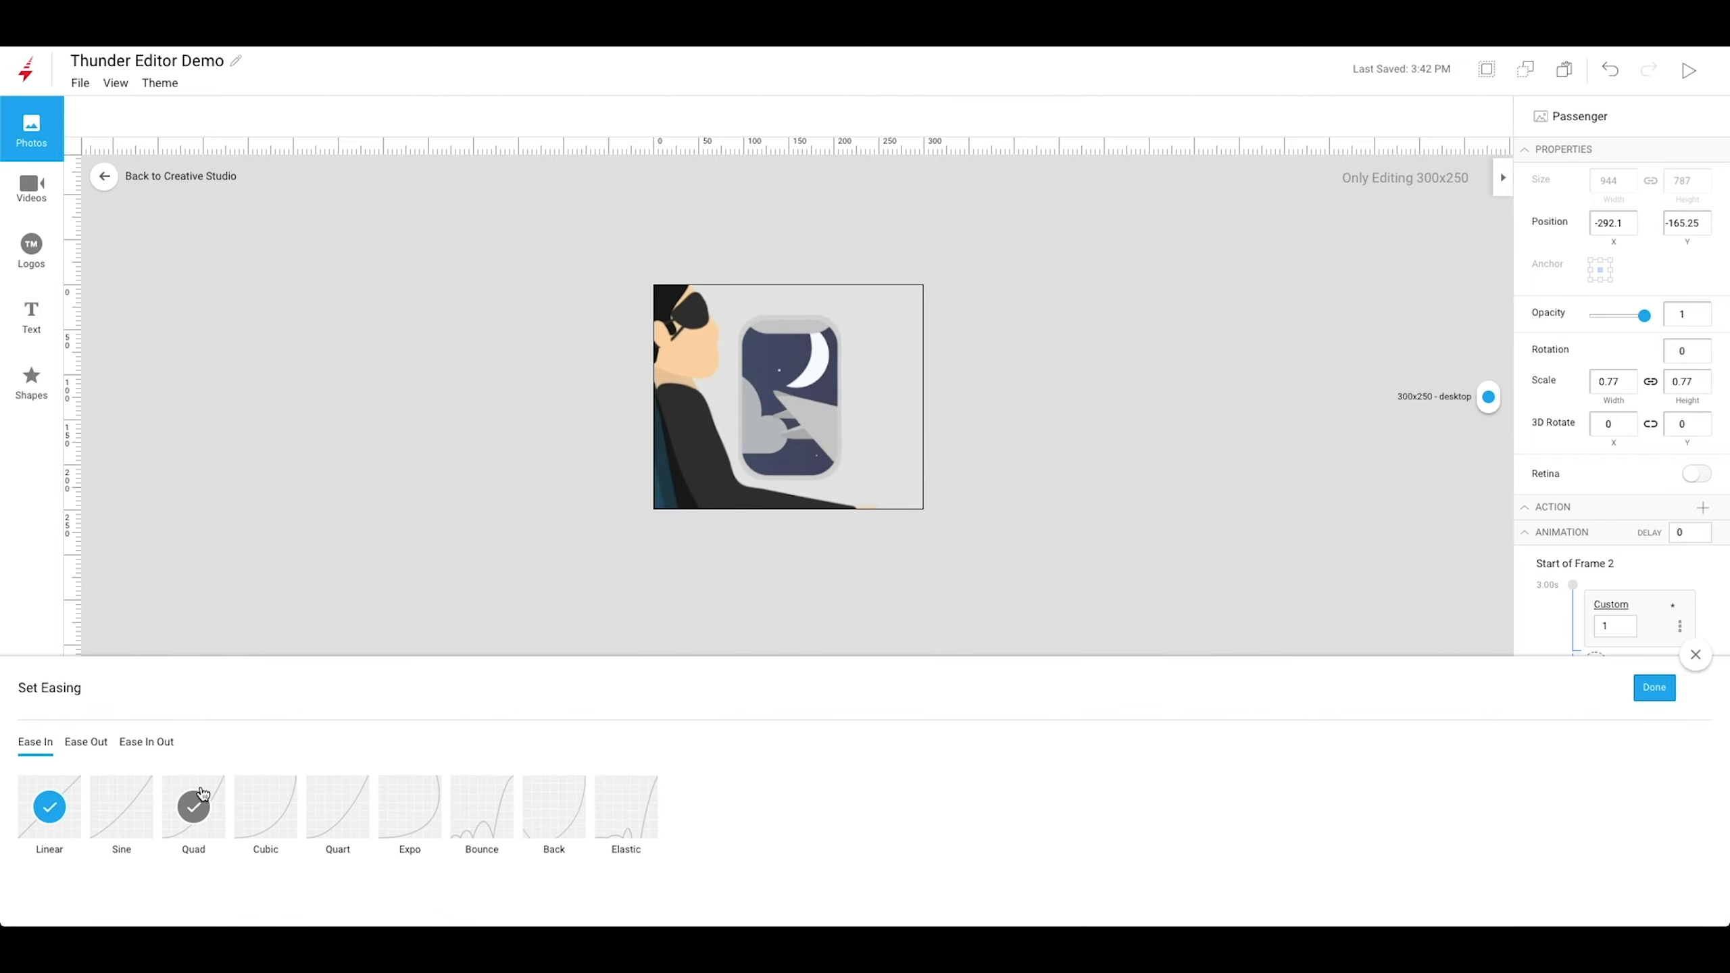
{"action": "left_click", "coordinate": [202, 792]}
{"action": "left_click_drag", "start_coordinate": [628, 674], "coordinate": [729, 678]}
Set the Passenger's easing between 3.0 s and 4.0 s to Ease In Out Quad and scrub to check it.
{"action": "right_click", "coordinate": [733, 733]}
{"action": "left_click", "coordinate": [767, 713]}
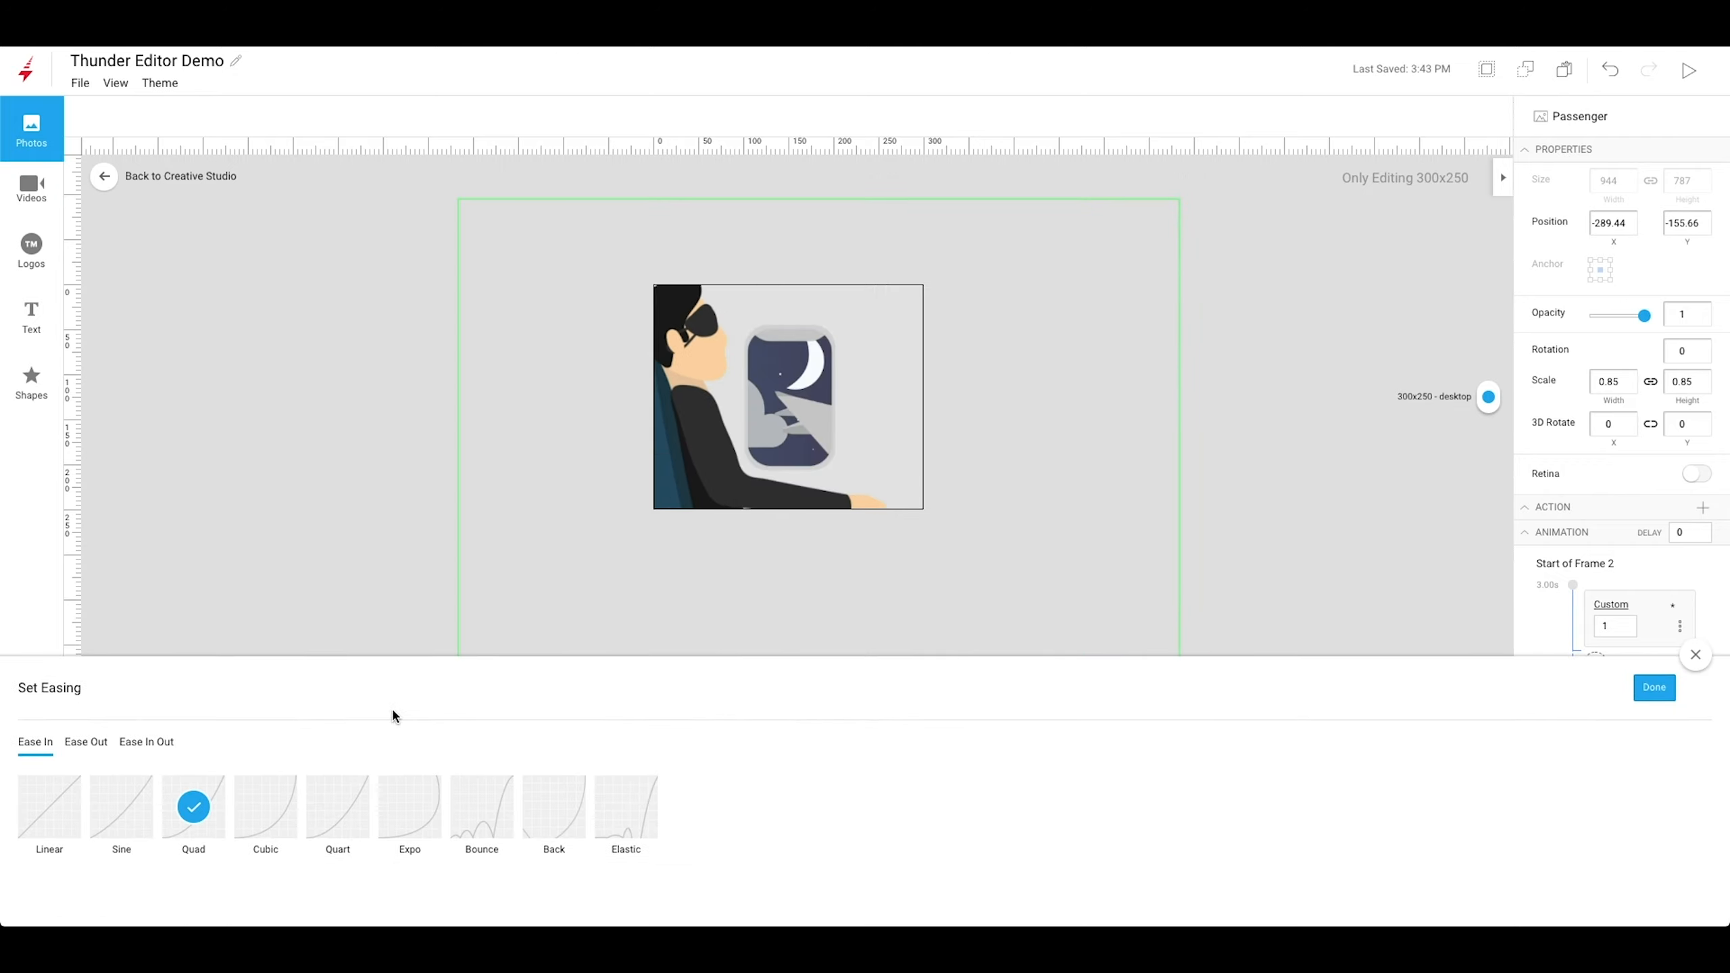
{"action": "left_click", "coordinate": [220, 805]}
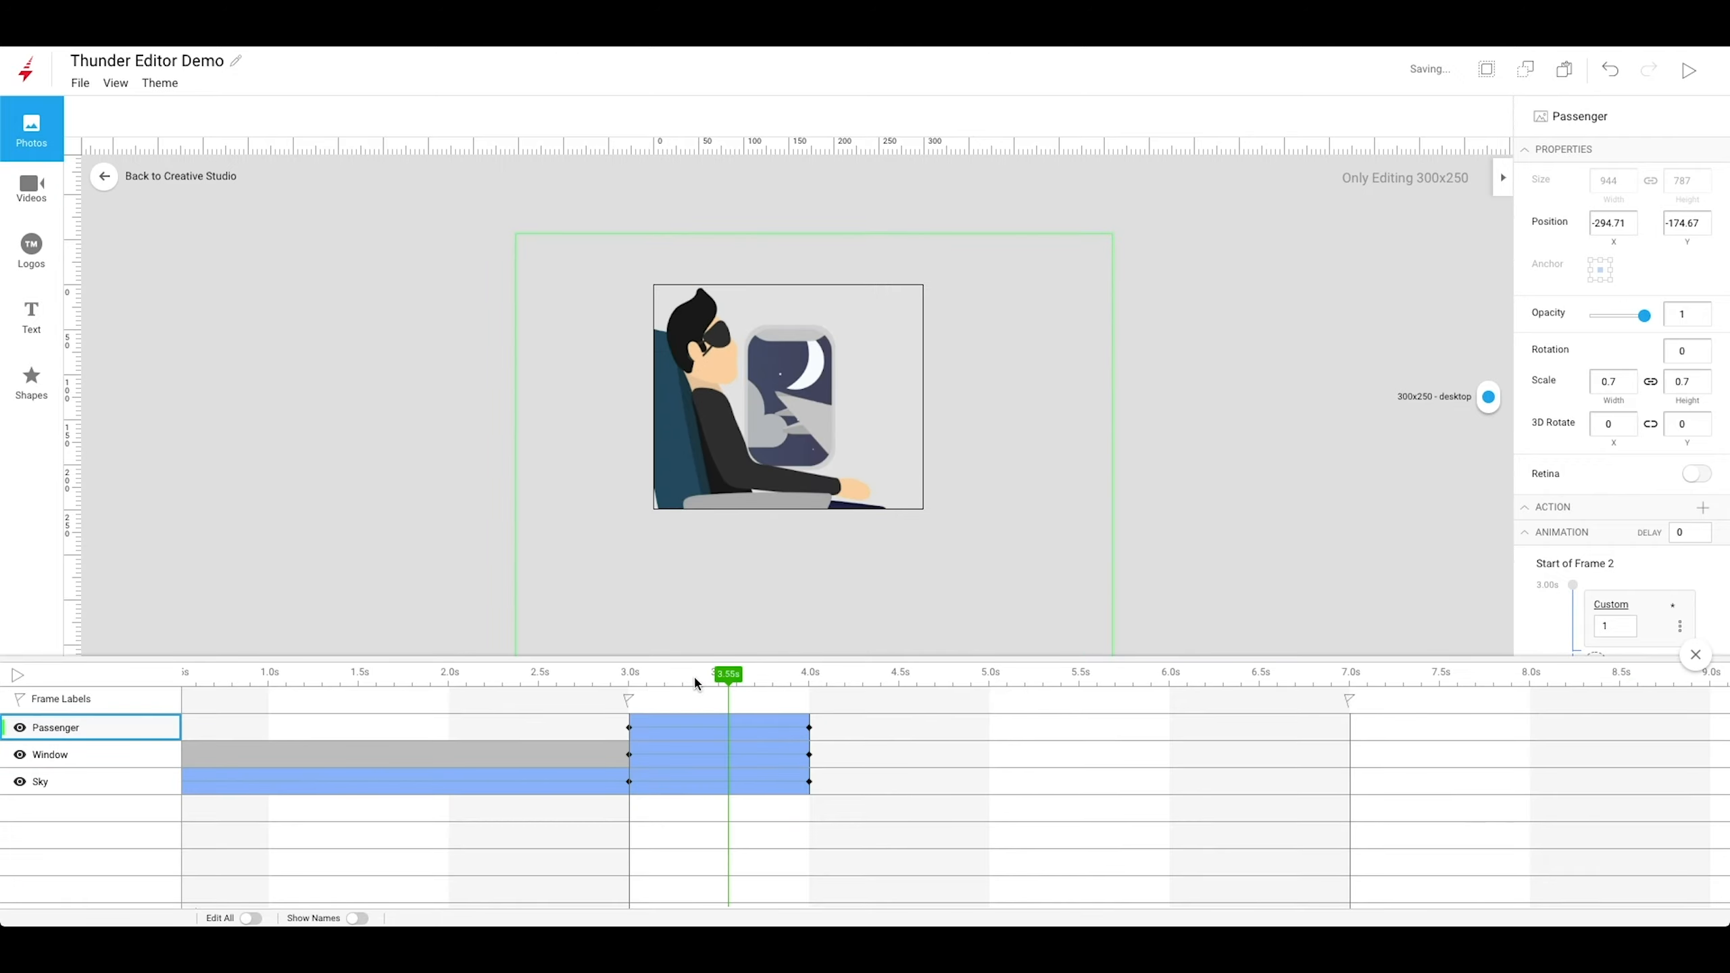
{"action": "left_click_drag", "start_coordinate": [693, 675], "coordinate": [804, 686]}
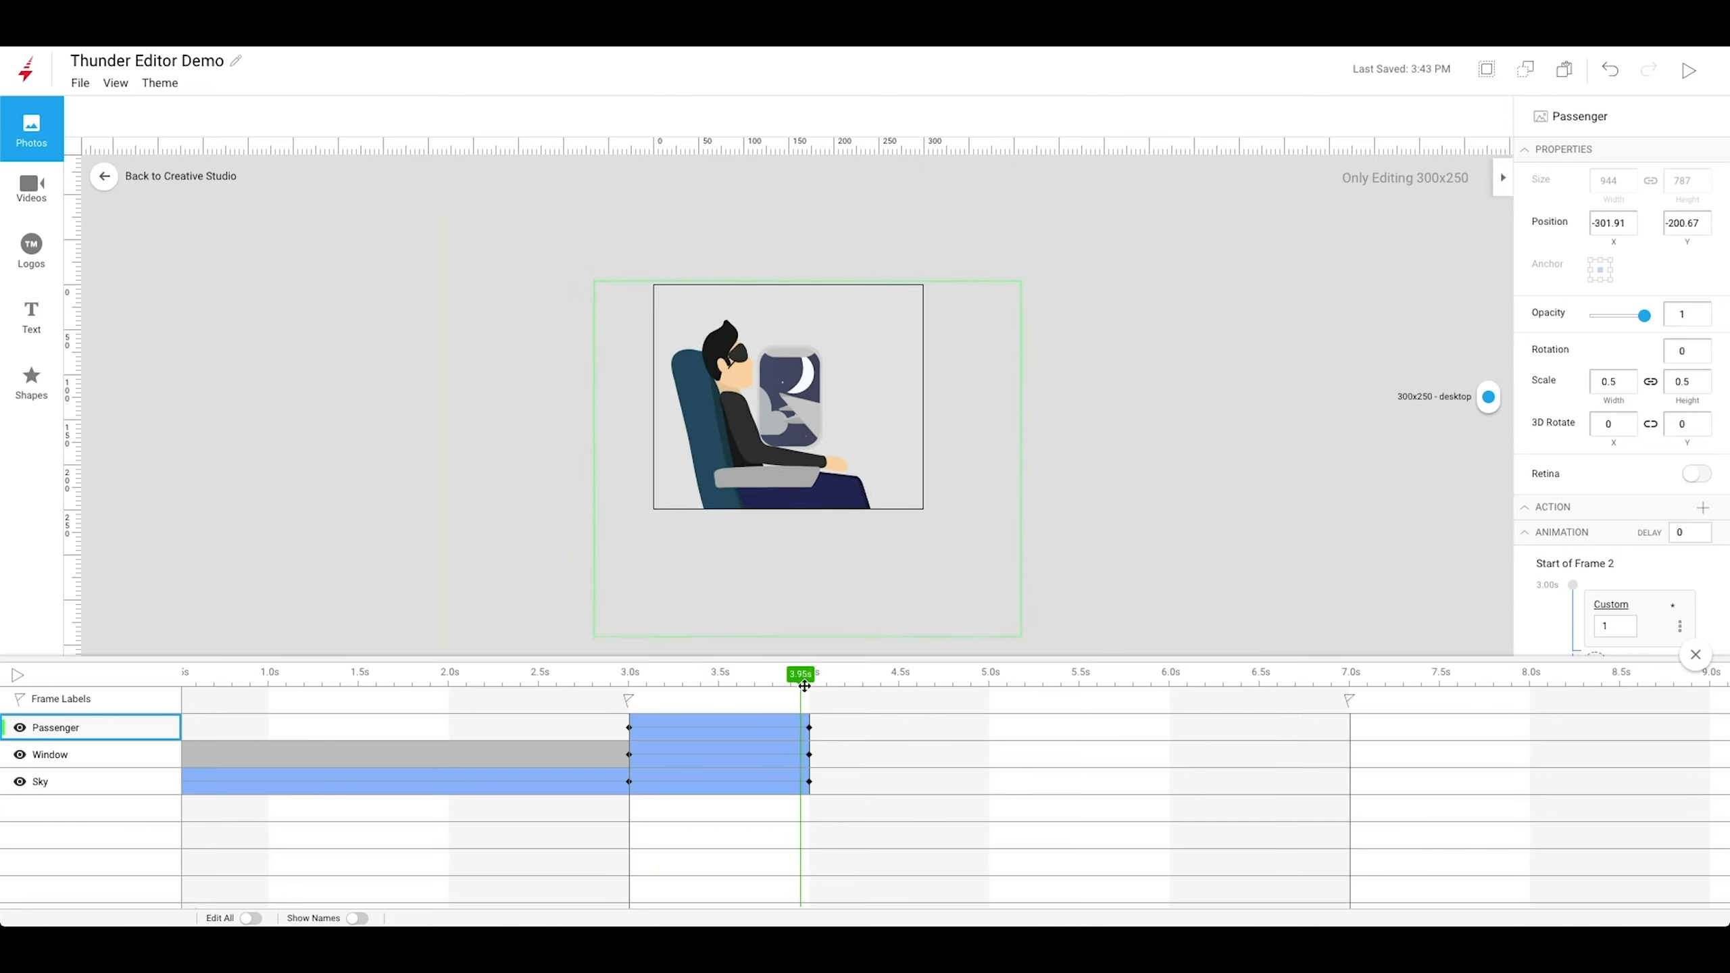
Insert keyframes at 4.5 s for the Passenger, Window and Sky layers.
{"action": "left_click", "coordinate": [899, 727]}
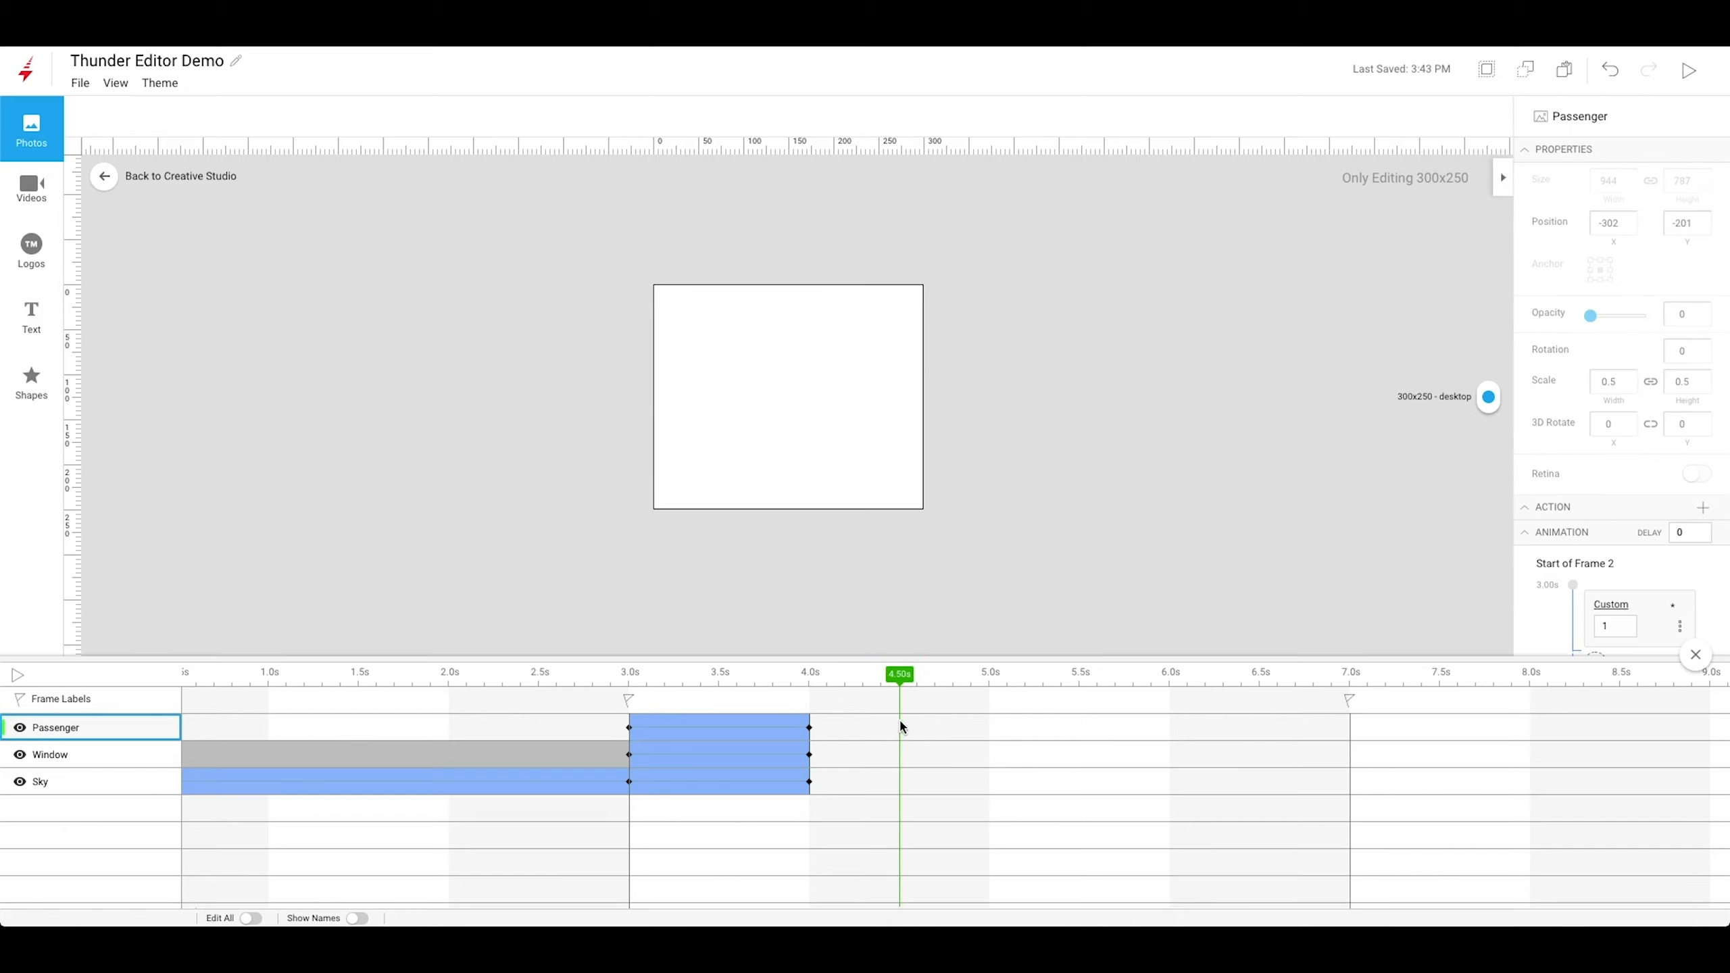
{"action": "left_click", "coordinate": [900, 760], "text": "shift"}
{"action": "left_click", "coordinate": [899, 781], "text": "shift"}
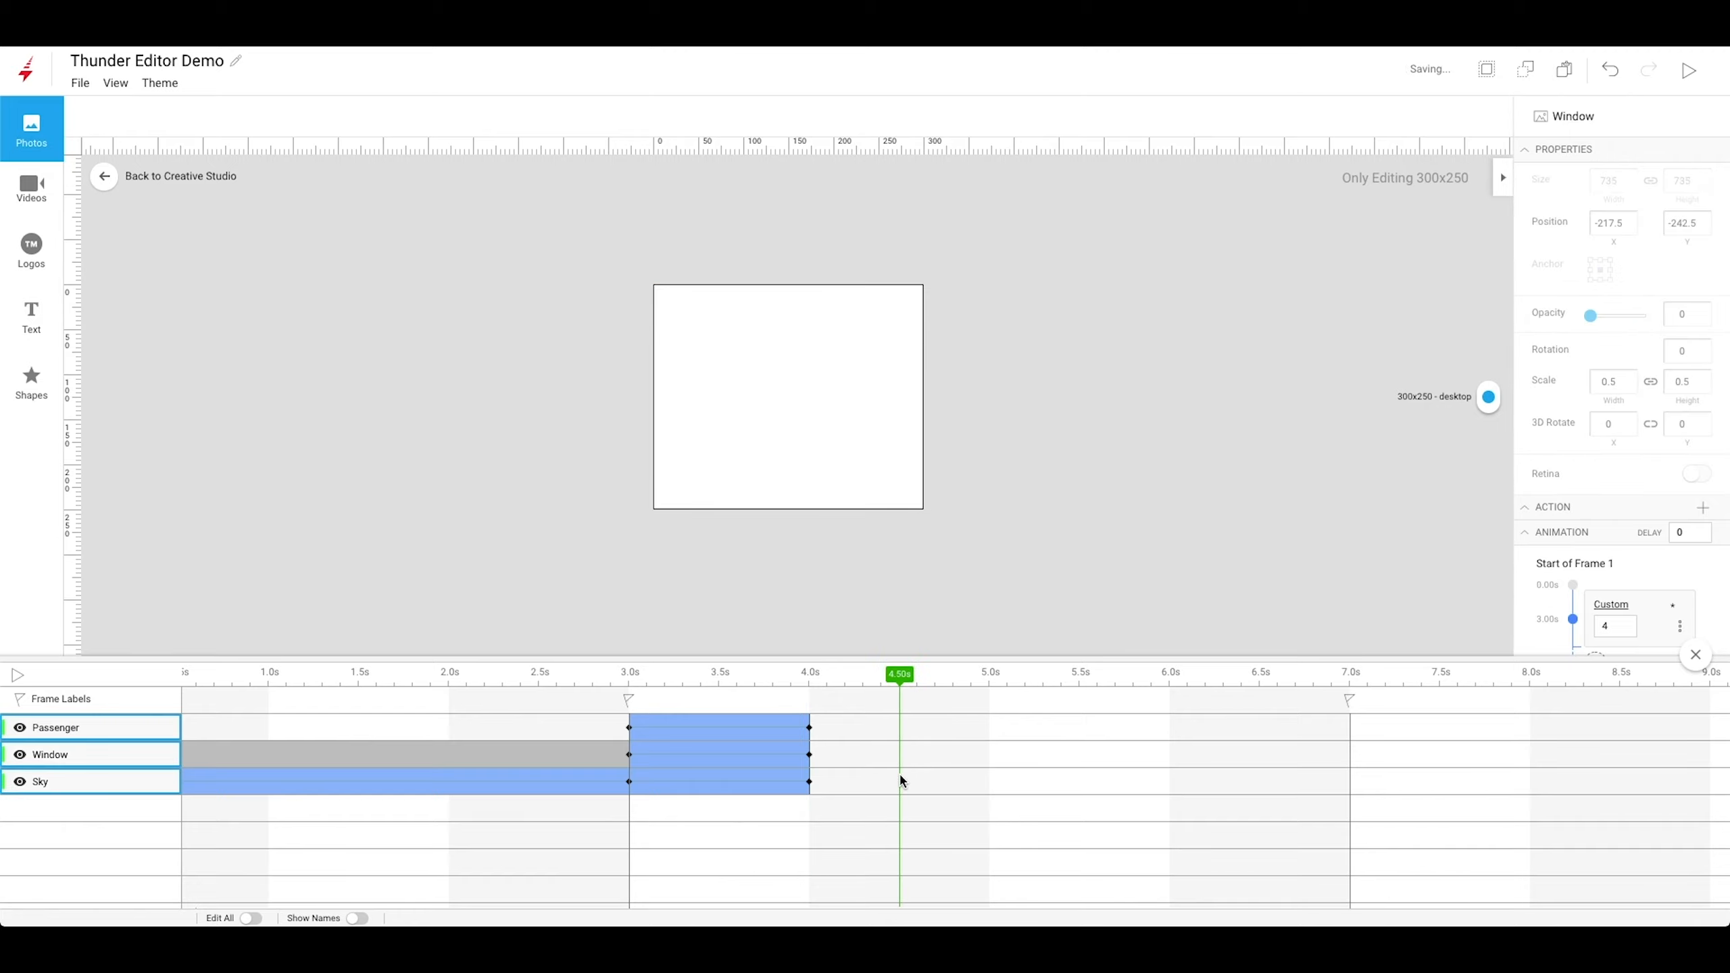
{"action": "right_click", "coordinate": [900, 731]}
{"action": "left_click", "coordinate": [945, 282]}
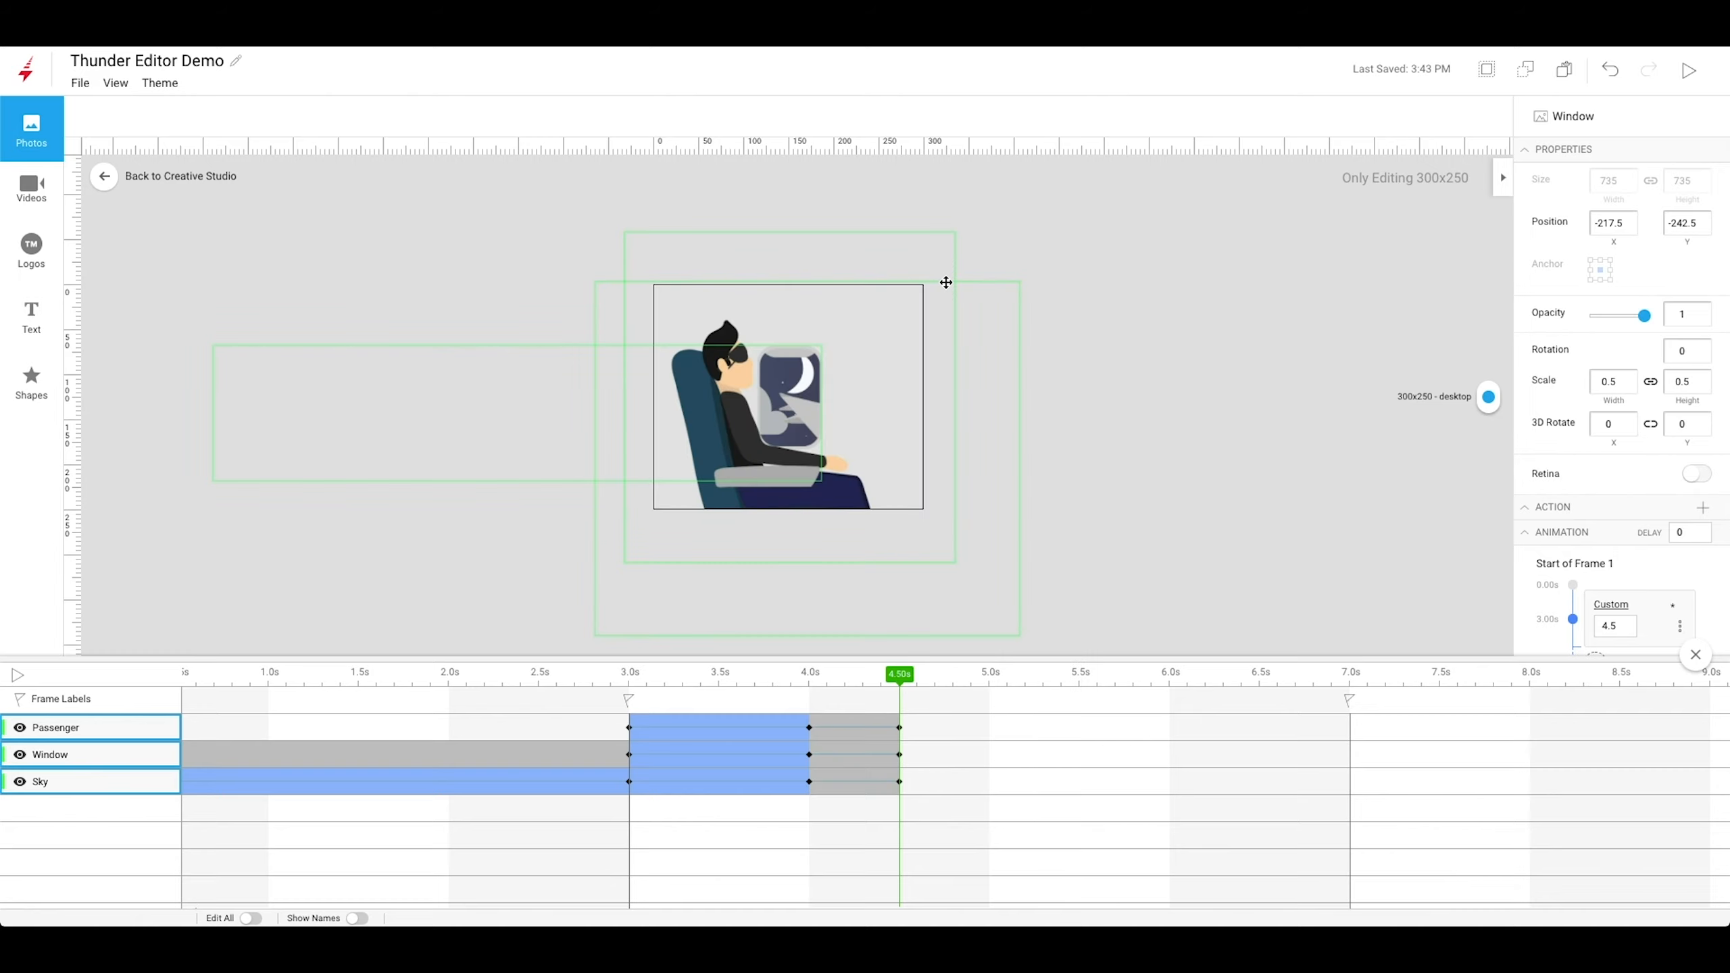
Insert keyframes at 5.0 s for the Passenger, Window and Sky layers.
{"action": "left_click", "coordinate": [988, 730]}
{"action": "left_click", "coordinate": [989, 761], "text": "shift"}
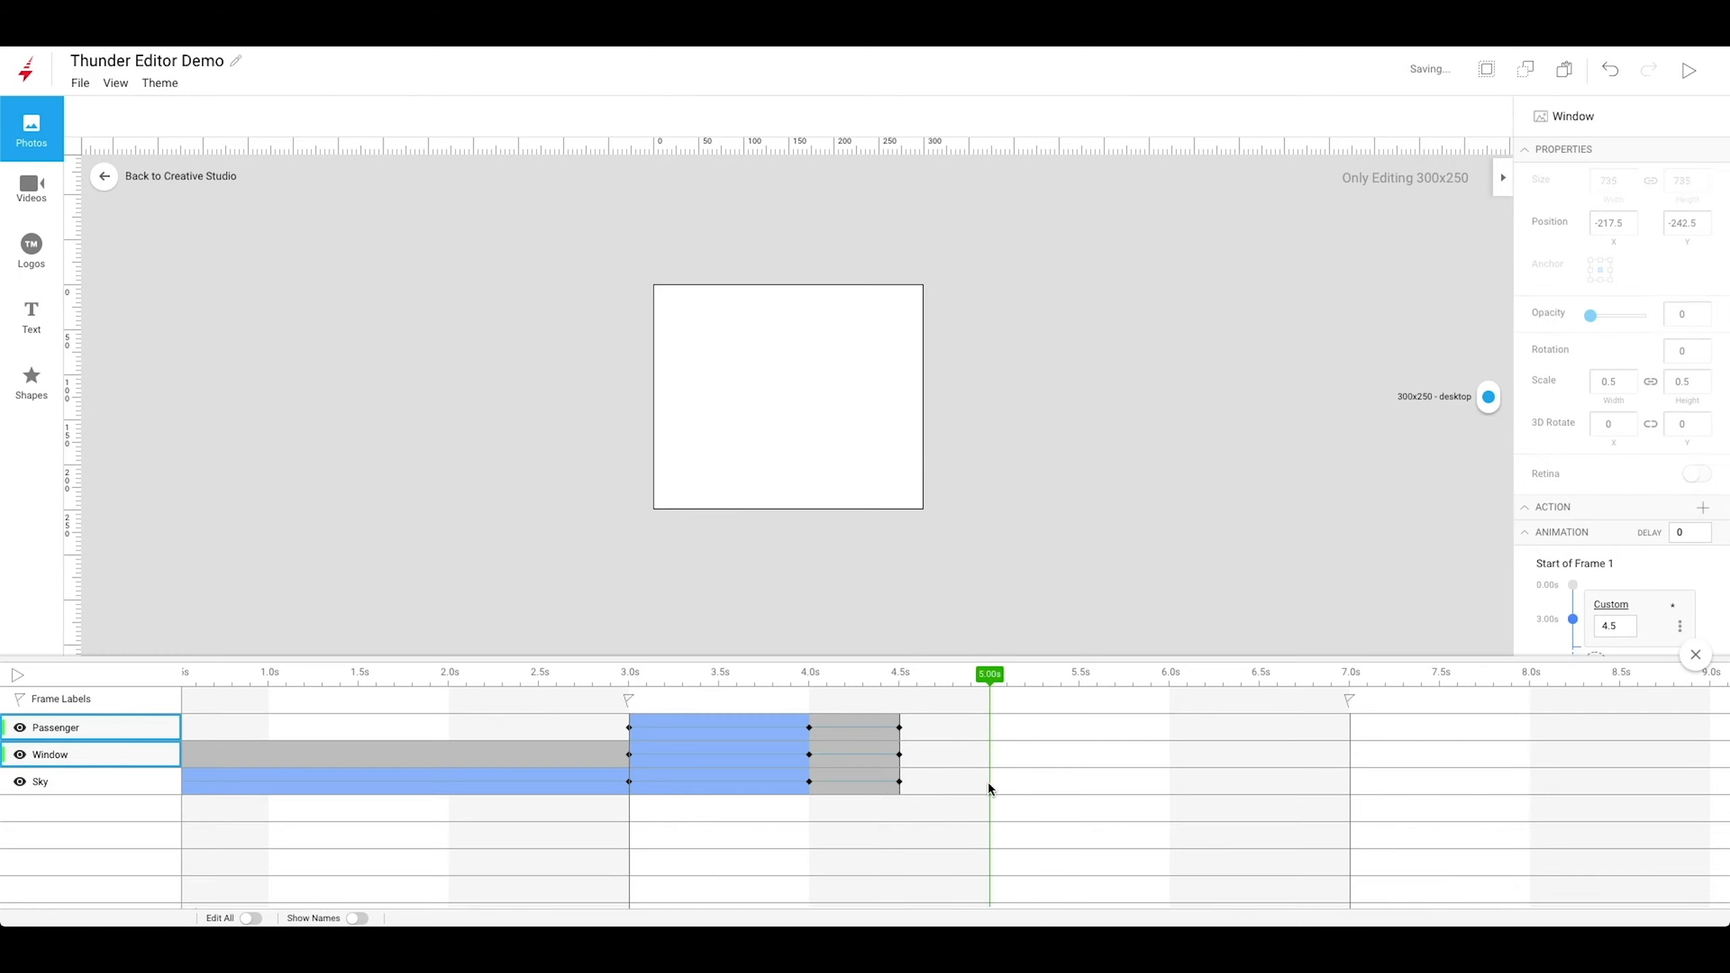
{"action": "left_click", "coordinate": [989, 785], "text": "shift"}
{"action": "right_click", "coordinate": [989, 786]}
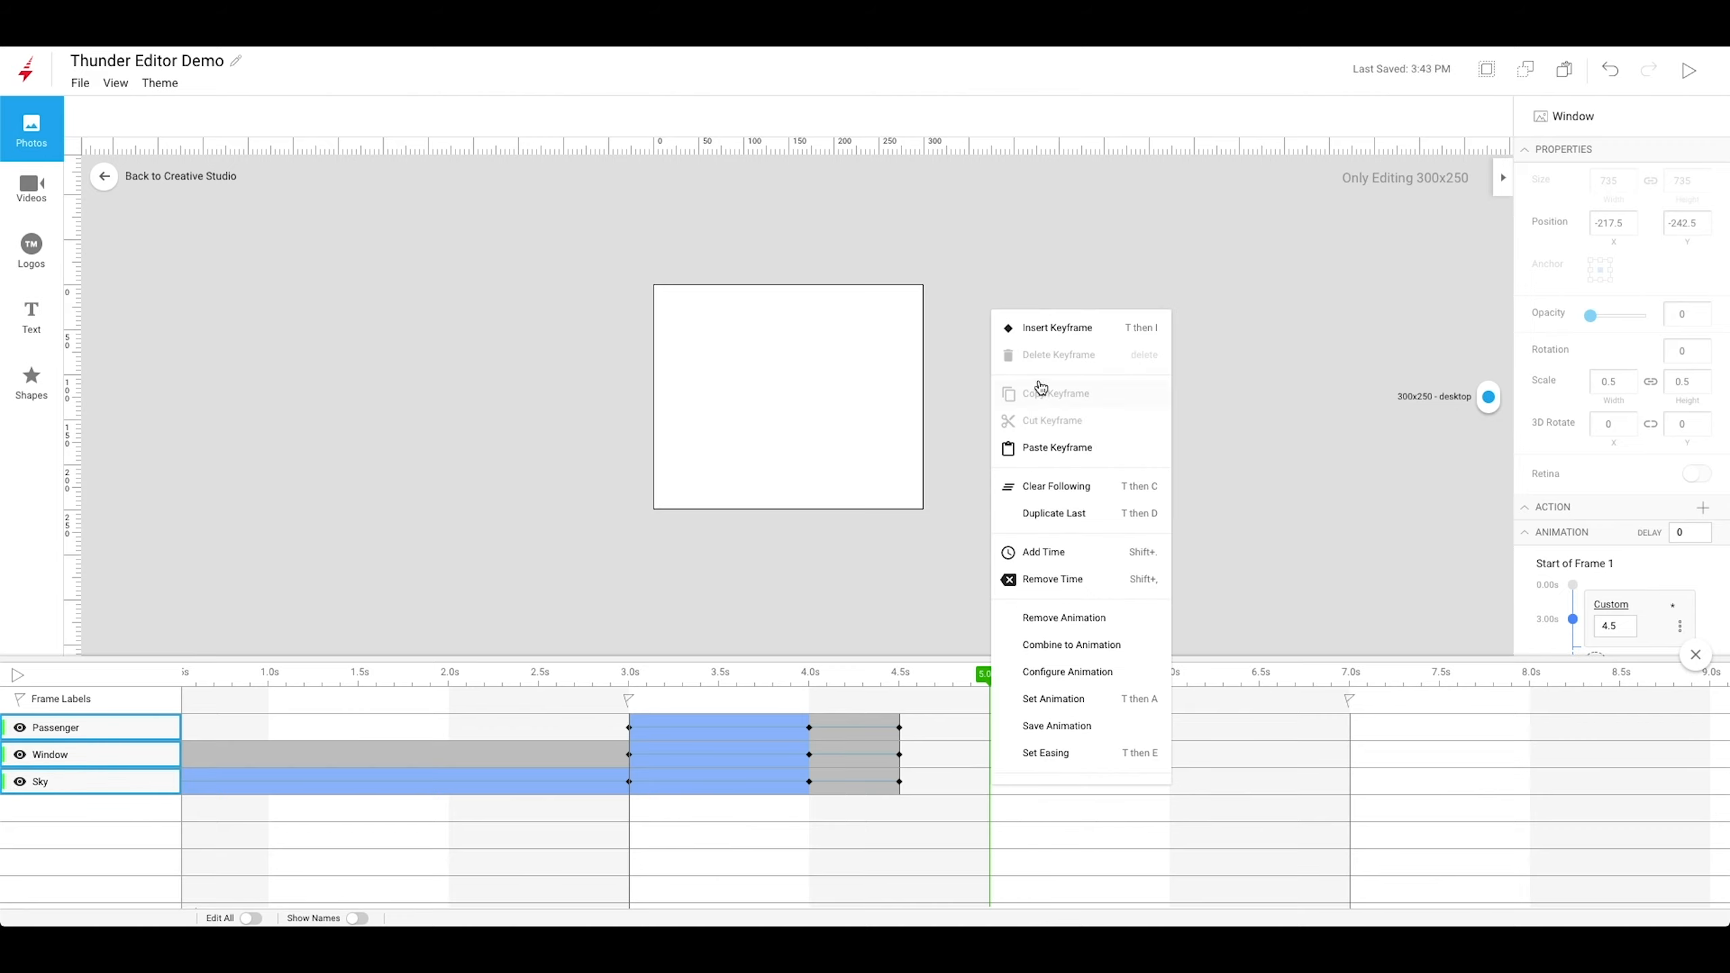
{"action": "left_click", "coordinate": [1035, 328]}
Shift the Passenger at its 5.0 s keyframe horizontally to X -332.
{"action": "left_click", "coordinate": [989, 728]}
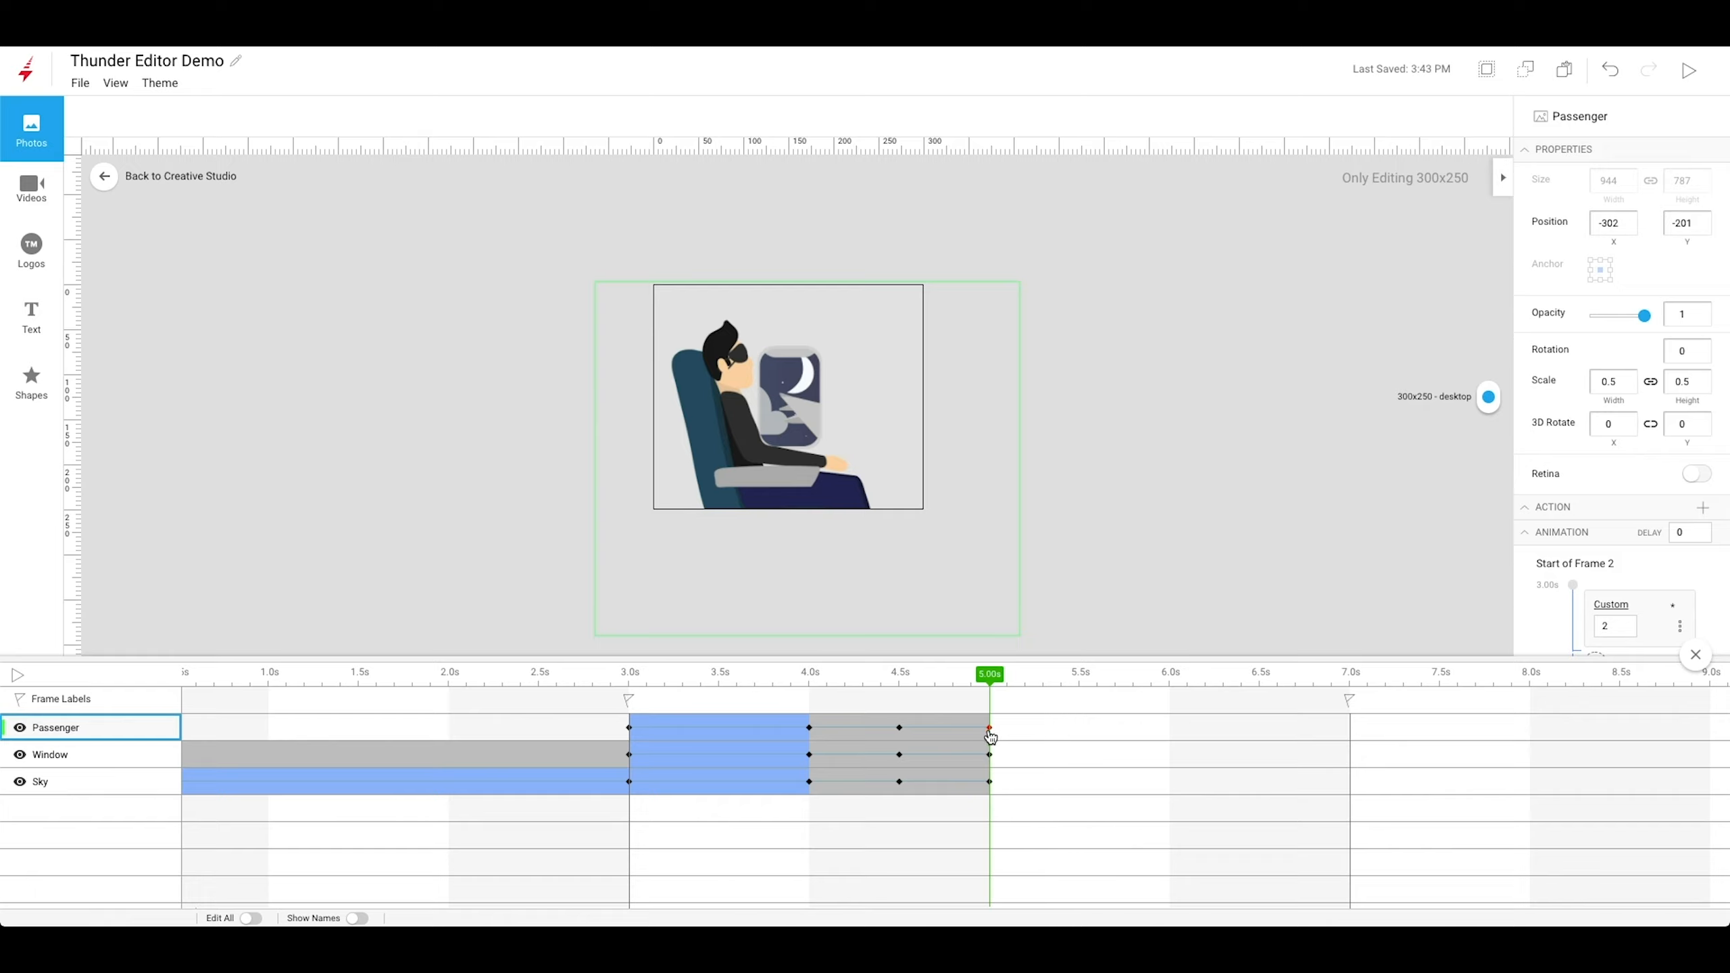
{"action": "key", "text": "shift+Left"}
{"action": "key", "text": "shift+Left"}
{"action": "key", "text": "shift+Left"}
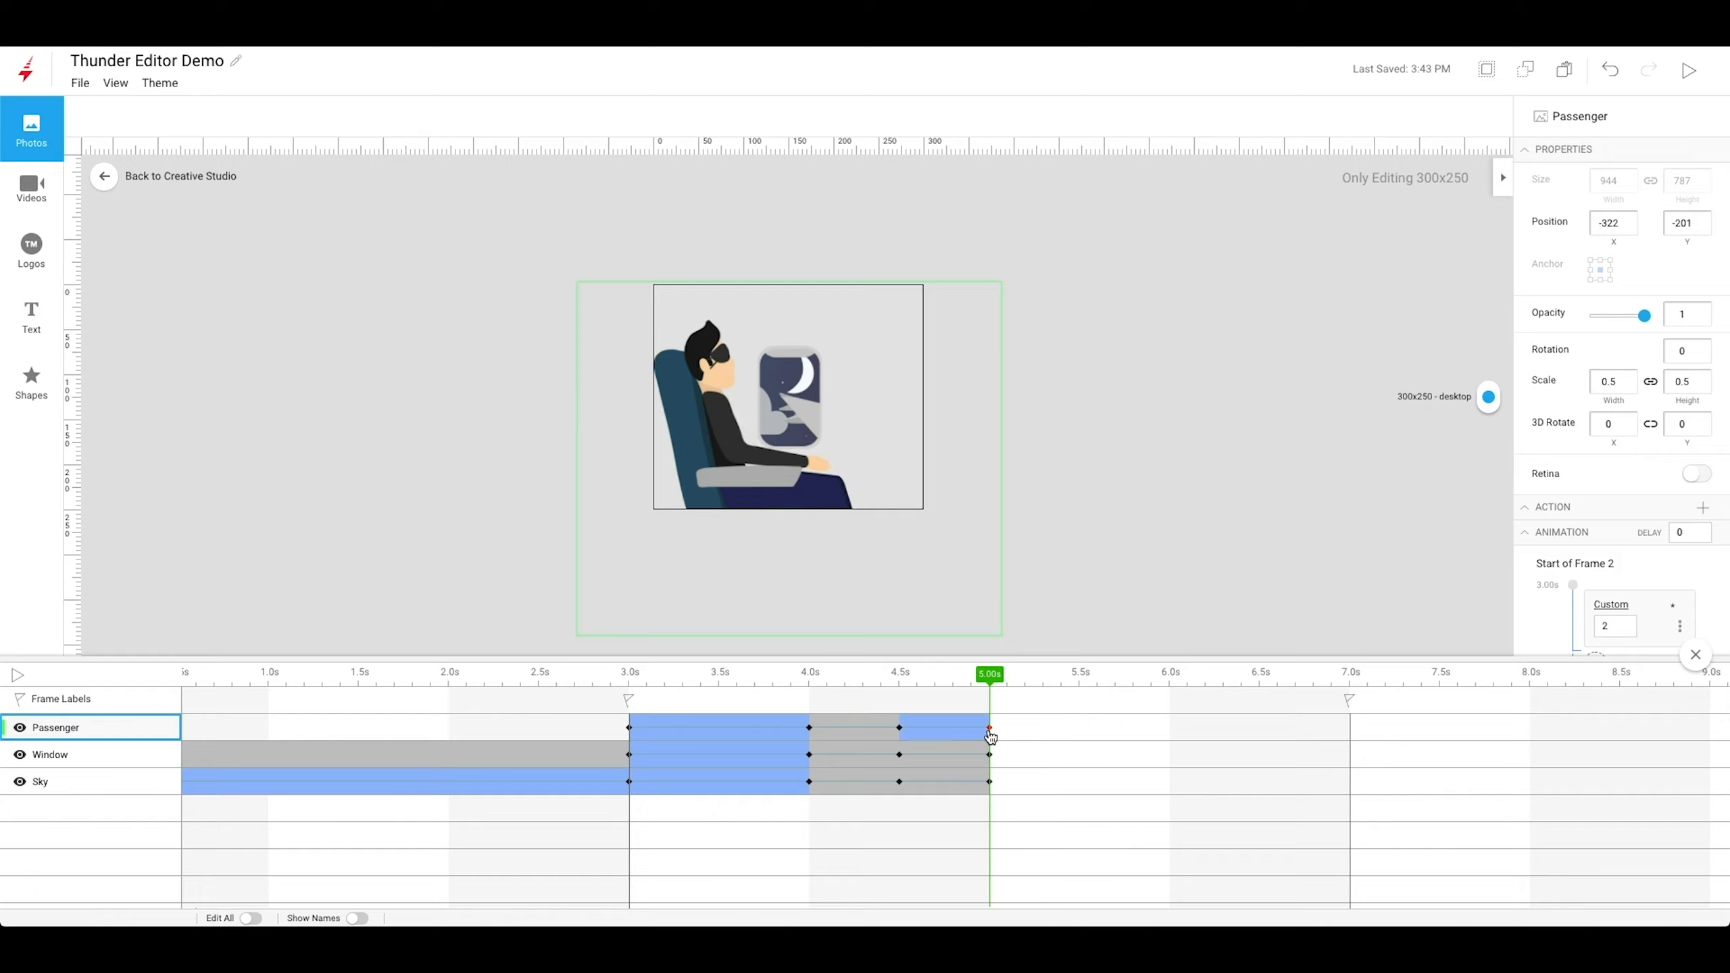
Shift the Window at its 5.0 s keyframe horizontally to X -247.5.
{"action": "left_click", "coordinate": [987, 756]}
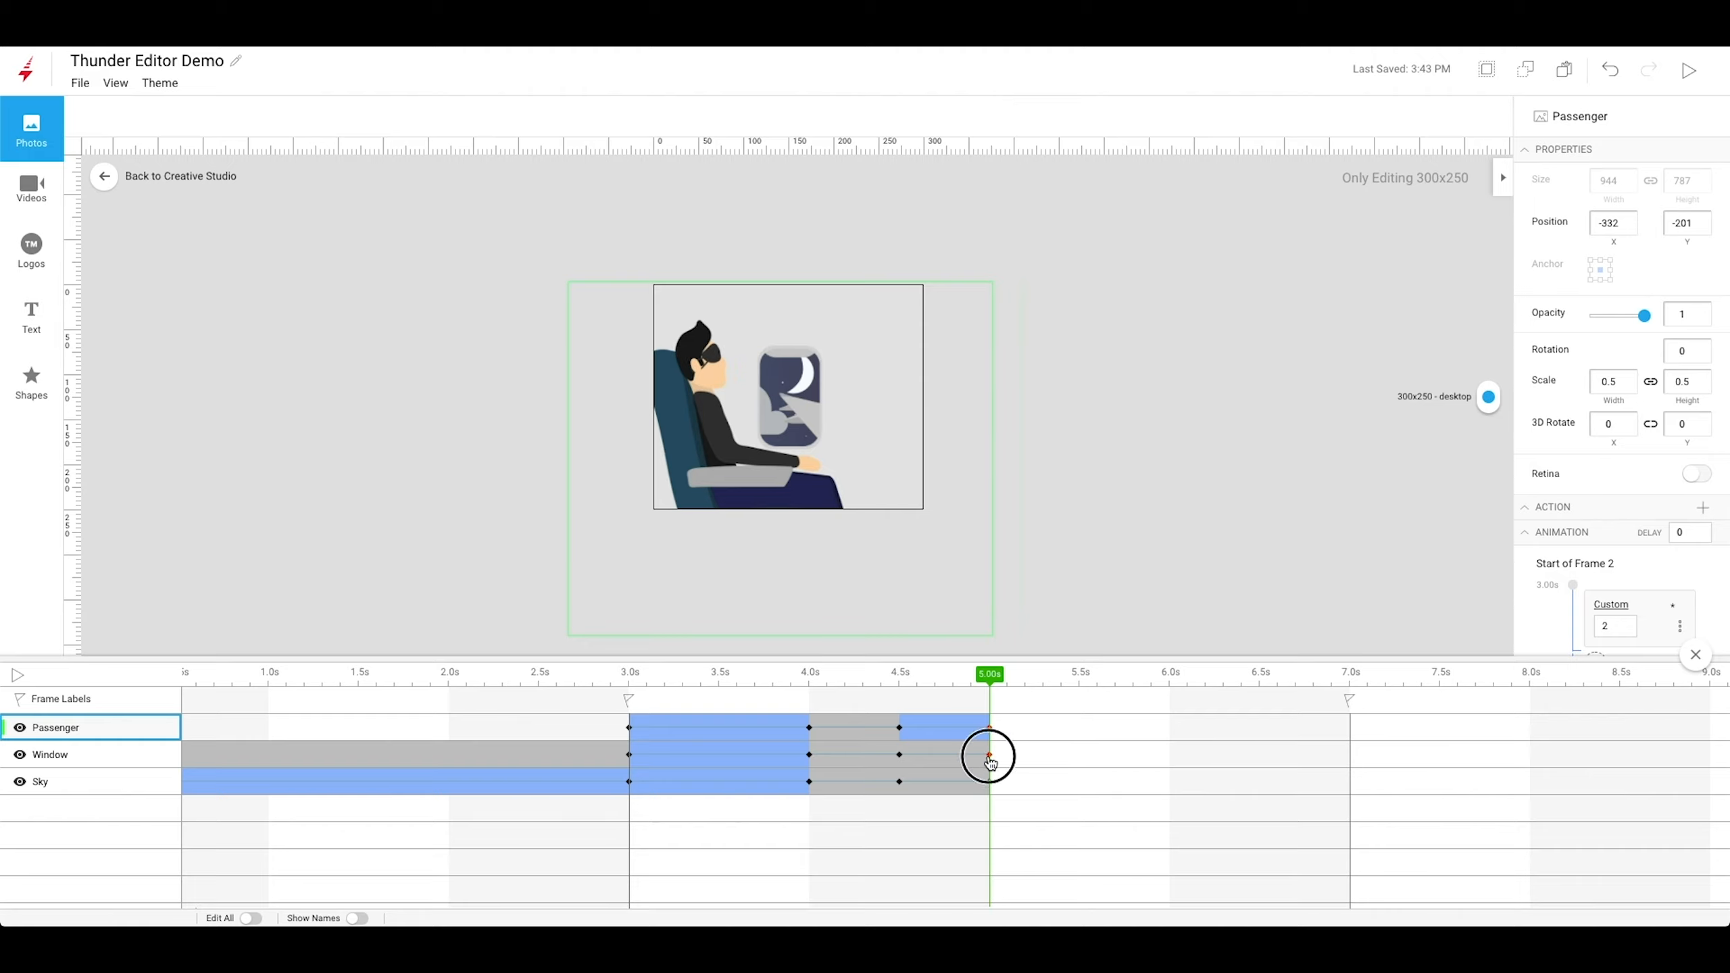
{"action": "key", "text": "shift+Left"}
{"action": "key", "text": "shift+Left"}
{"action": "key", "text": "shift+Left"}
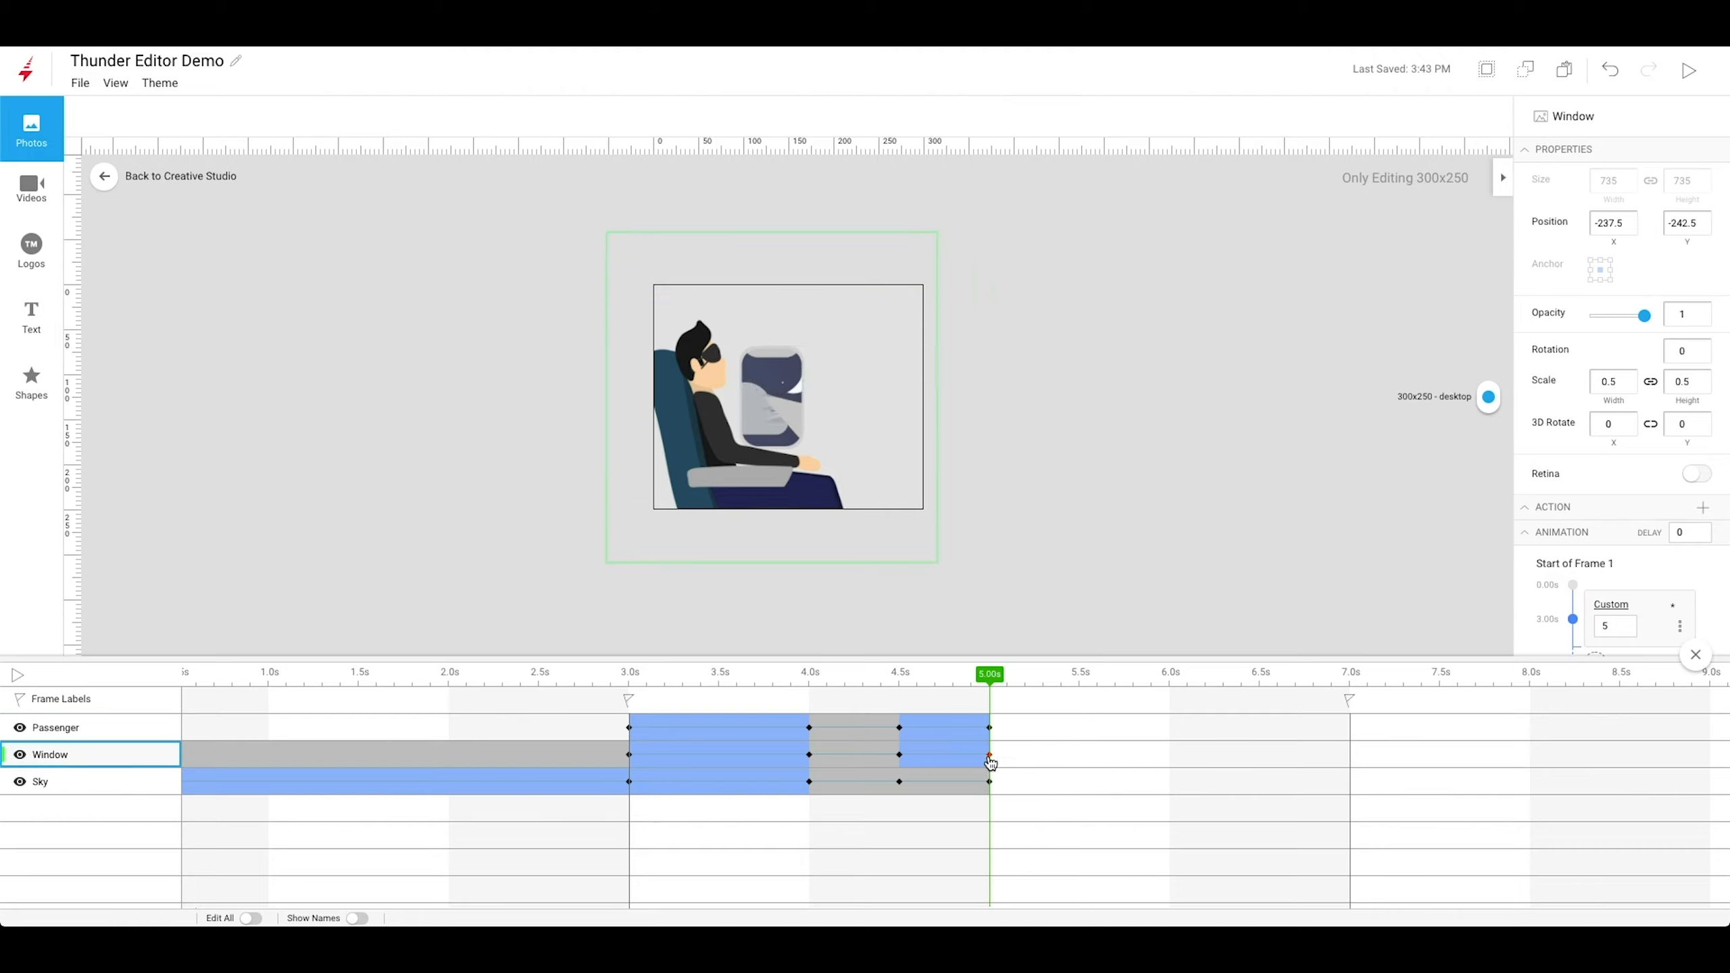
Shift the Sky at its 5.0 s keyframe horizontally to X -858 and scrub the timeline to check the slide.
{"action": "left_click", "coordinate": [989, 782]}
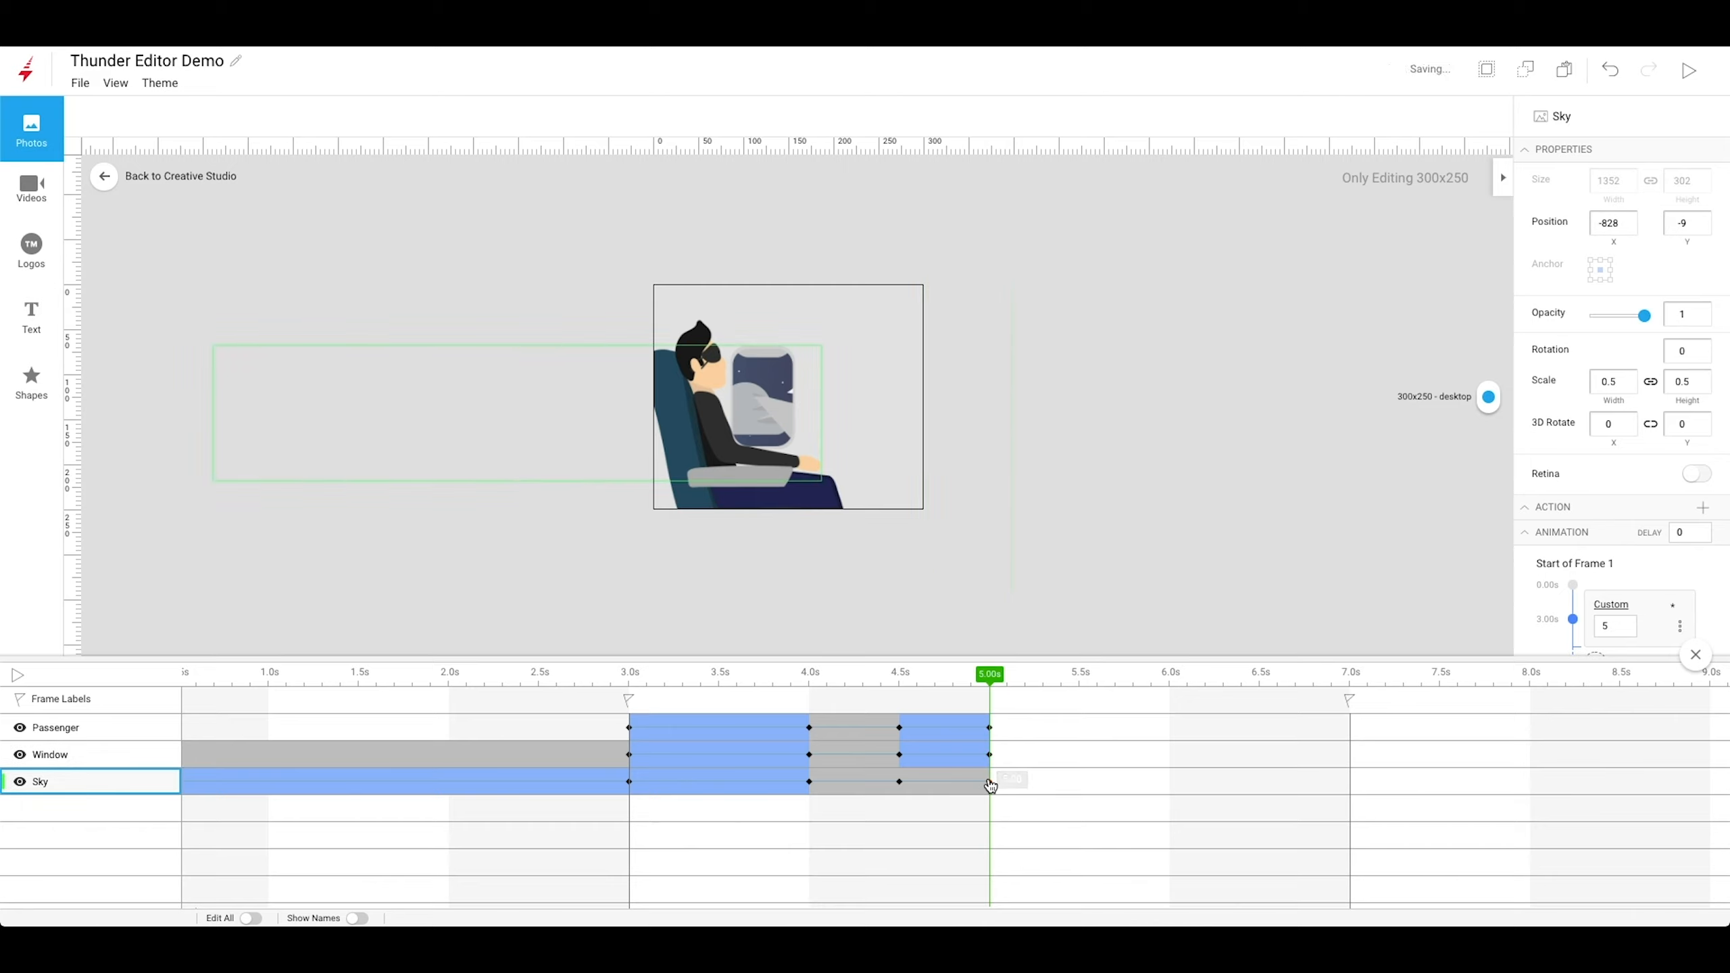
{"action": "key", "text": "shift+Left"}
{"action": "key", "text": "shift+Left"}
{"action": "key", "text": "shift+Left"}
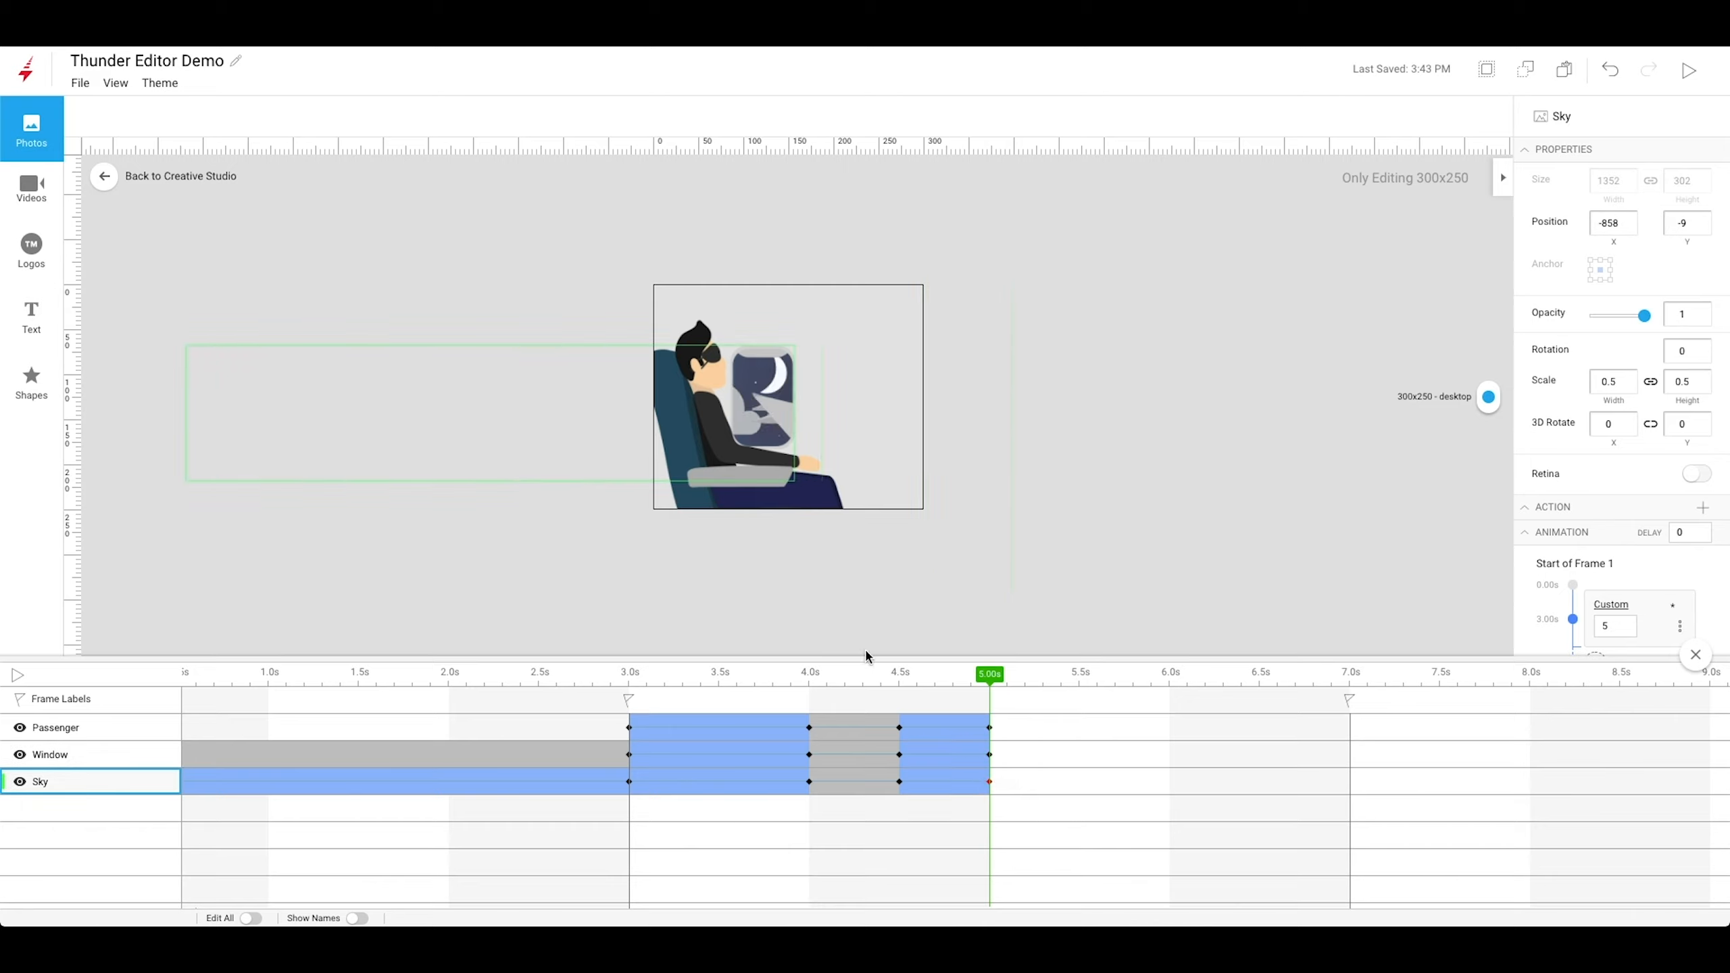
{"action": "left_click_drag", "start_coordinate": [898, 671], "coordinate": [984, 690]}
{"action": "mouse_move", "coordinate": [991, 674]}
{"action": "left_mouse_down"}
{"action": "mouse_move", "coordinate": [959, 674]}
{"action": "mouse_move", "coordinate": [992, 689]}
{"action": "left_mouse_up"}
Insert keyframes at 7.0 s for the Sky, Window and Passenger layers.
{"action": "left_click", "coordinate": [1349, 779]}
{"action": "left_click", "coordinate": [1352, 756], "text": "shift"}
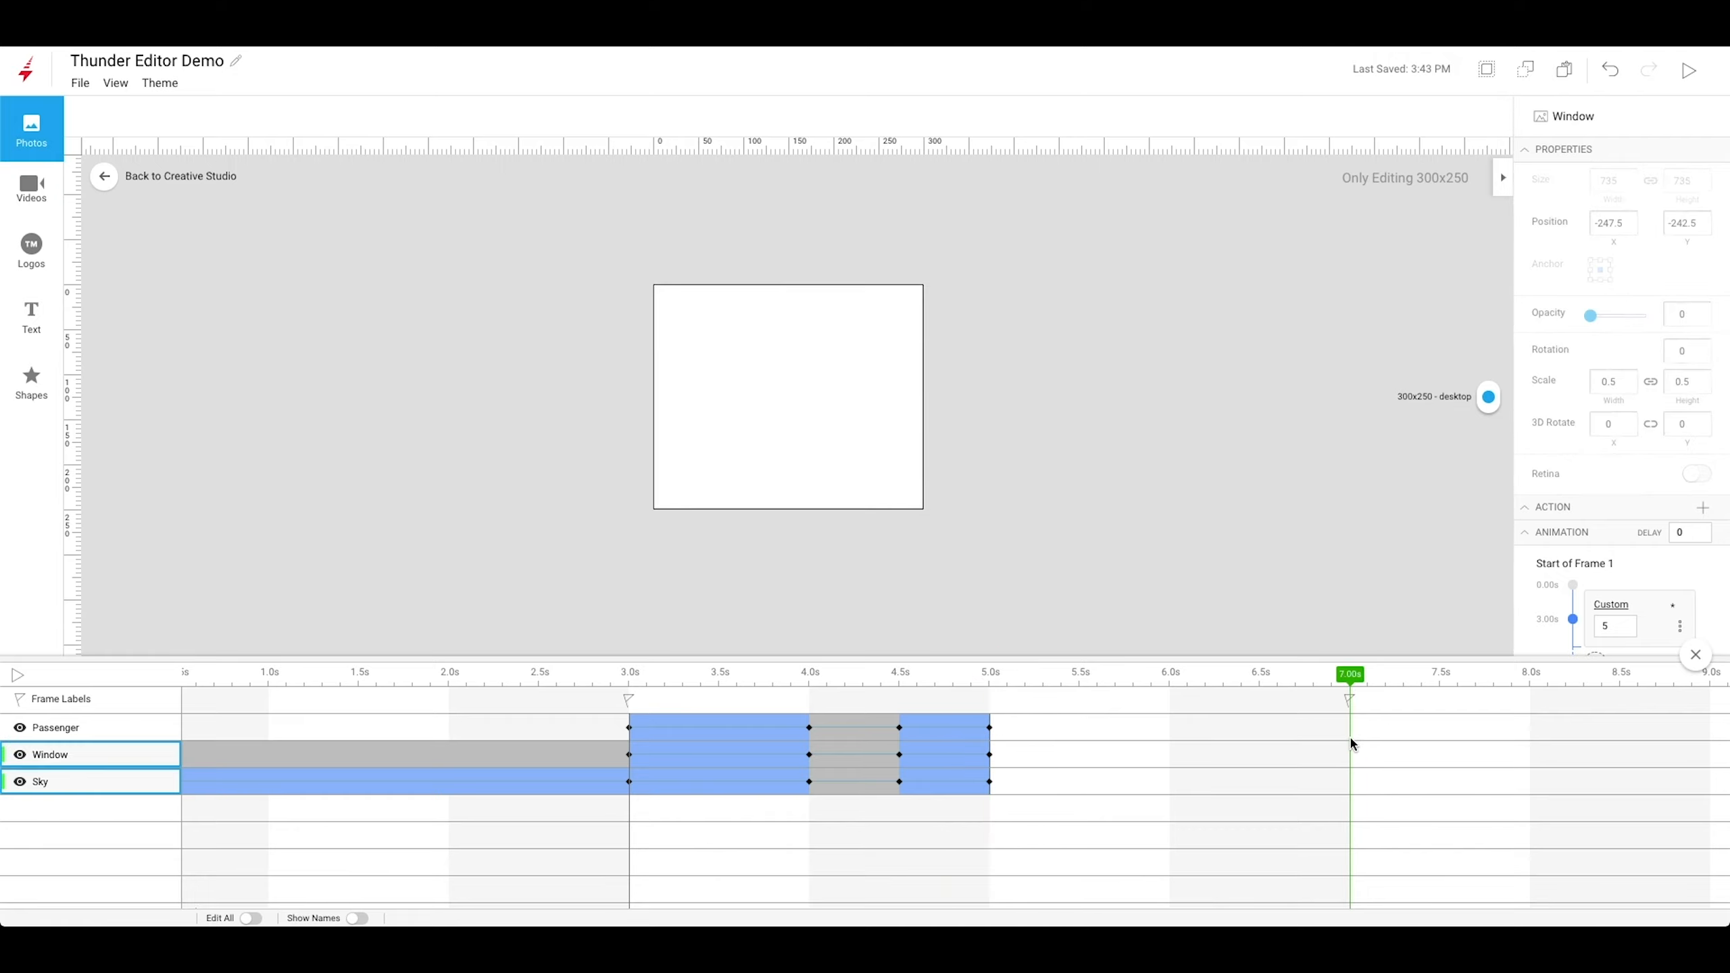
{"action": "left_click", "coordinate": [1351, 731], "text": "shift"}
{"action": "right_click", "coordinate": [1351, 736]}
{"action": "left_click", "coordinate": [1396, 276]}
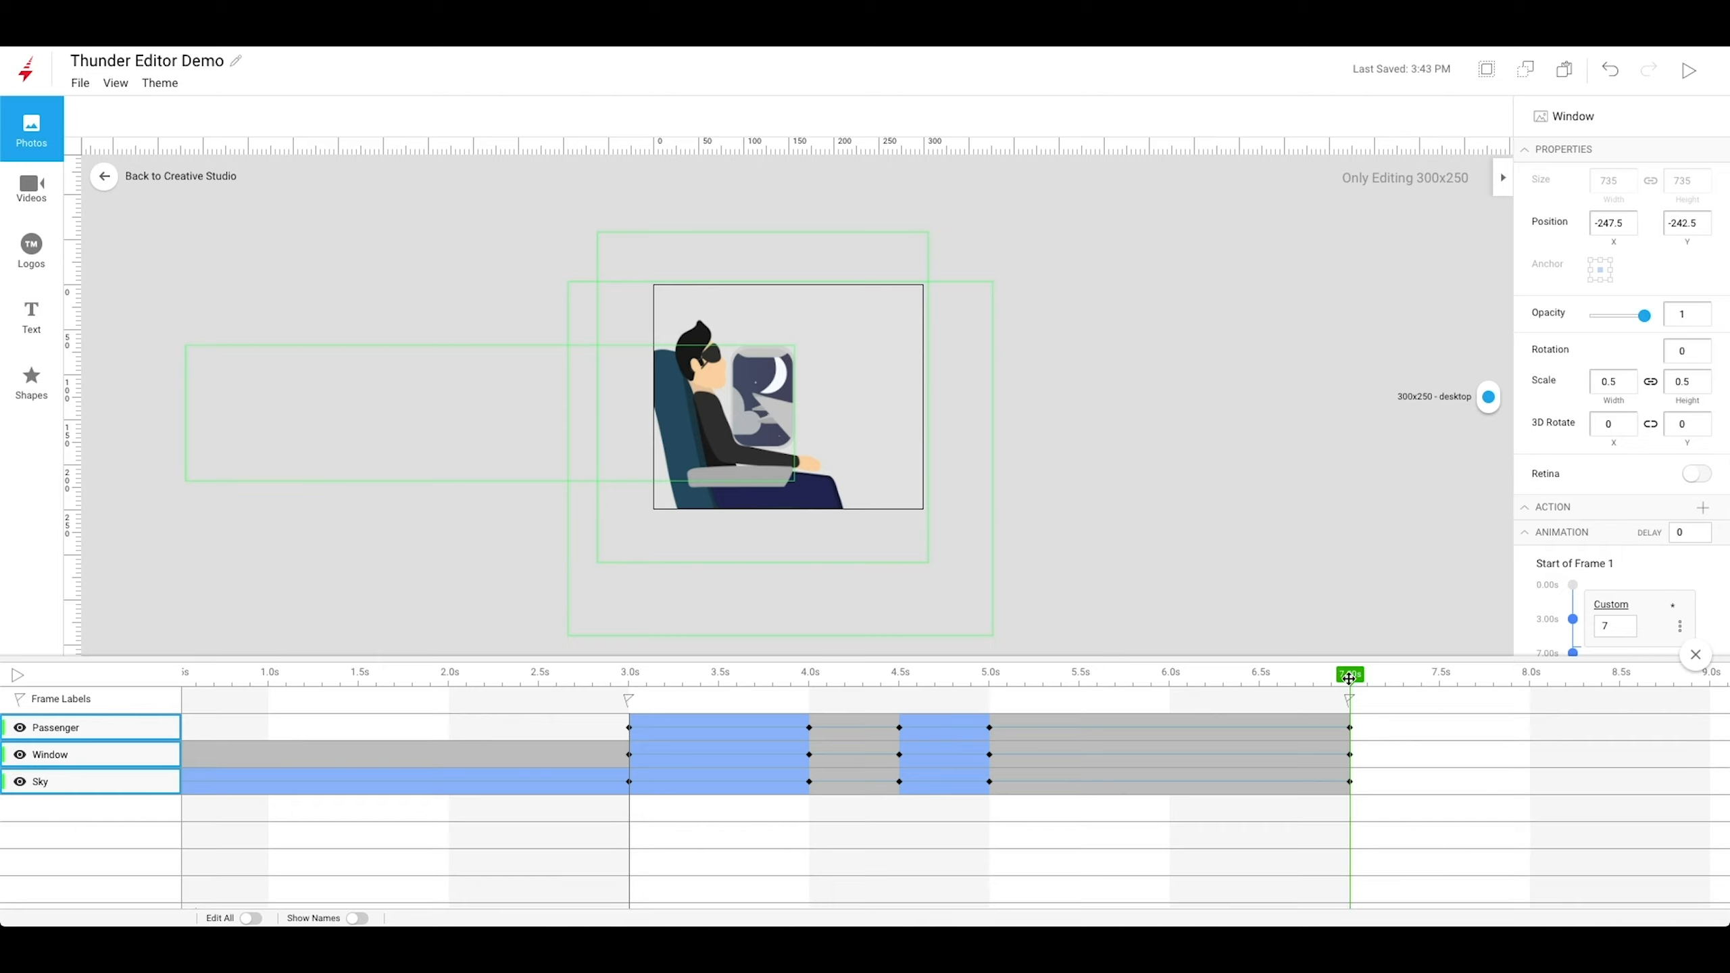
Add the Logo BG and Logo Plane assets beside the plane window, starting at 5.25 s on the timeline.
{"action": "left_click_drag", "start_coordinate": [1349, 678], "coordinate": [1035, 702]}
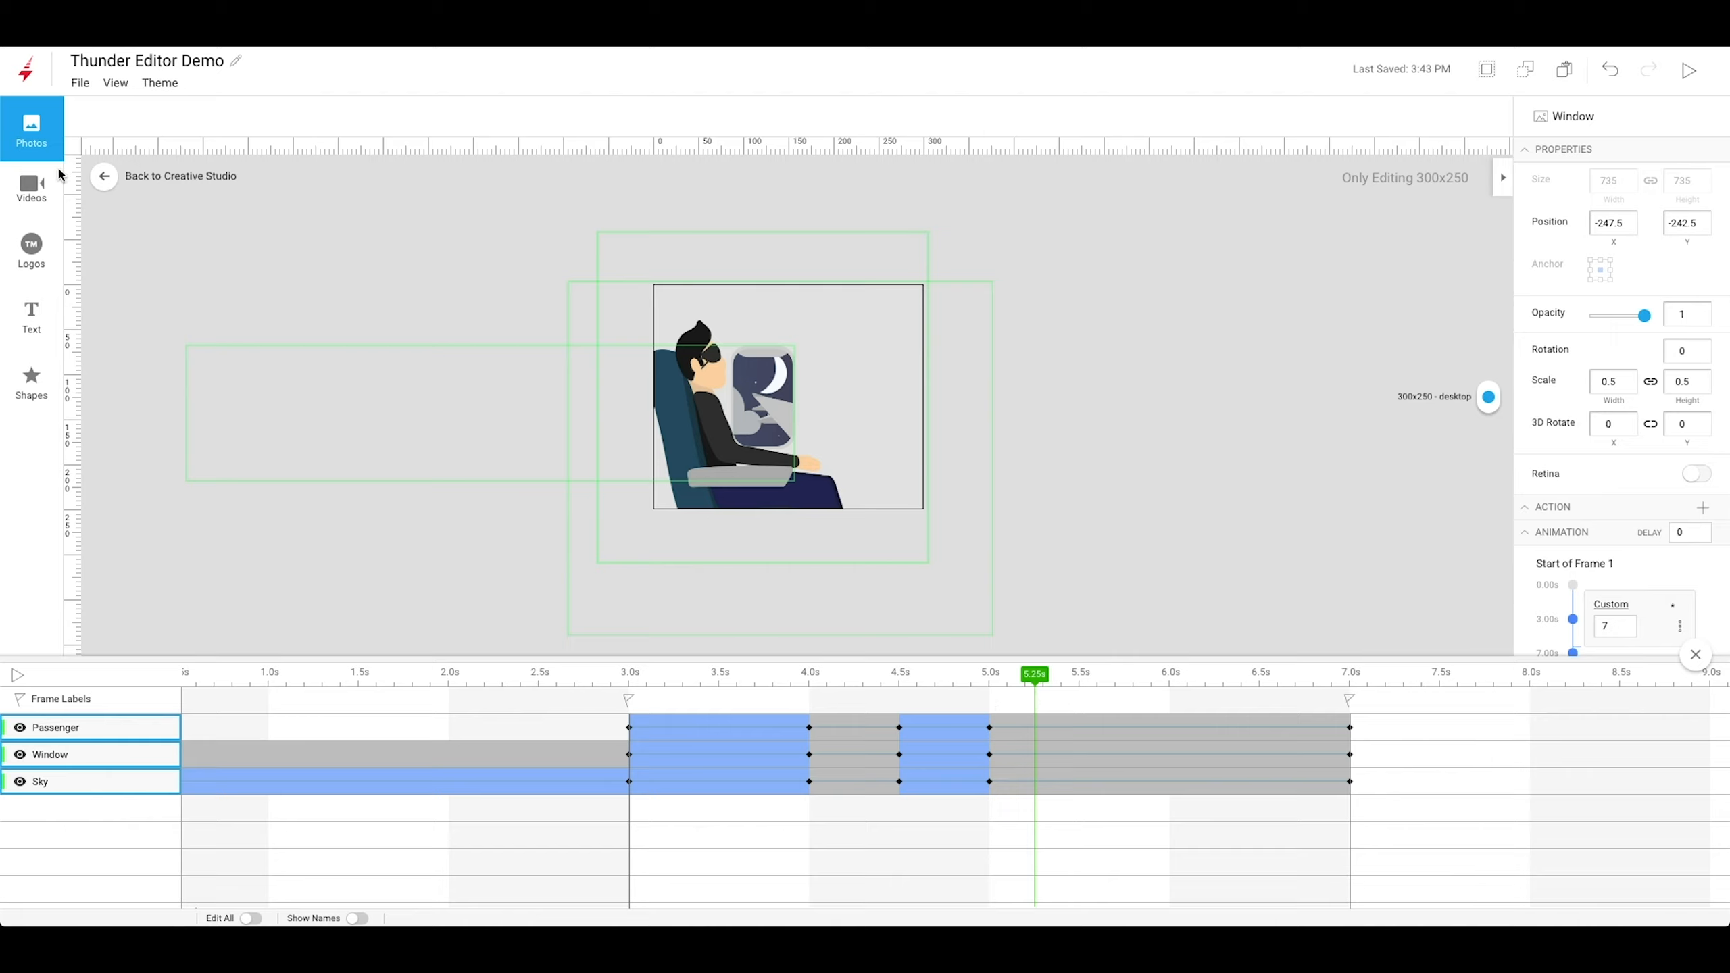
{"action": "left_click", "coordinate": [31, 249]}
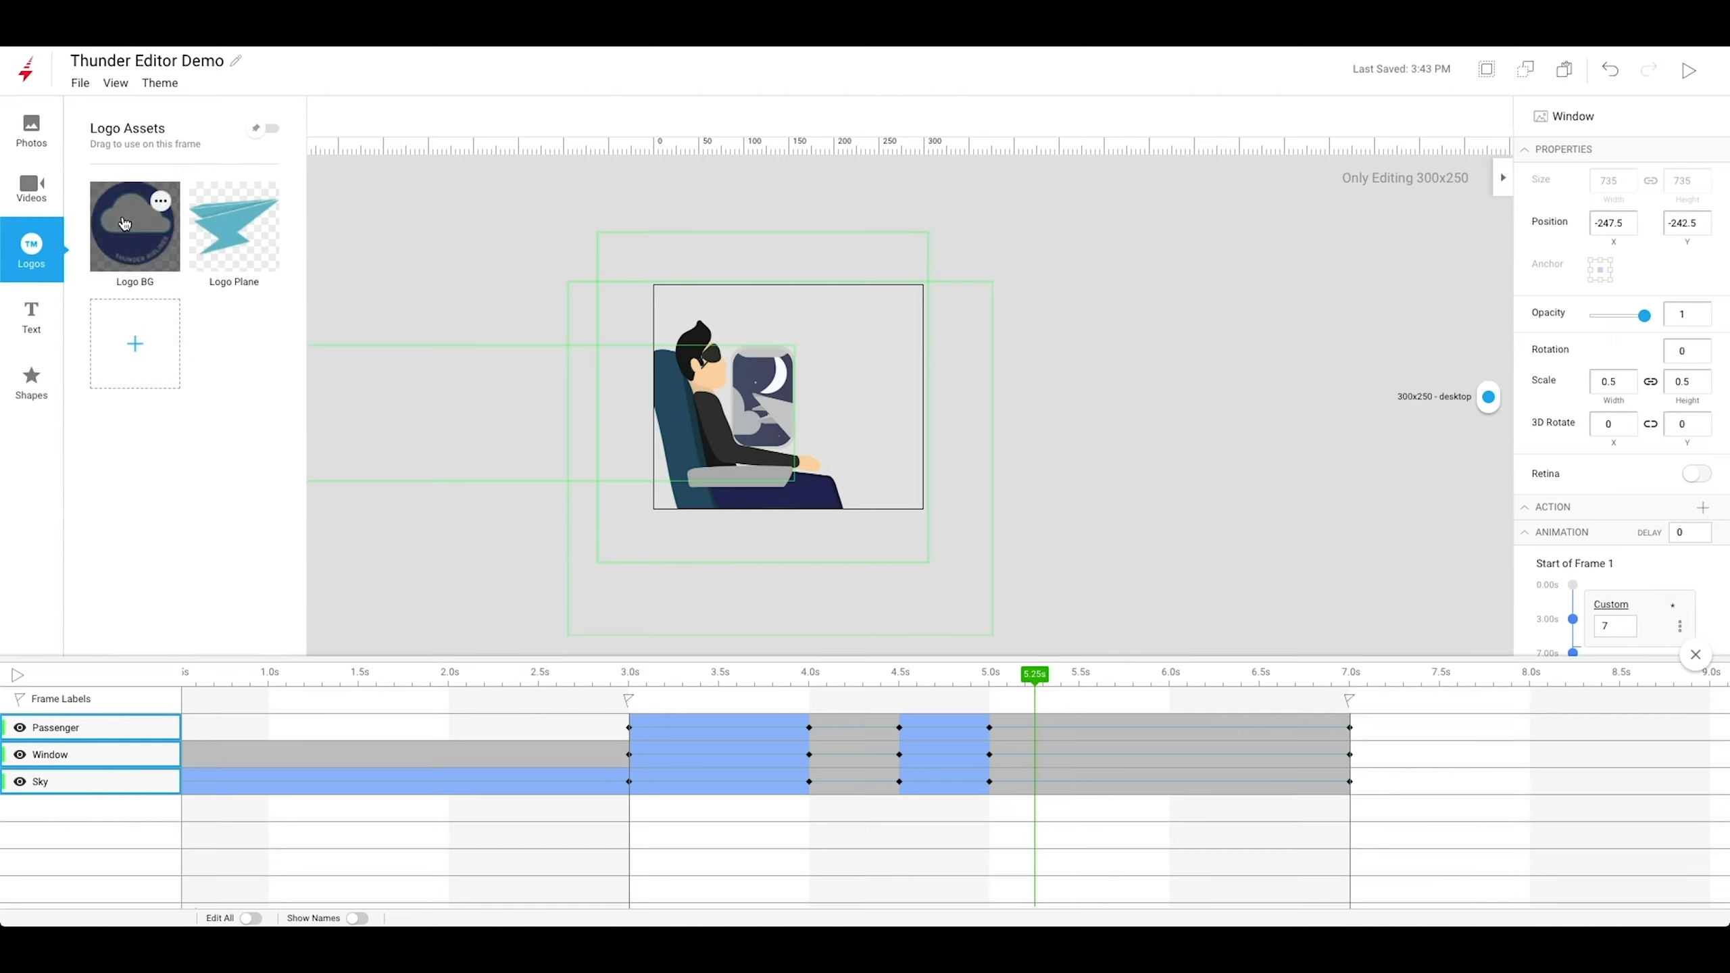
{"action": "left_click_drag", "start_coordinate": [123, 224], "coordinate": [838, 416]}
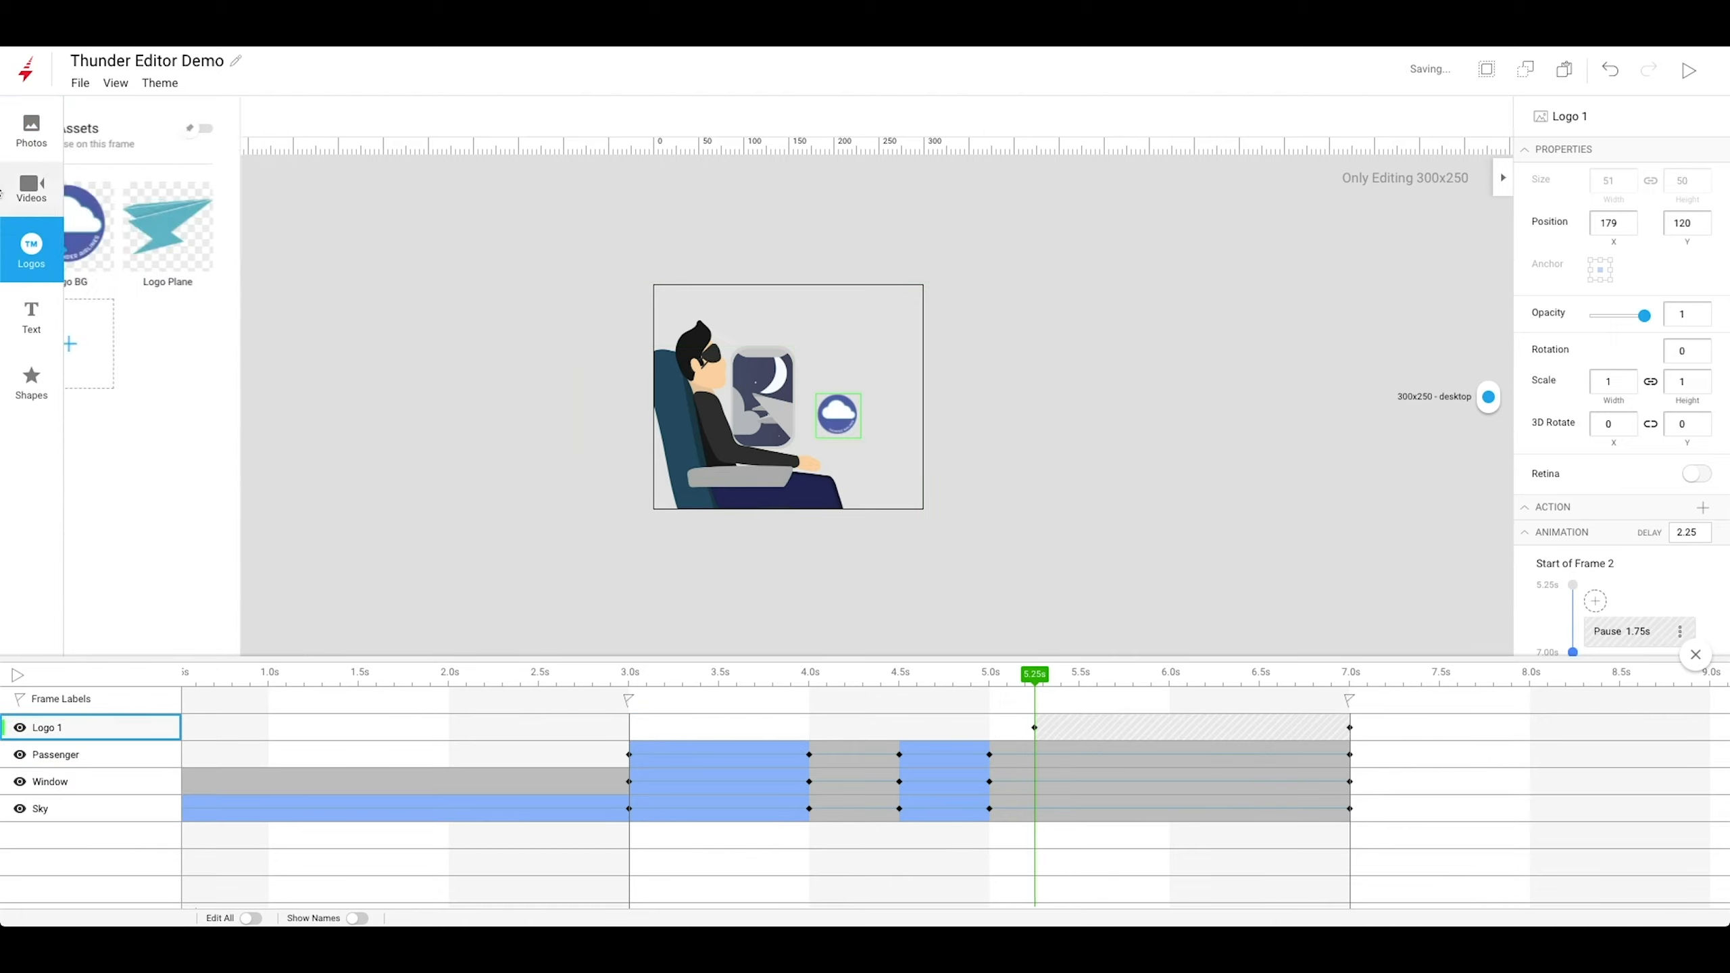
{"action": "left_click", "coordinate": [60, 228]}
{"action": "left_click_drag", "start_coordinate": [235, 228], "coordinate": [852, 410]}
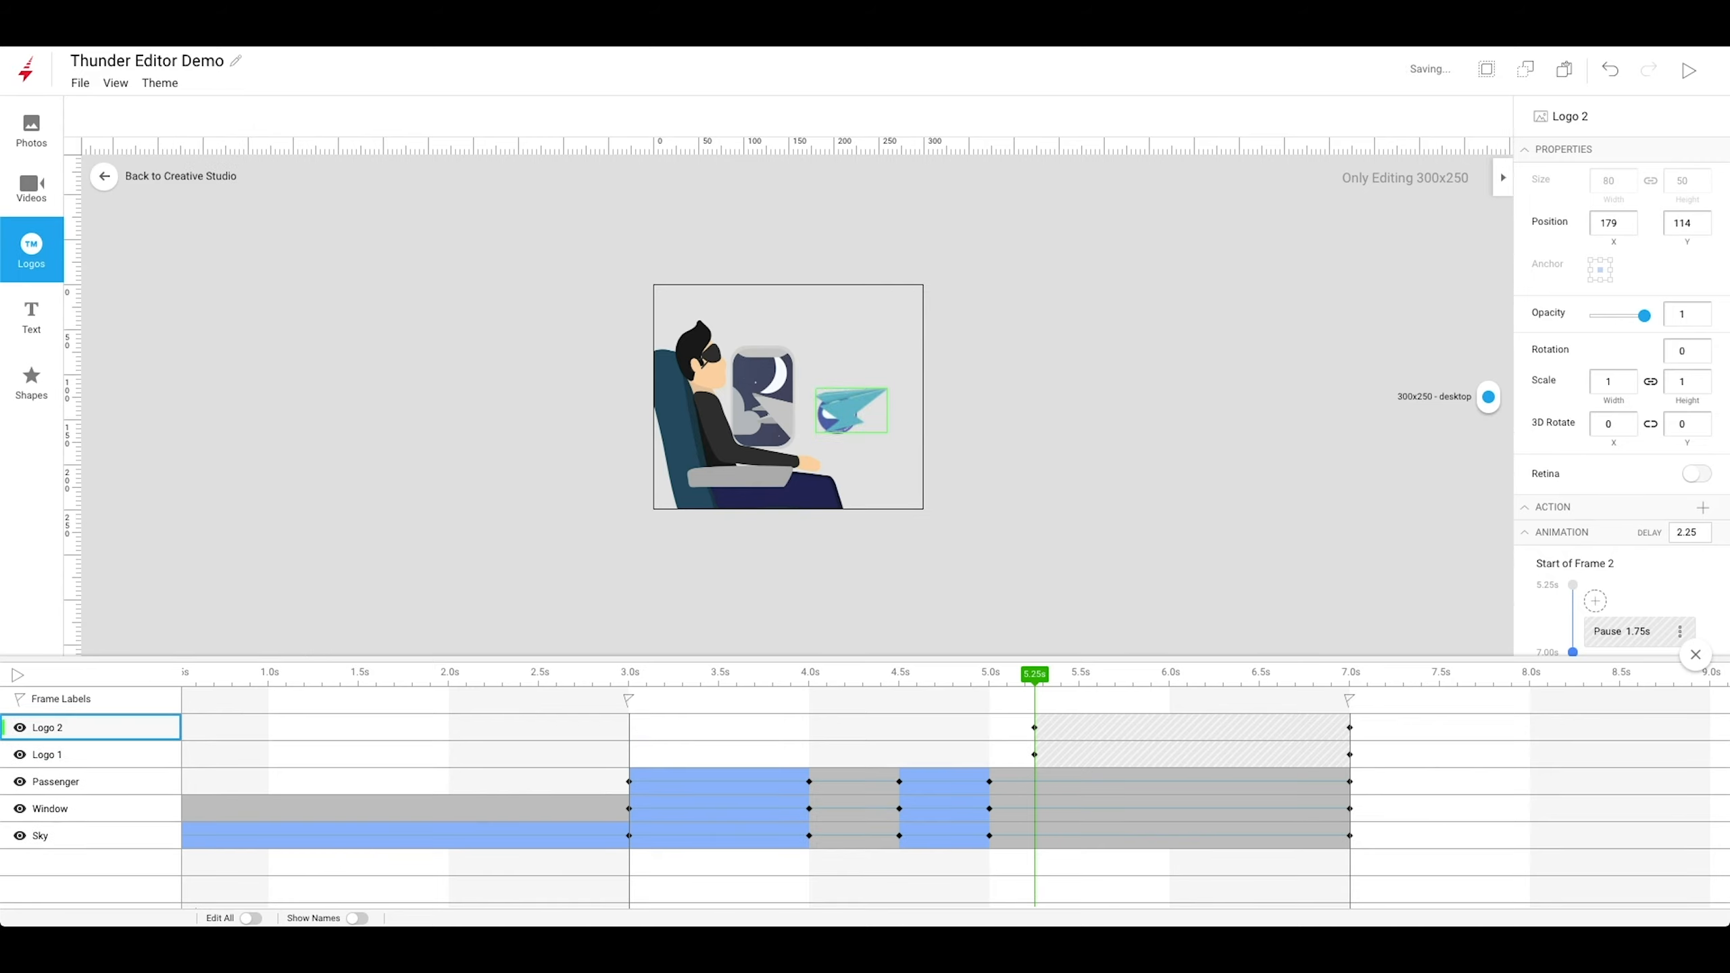
Add the "Our most comfortable plane experience yet" title near the ad's upper edge and the "Book Now" text near its lower edge.
{"action": "left_click", "coordinate": [31, 315]}
{"action": "left_click_drag", "start_coordinate": [166, 221], "coordinate": [802, 326]}
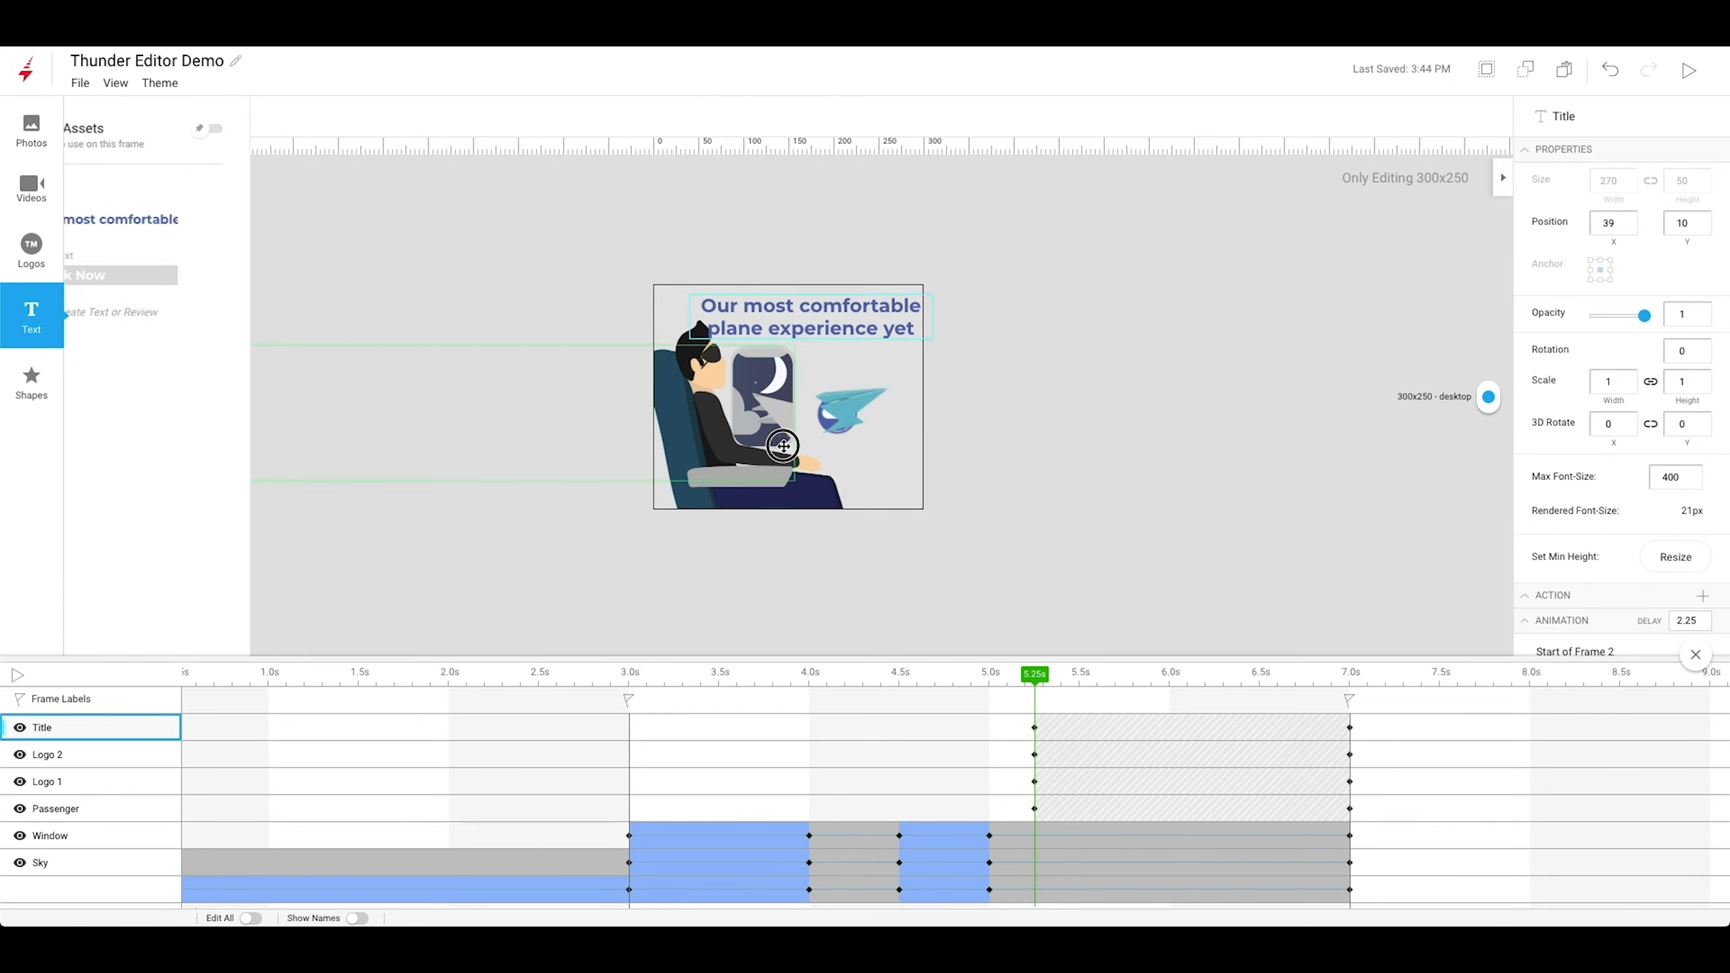
{"action": "left_click_drag", "start_coordinate": [783, 446], "coordinate": [784, 450]}
Add the CTA BG shape over the Book Now text and reorder CTA Text and CTA BG beneath the logo layers.
{"action": "left_click", "coordinate": [31, 381]}
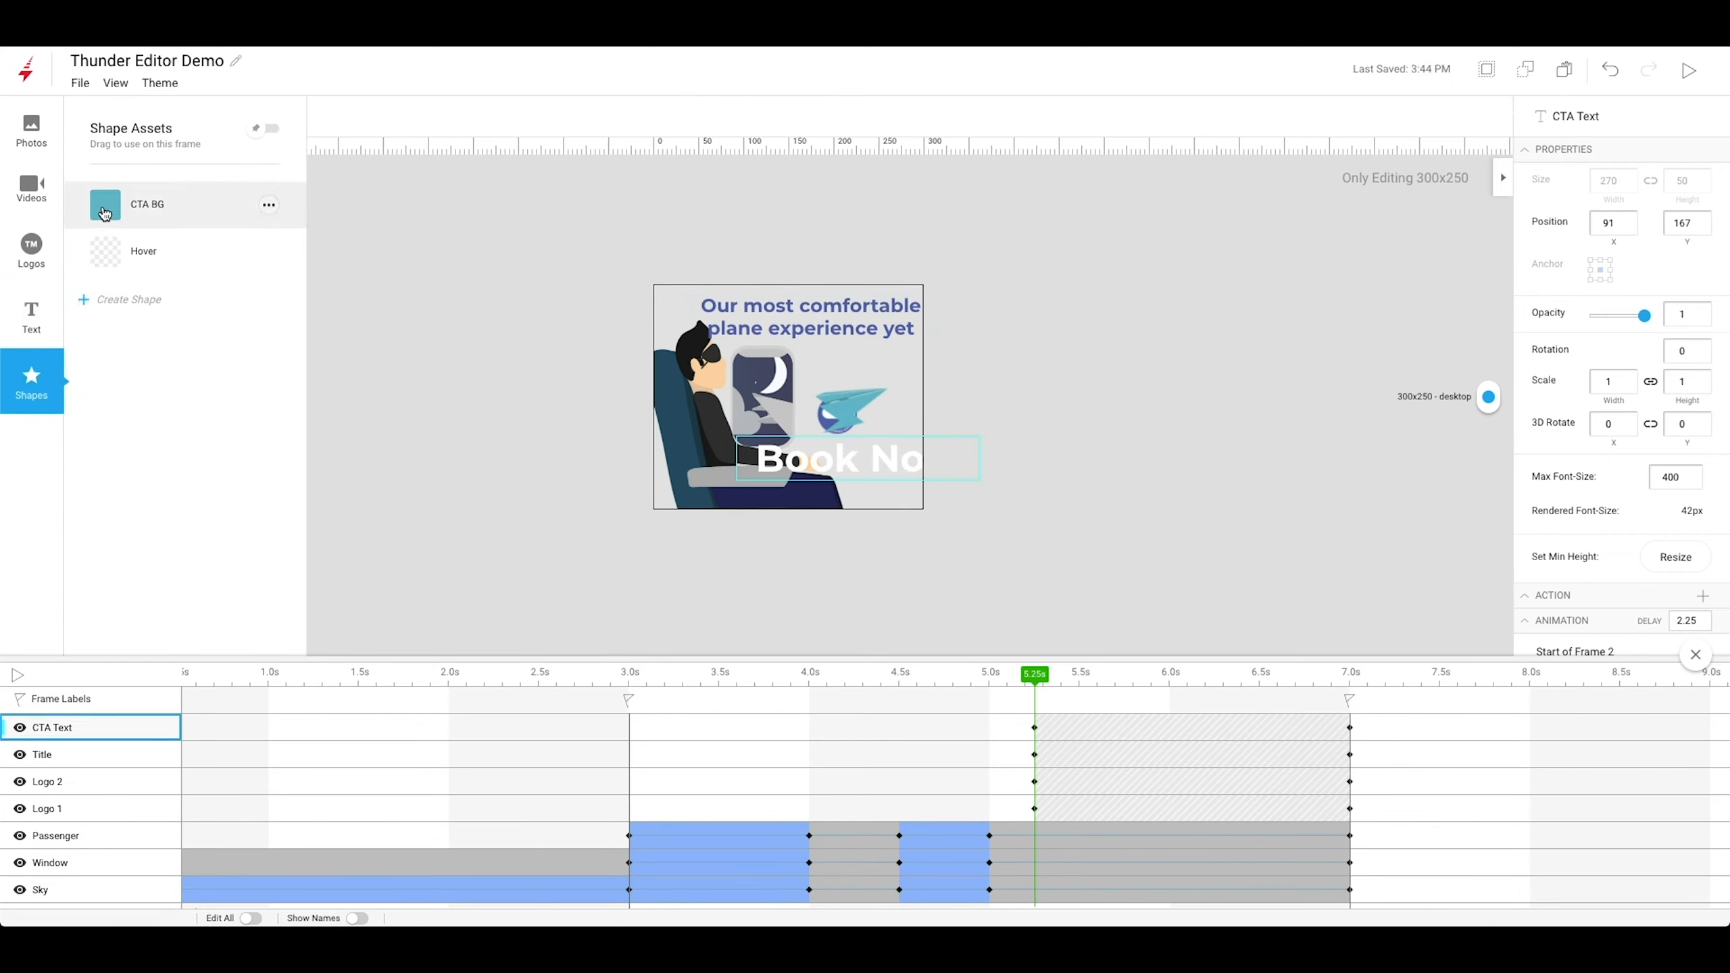
{"action": "left_click_drag", "start_coordinate": [104, 214], "coordinate": [832, 459]}
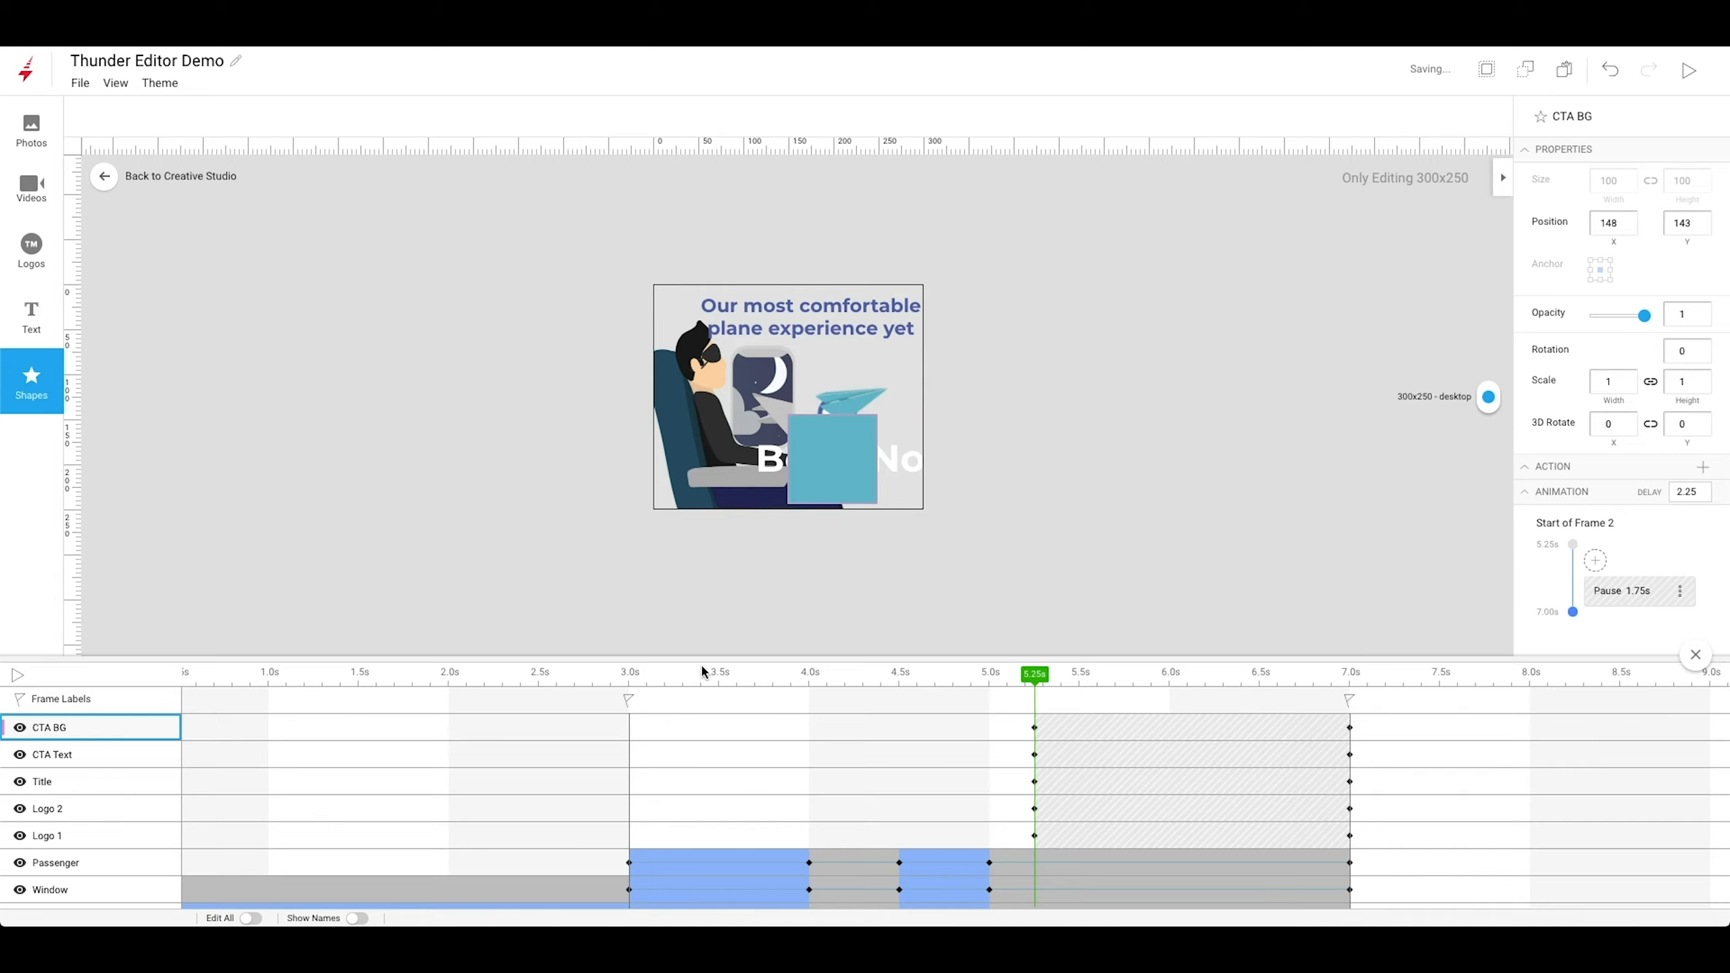
{"action": "left_click_drag", "start_coordinate": [69, 726], "coordinate": [78, 799]}
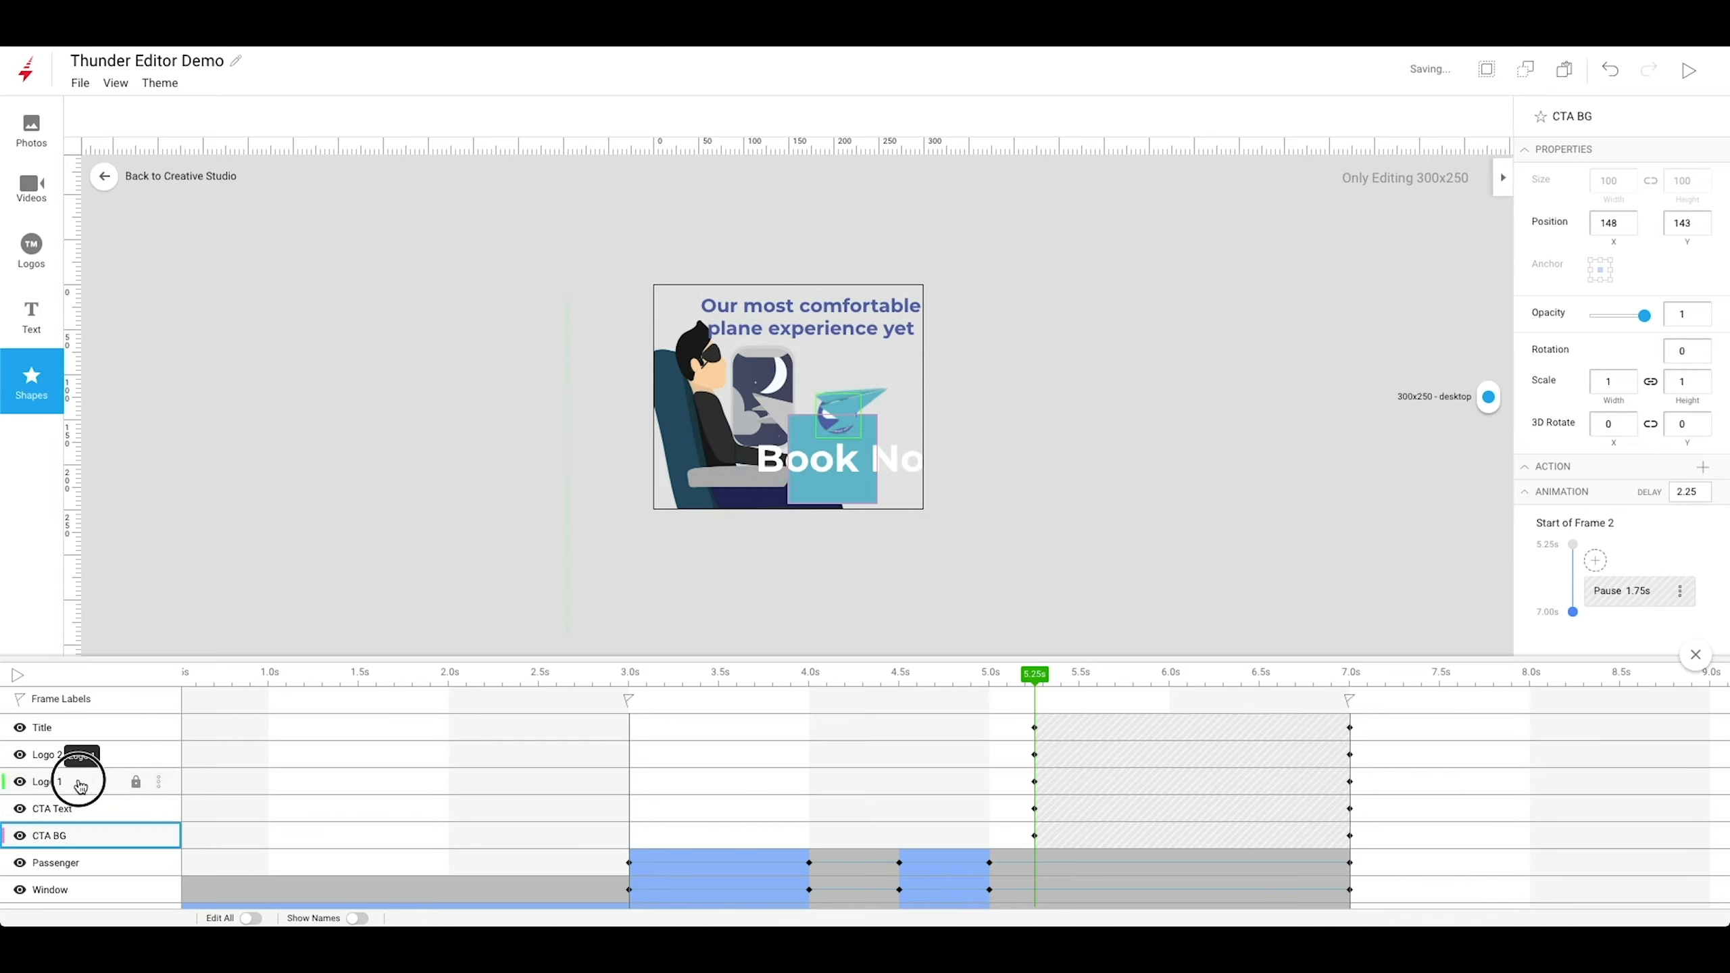
{"action": "left_click", "coordinate": [78, 782]}
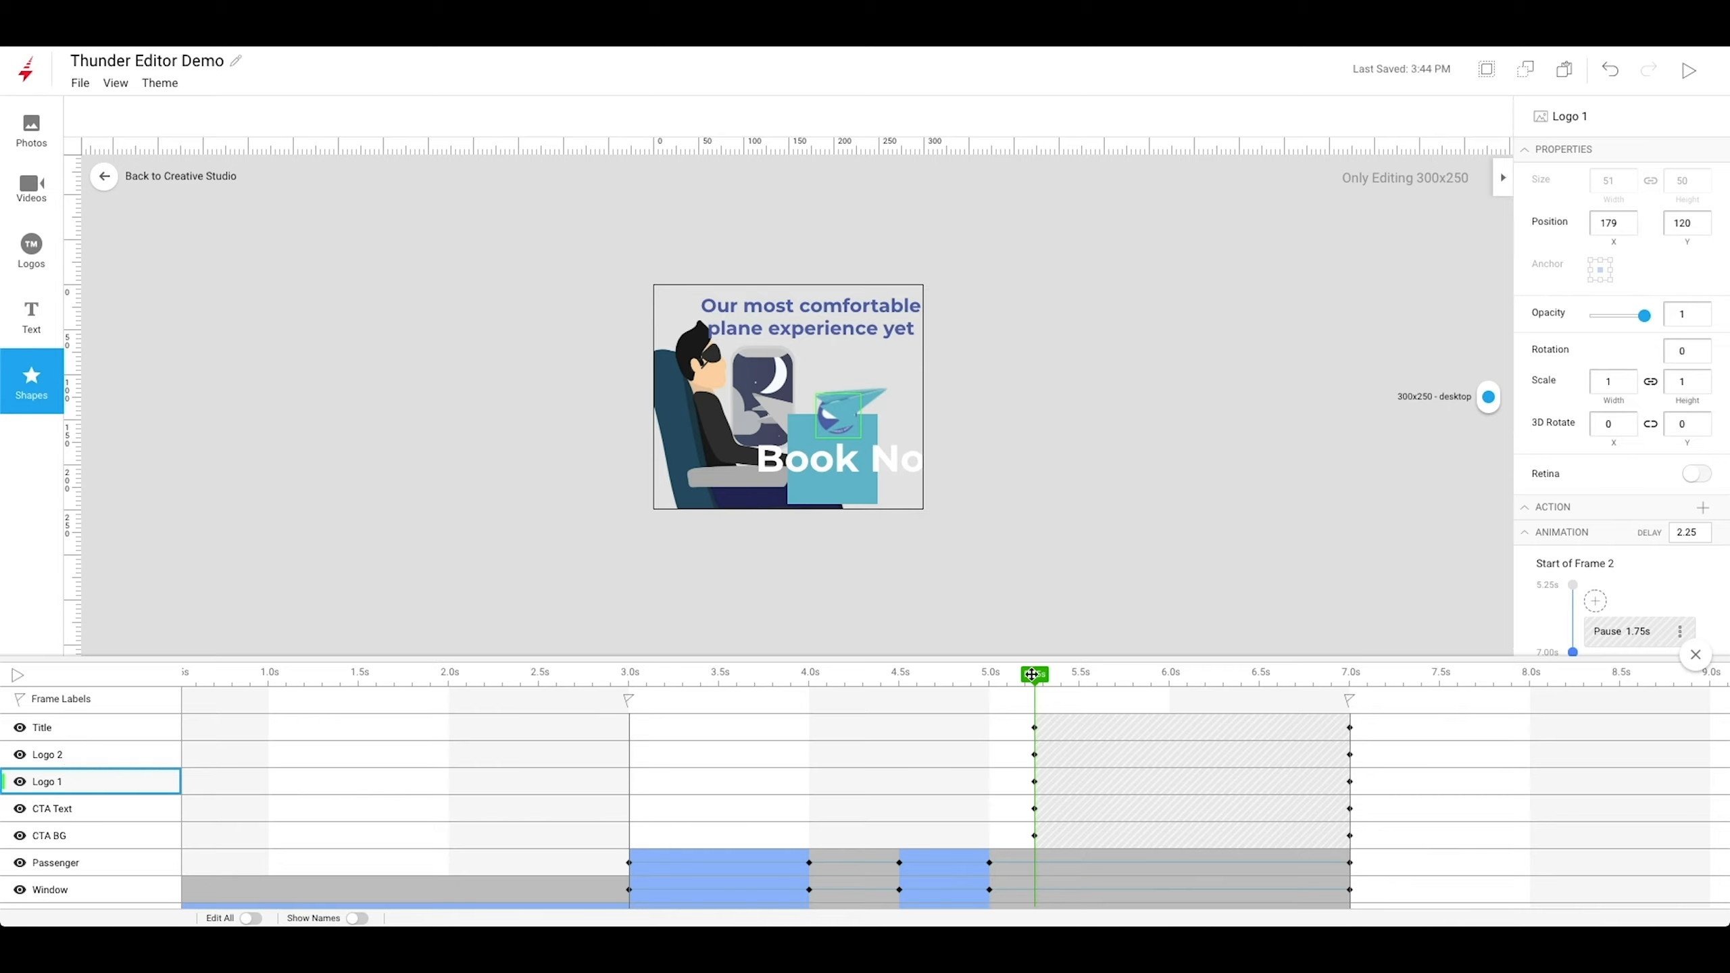
Turn on Edit All and enlarge the round cloud logo so the plane logo sits inside it.
{"action": "left_click_drag", "start_coordinate": [1033, 674], "coordinate": [1061, 676]}
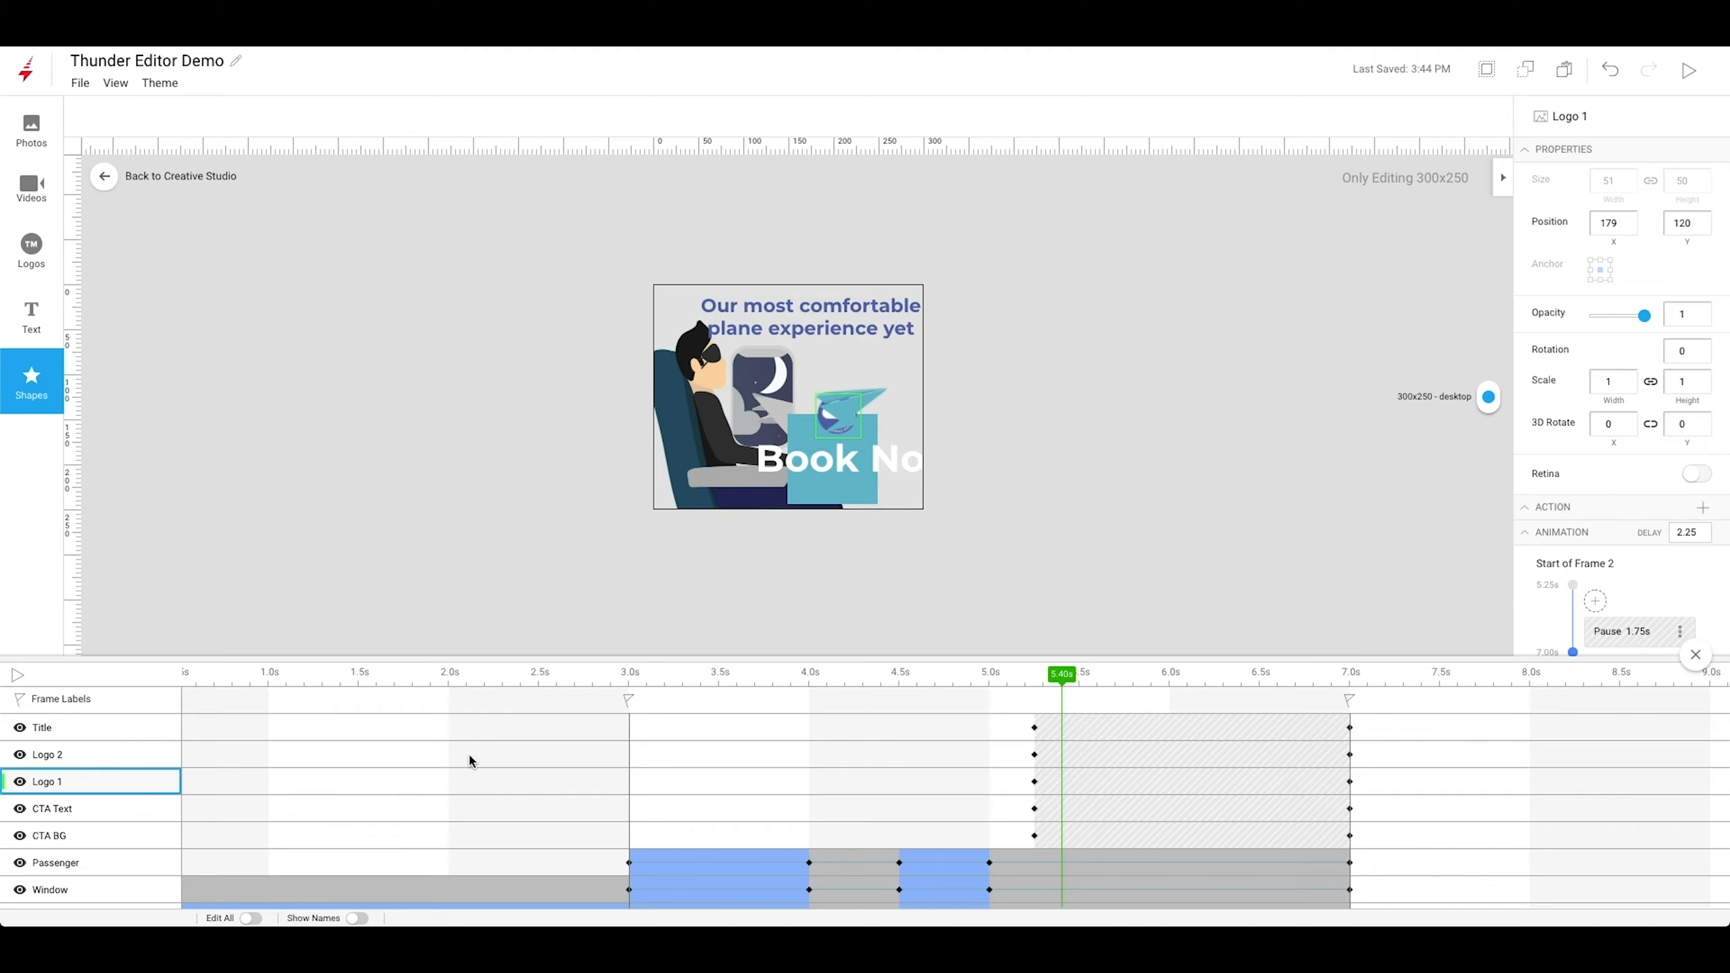
{"action": "left_click", "coordinate": [249, 917]}
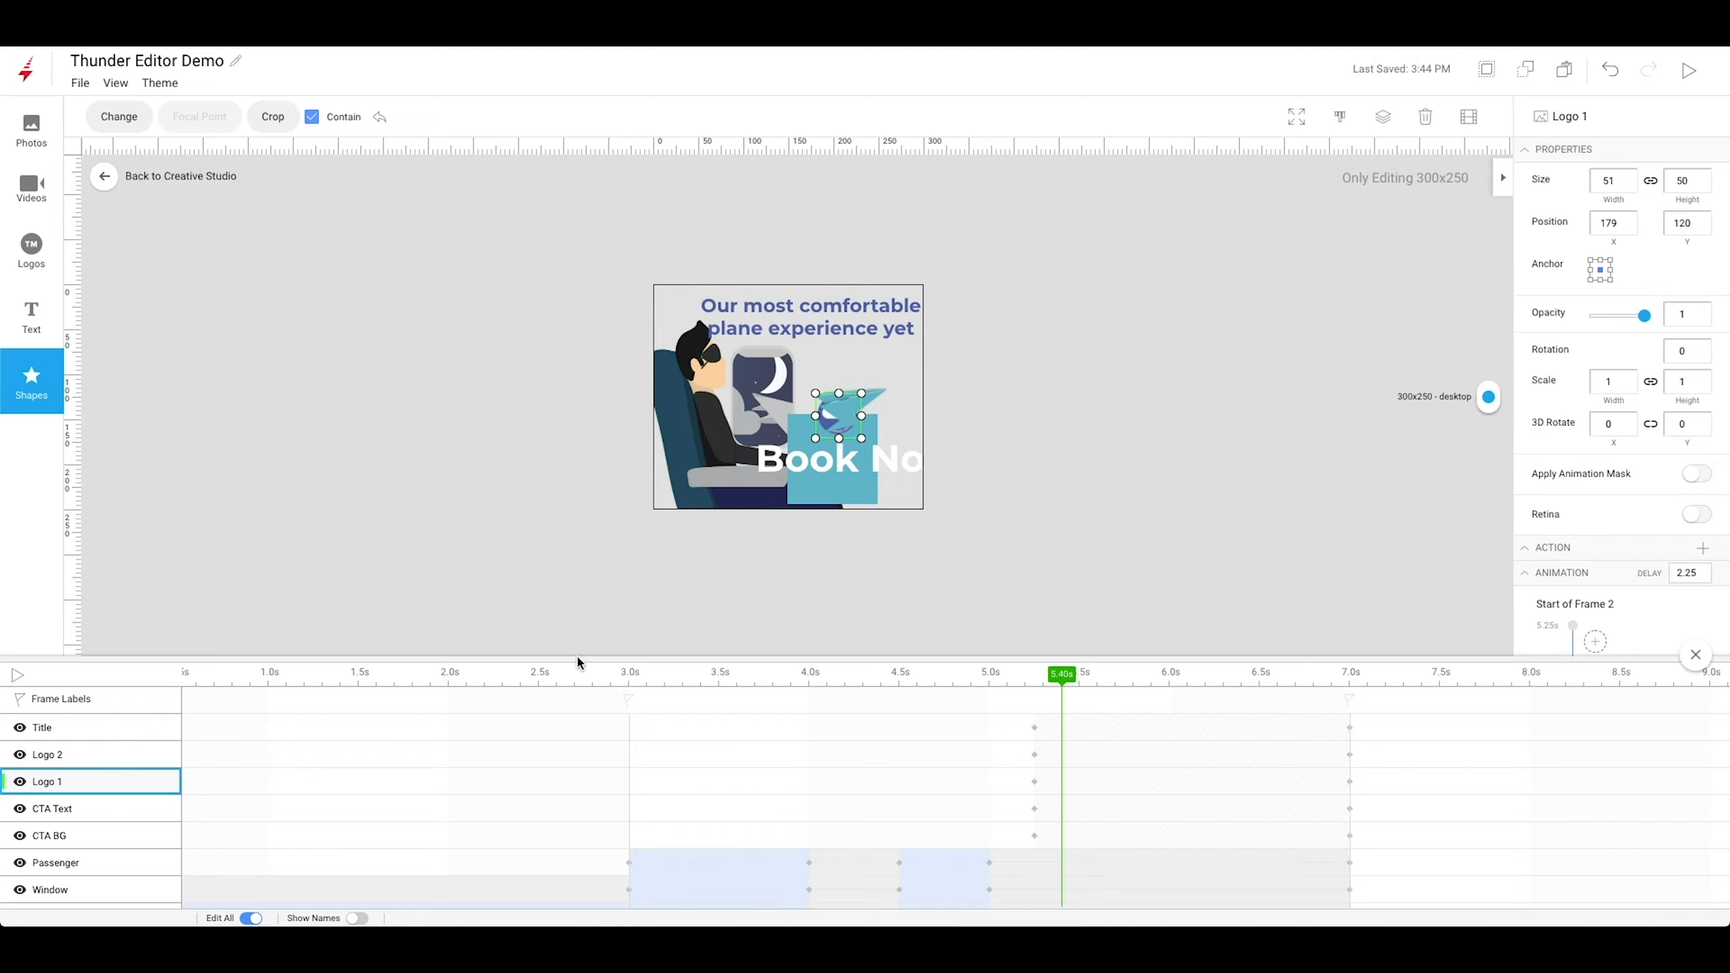
{"action": "left_click_drag", "start_coordinate": [863, 391], "coordinate": [886, 366]}
Resize CTA BG to about 134 × 43 and the Book Now text to about 117 × 22, placing both below the logo.
{"action": "left_click", "coordinate": [809, 486]}
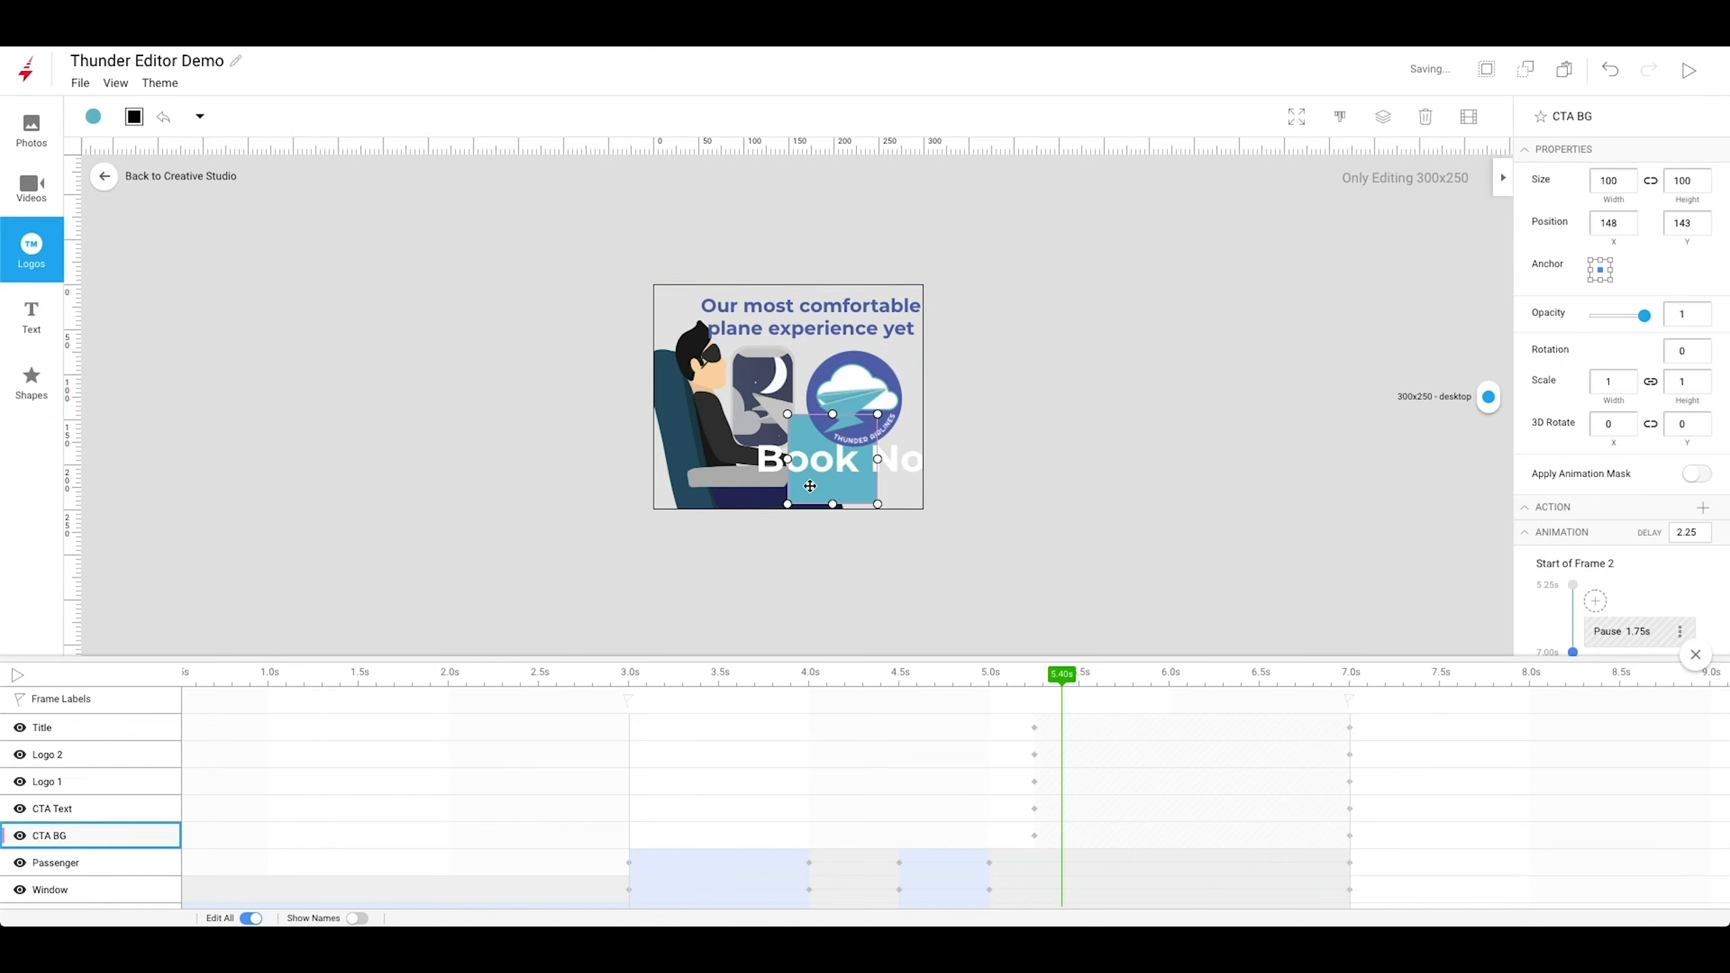
{"action": "left_click_drag", "start_coordinate": [787, 414], "coordinate": [757, 465]}
{"action": "left_click_drag", "start_coordinate": [835, 498], "coordinate": [861, 479]}
{"action": "left_click", "coordinate": [946, 443]}
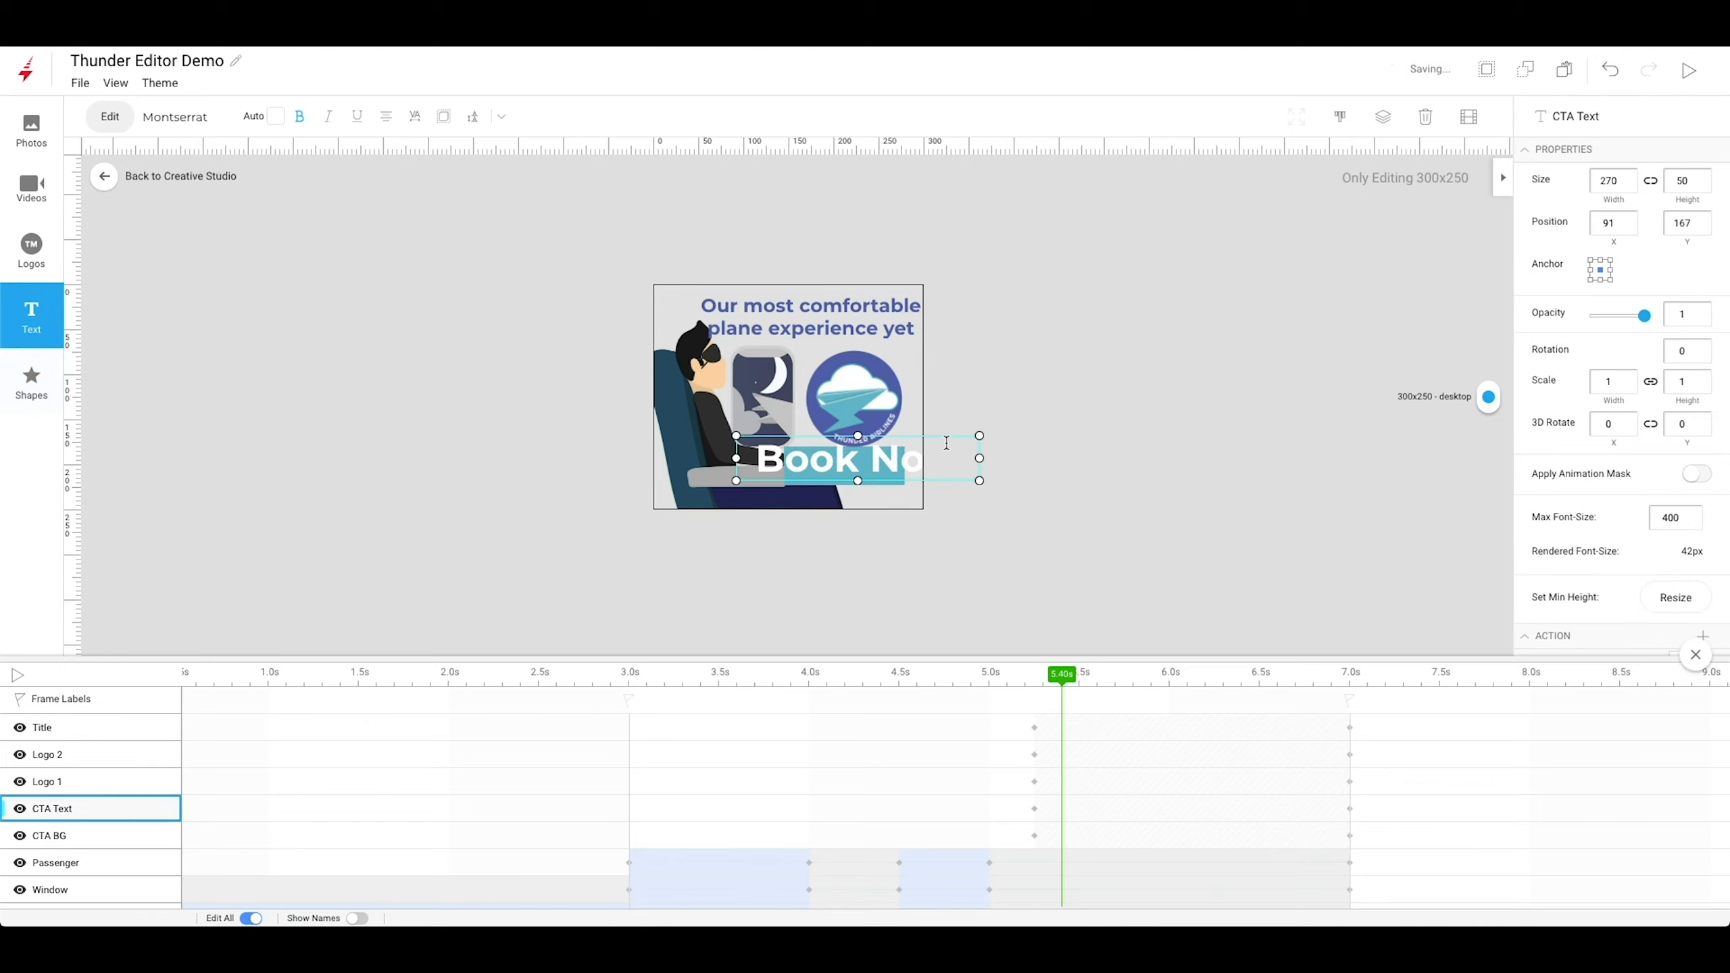
{"action": "left_click_drag", "start_coordinate": [979, 436], "coordinate": [842, 461]}
{"action": "left_click_drag", "start_coordinate": [816, 470], "coordinate": [873, 464]}
Center-align the Book Now text with its CTA background and reposition the pair beneath the logo.
{"action": "left_click", "coordinate": [885, 452], "text": "shift"}
{"action": "left_click", "coordinate": [878, 480]}
{"action": "left_click", "coordinate": [878, 467], "text": "shift"}
{"action": "left_click", "coordinate": [1339, 116]}
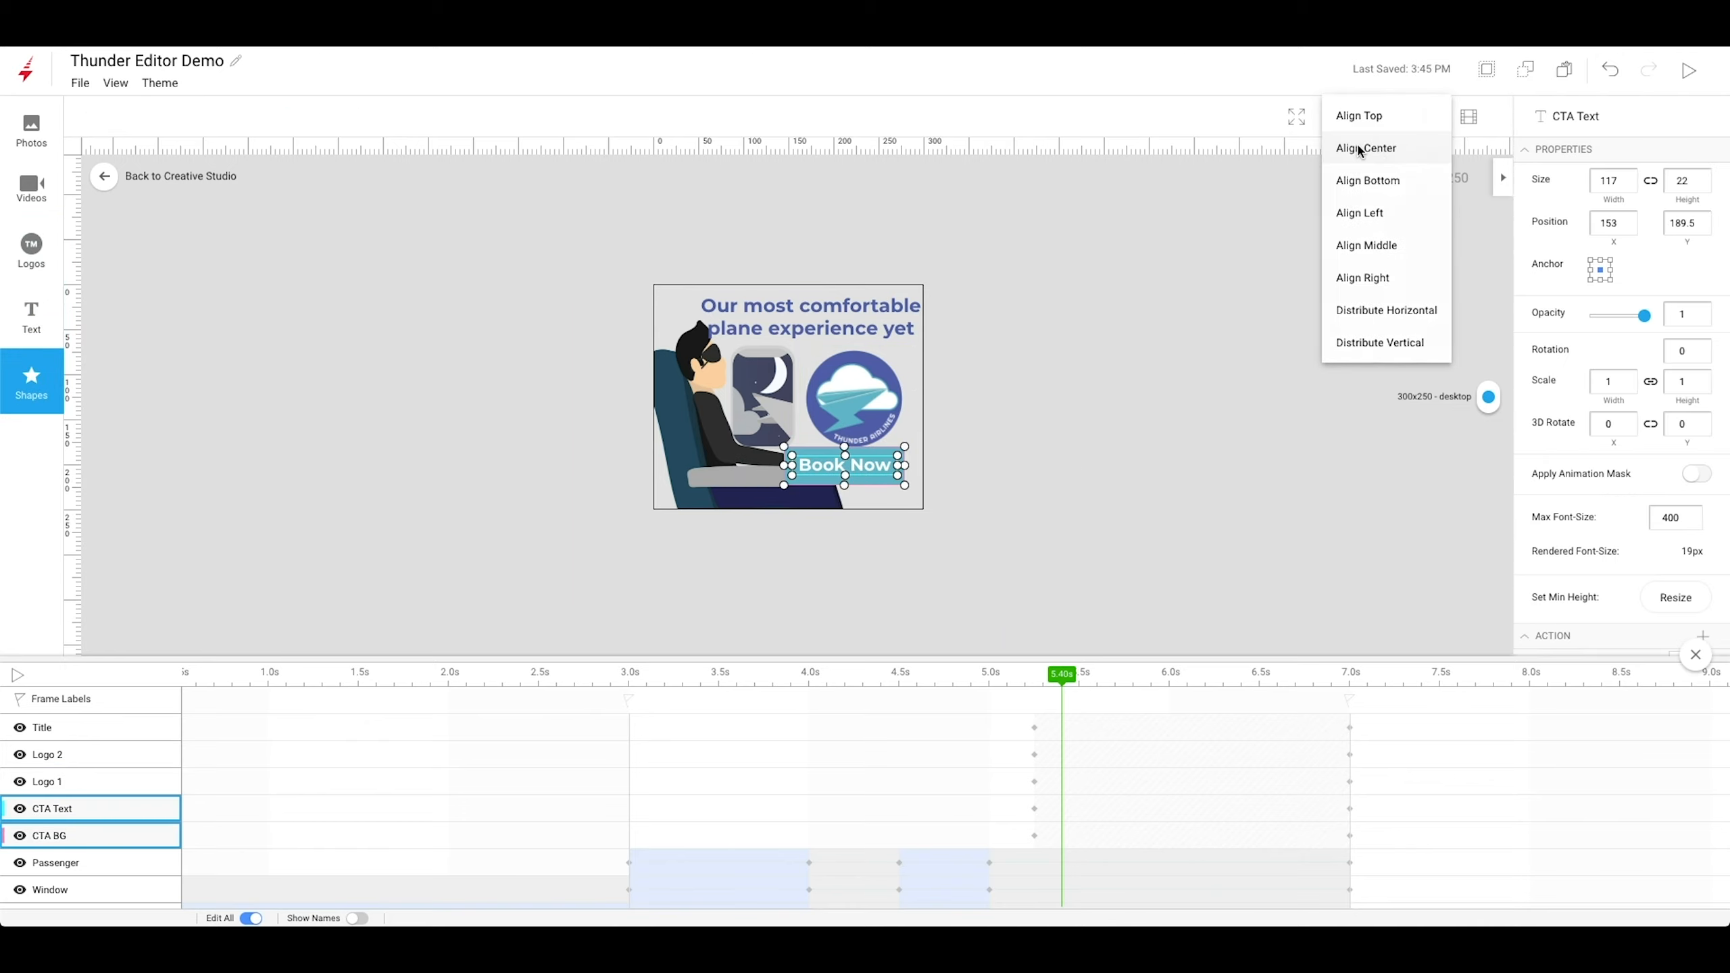
{"action": "left_click", "coordinate": [1359, 149]}
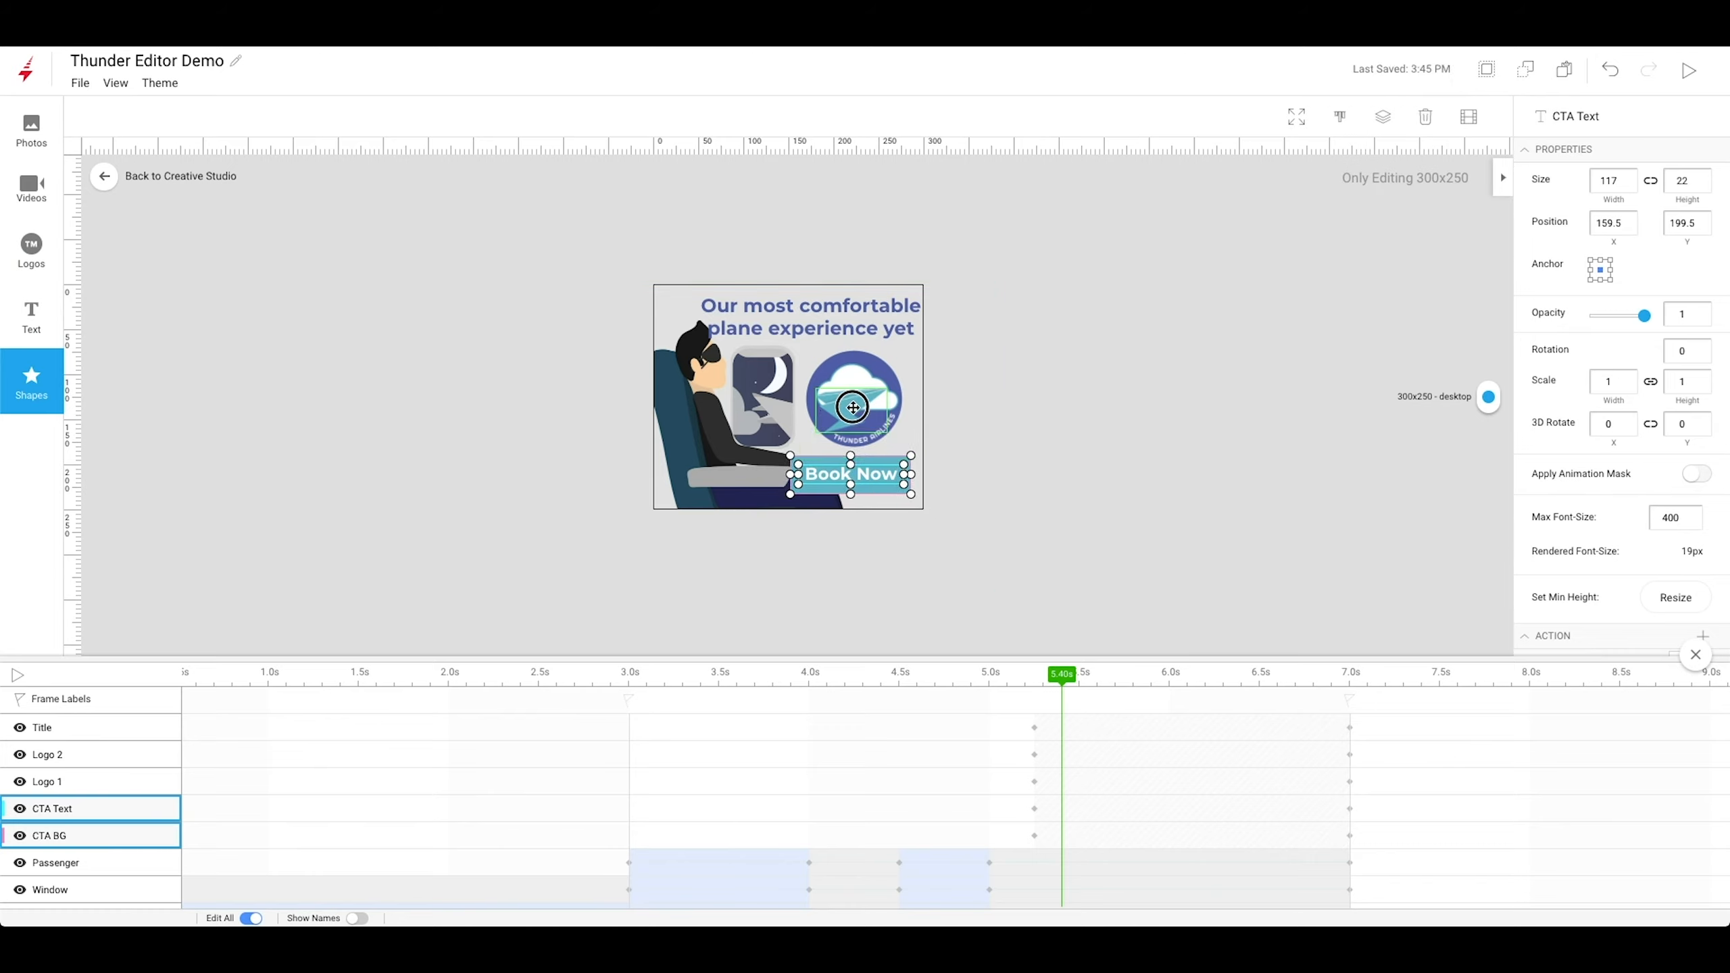
{"action": "left_click_drag", "start_coordinate": [853, 407], "coordinate": [854, 399]}
Shrink the title to about 221 × 42 and set its letter spacing to -1.
{"action": "left_click", "coordinate": [819, 319]}
{"action": "left_click_drag", "start_coordinate": [930, 296], "coordinate": [840, 319]}
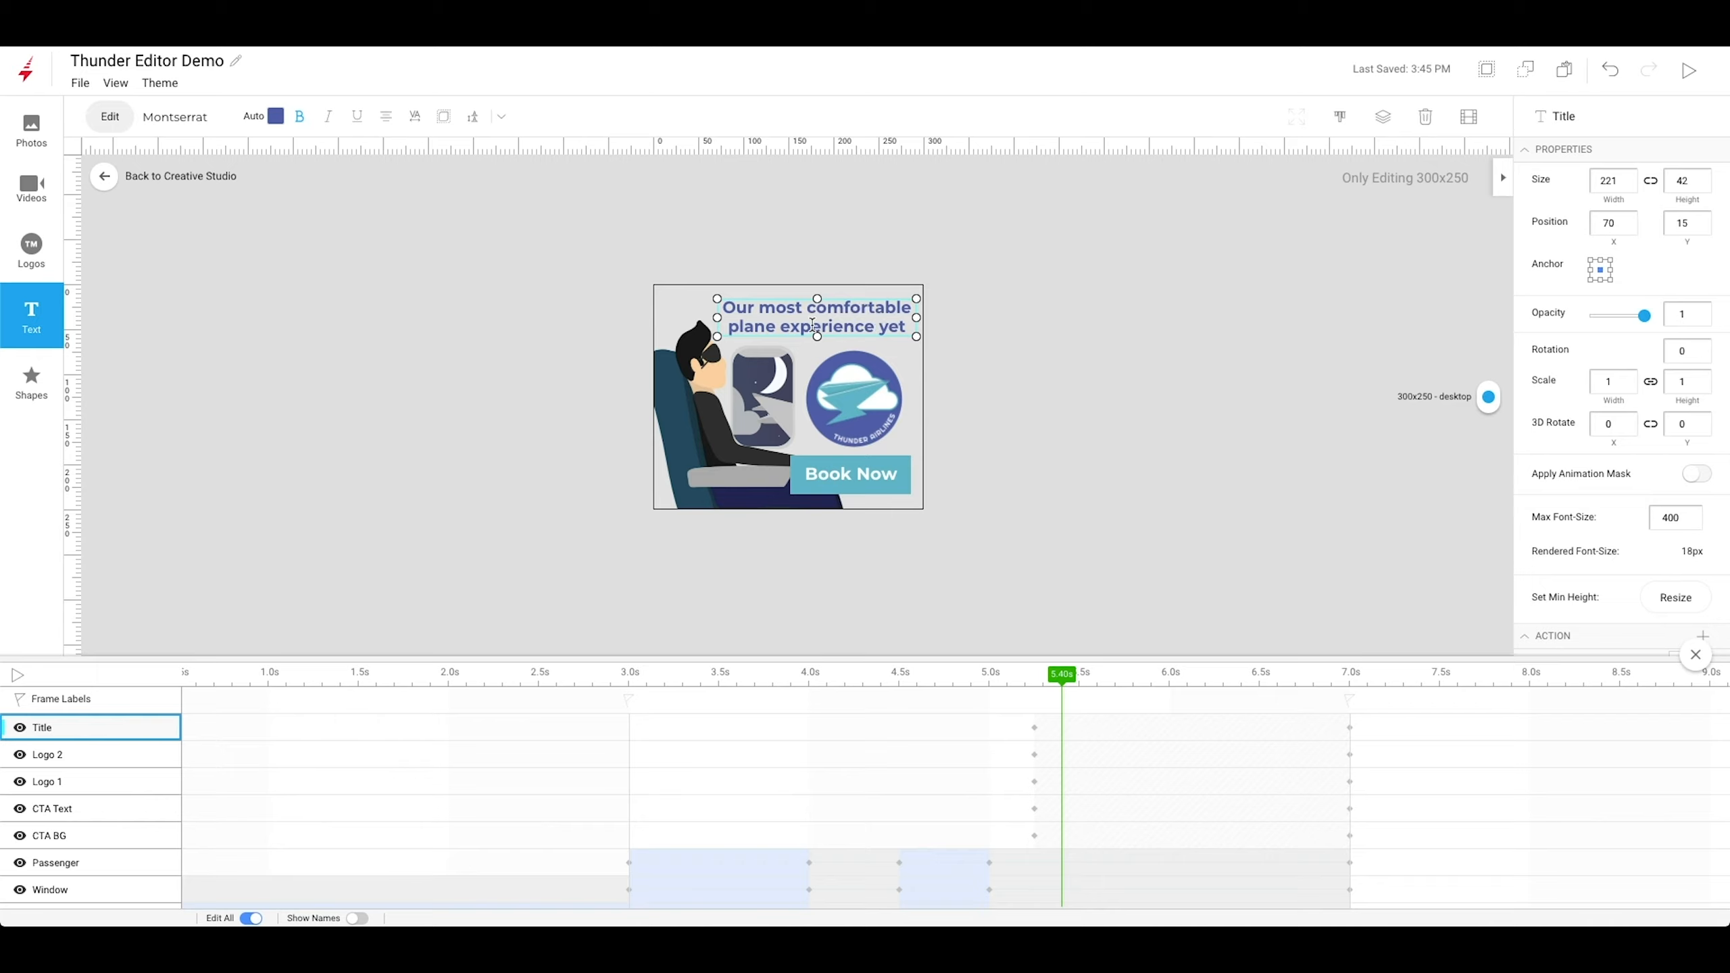
{"action": "left_click", "coordinate": [415, 117]}
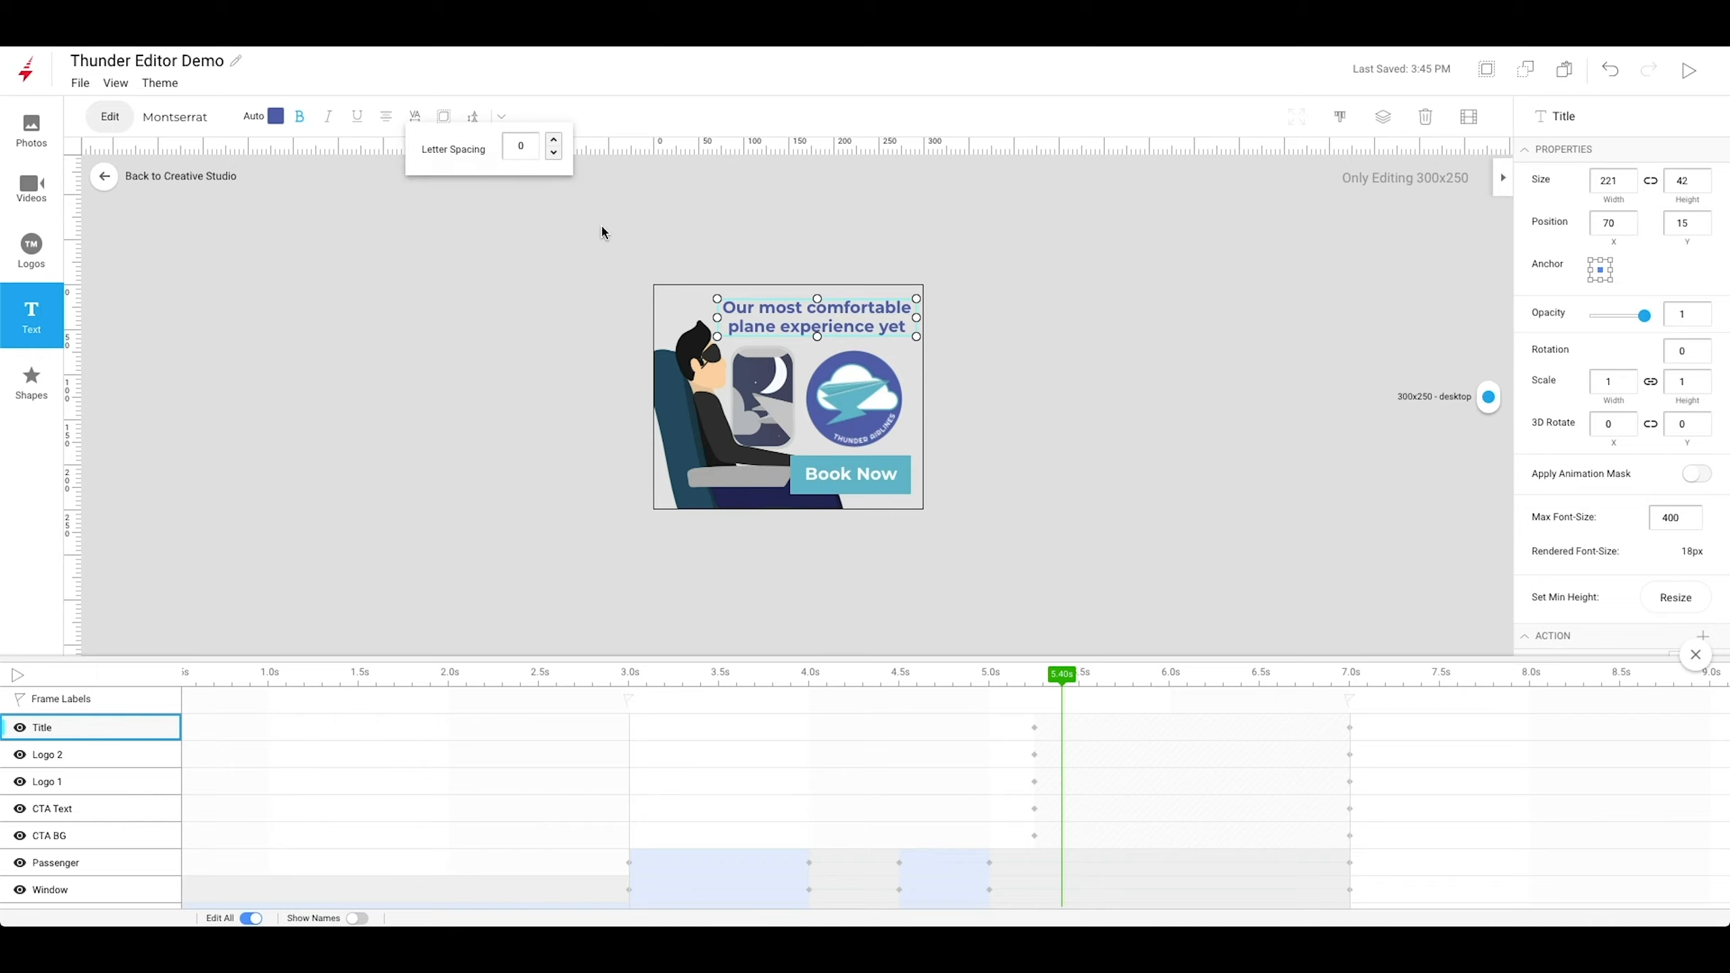
{"action": "left_click", "coordinate": [554, 154]}
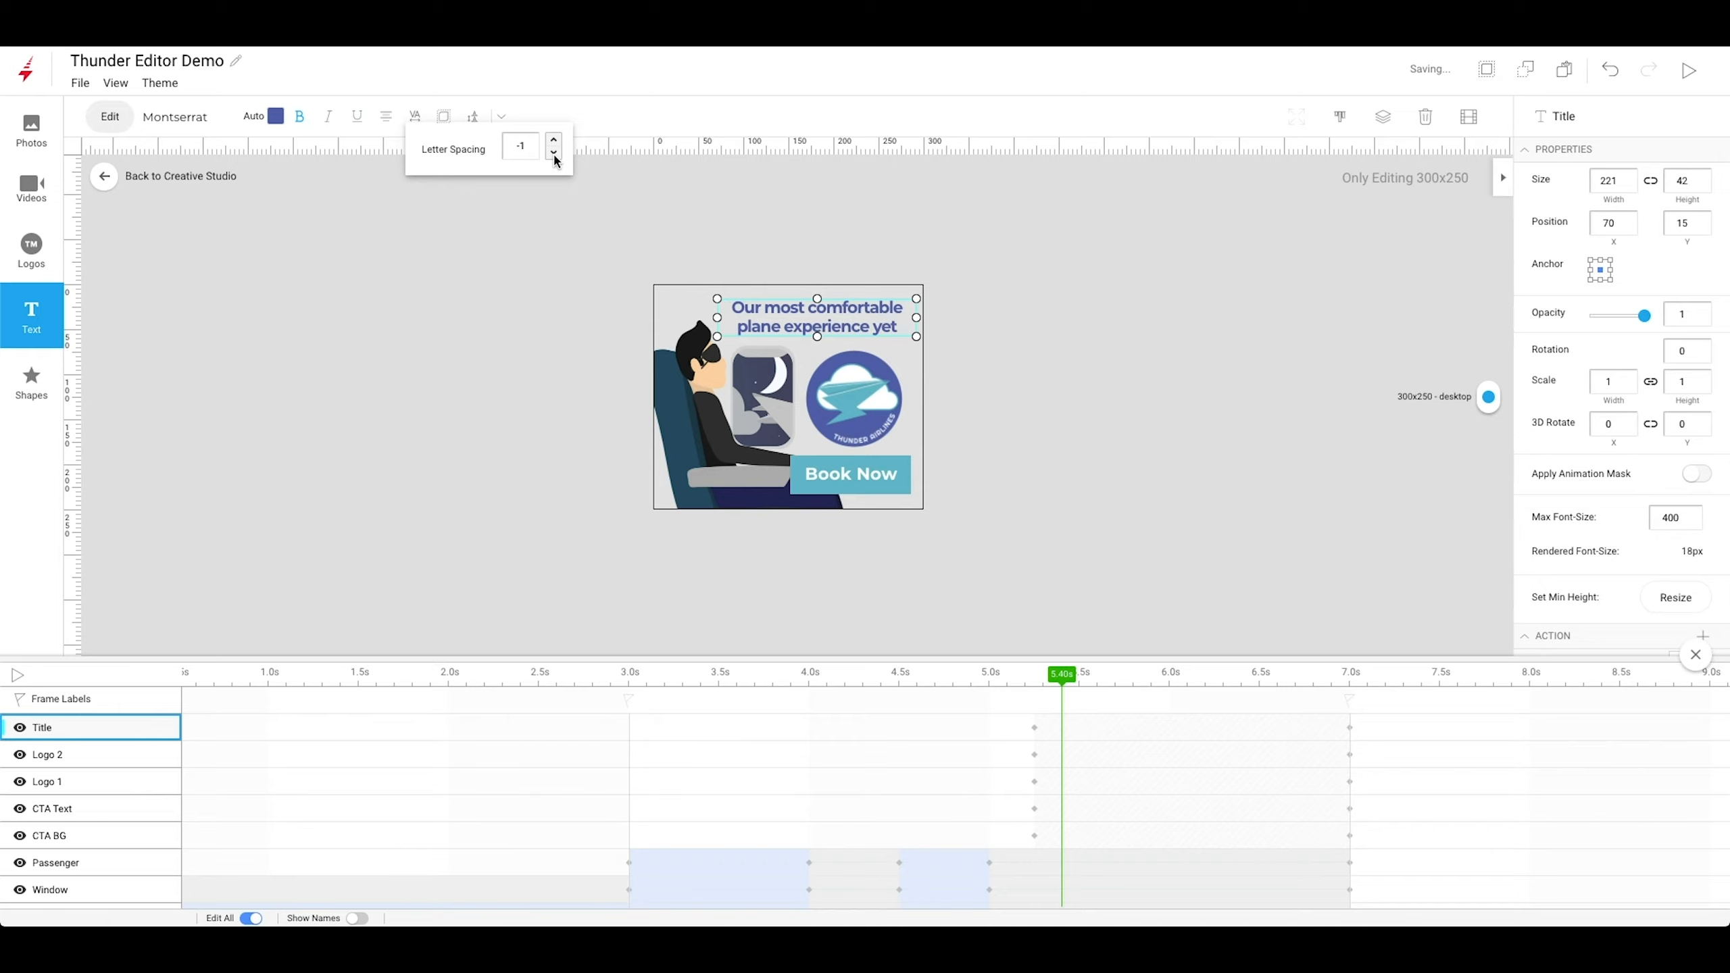
Tighten the title's custom line spacing and shift the title slightly toward the ad's right edge.
{"action": "left_click", "coordinate": [475, 117]}
{"action": "left_click", "coordinate": [600, 303]}
{"action": "left_click", "coordinate": [600, 303]}
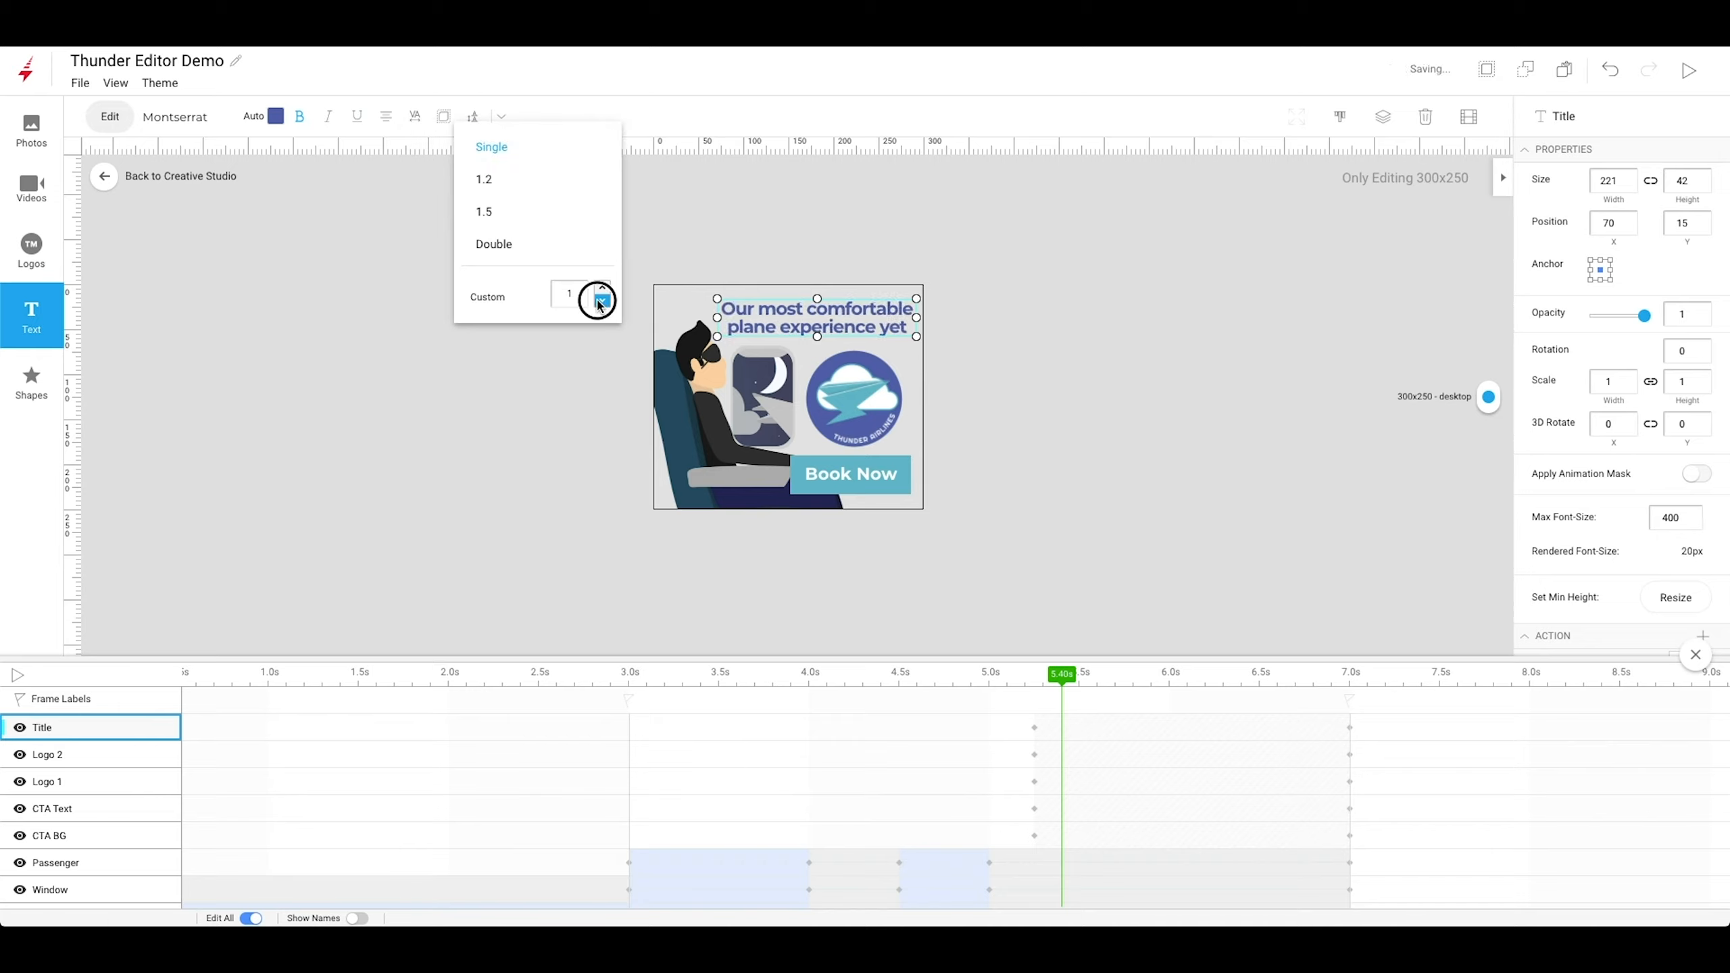
{"action": "left_click", "coordinate": [600, 303]}
{"action": "left_click", "coordinate": [878, 252]}
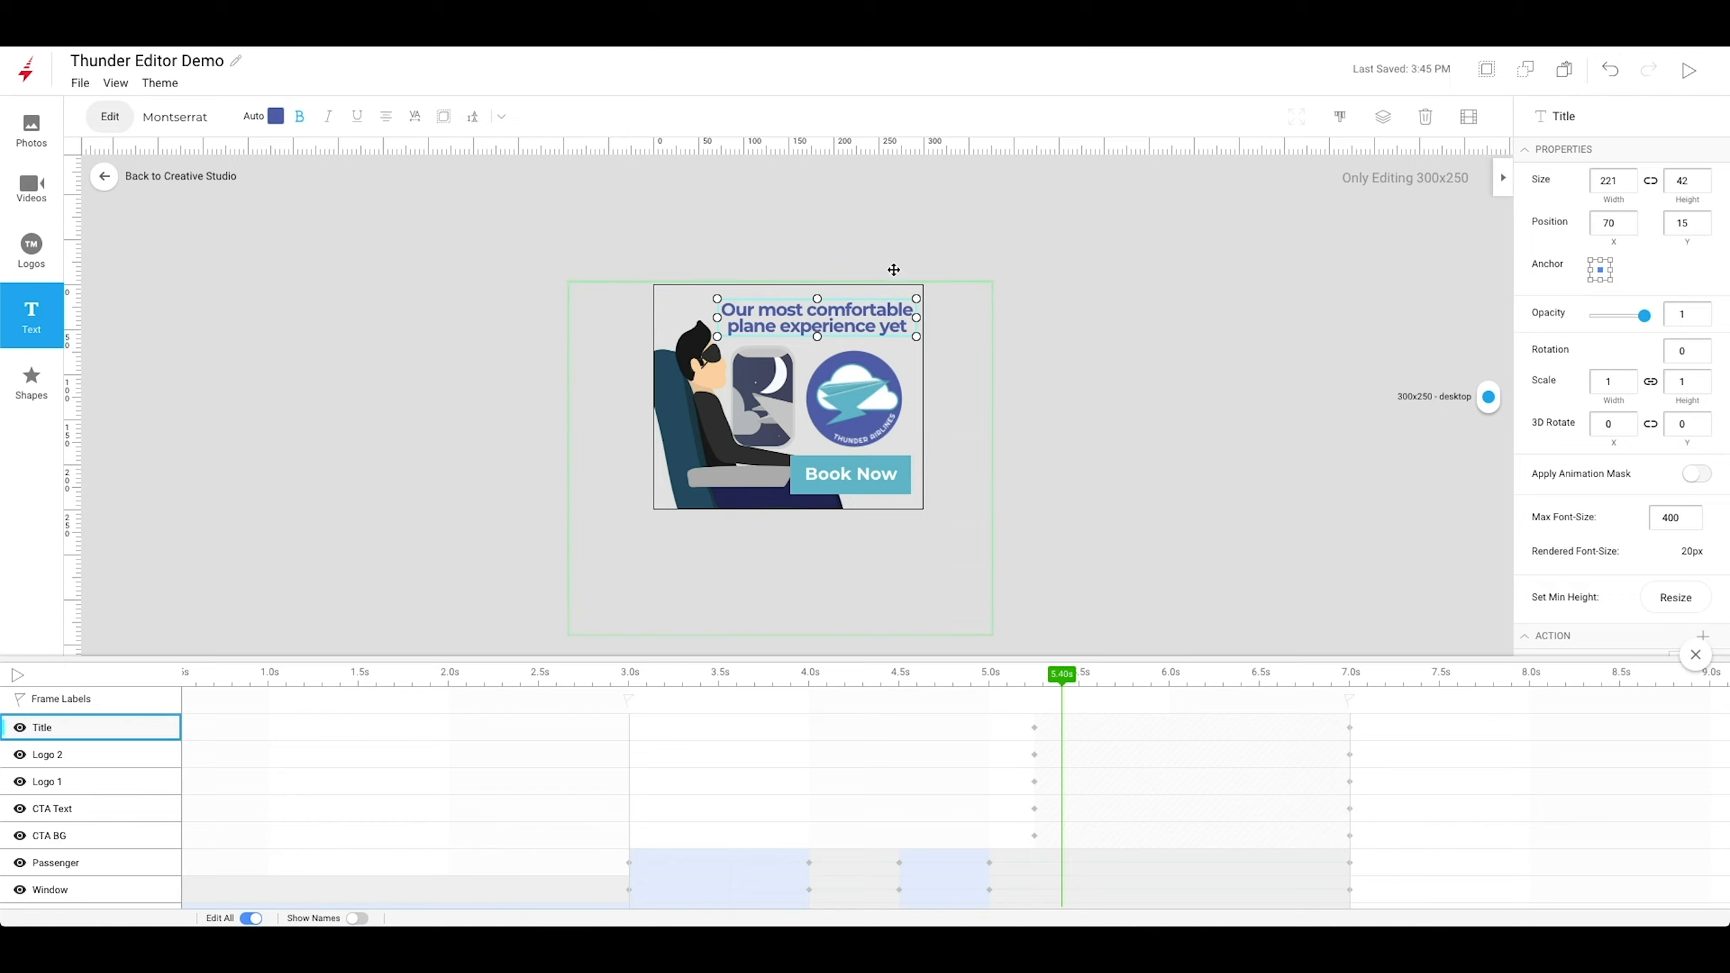
{"action": "left_click", "coordinate": [1094, 240]}
{"action": "left_click_drag", "start_coordinate": [876, 317], "coordinate": [881, 319]}
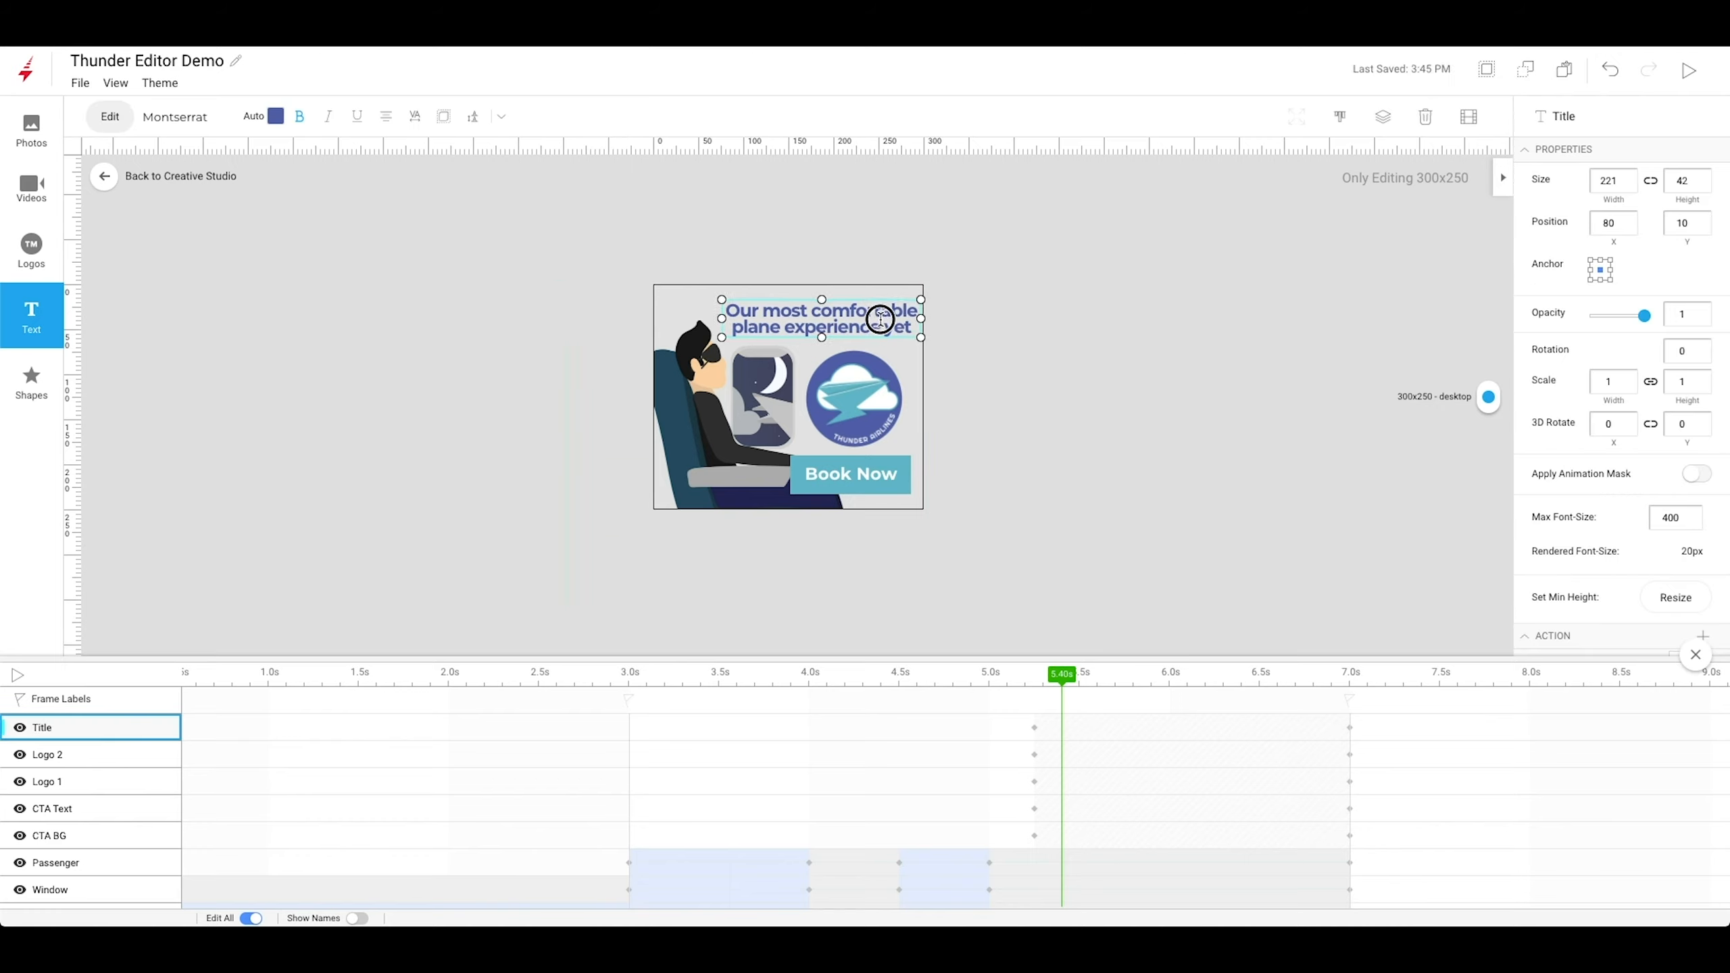
{"action": "left_click", "coordinate": [1082, 359]}
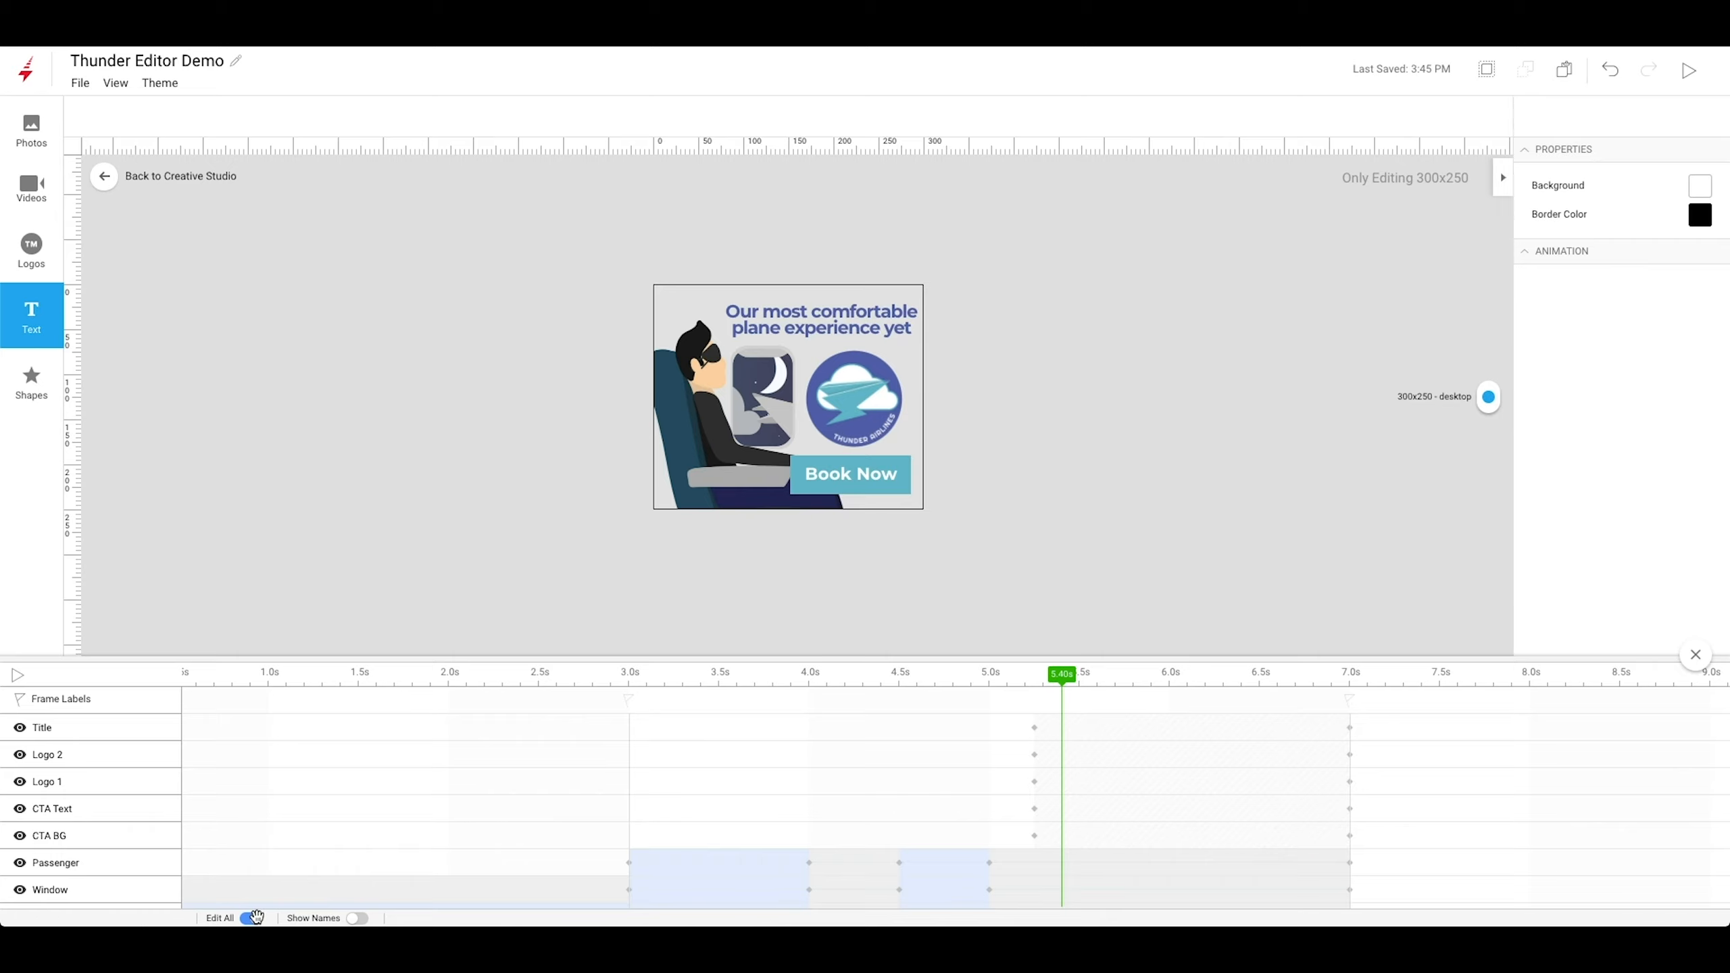
Turn off Edit All, end CTA BG's animation at 5.75 s, and set its 5.25 s keyframe to about Y 179 and opacity 0.
{"action": "left_click", "coordinate": [253, 918]}
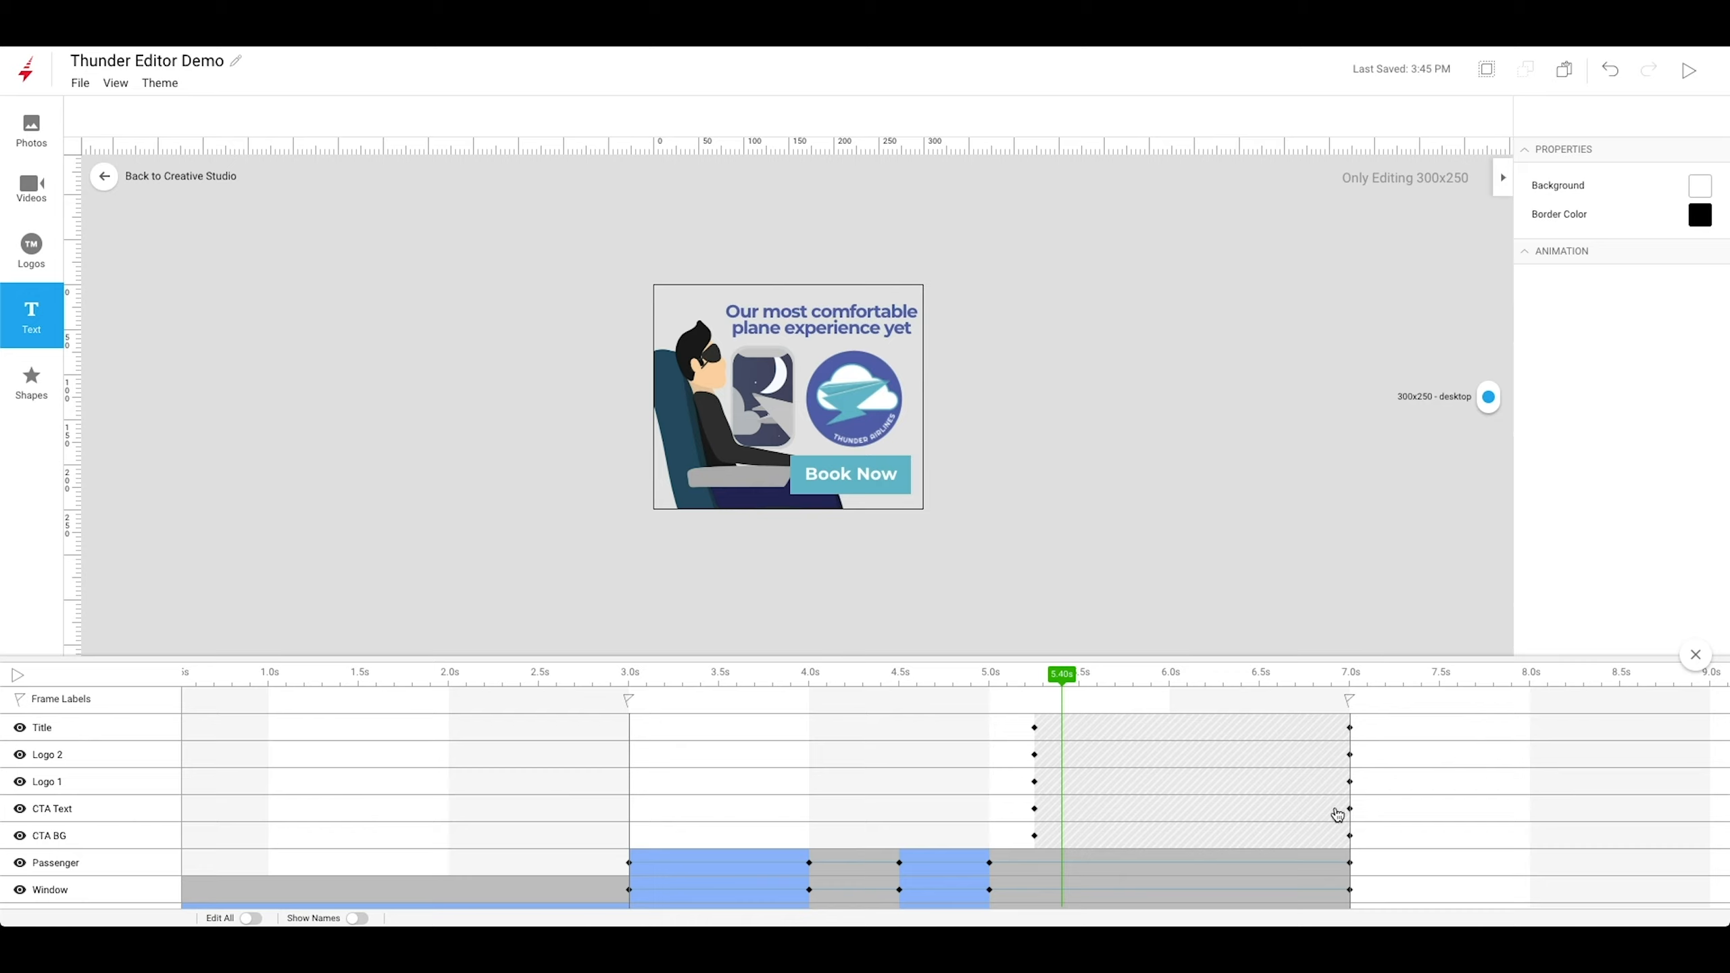
{"action": "left_click_drag", "start_coordinate": [1351, 843], "coordinate": [1124, 860]}
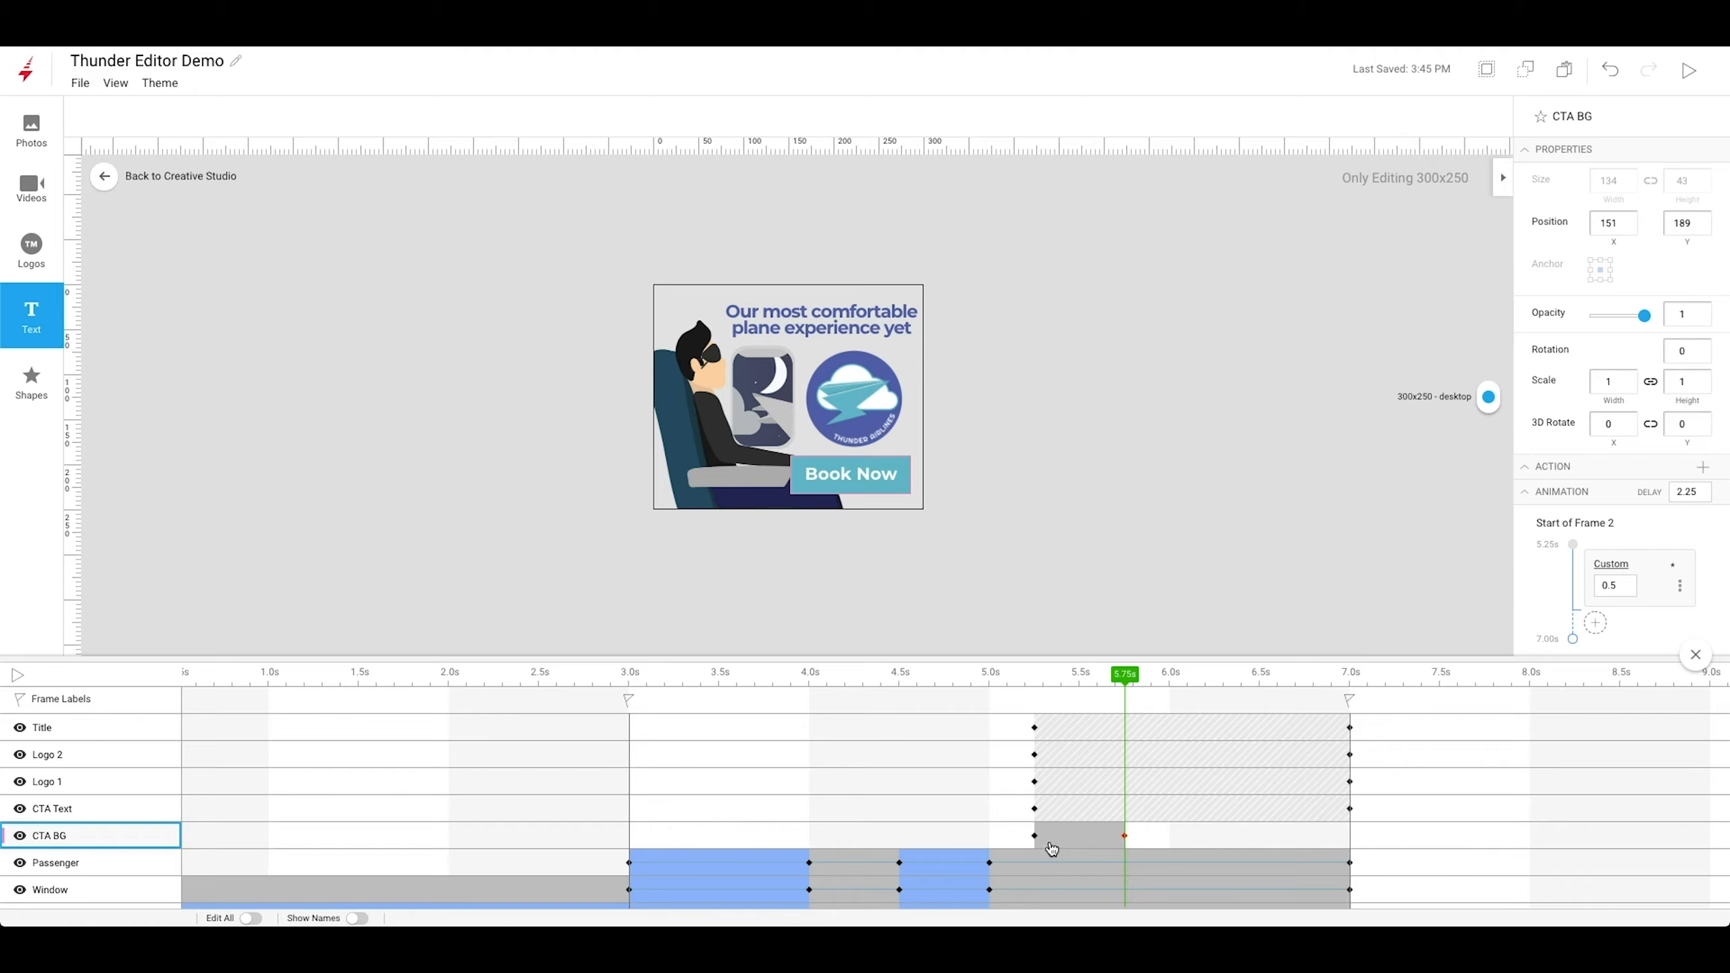
{"action": "left_click", "coordinate": [1035, 836]}
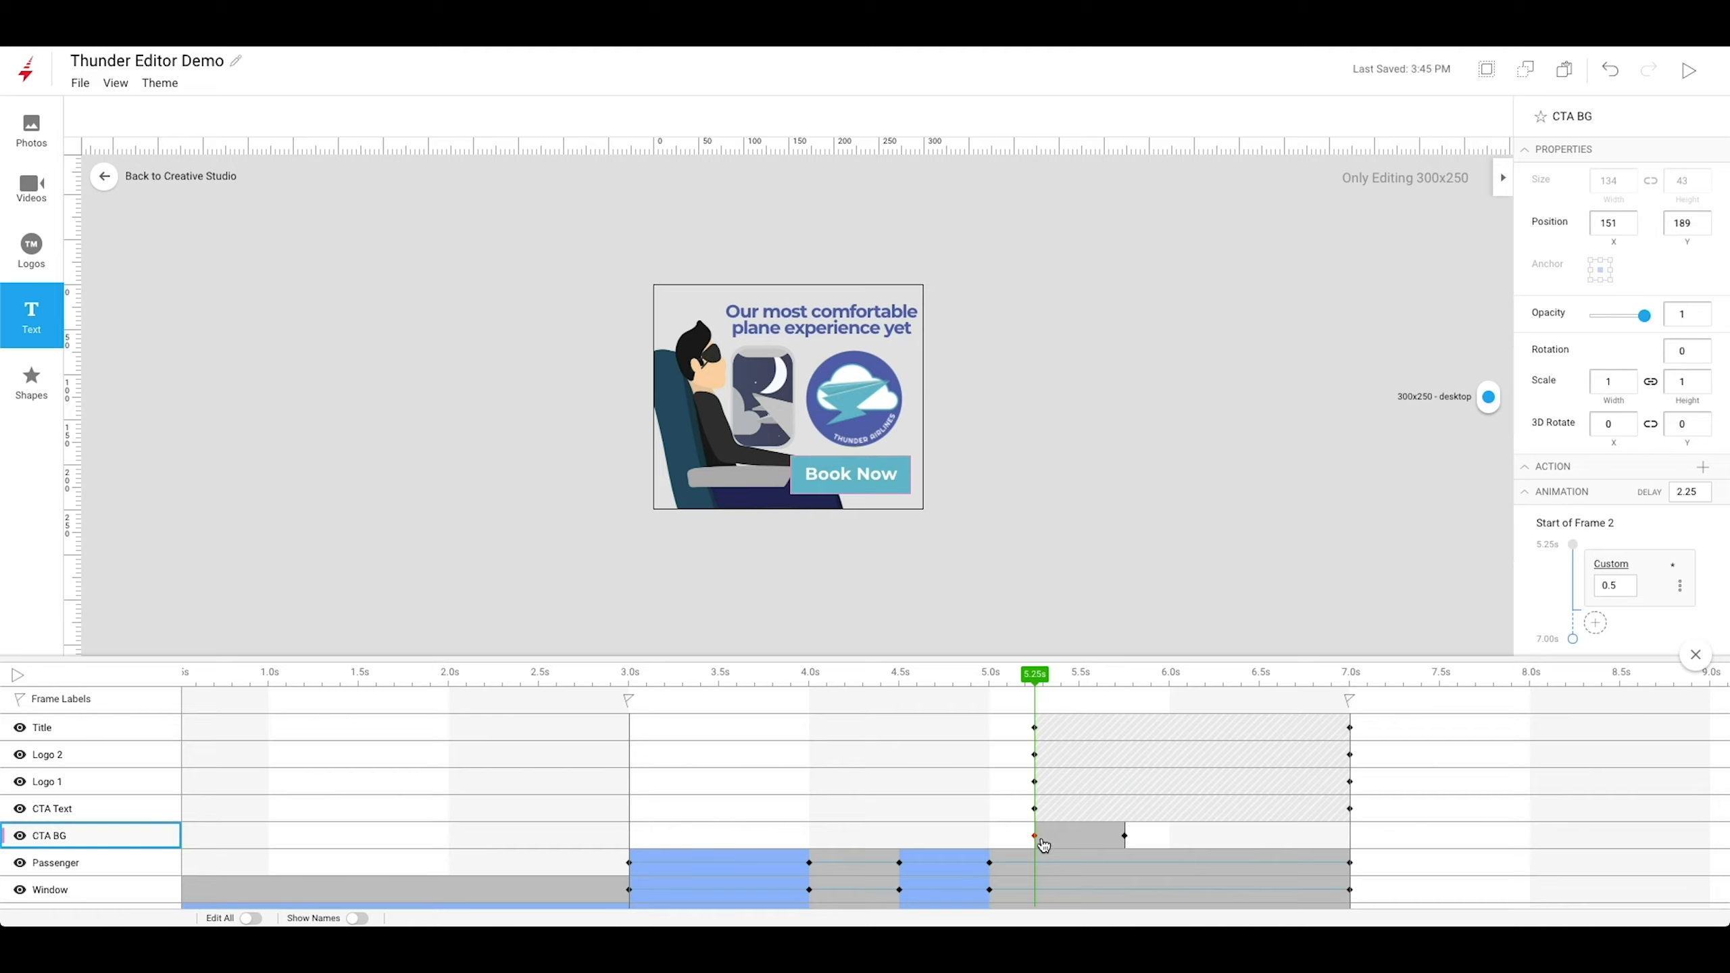
{"action": "left_click", "coordinate": [1044, 843]}
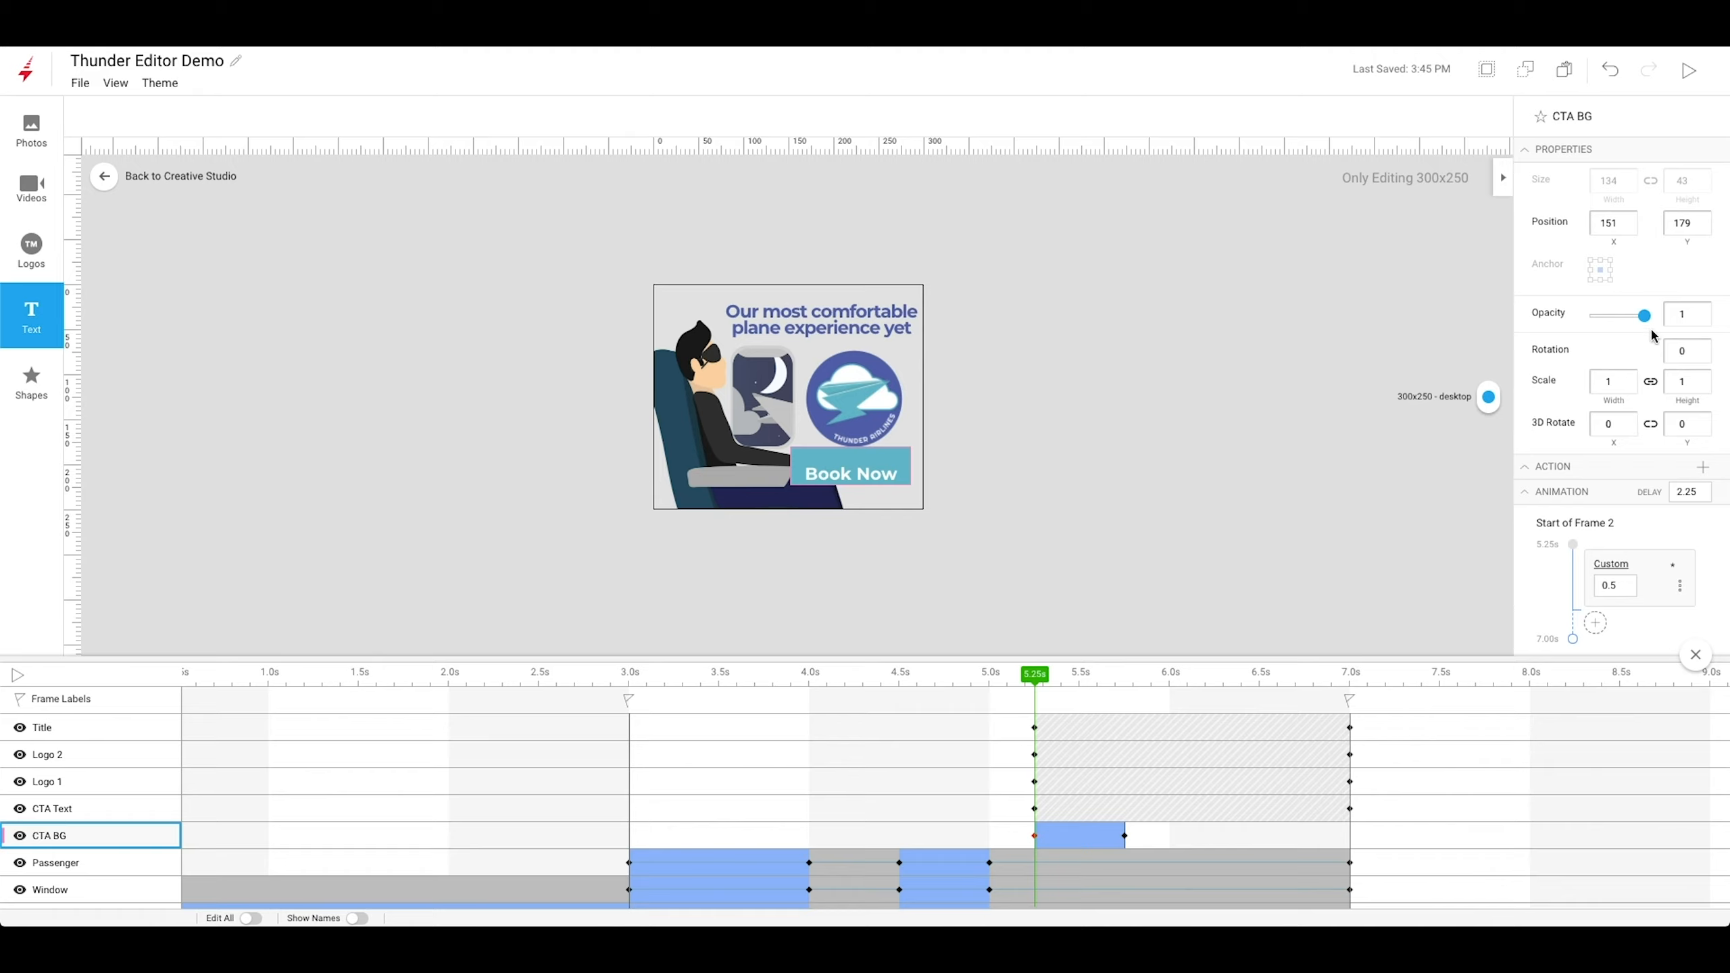
{"action": "left_click_drag", "start_coordinate": [1648, 326], "coordinate": [1563, 325]}
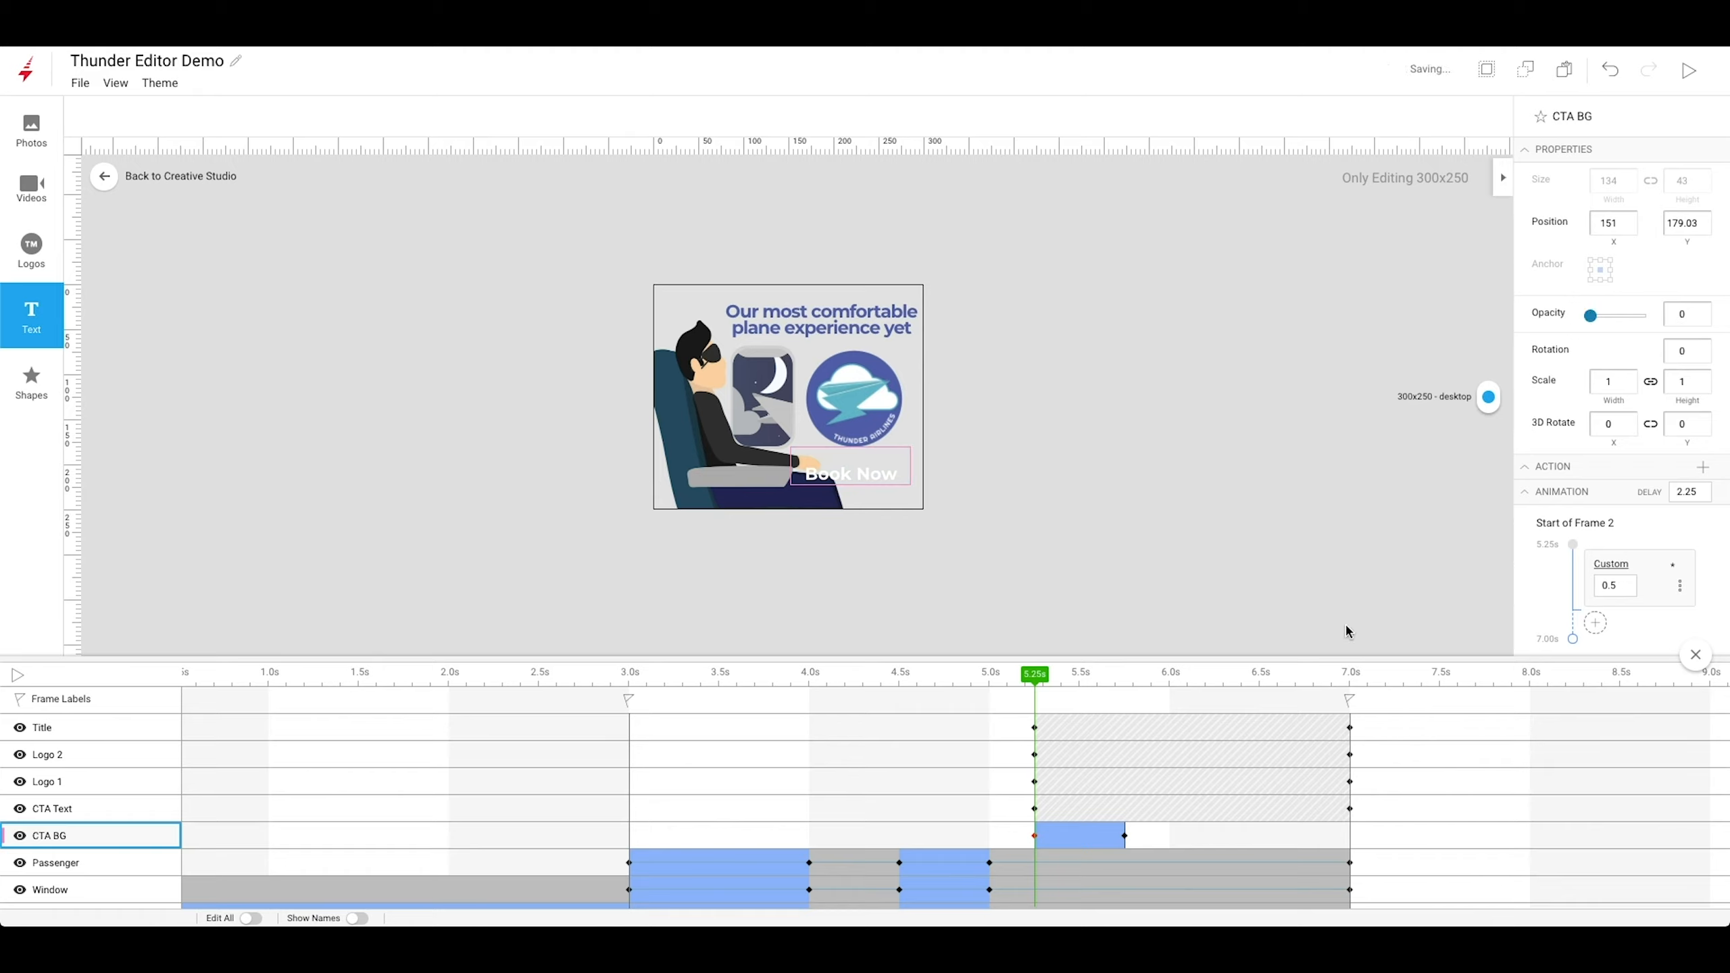
Set the easing of CTA BG's 5.25–5.75 s animation to Ease Out Quad.
{"action": "right_click", "coordinate": [1070, 830]}
{"action": "left_click", "coordinate": [1106, 801]}
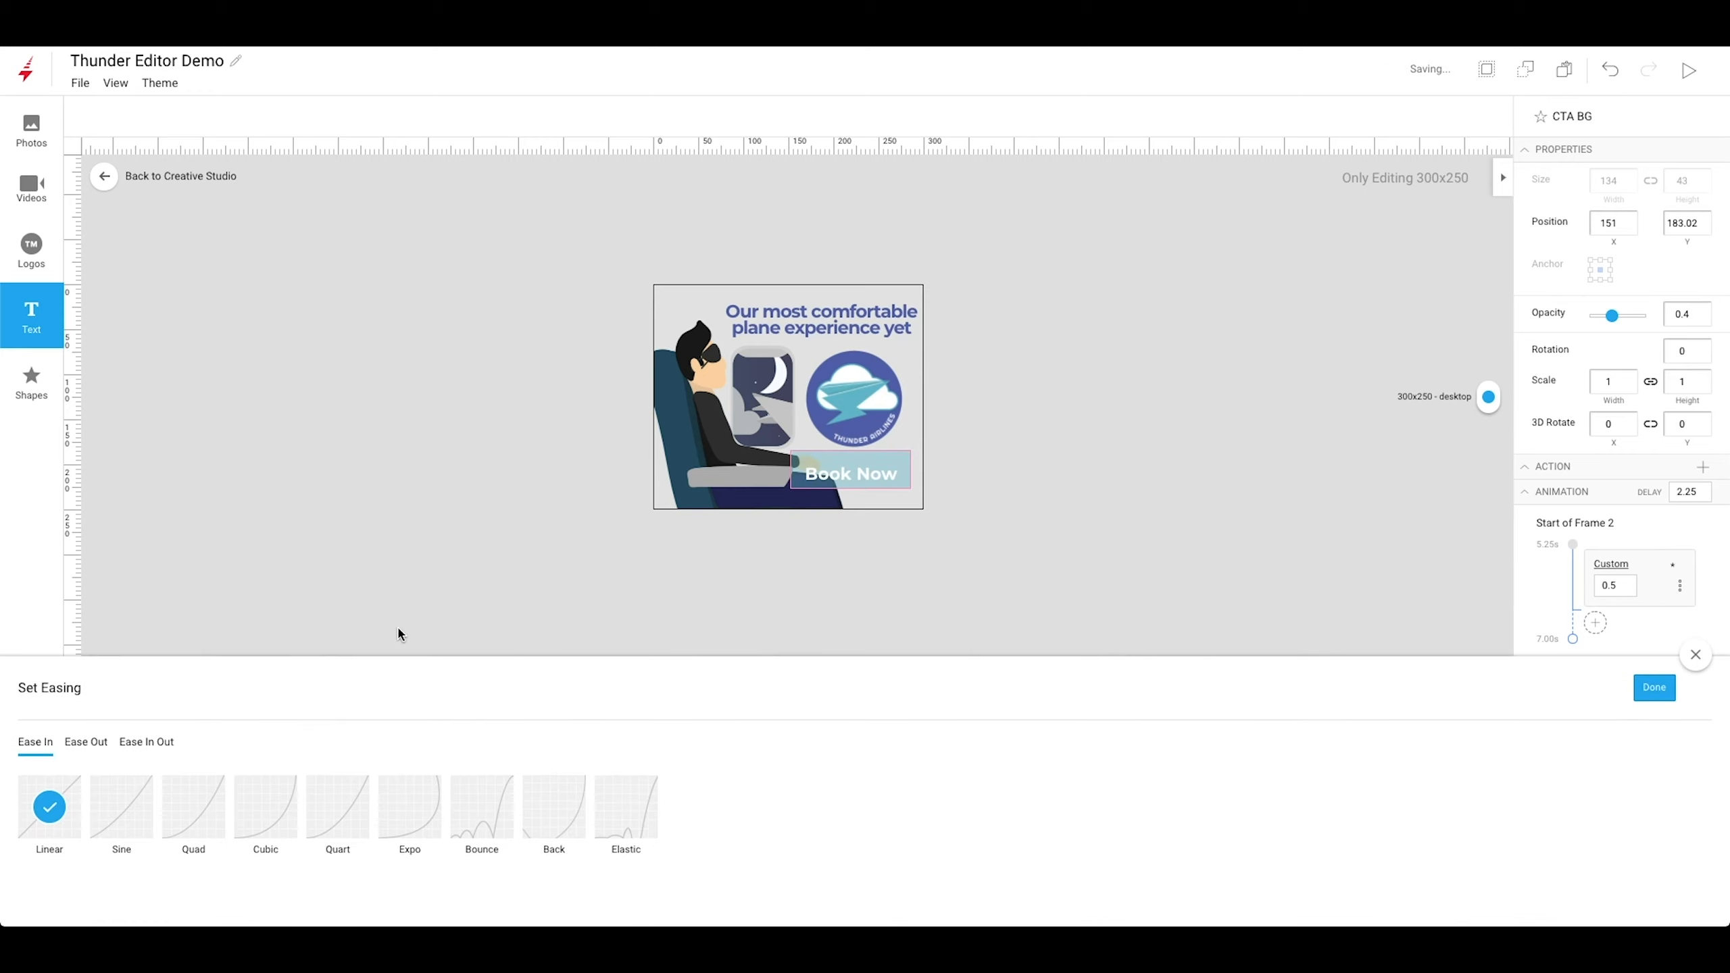
{"action": "left_click", "coordinate": [177, 831]}
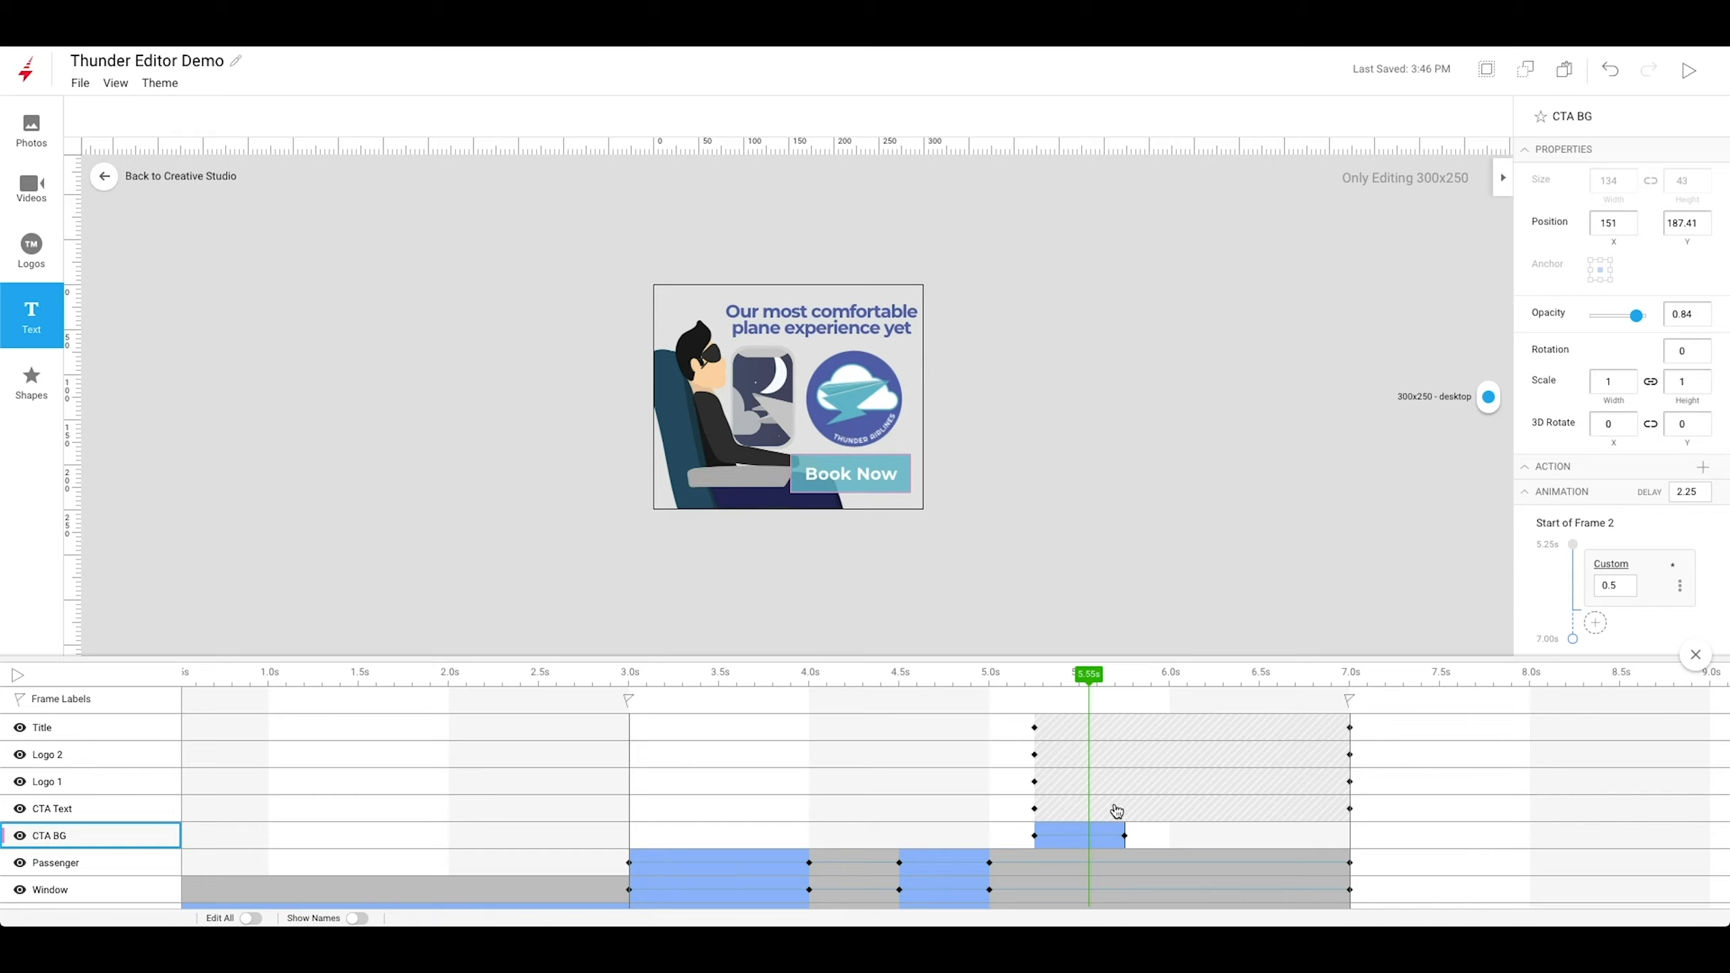
Insert a keyframe at 7.0 s for CTA BG and scrub the timeline to check its fade-in.
{"action": "left_click", "coordinate": [1125, 836]}
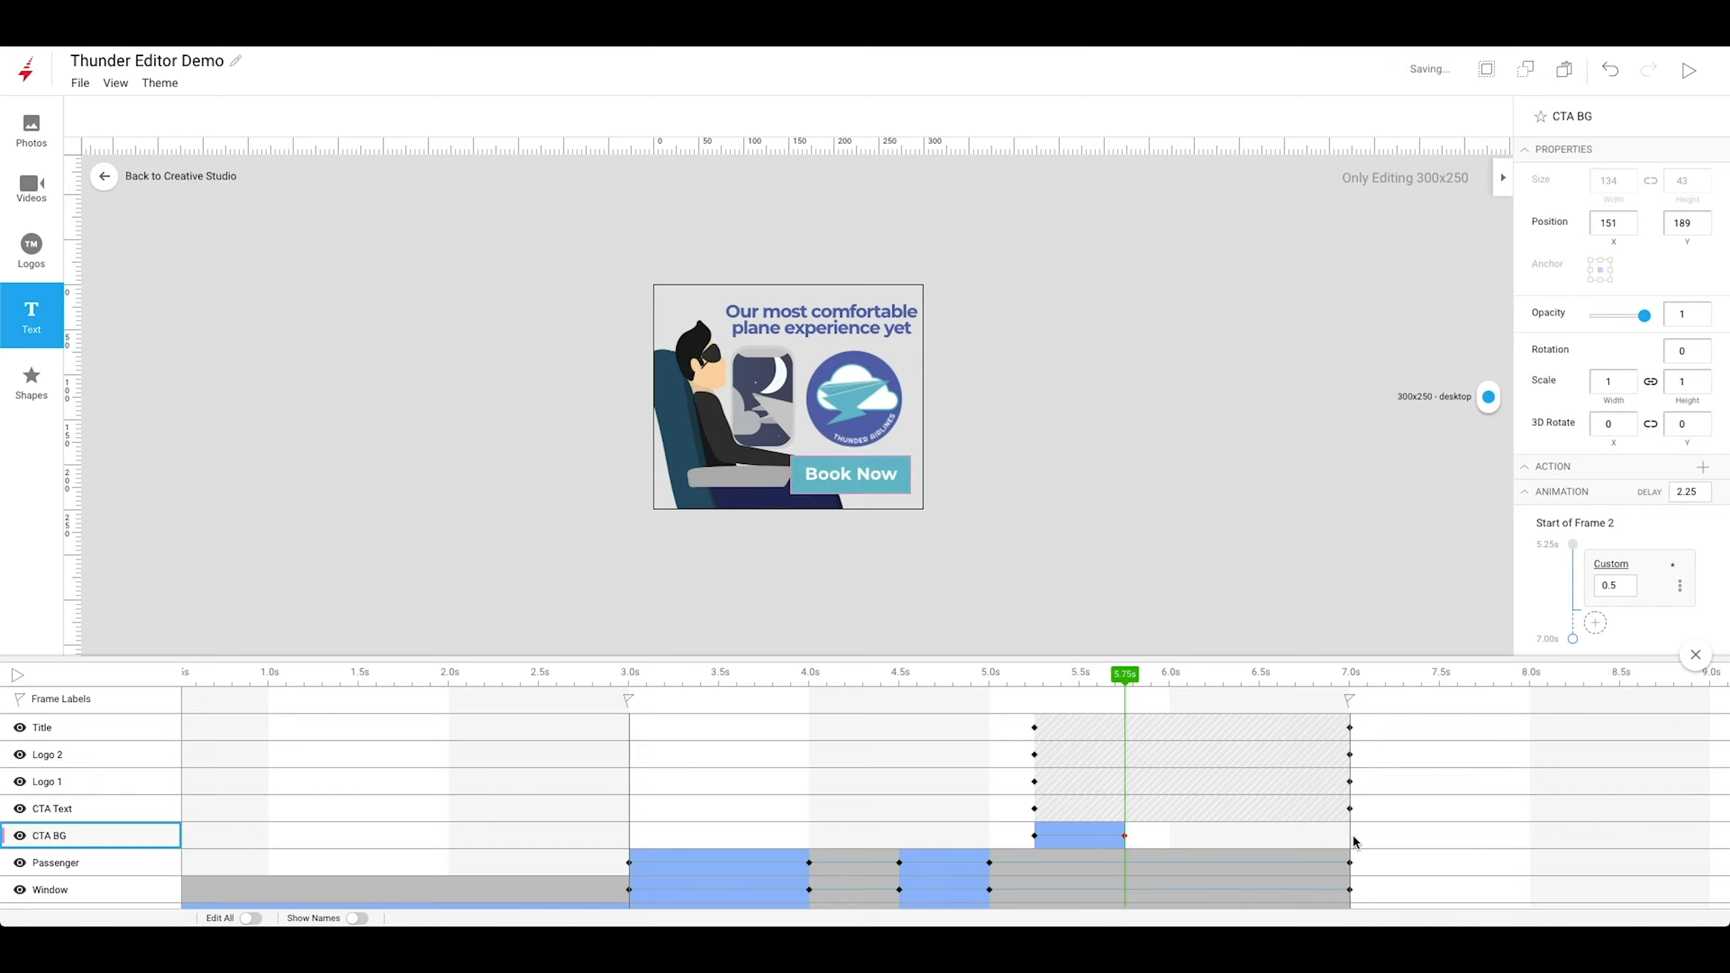
{"action": "left_click", "coordinate": [1350, 839]}
{"action": "right_click", "coordinate": [1349, 838]}
{"action": "left_click", "coordinate": [1421, 392]}
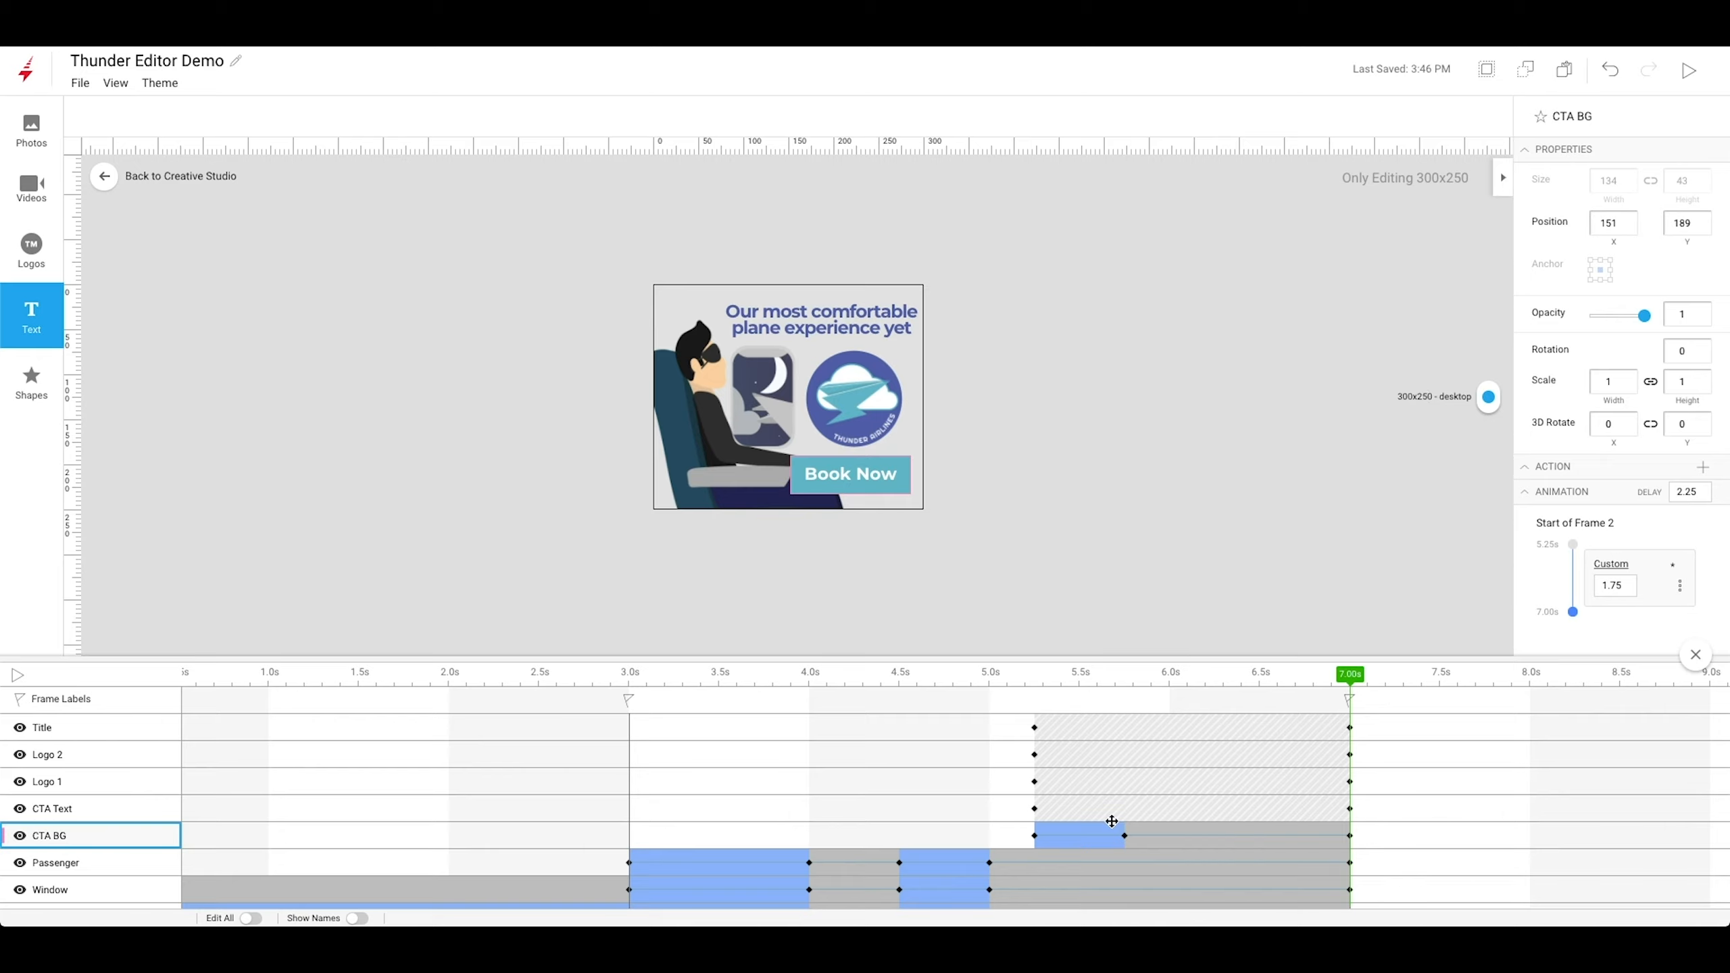
{"action": "left_click_drag", "start_coordinate": [1067, 687], "coordinate": [1115, 695]}
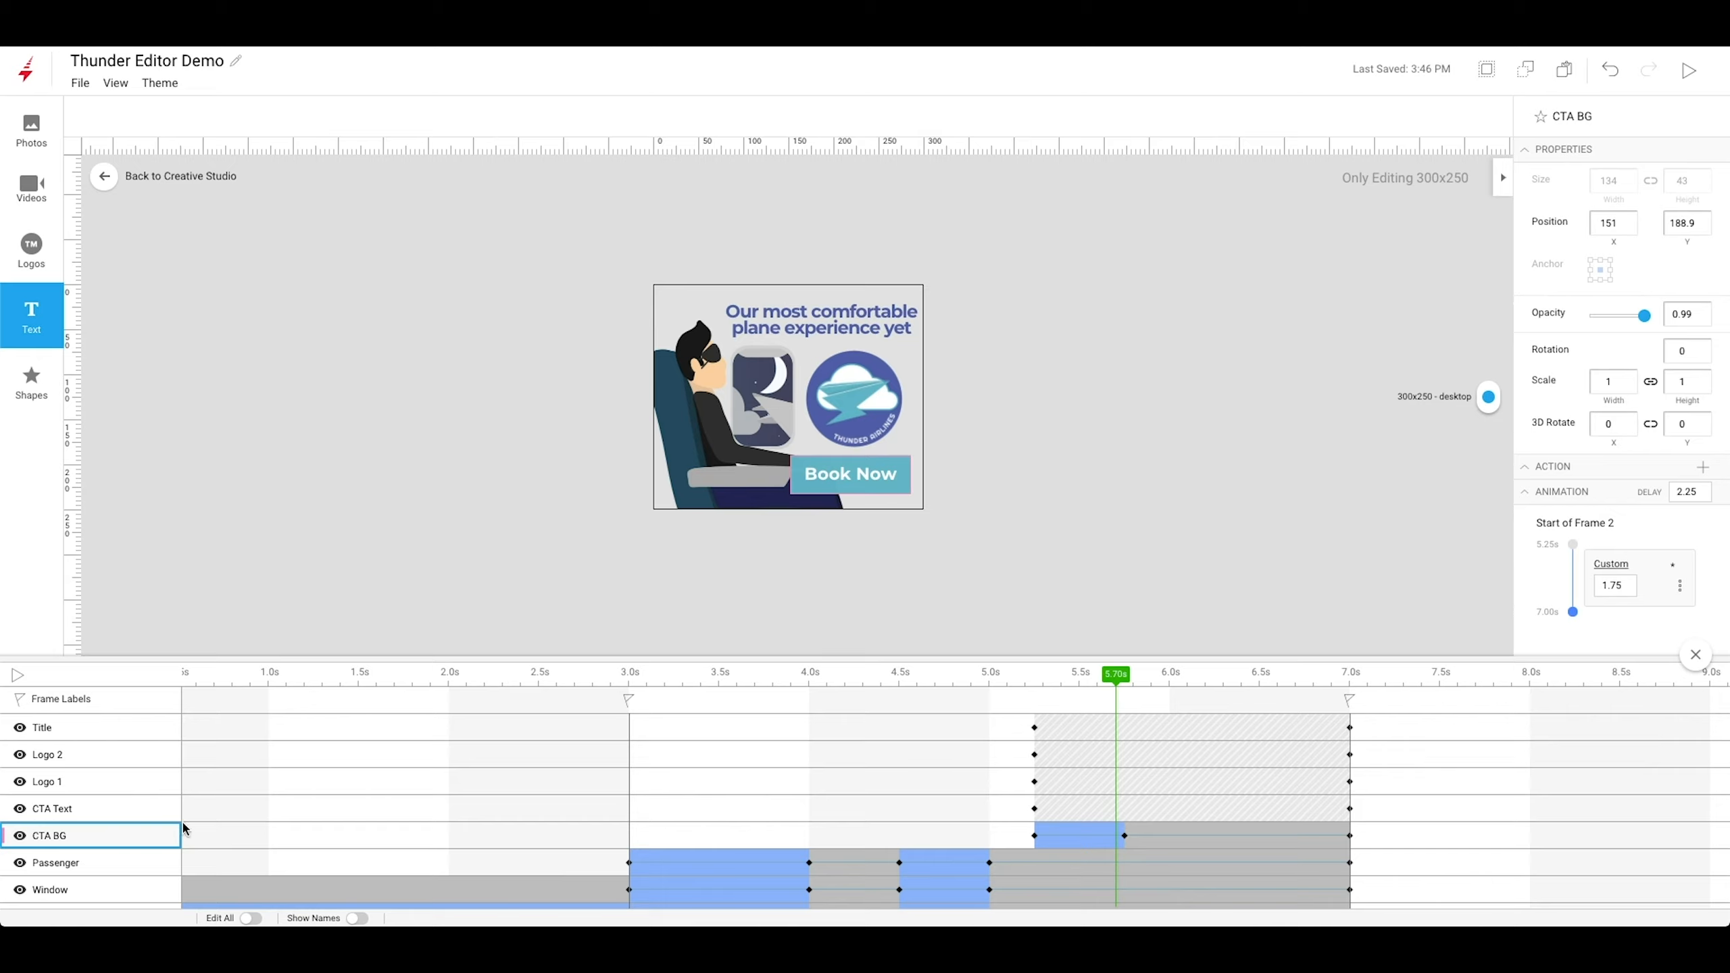
Copy CTA BG's animations and paste them onto the CTA Text, Logo 1, Logo 2 and Title layers.
{"action": "left_click", "coordinate": [155, 838]}
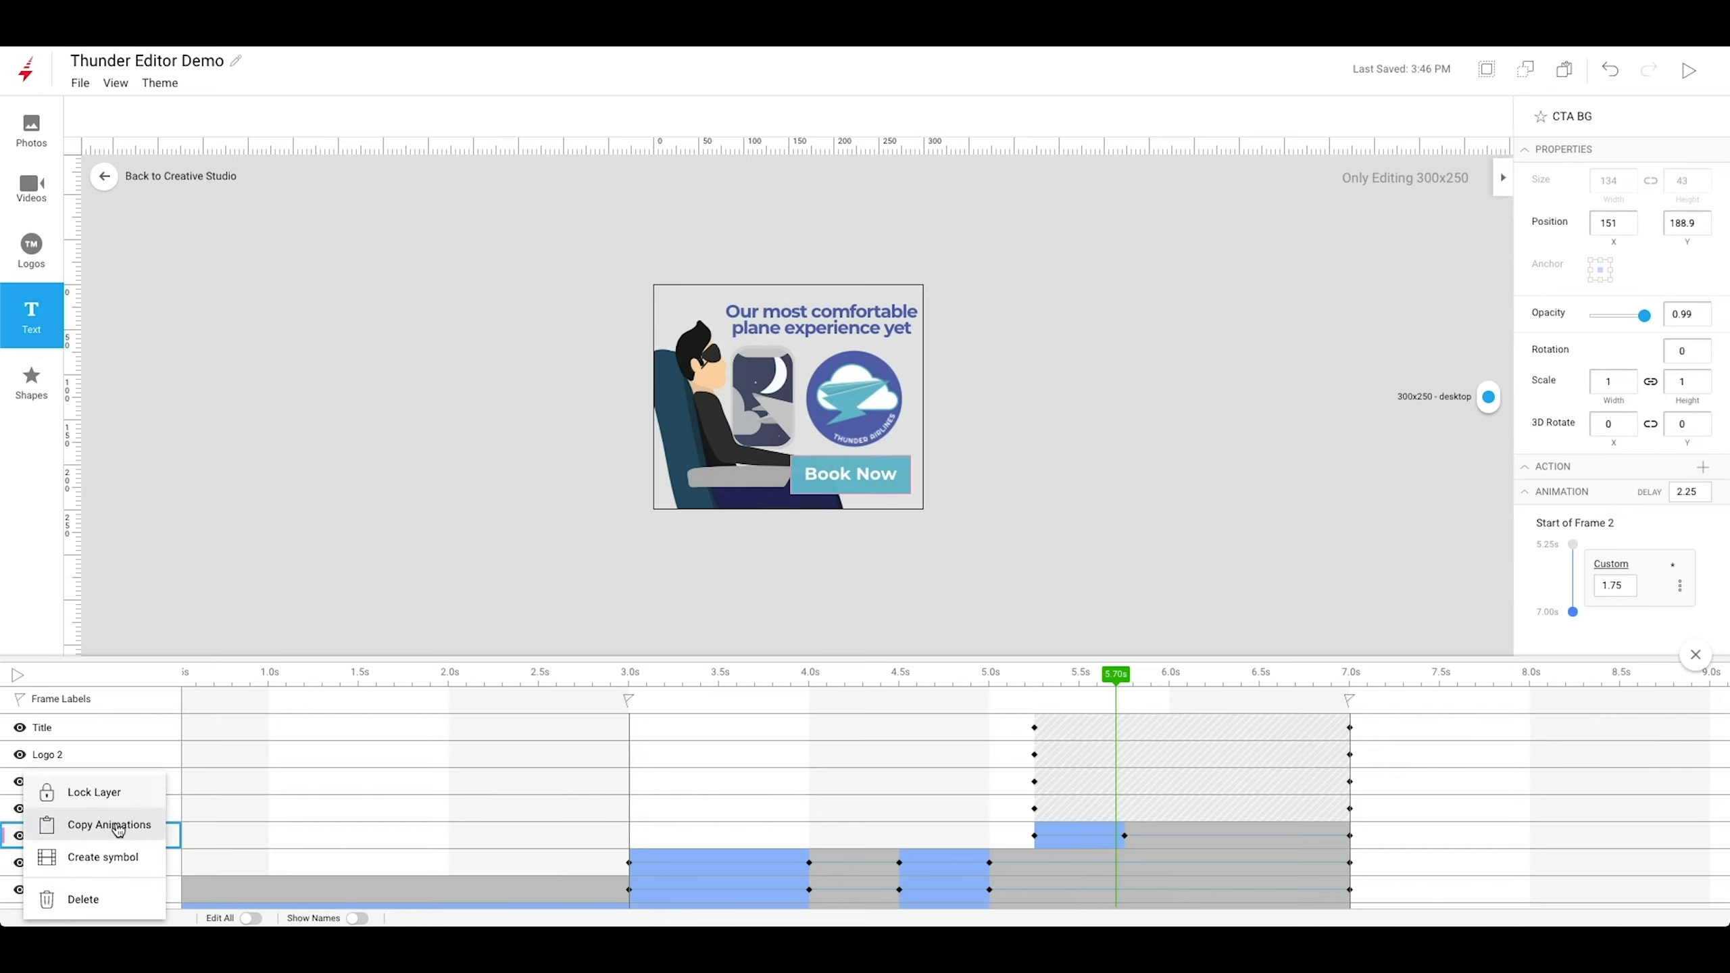
{"action": "left_click", "coordinate": [119, 830]}
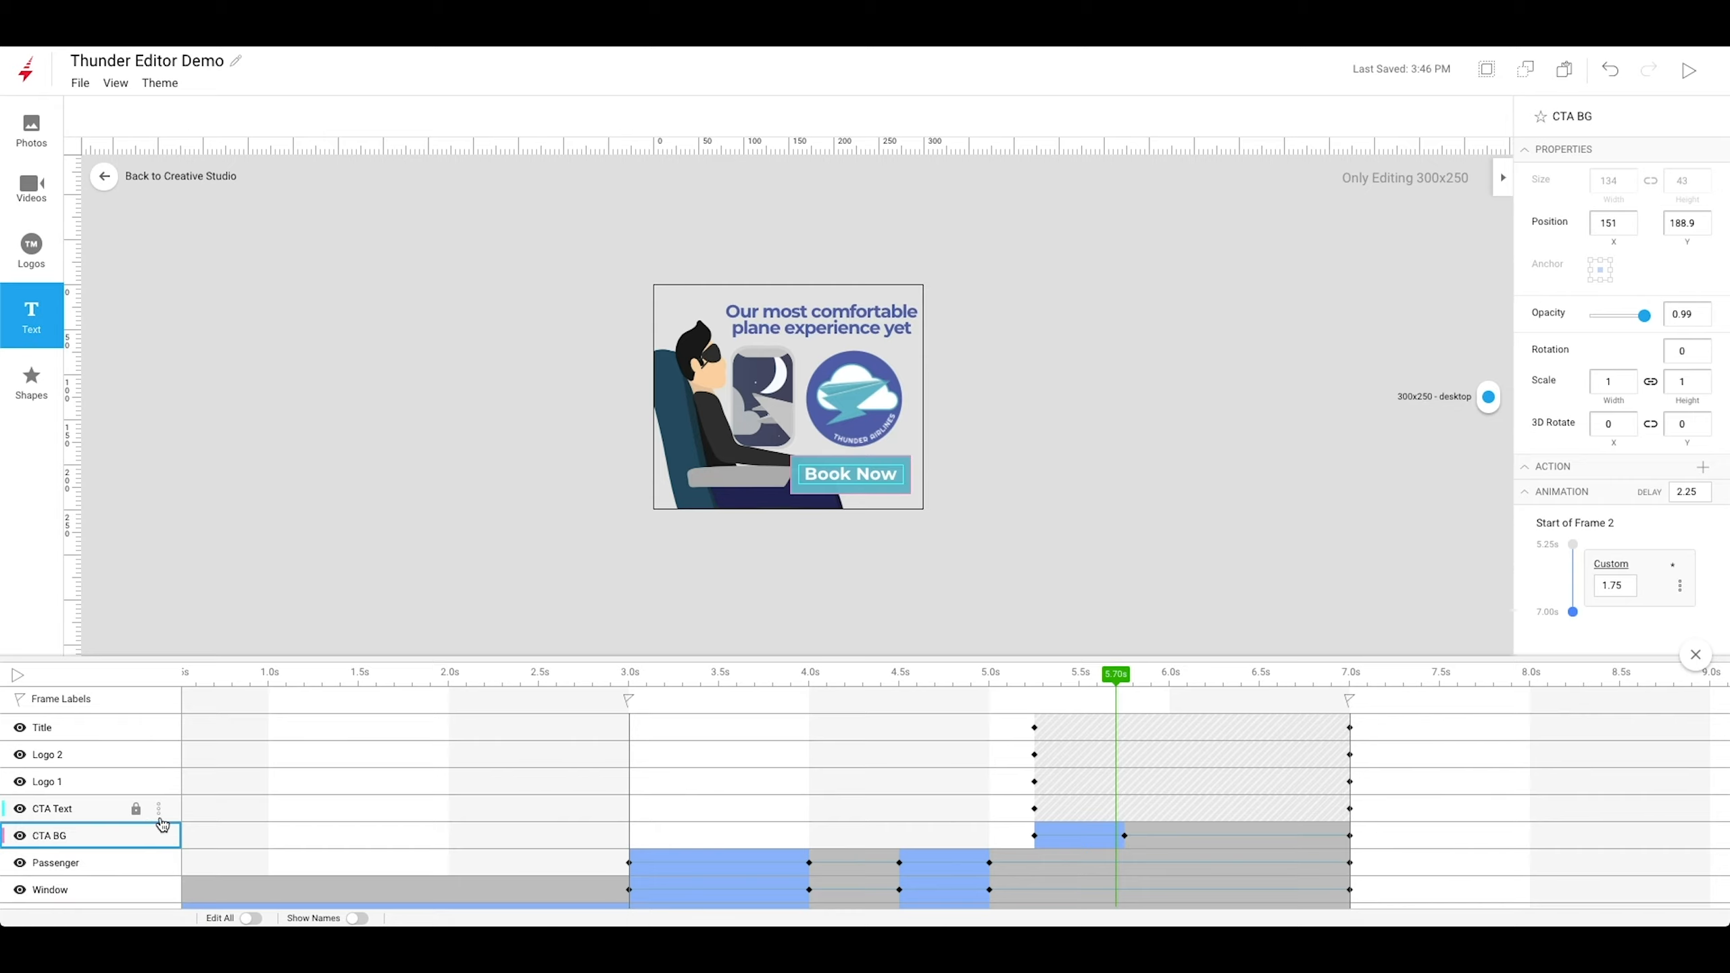
{"action": "left_click", "coordinate": [159, 813]}
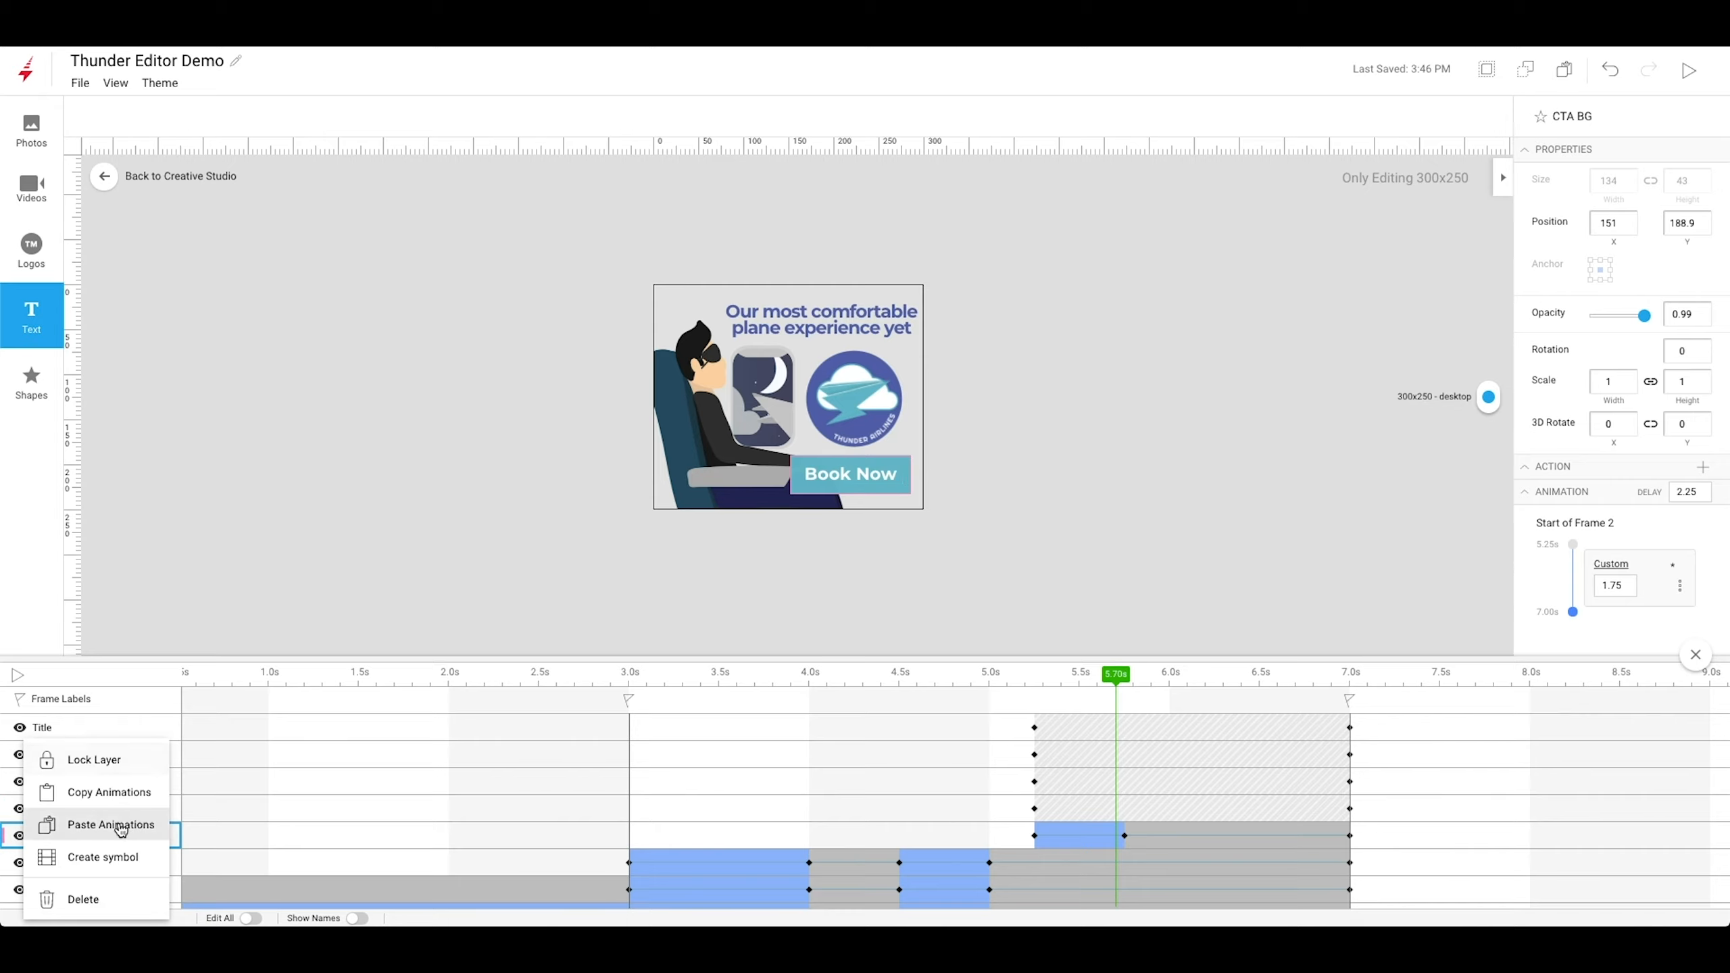
{"action": "left_click", "coordinate": [119, 830]}
{"action": "left_click", "coordinate": [156, 784]}
{"action": "left_click", "coordinate": [145, 790]}
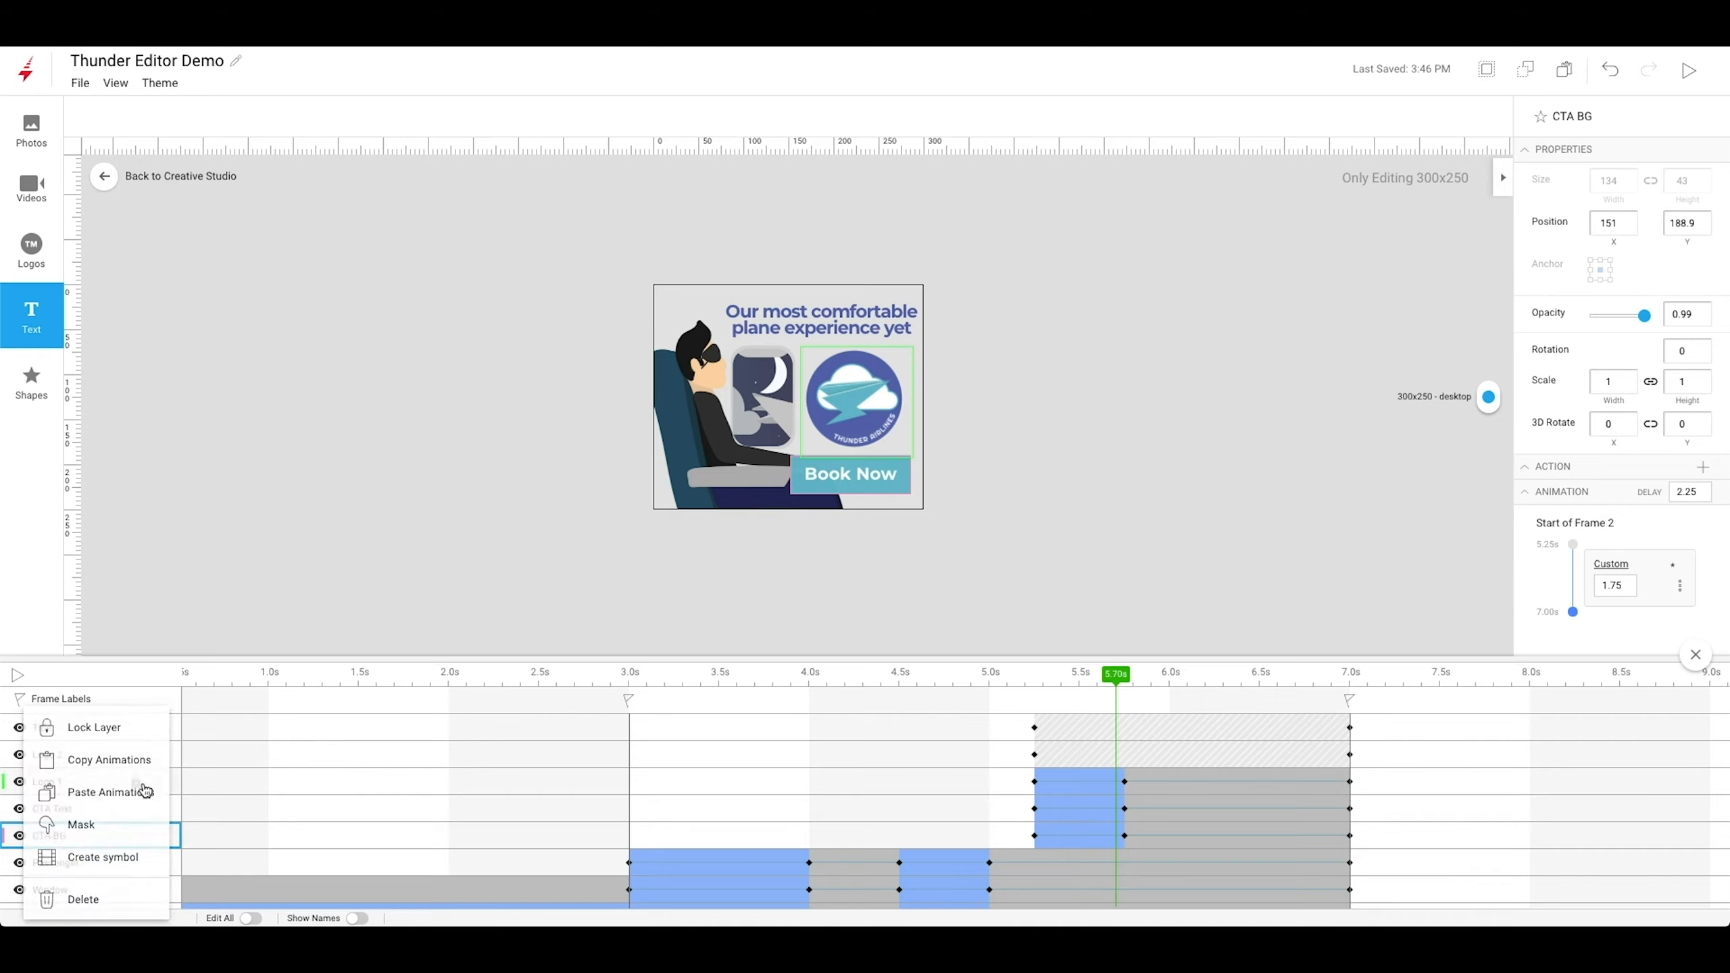
{"action": "left_click", "coordinate": [158, 754]}
{"action": "left_click", "coordinate": [114, 790]}
{"action": "left_click", "coordinate": [163, 728]}
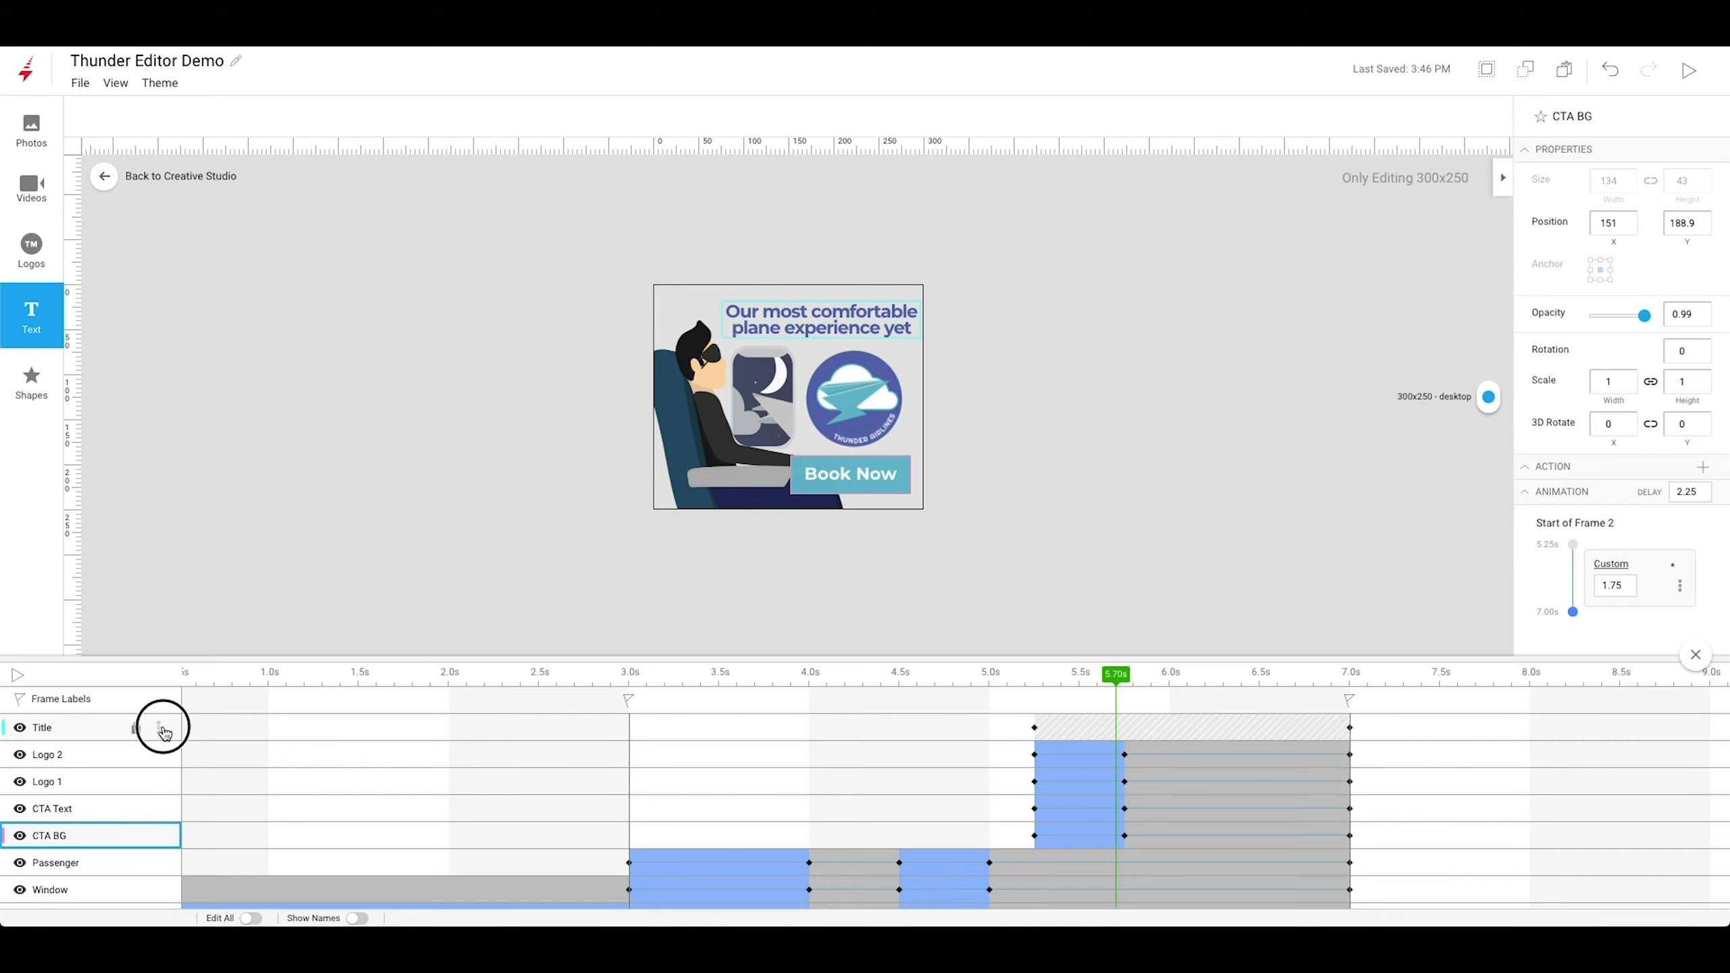
{"action": "left_click", "coordinate": [102, 800]}
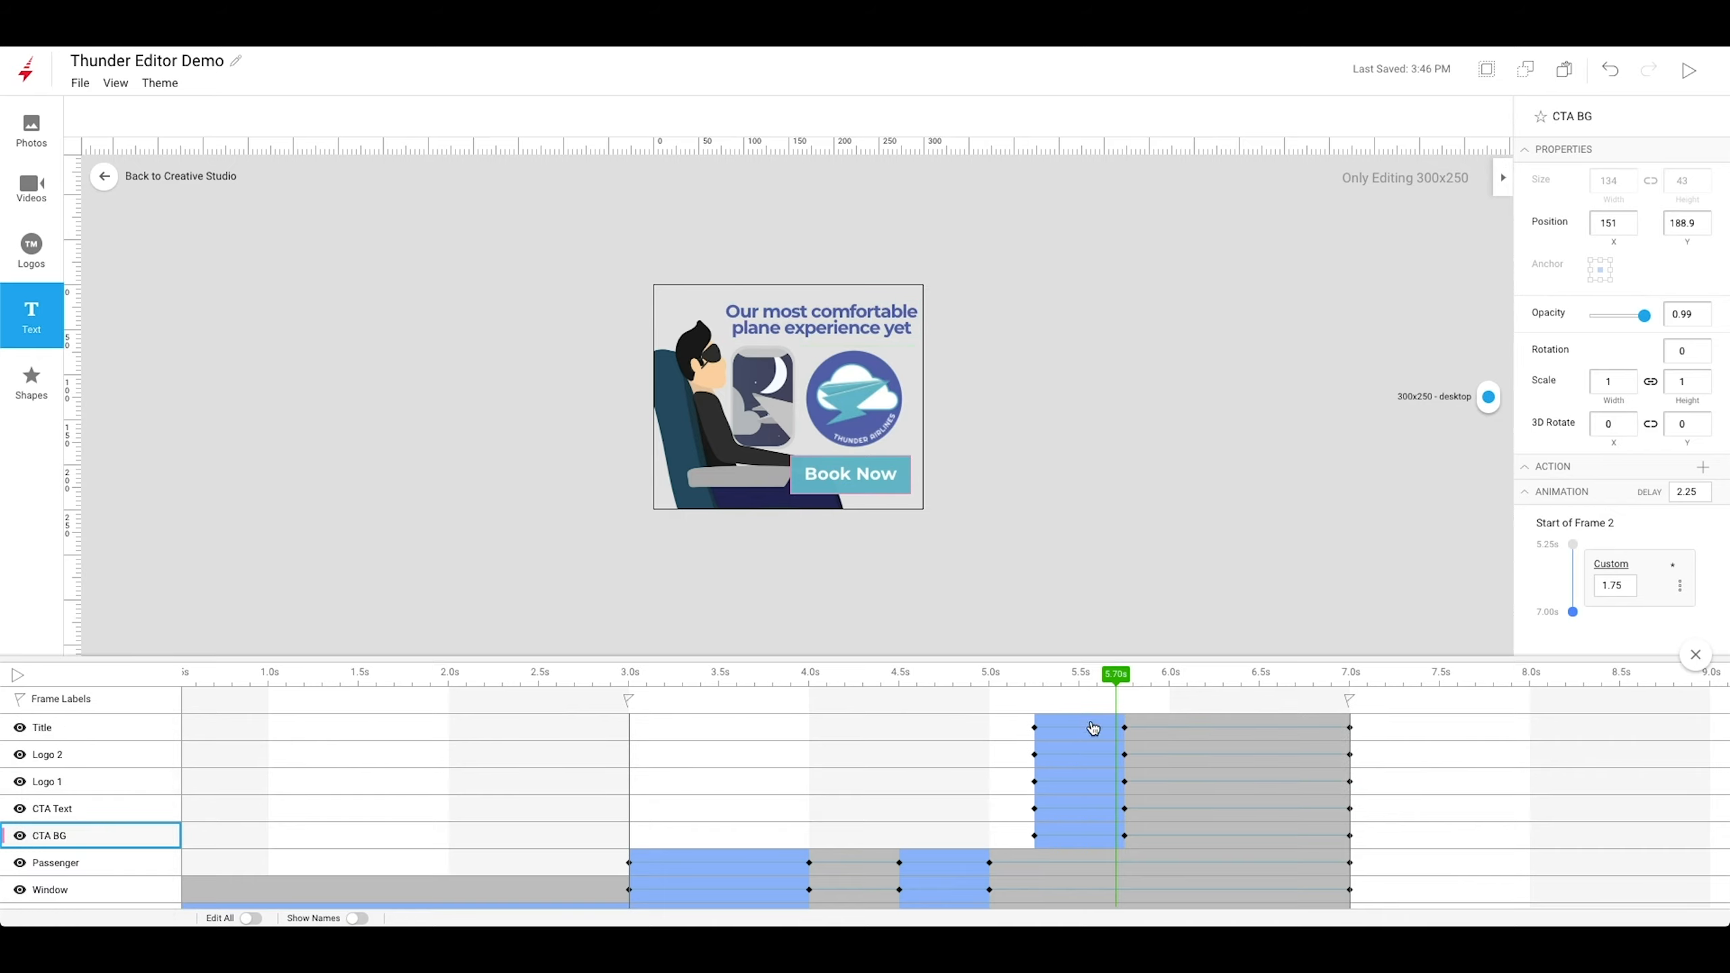
Stagger the fade-ins so Logo 1 and Logo 2 start at 5.35 s and CTA Text and CTA BG at 5.45 s.
{"action": "left_click", "coordinate": [1016, 677]}
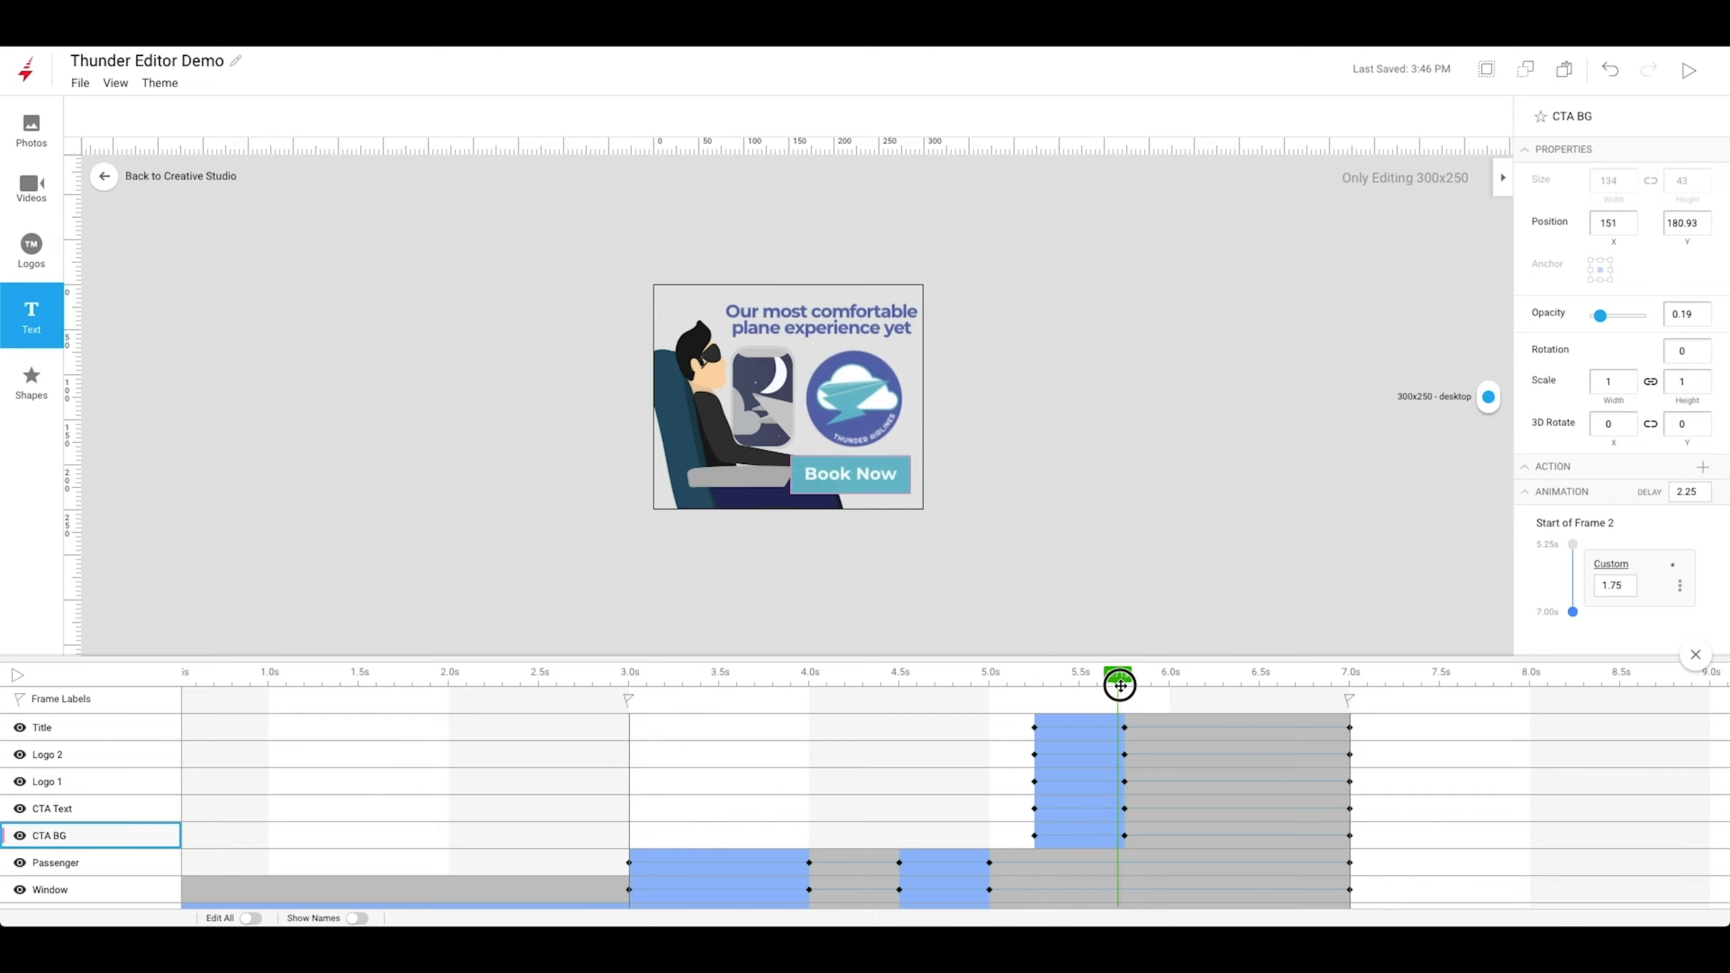
{"action": "left_click", "coordinate": [1021, 690]}
{"action": "left_click_drag", "start_coordinate": [1022, 690], "coordinate": [1063, 733]}
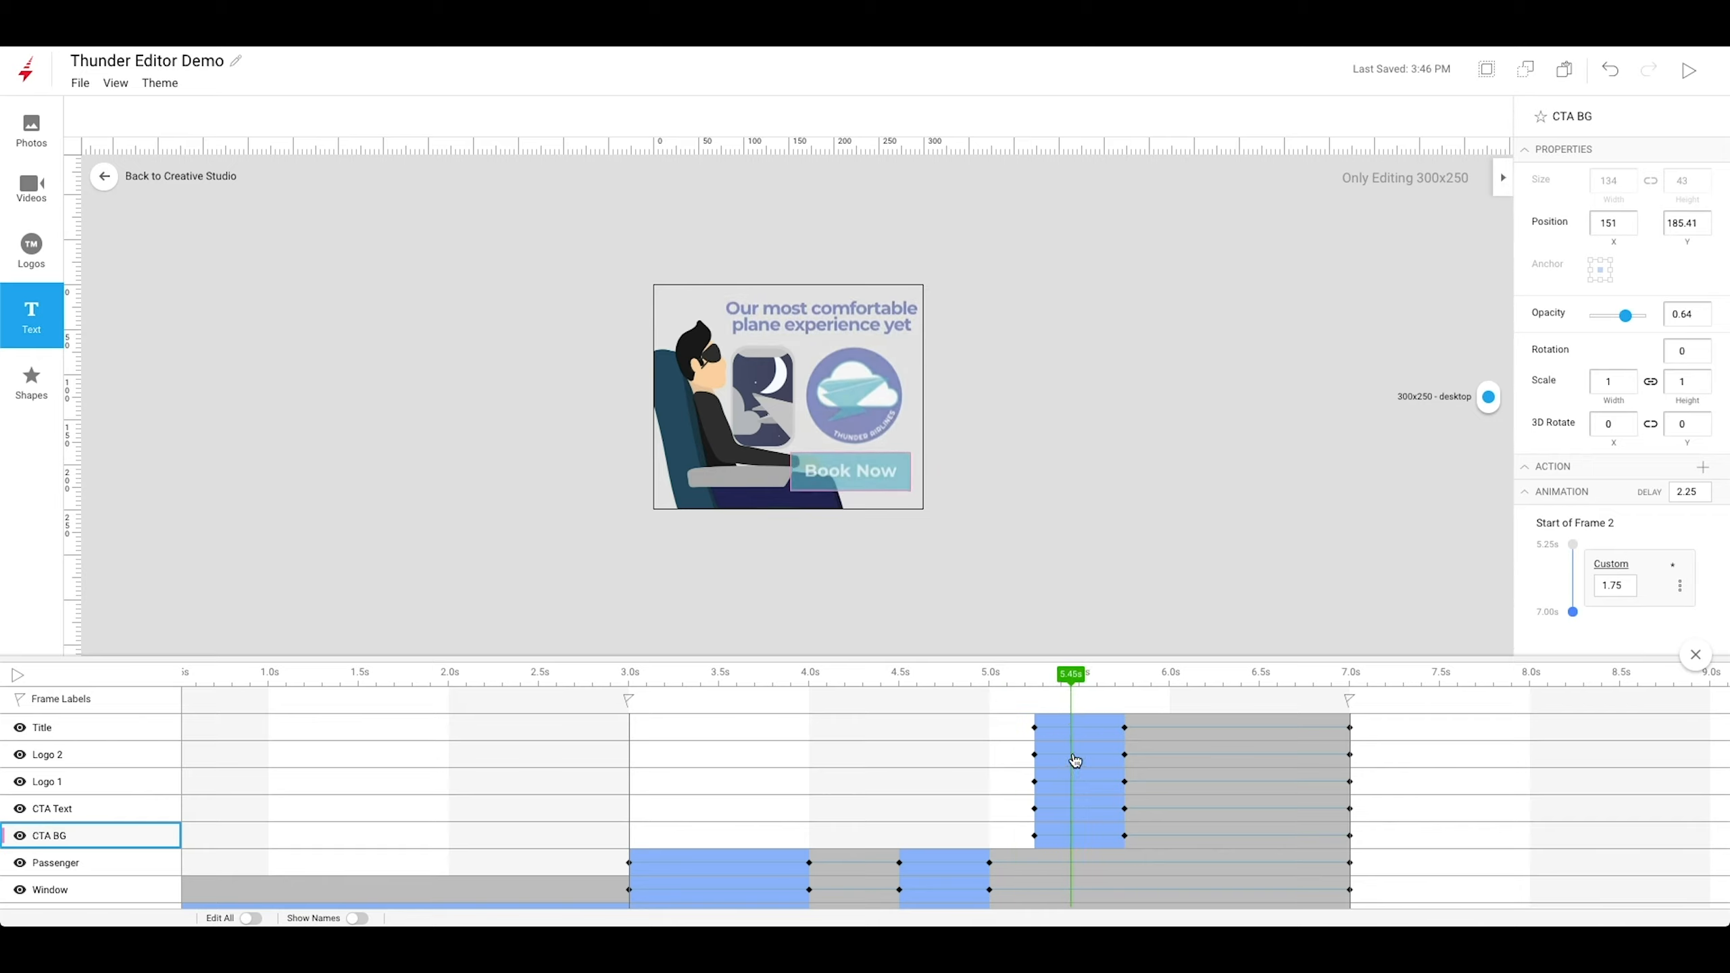
{"action": "left_click_drag", "start_coordinate": [1075, 760], "coordinate": [1129, 824]}
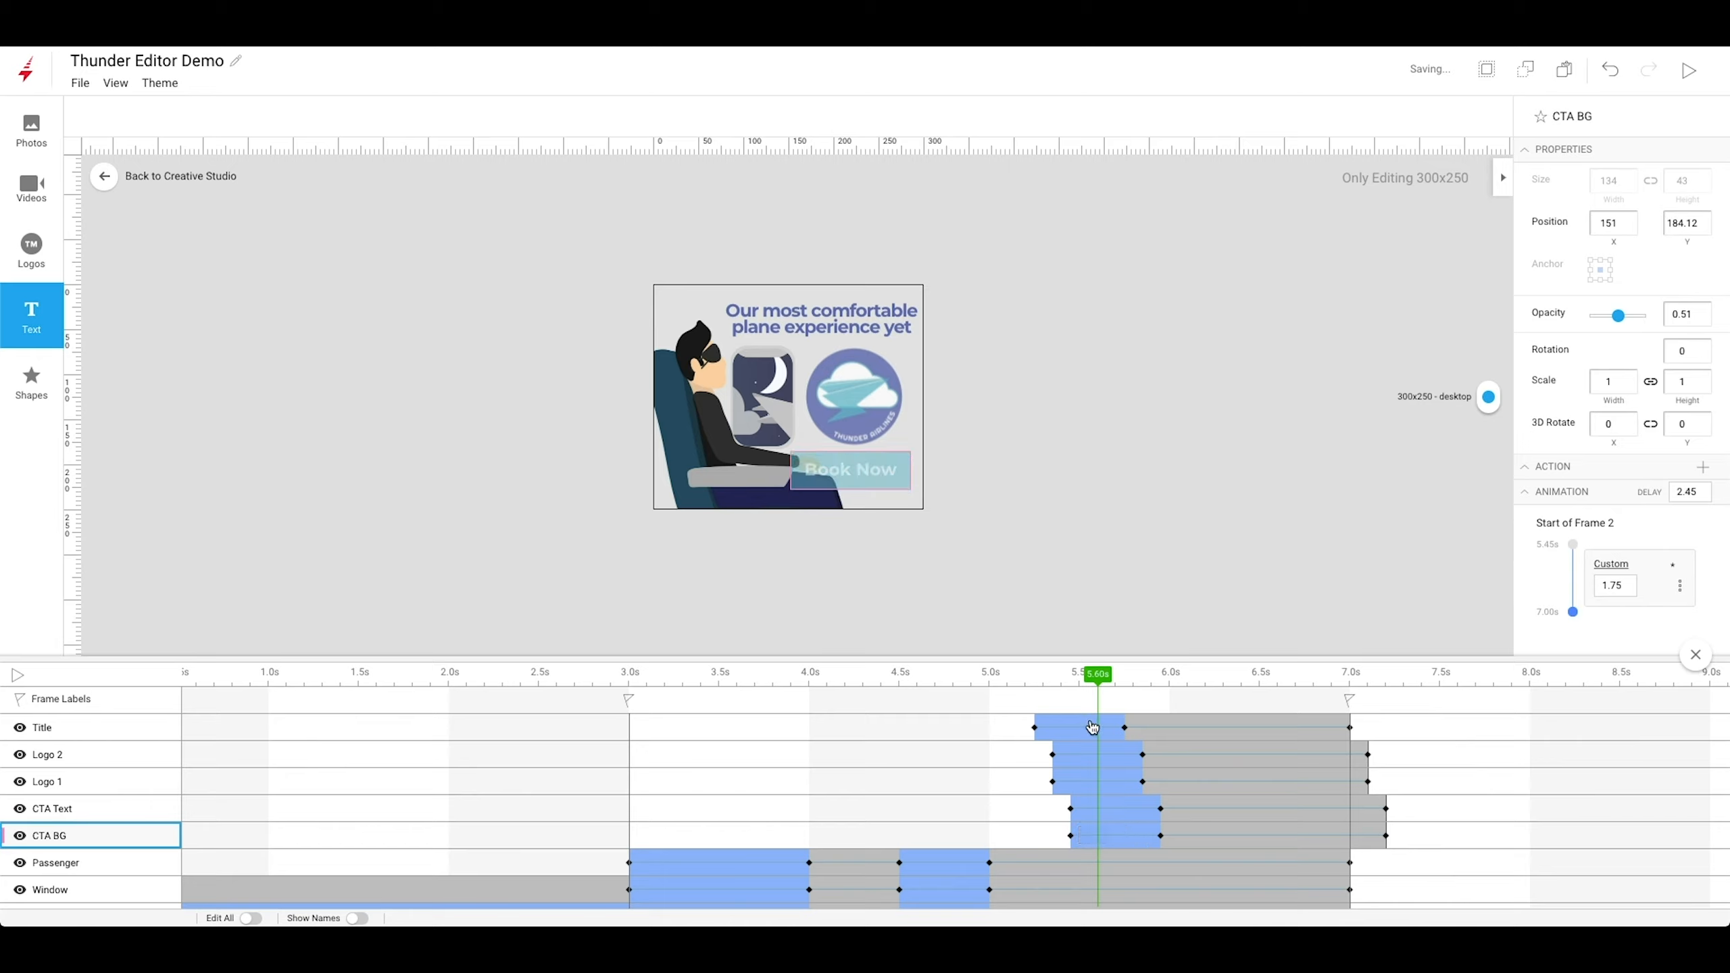
Play the animation from the start to check the staggered fade-ins.
{"action": "left_click_drag", "start_coordinate": [1097, 674], "coordinate": [83, 680]}
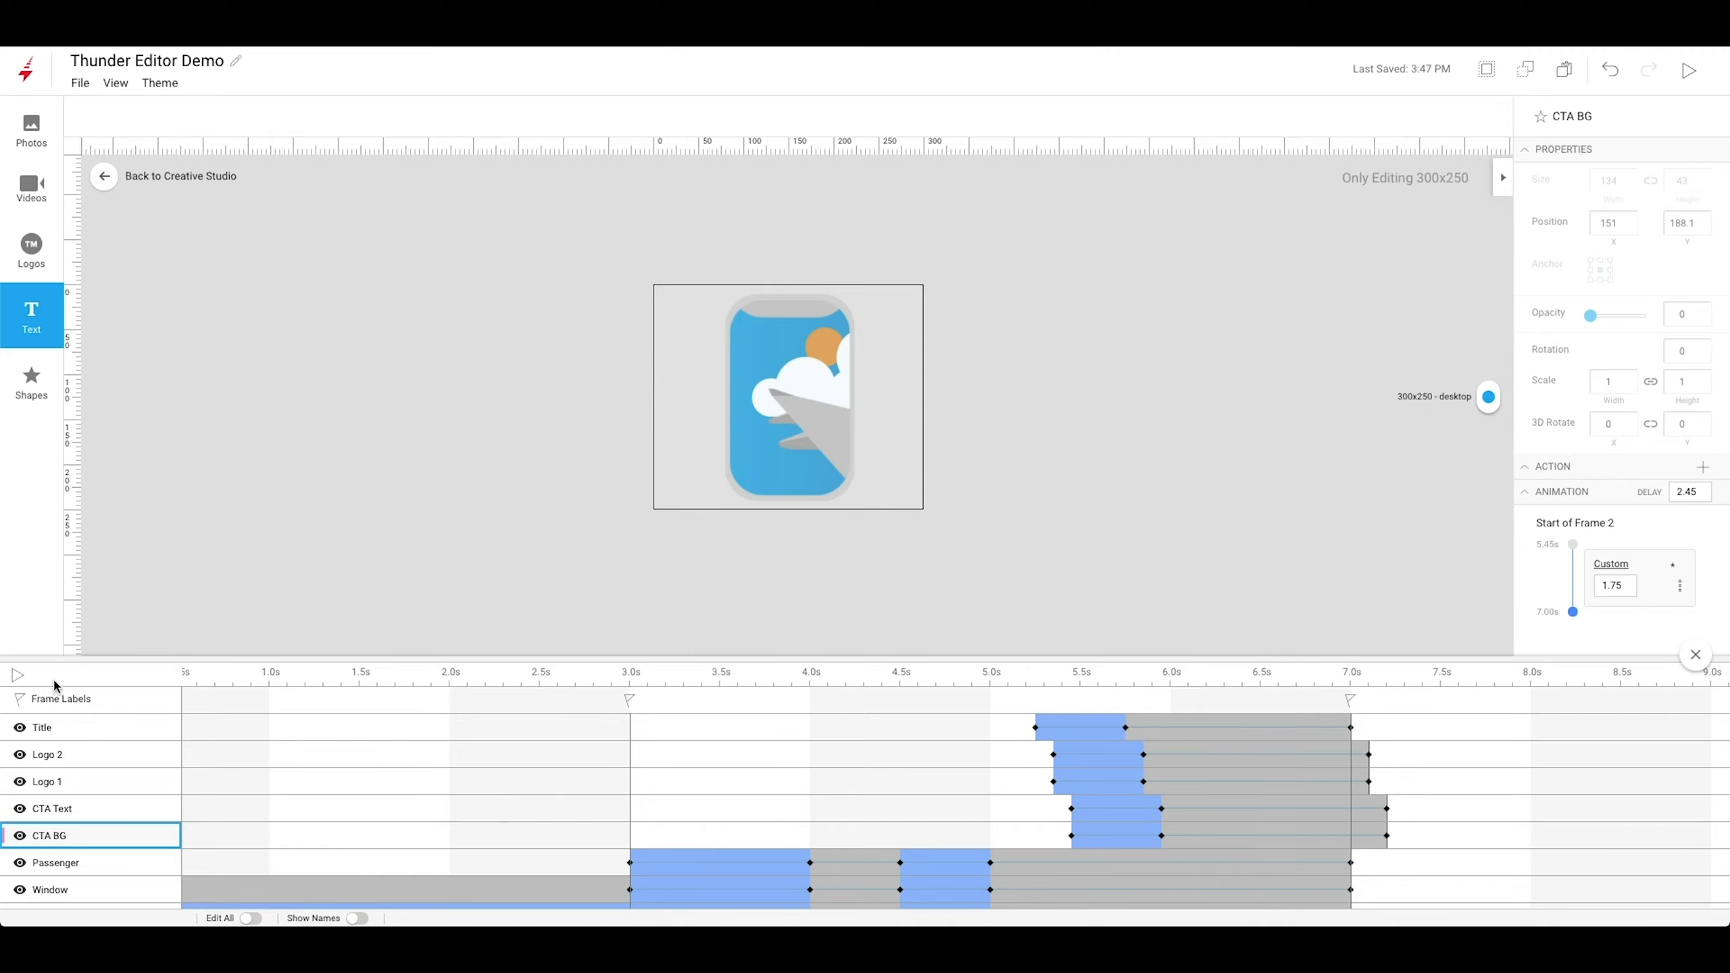
{"action": "left_click", "coordinate": [18, 676]}
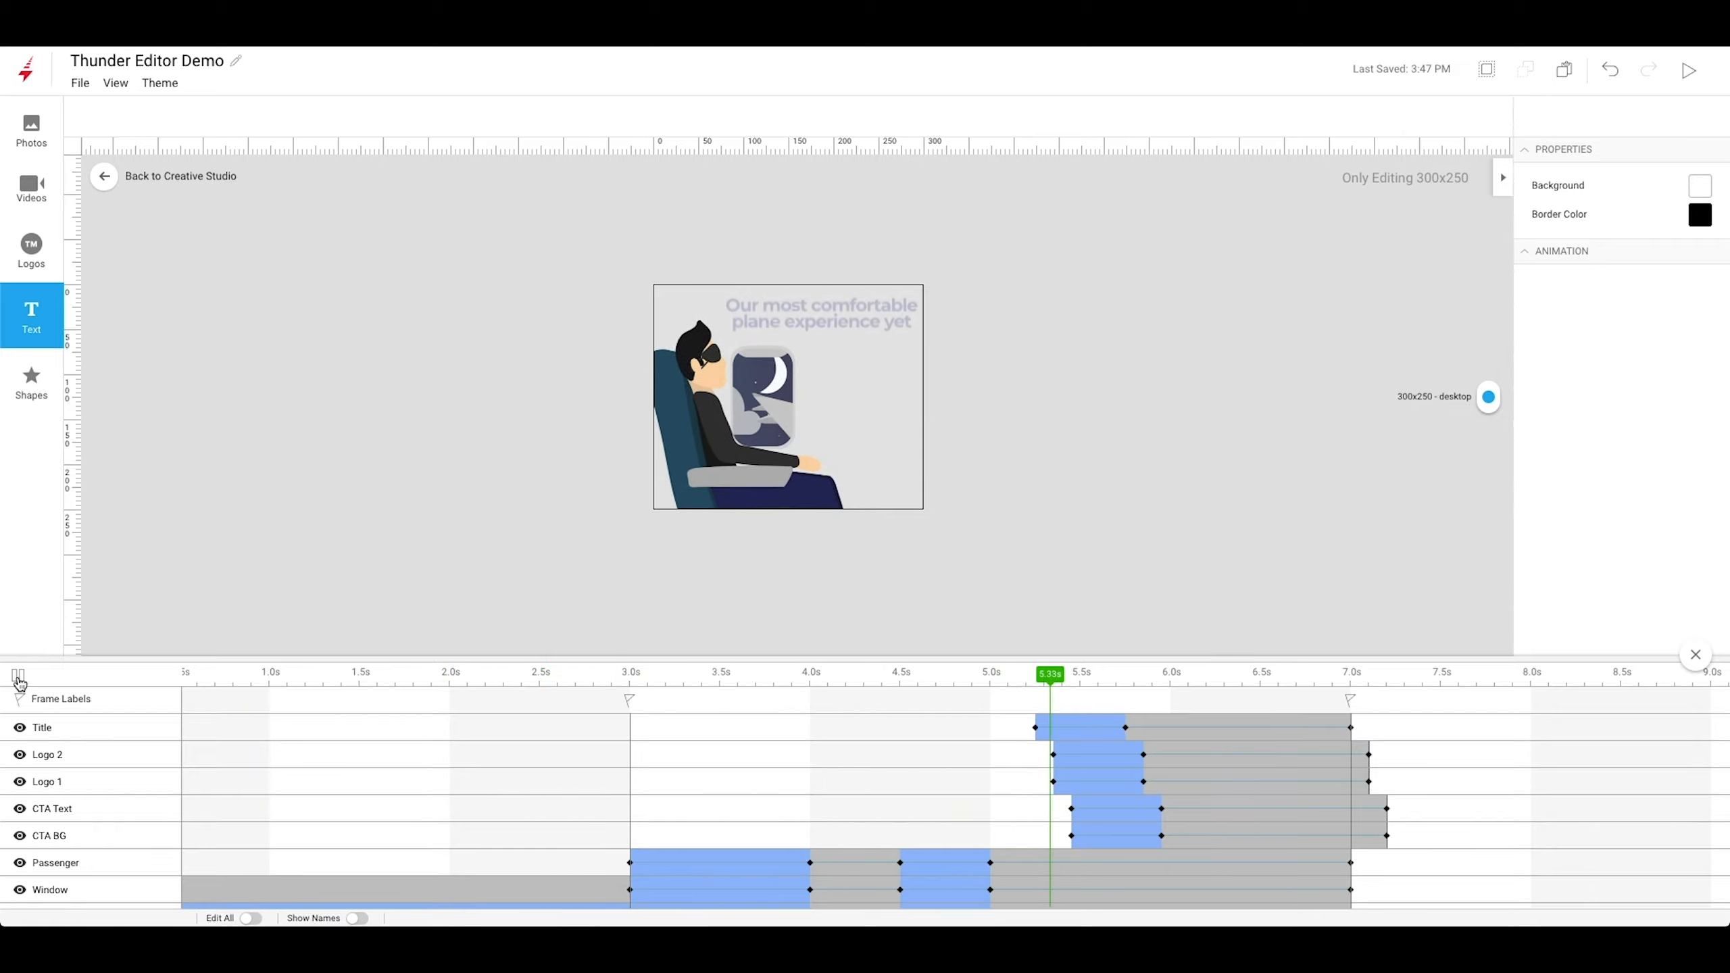
{"action": "left_click", "coordinate": [17, 676]}
Set the opacity of Passenger's 3.0 s keyframe to 0 and replay the ad from 0 s.
{"action": "scroll", "coordinate": [377, 777], "scroll_direction": "left", "scroll_amount": 3}
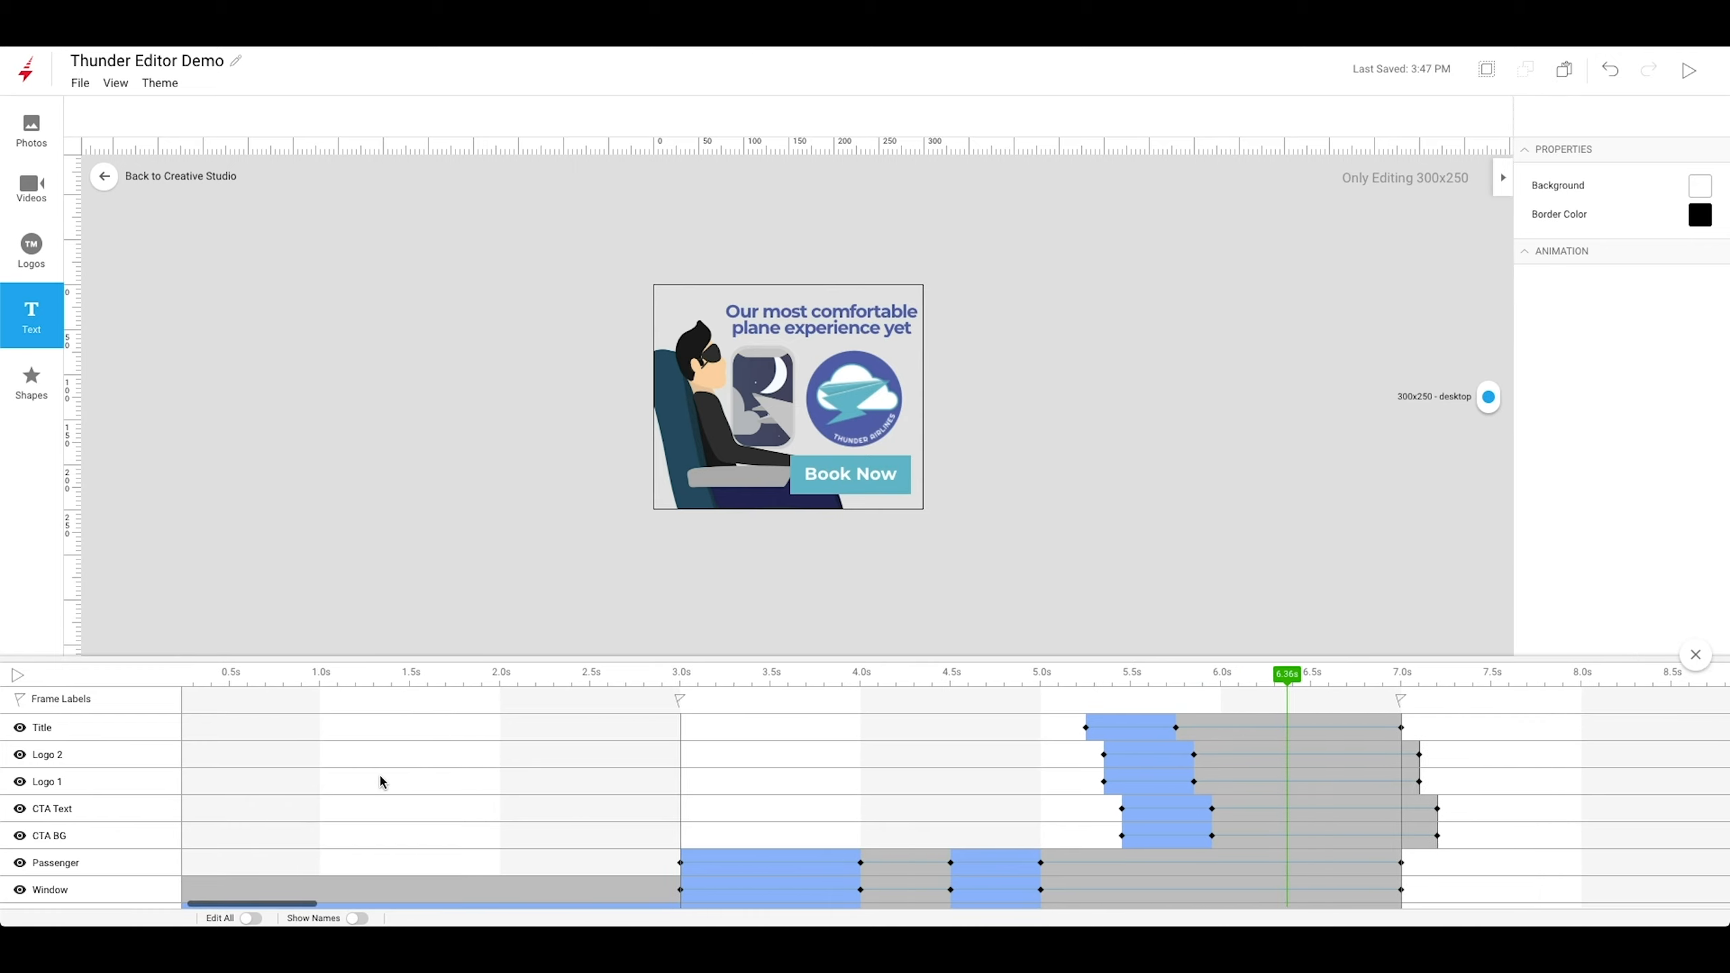
{"action": "scroll", "coordinate": [379, 781], "scroll_direction": "down", "scroll_amount": 1}
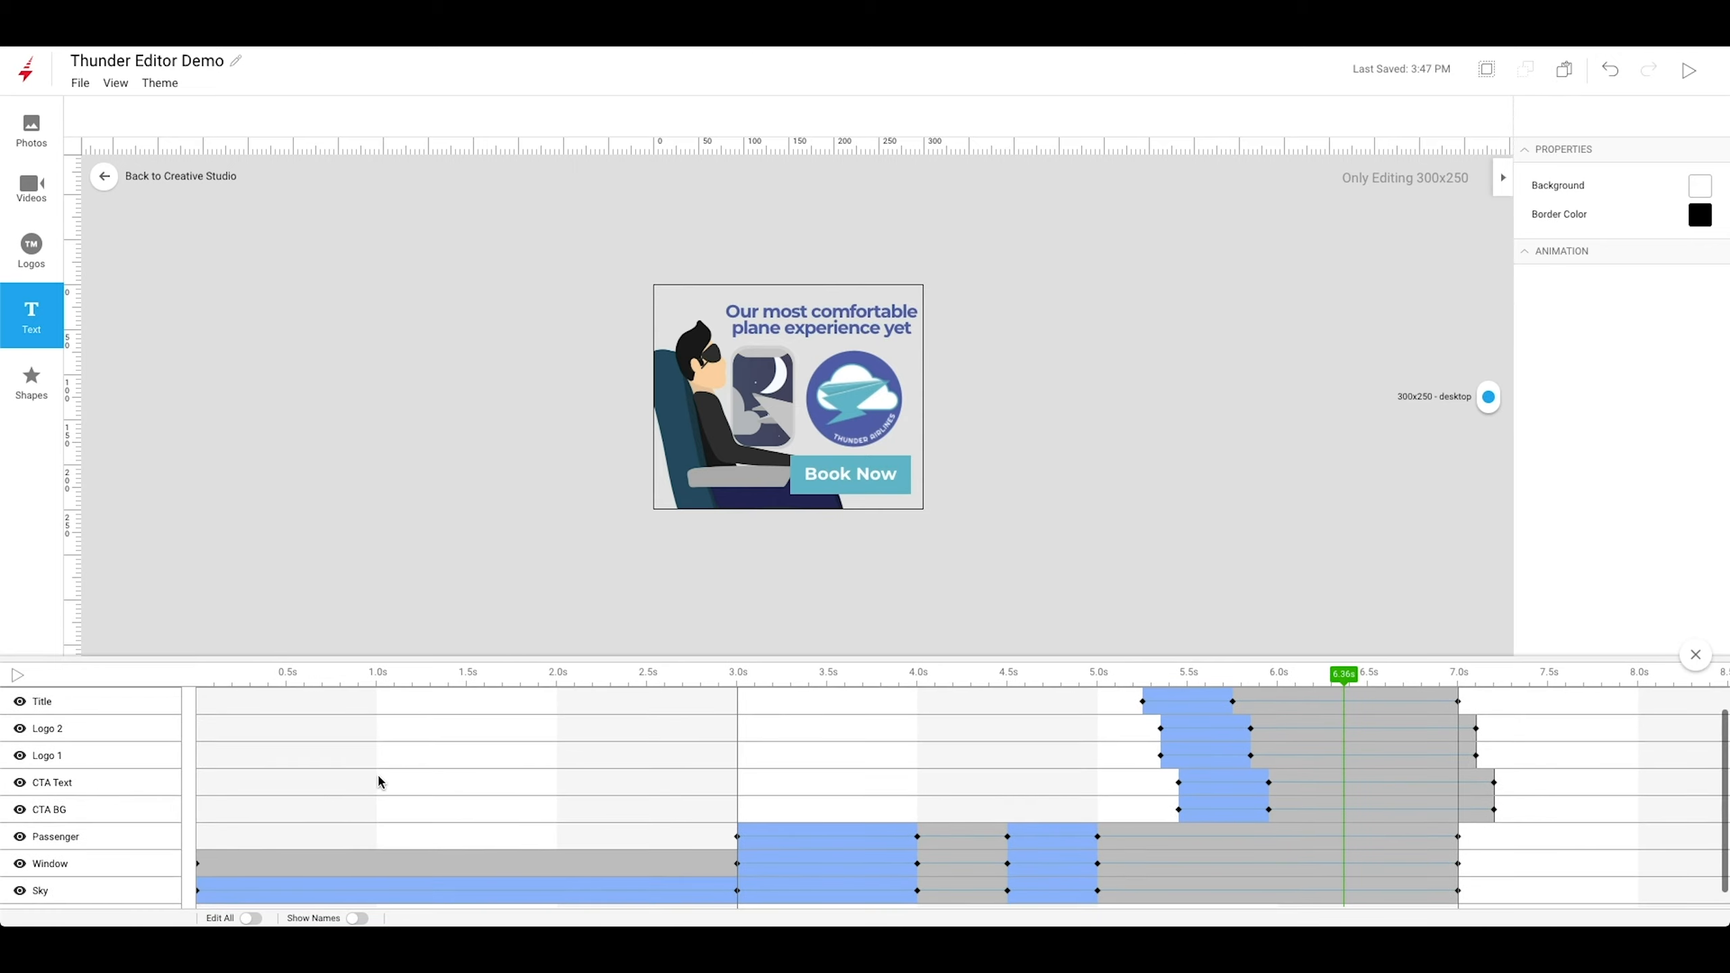
{"action": "left_click", "coordinate": [739, 839]}
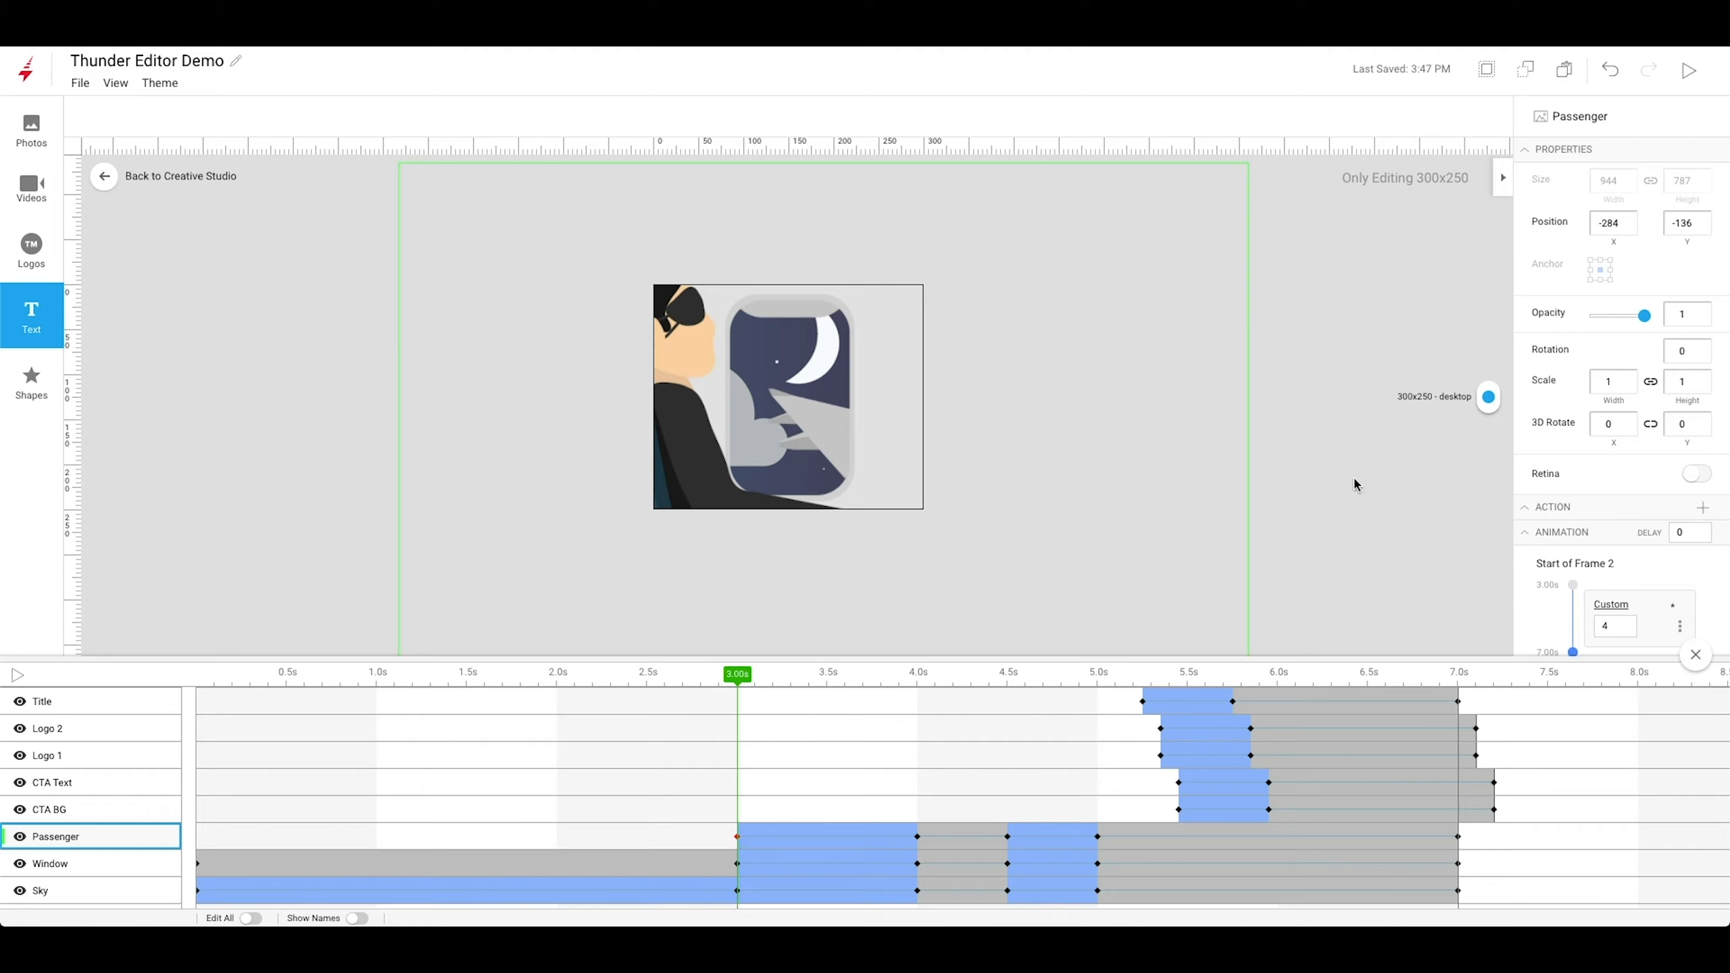
{"action": "left_click_drag", "start_coordinate": [1644, 316], "coordinate": [1544, 317]}
{"action": "left_click", "coordinate": [196, 684]}
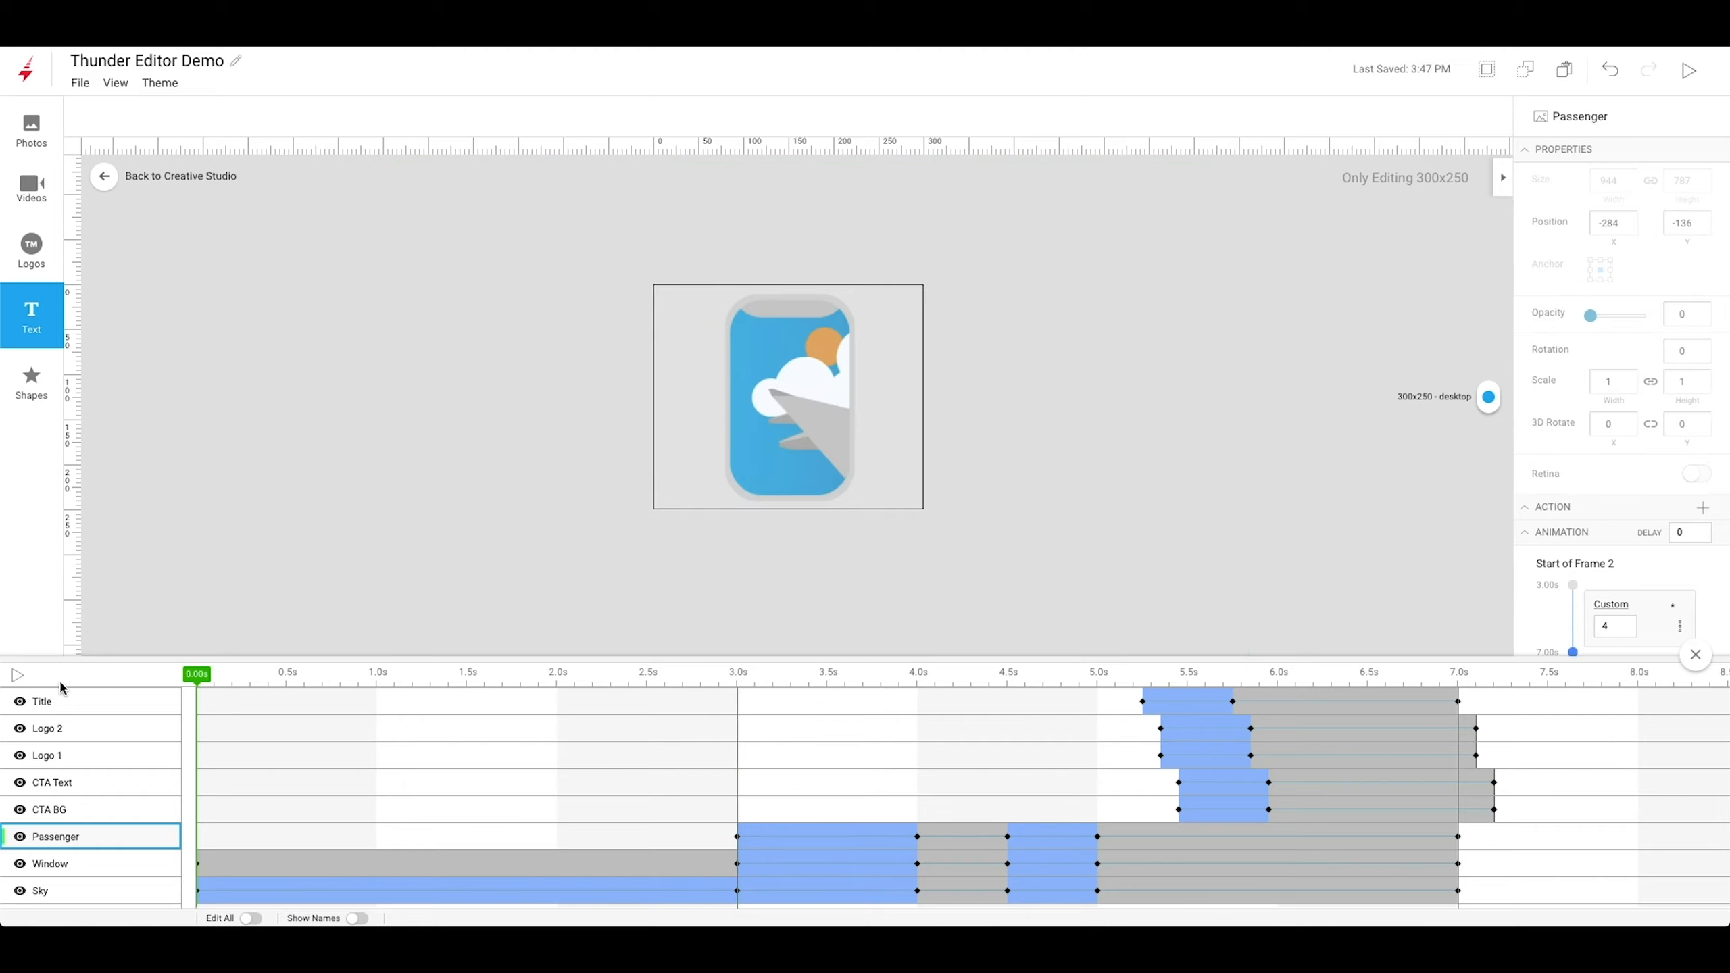
{"action": "left_click", "coordinate": [14, 679]}
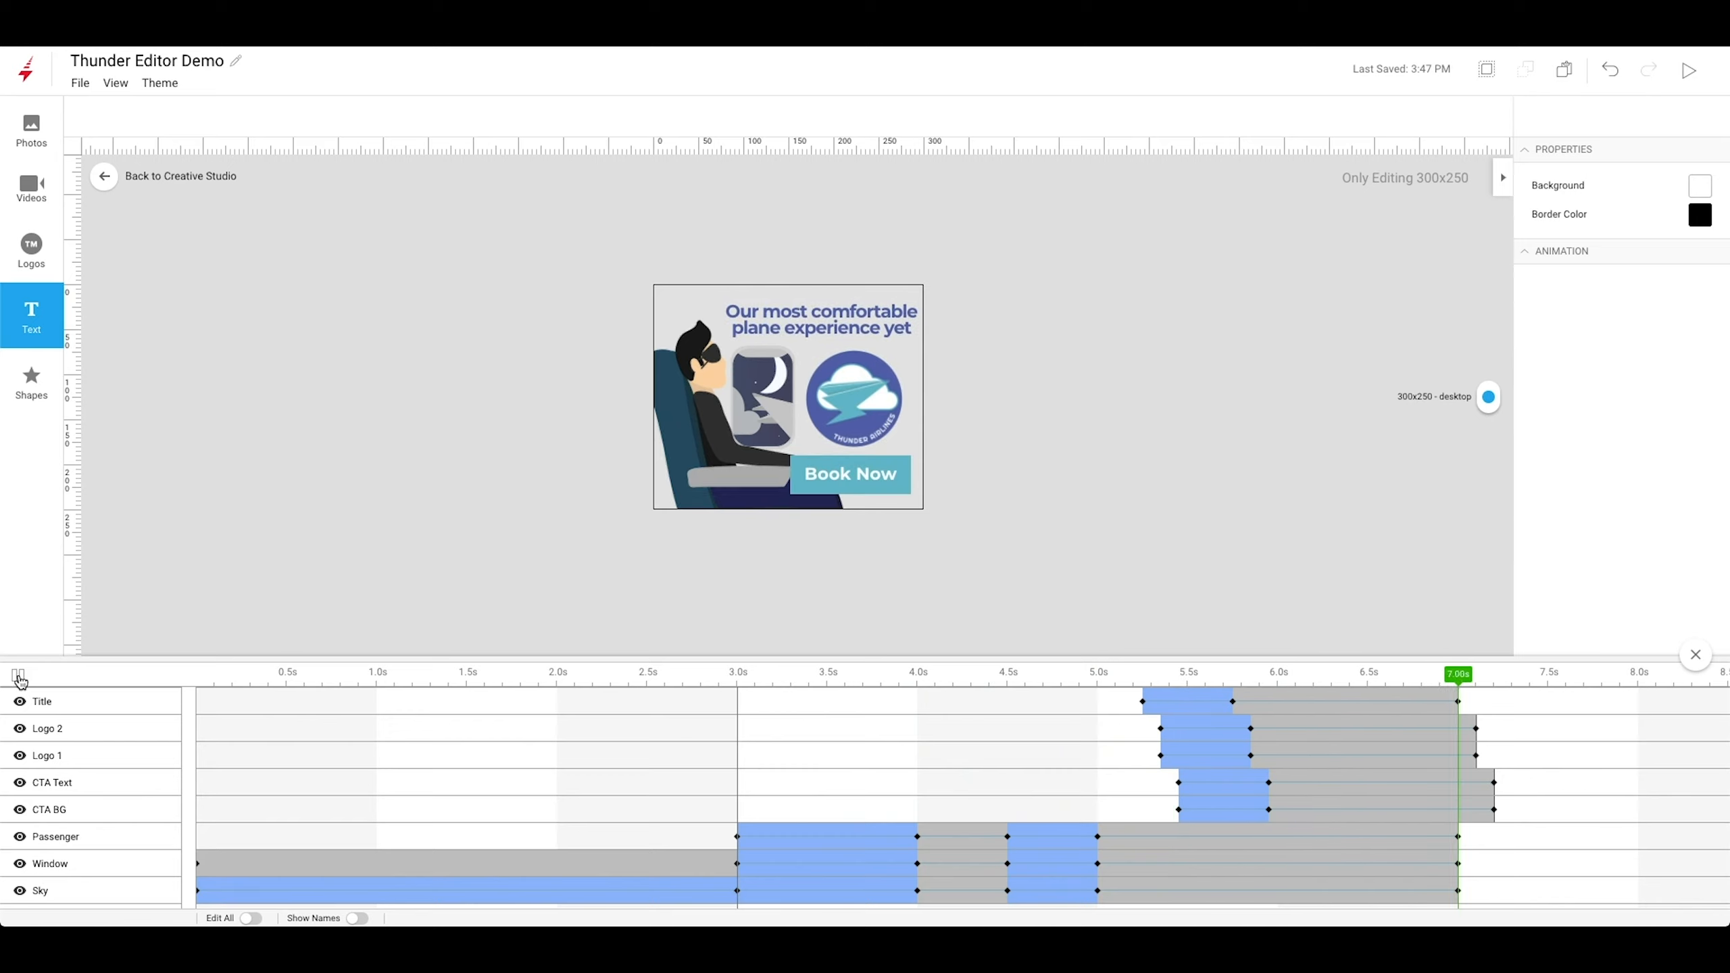
{"action": "left_click", "coordinate": [19, 678]}
Hide the existing Logo 2 layer and place the Logo Plane asset over the logo circle, starting at 6.0 s.
{"action": "scroll", "coordinate": [1336, 815], "scroll_direction": "up", "scroll_amount": 1}
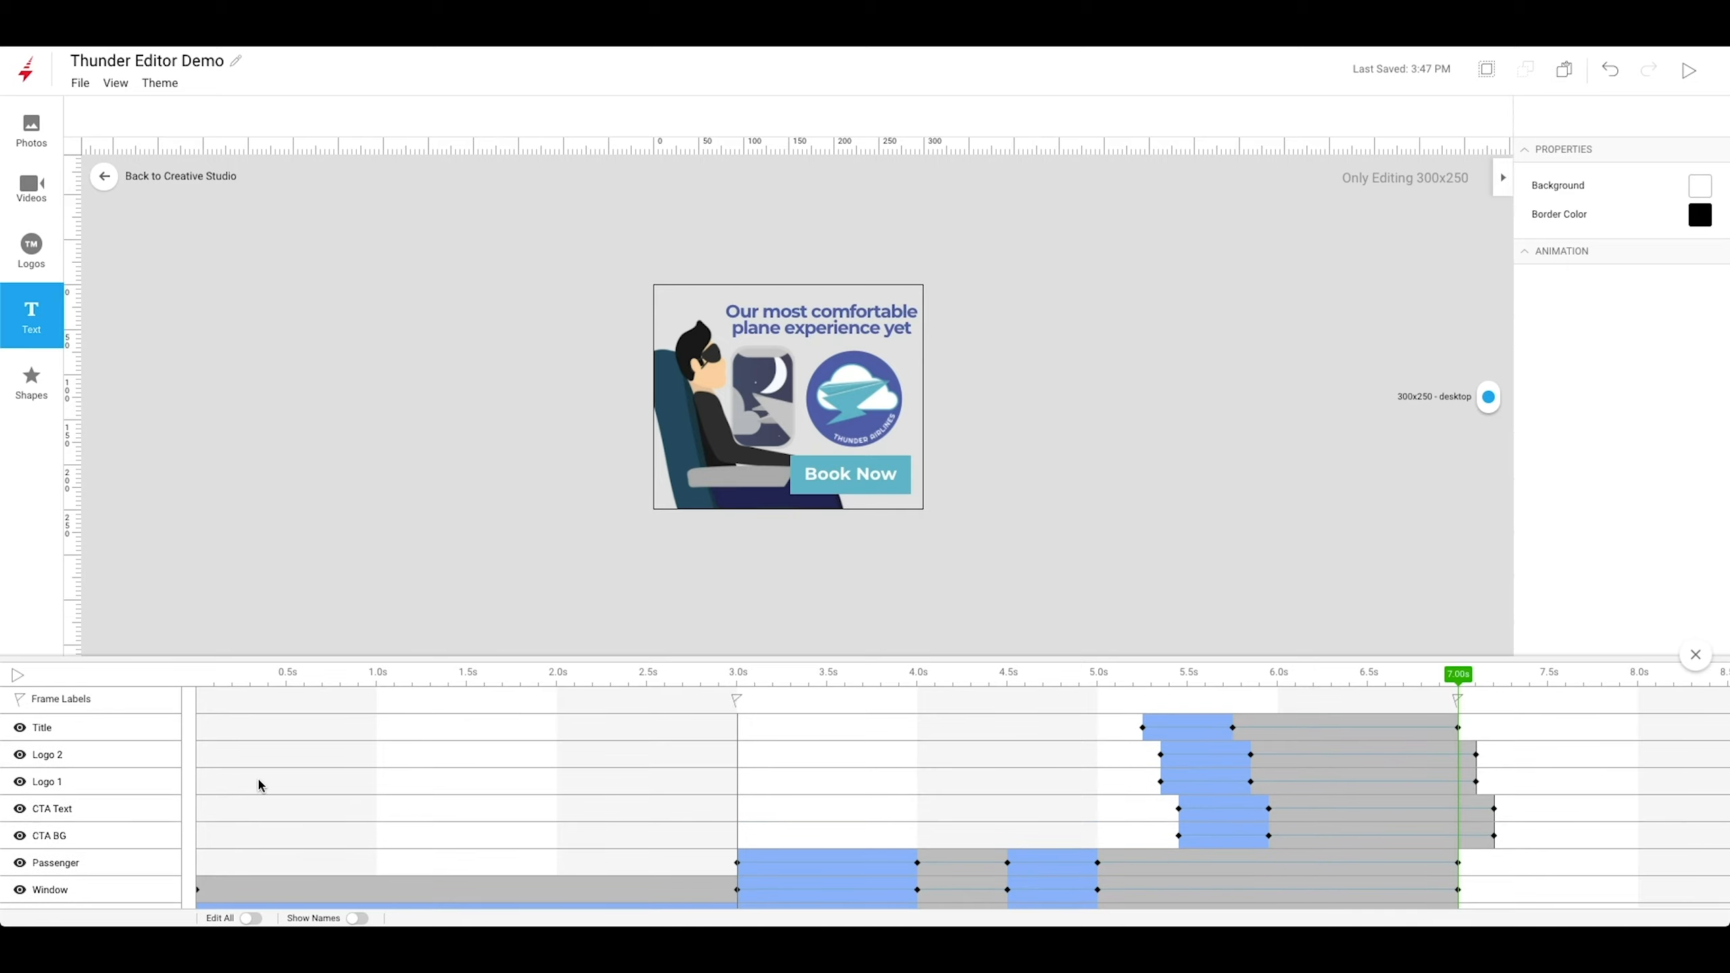
{"action": "left_click", "coordinate": [21, 755]}
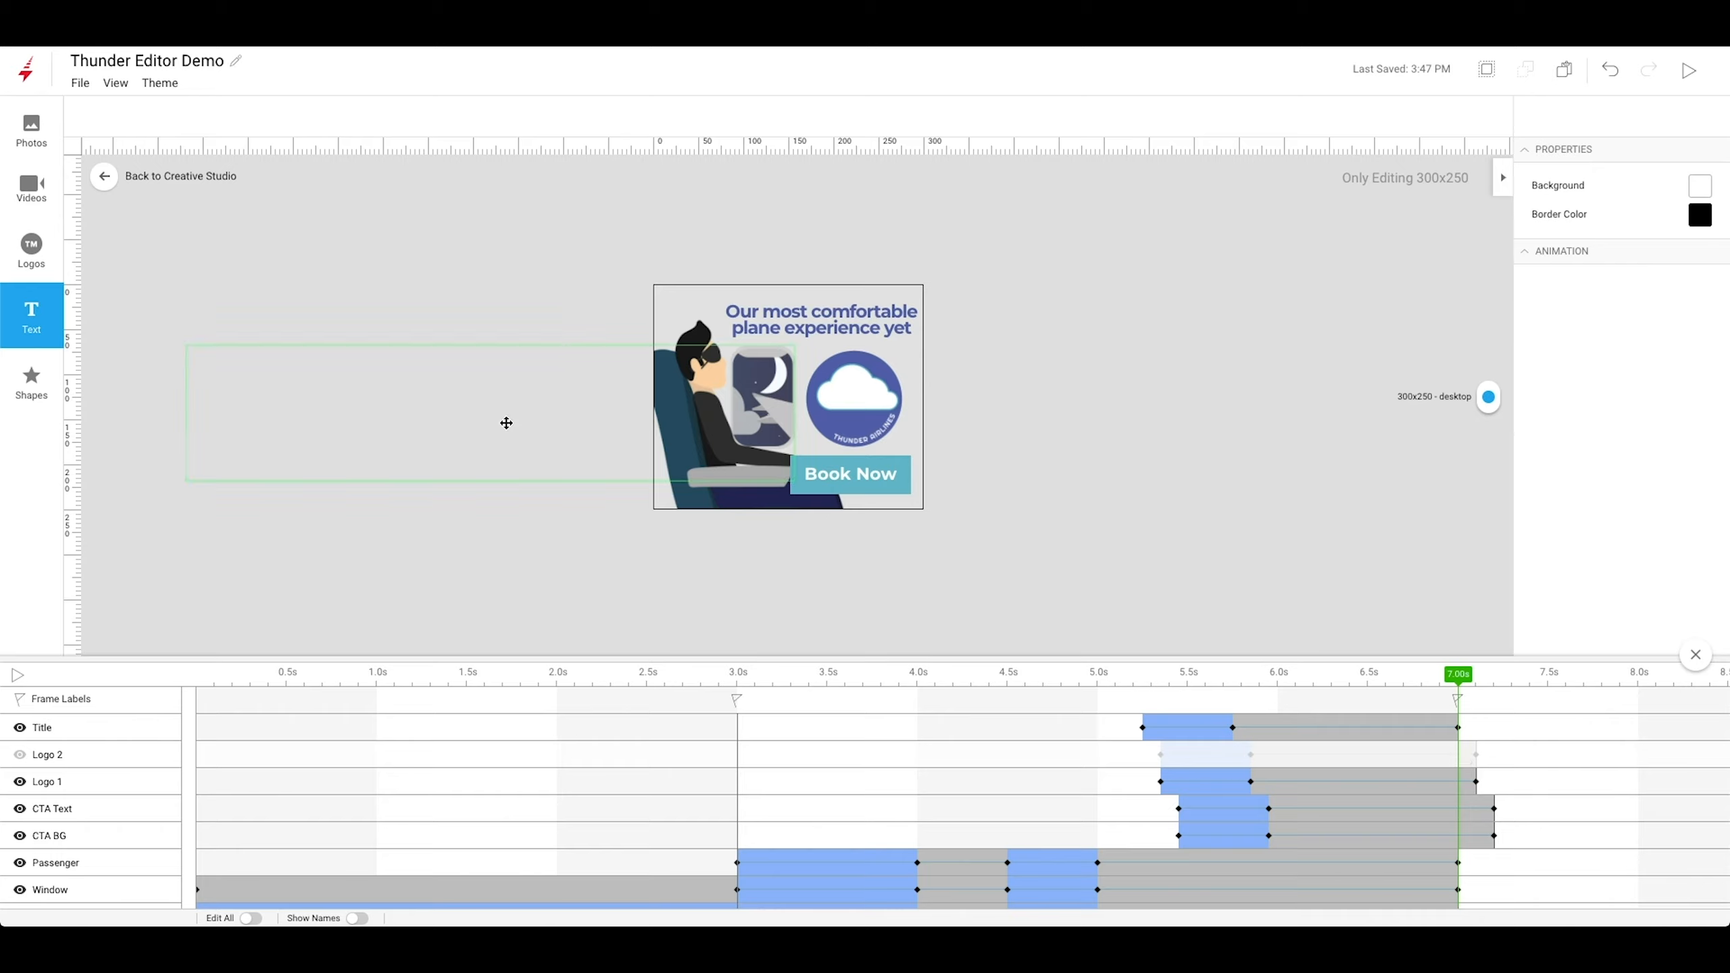
{"action": "left_click", "coordinate": [45, 146]}
{"action": "left_click", "coordinate": [31, 252]}
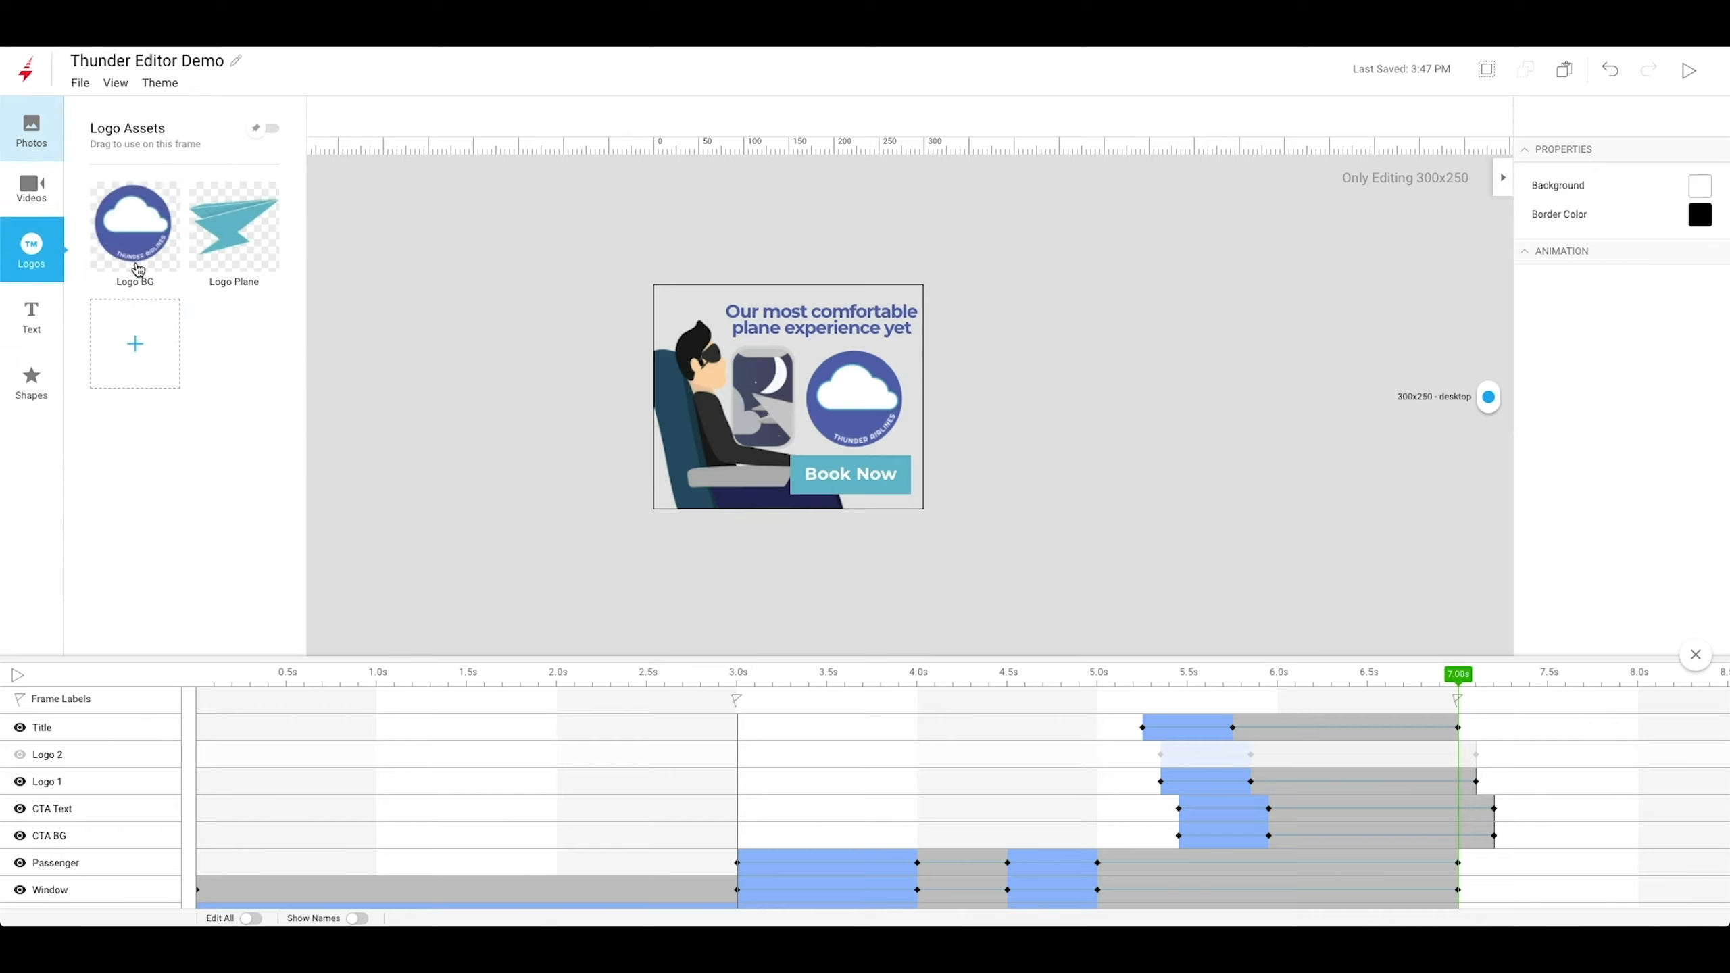
{"action": "left_click_drag", "start_coordinate": [240, 247], "coordinate": [857, 404]}
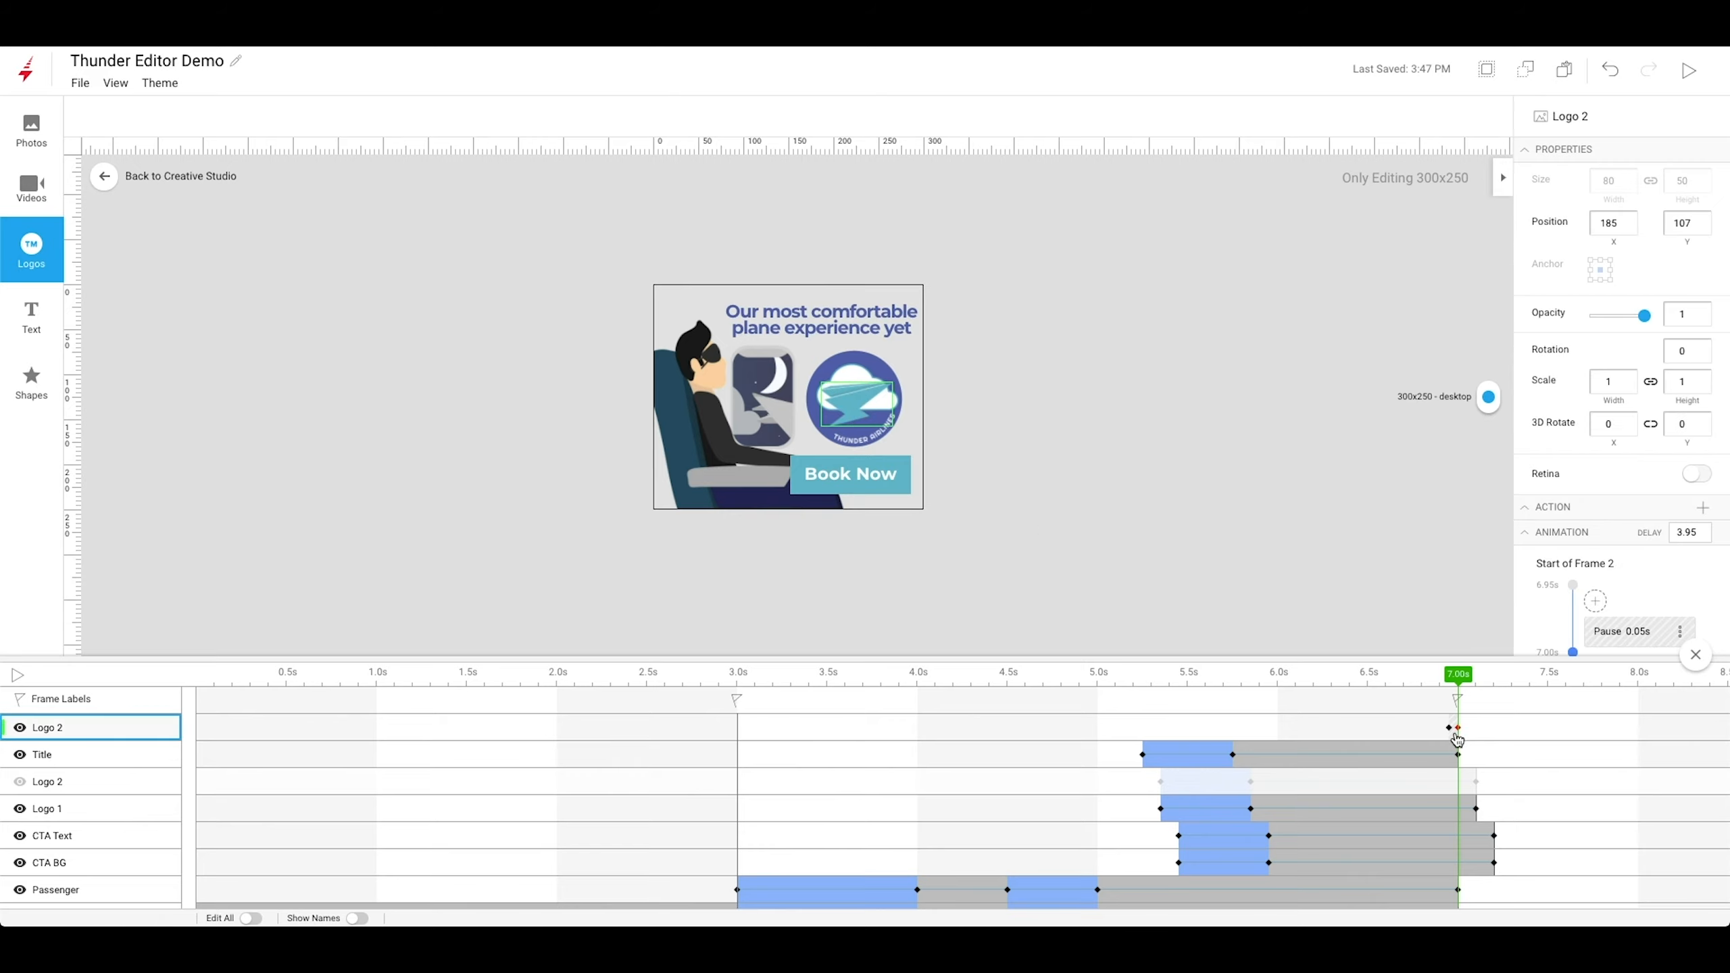
{"action": "left_click_drag", "start_coordinate": [1451, 731], "coordinate": [1278, 729]}
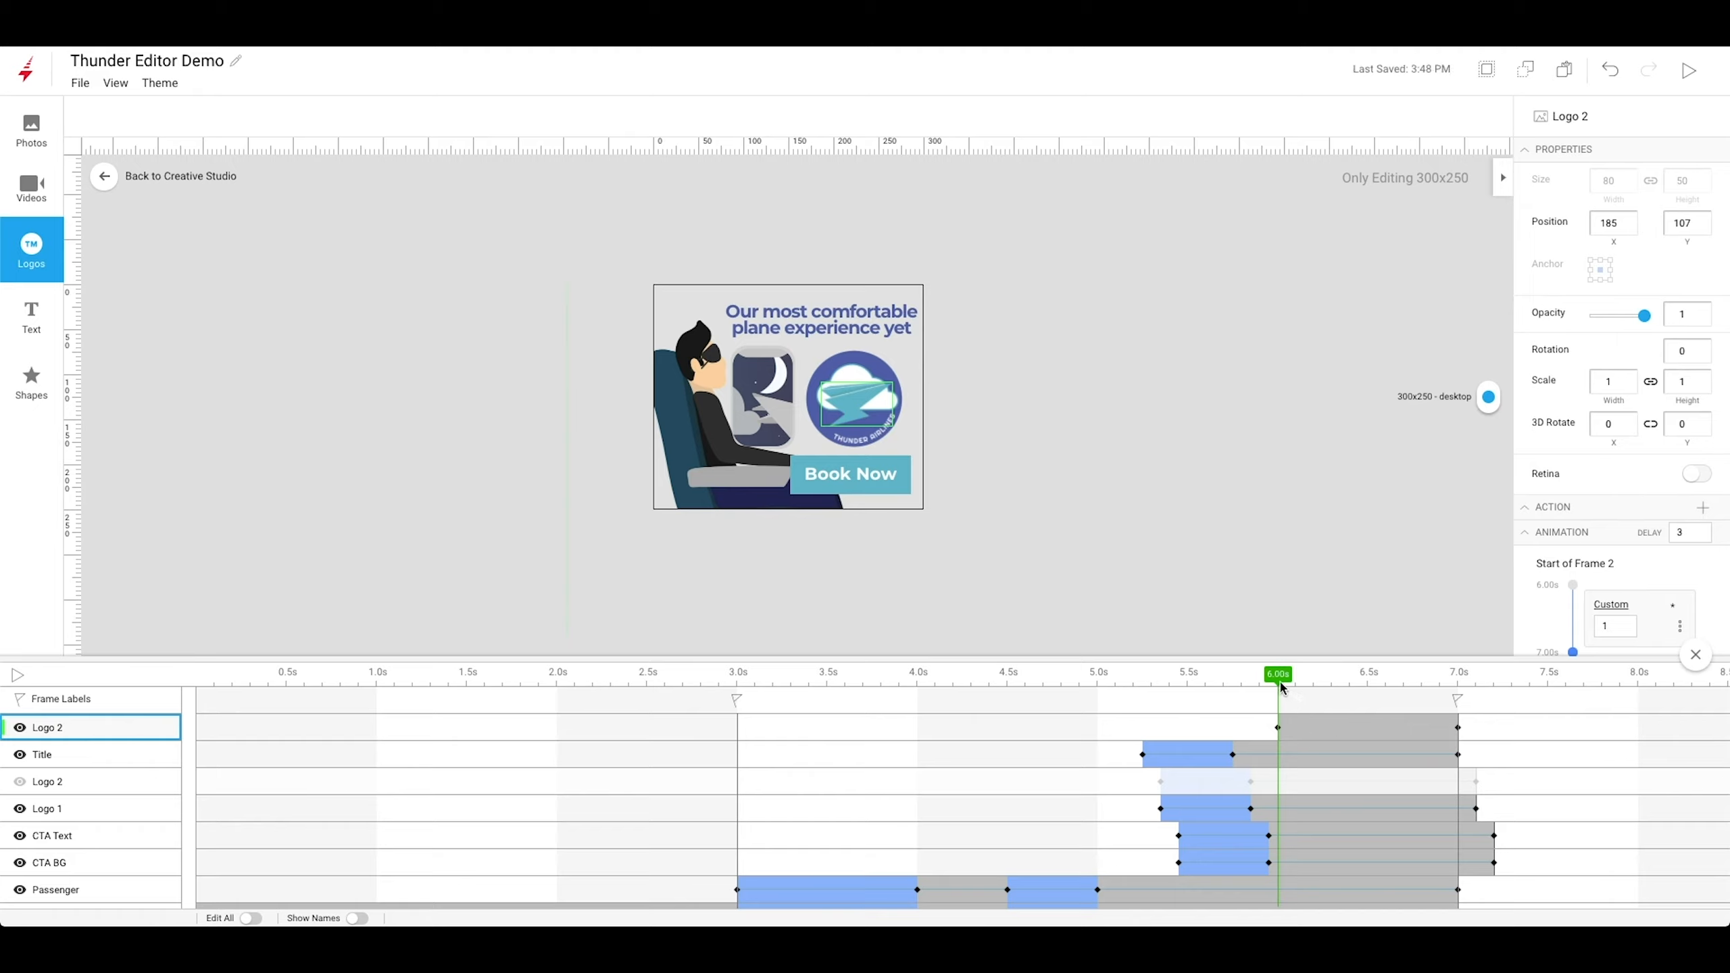
Insert a 6.25 s keyframe on the new Logo 2 layer and move the plane off the ad to about X 305, Y 77.
{"action": "left_click_drag", "start_coordinate": [1278, 681], "coordinate": [1323, 681]}
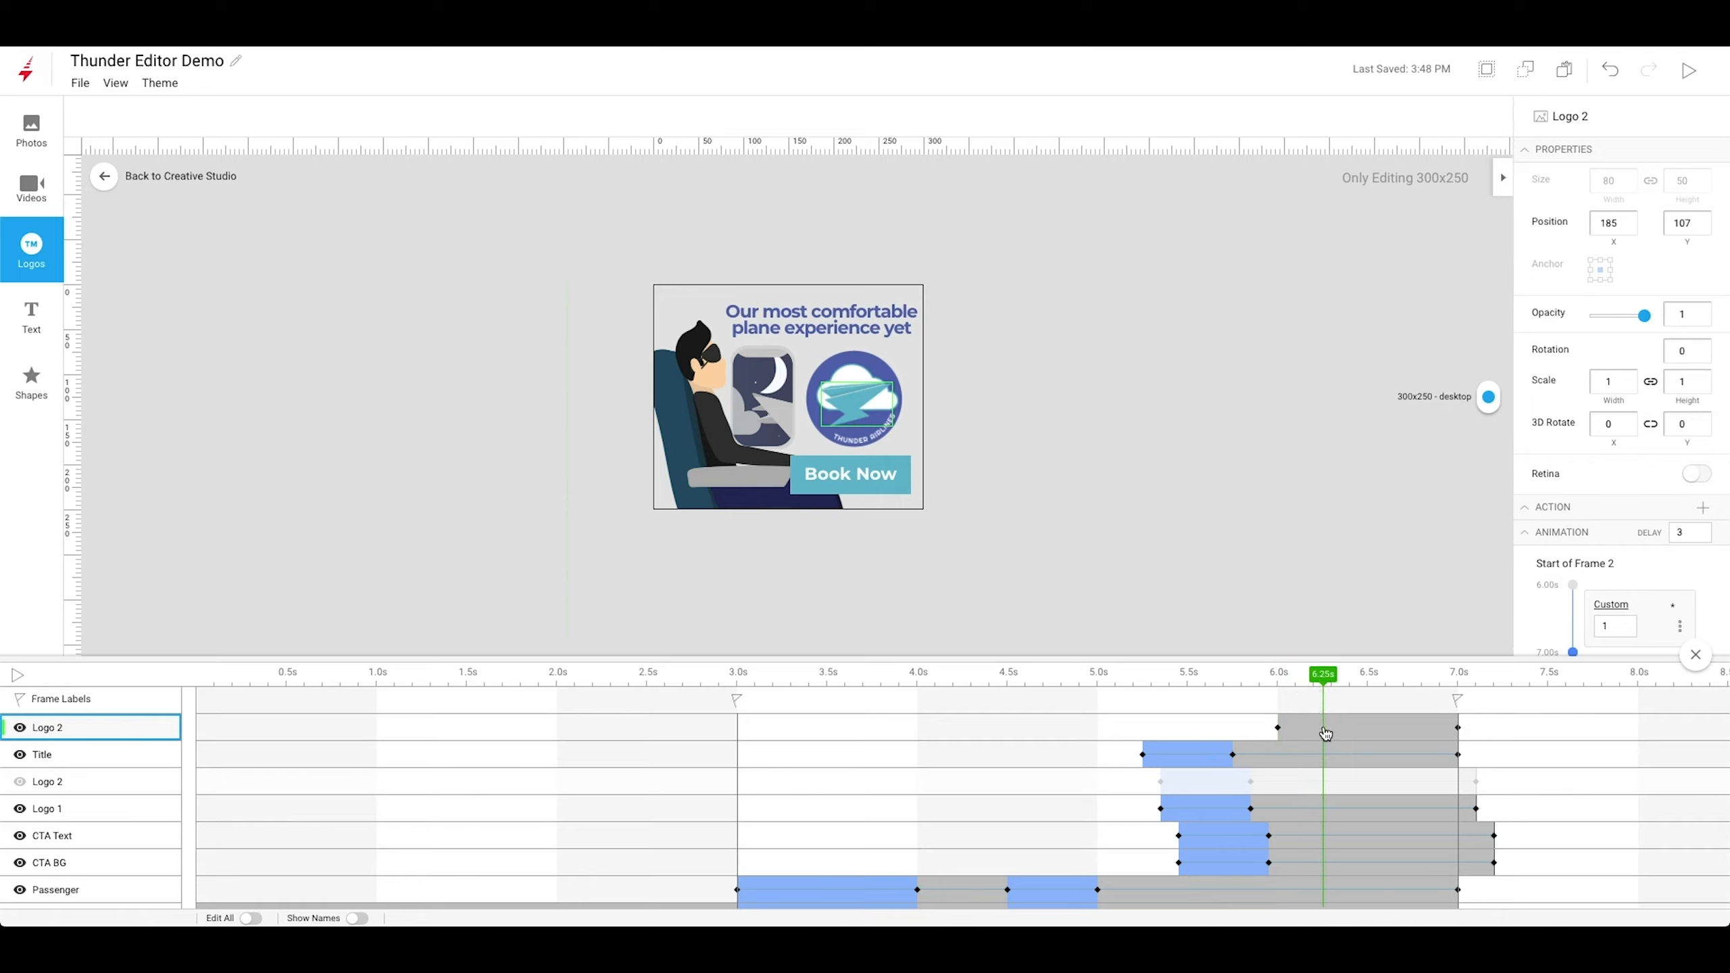
{"action": "right_click", "coordinate": [1325, 733]}
{"action": "left_click", "coordinate": [1433, 277]}
{"action": "key", "text": "shift+Right"}
{"action": "key", "text": "shift+Right"}
{"action": "key", "text": "shift+Right"}
{"action": "key", "text": "shift+Right"}
{"action": "key", "text": "shift+Right"}
{"action": "key", "text": "shift+Right"}
{"action": "key", "text": "shift+Right"}
{"action": "key", "text": "shift+Right"}
{"action": "key", "text": "shift+Right"}
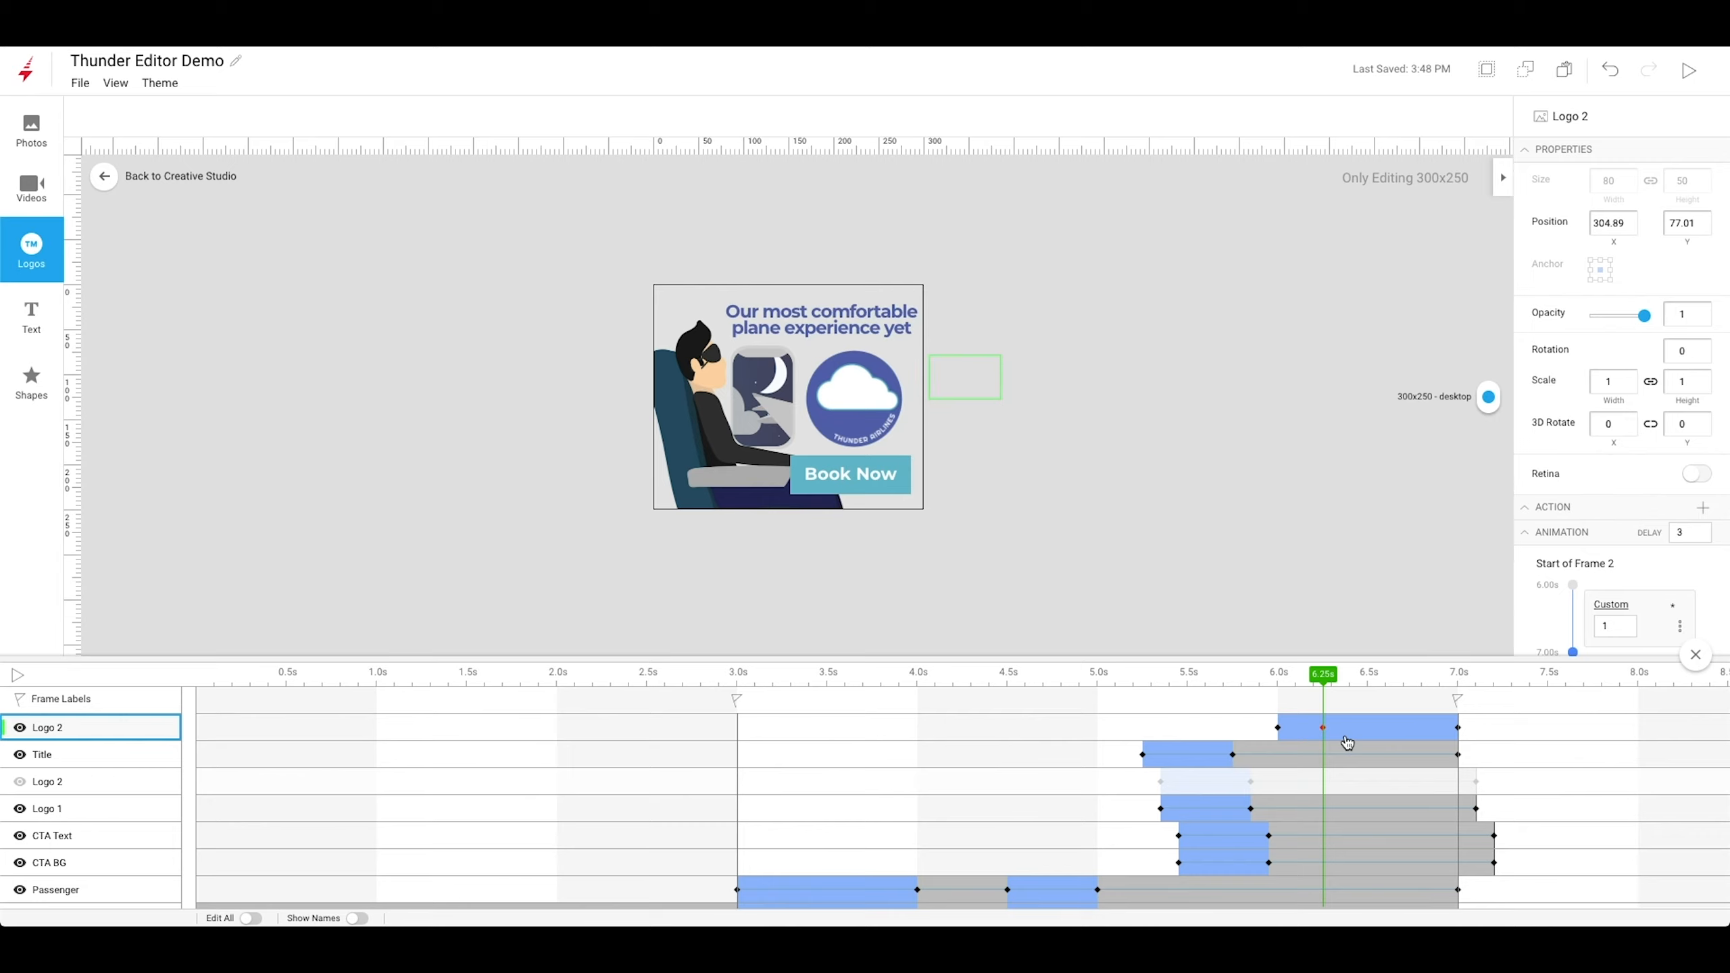
Insert a keyframe at 6.30 s on the new Logo 2 layer and lower its opacity to 0.
{"action": "left_click_drag", "start_coordinate": [1322, 671], "coordinate": [1333, 732]}
{"action": "right_click", "coordinate": [1333, 732]}
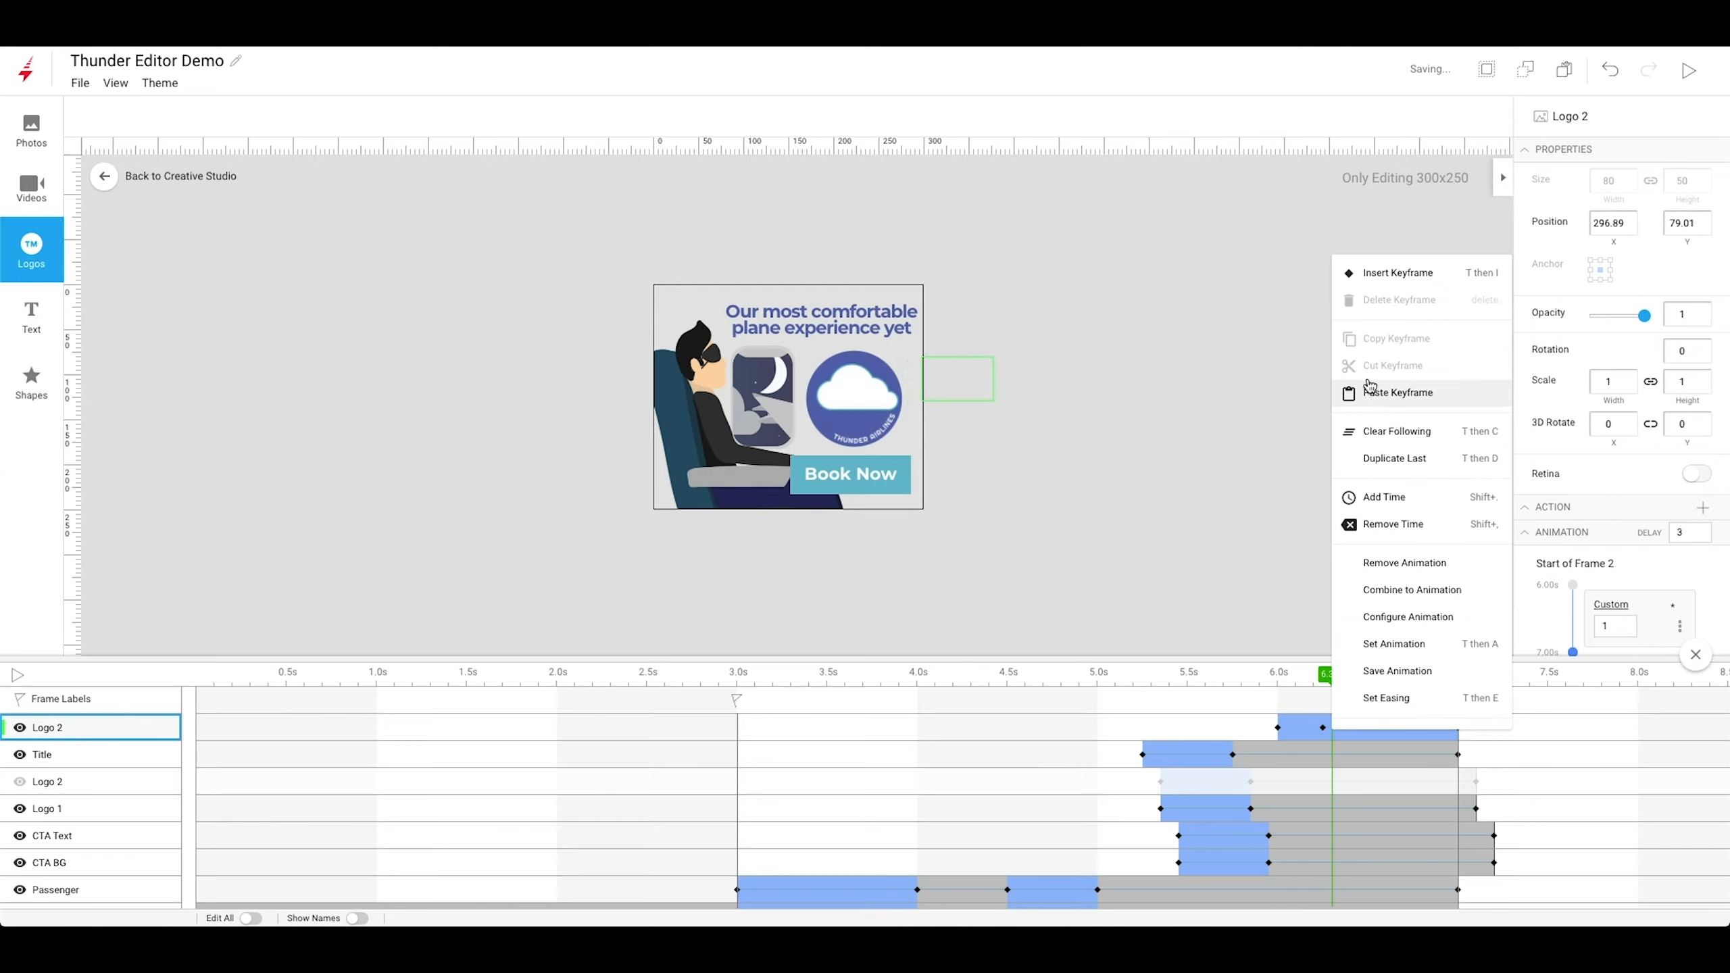
{"action": "left_click", "coordinate": [1382, 276]}
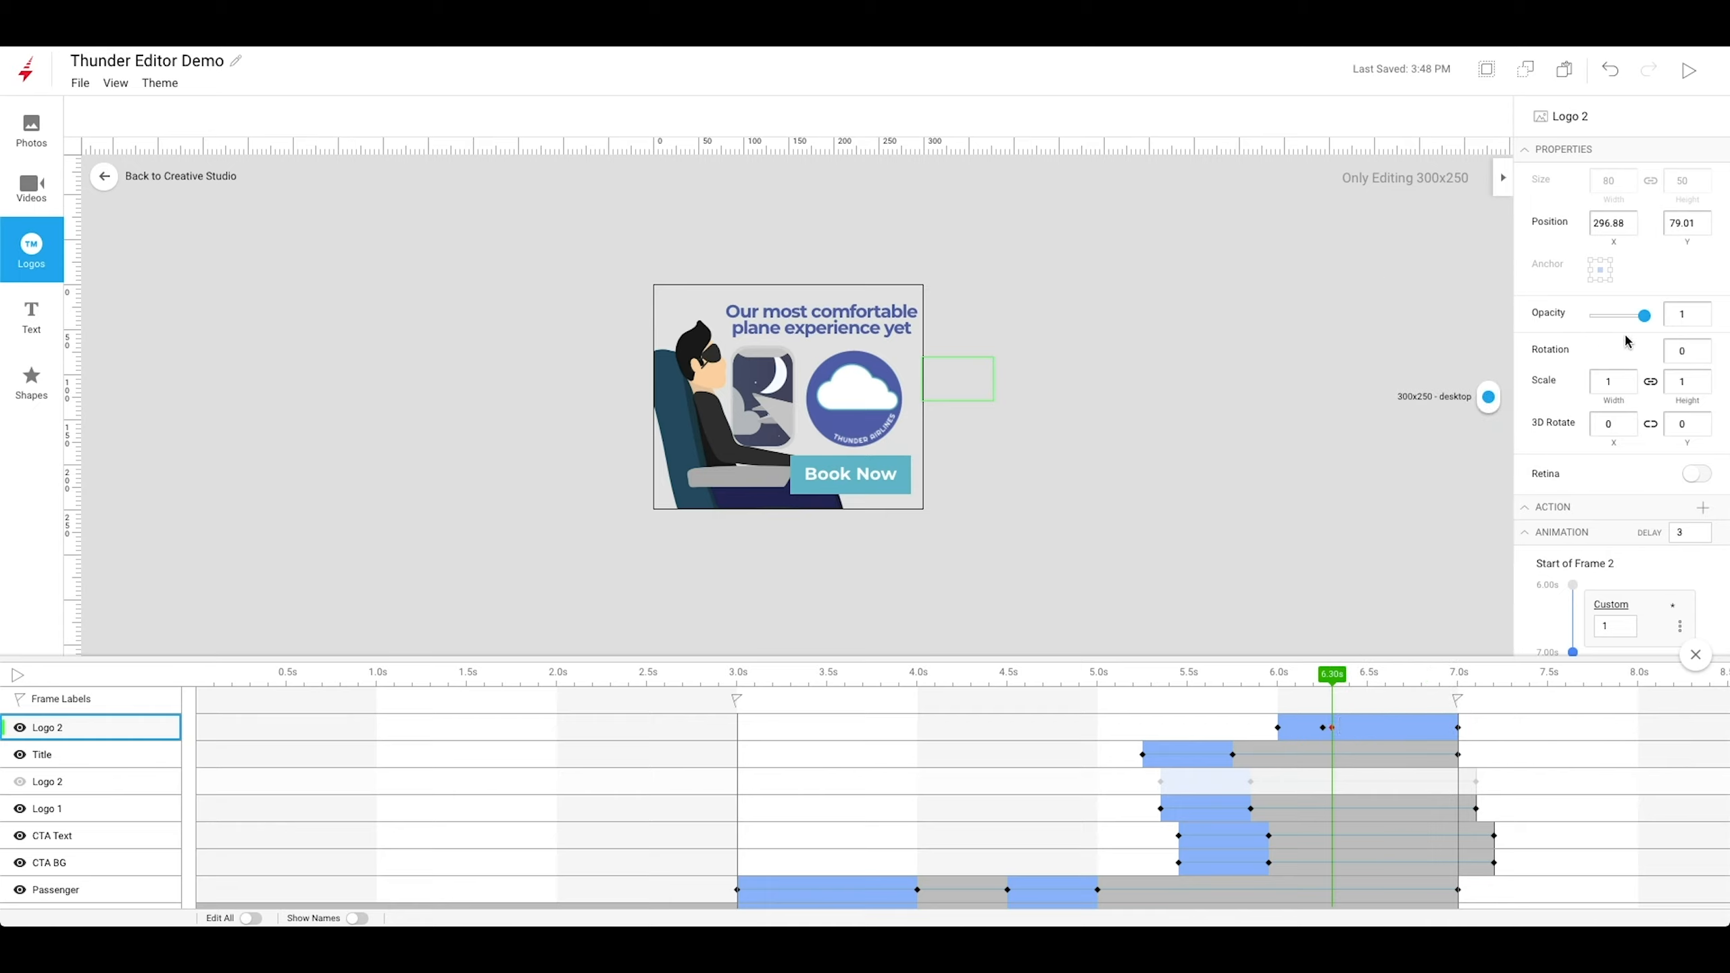
{"action": "left_click_drag", "start_coordinate": [1644, 316], "coordinate": [1570, 315]}
Insert a keyframe at 6.35 s, paste the plane's 7.0 s keyframe onto it, and set its opacity to 0.
{"action": "right_click", "coordinate": [1338, 727]}
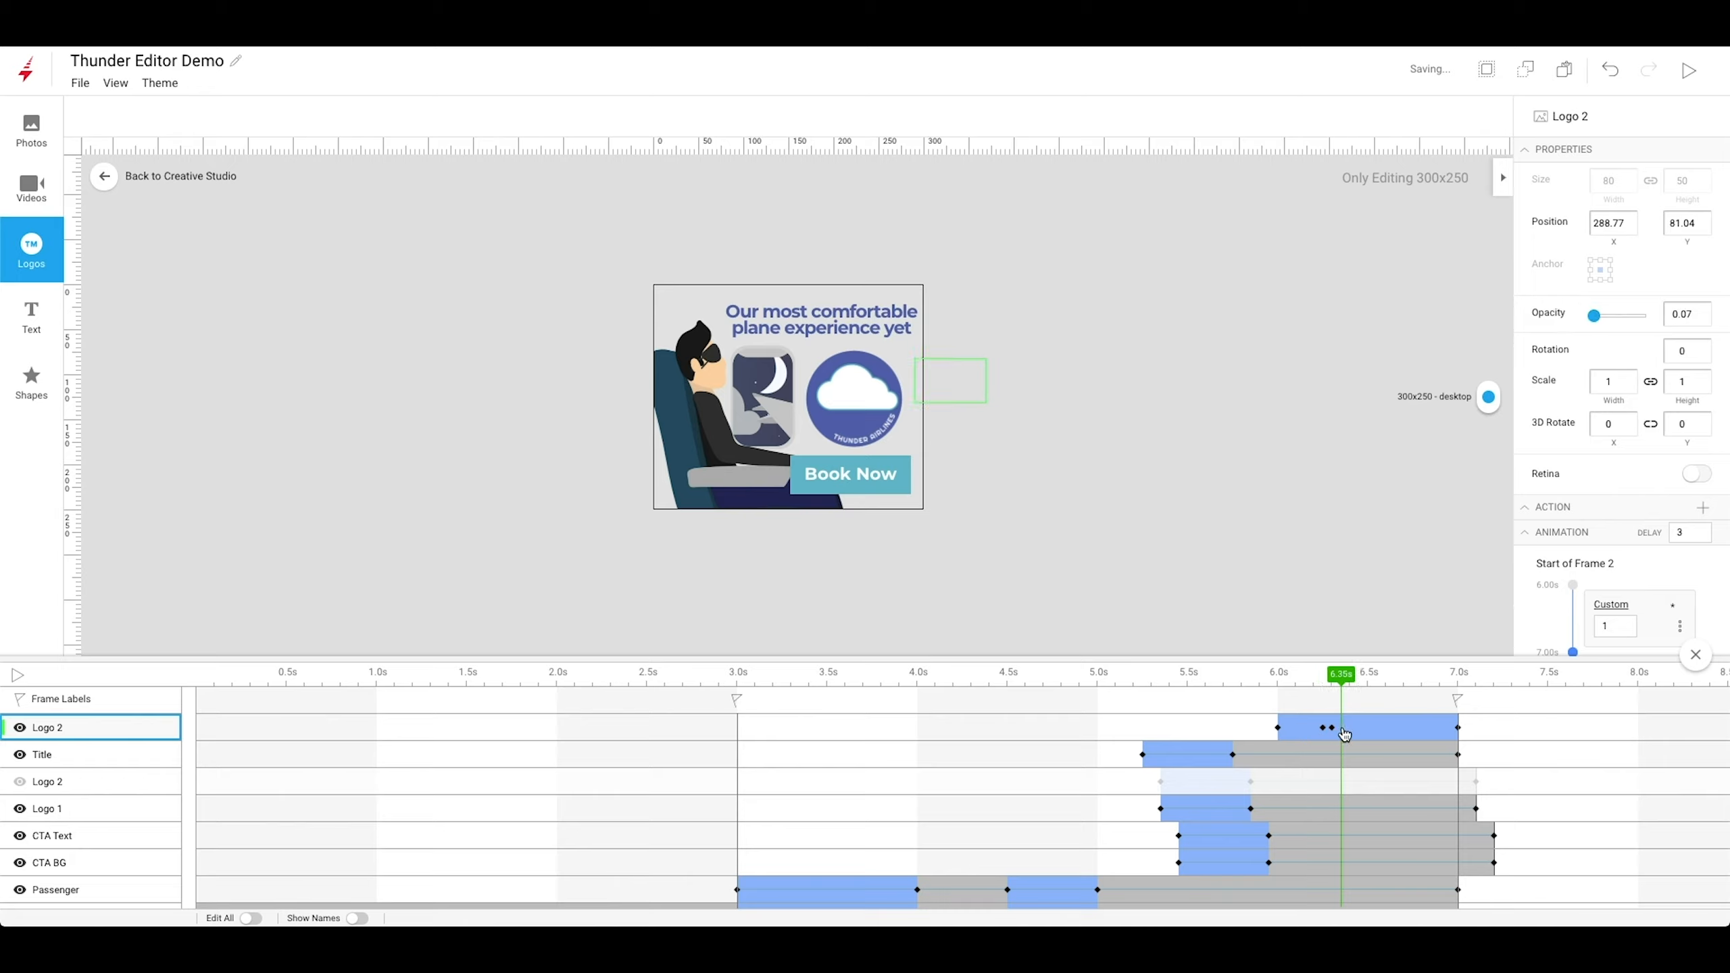
{"action": "left_click", "coordinate": [1386, 274]}
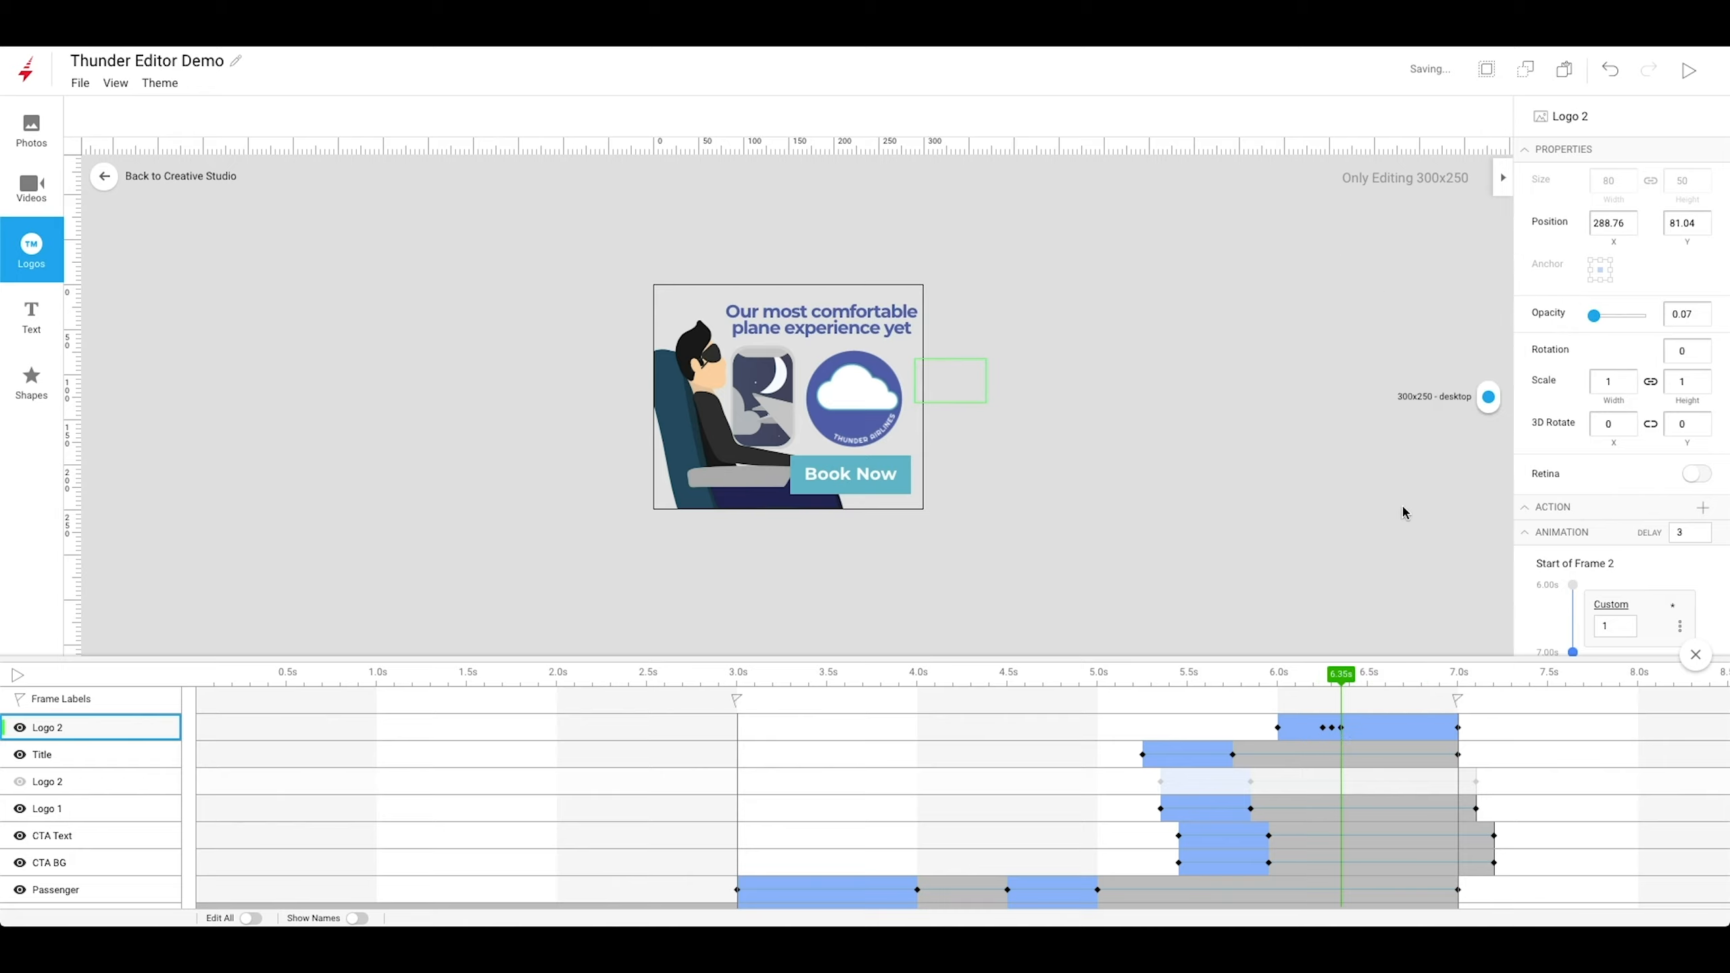
{"action": "left_click", "coordinate": [1459, 728]}
{"action": "right_click", "coordinate": [1458, 729]}
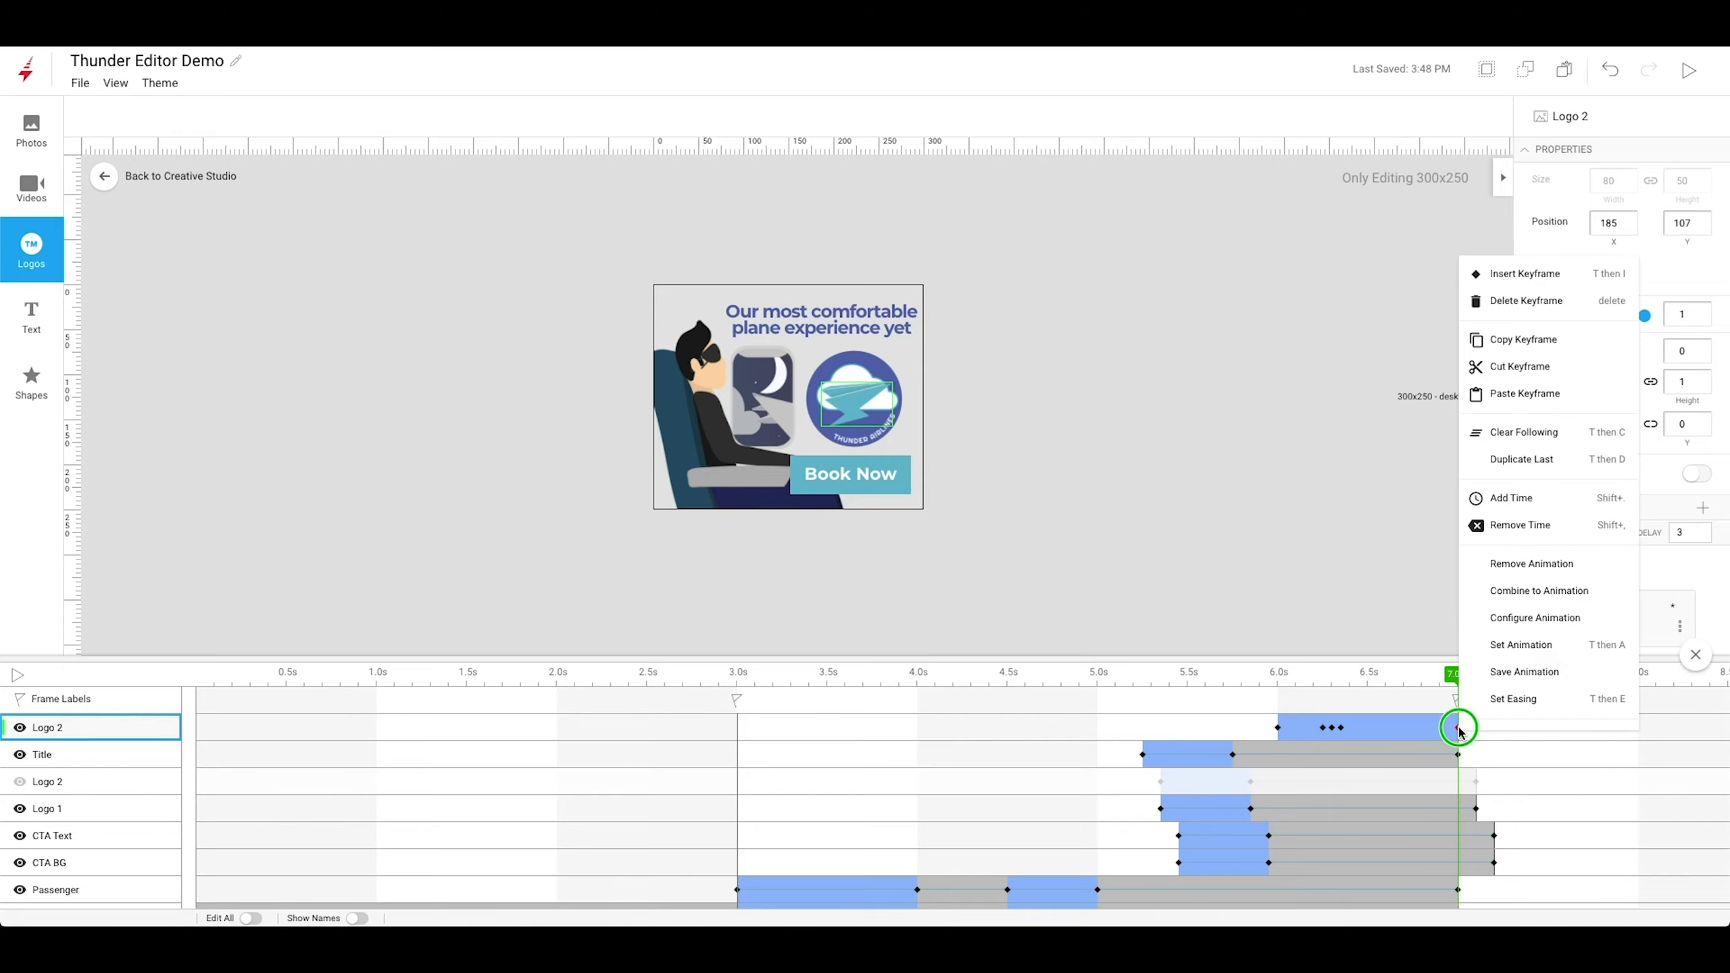
{"action": "left_click", "coordinate": [1516, 343]}
{"action": "left_click", "coordinate": [1340, 729]}
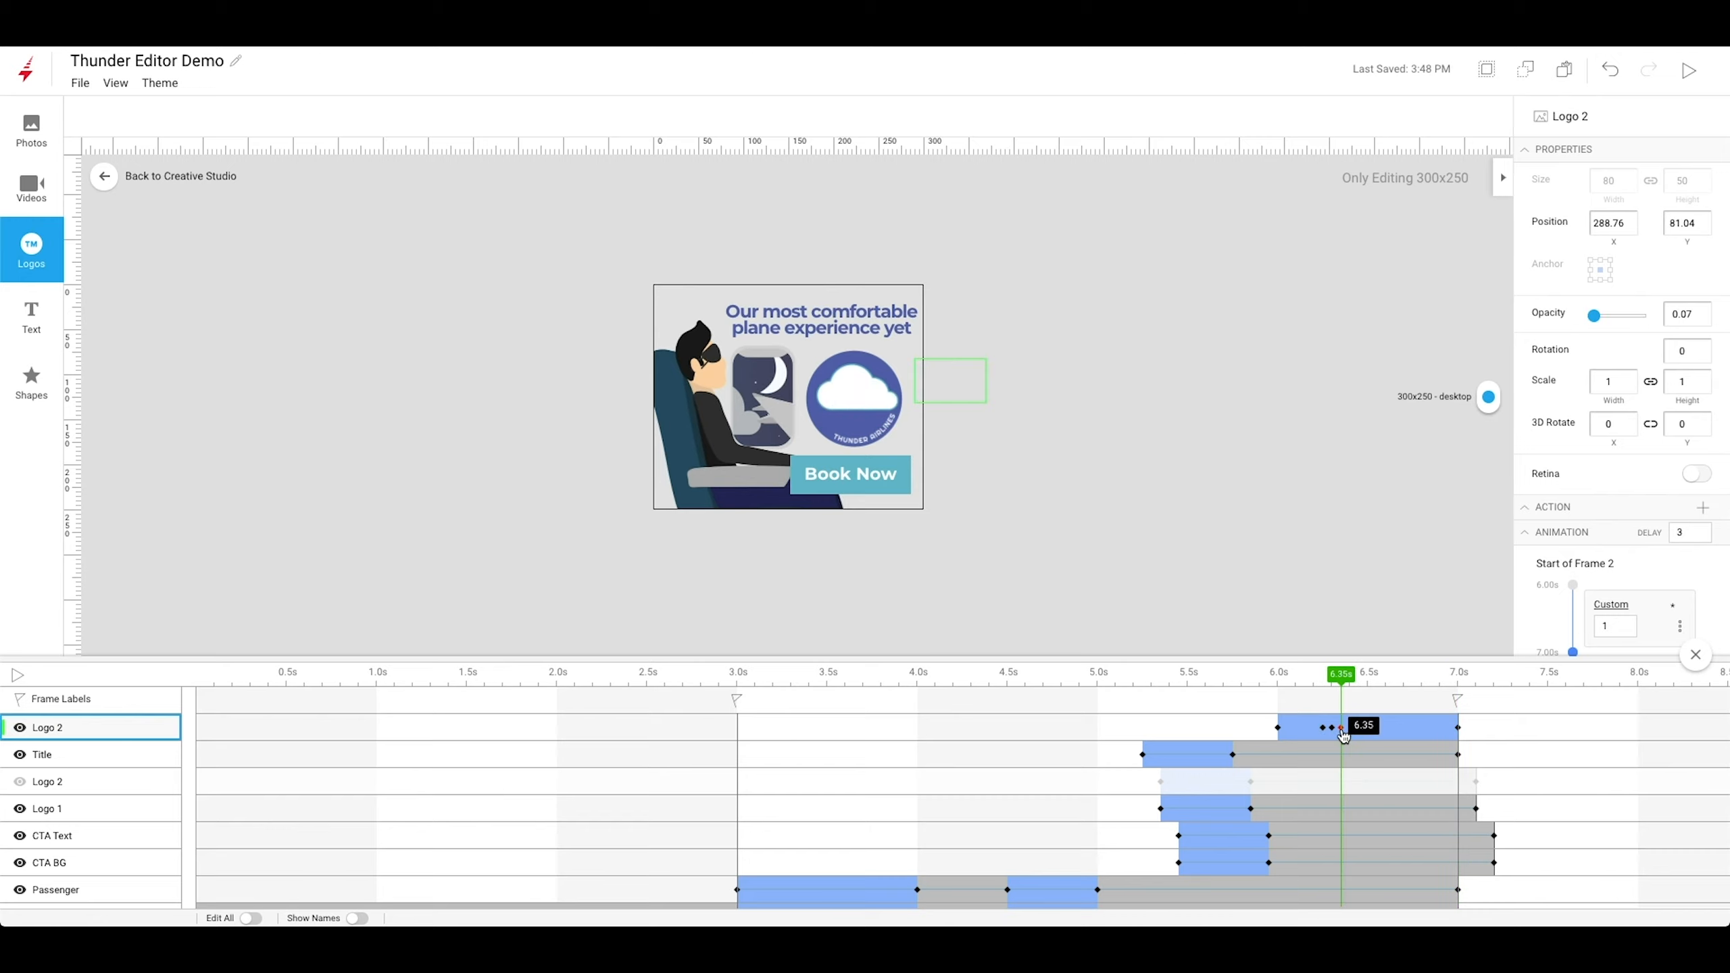
{"action": "right_click", "coordinate": [1340, 729]}
{"action": "left_click", "coordinate": [1406, 394]}
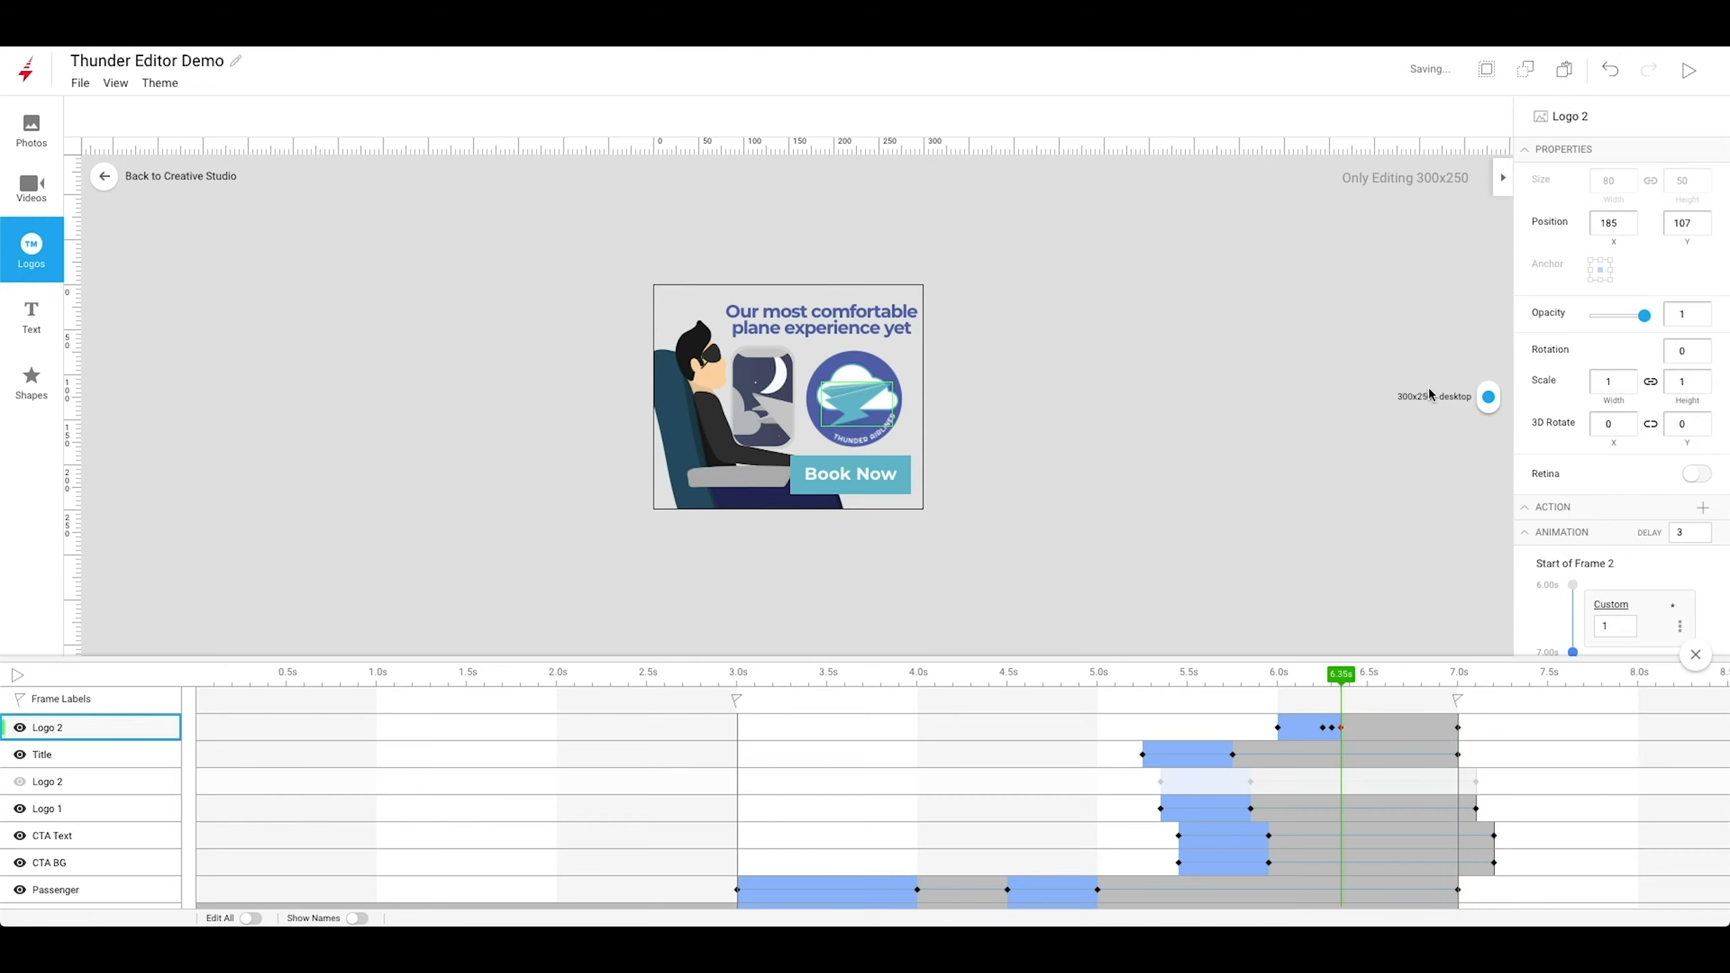
{"action": "left_click_drag", "start_coordinate": [1648, 327], "coordinate": [1544, 328]}
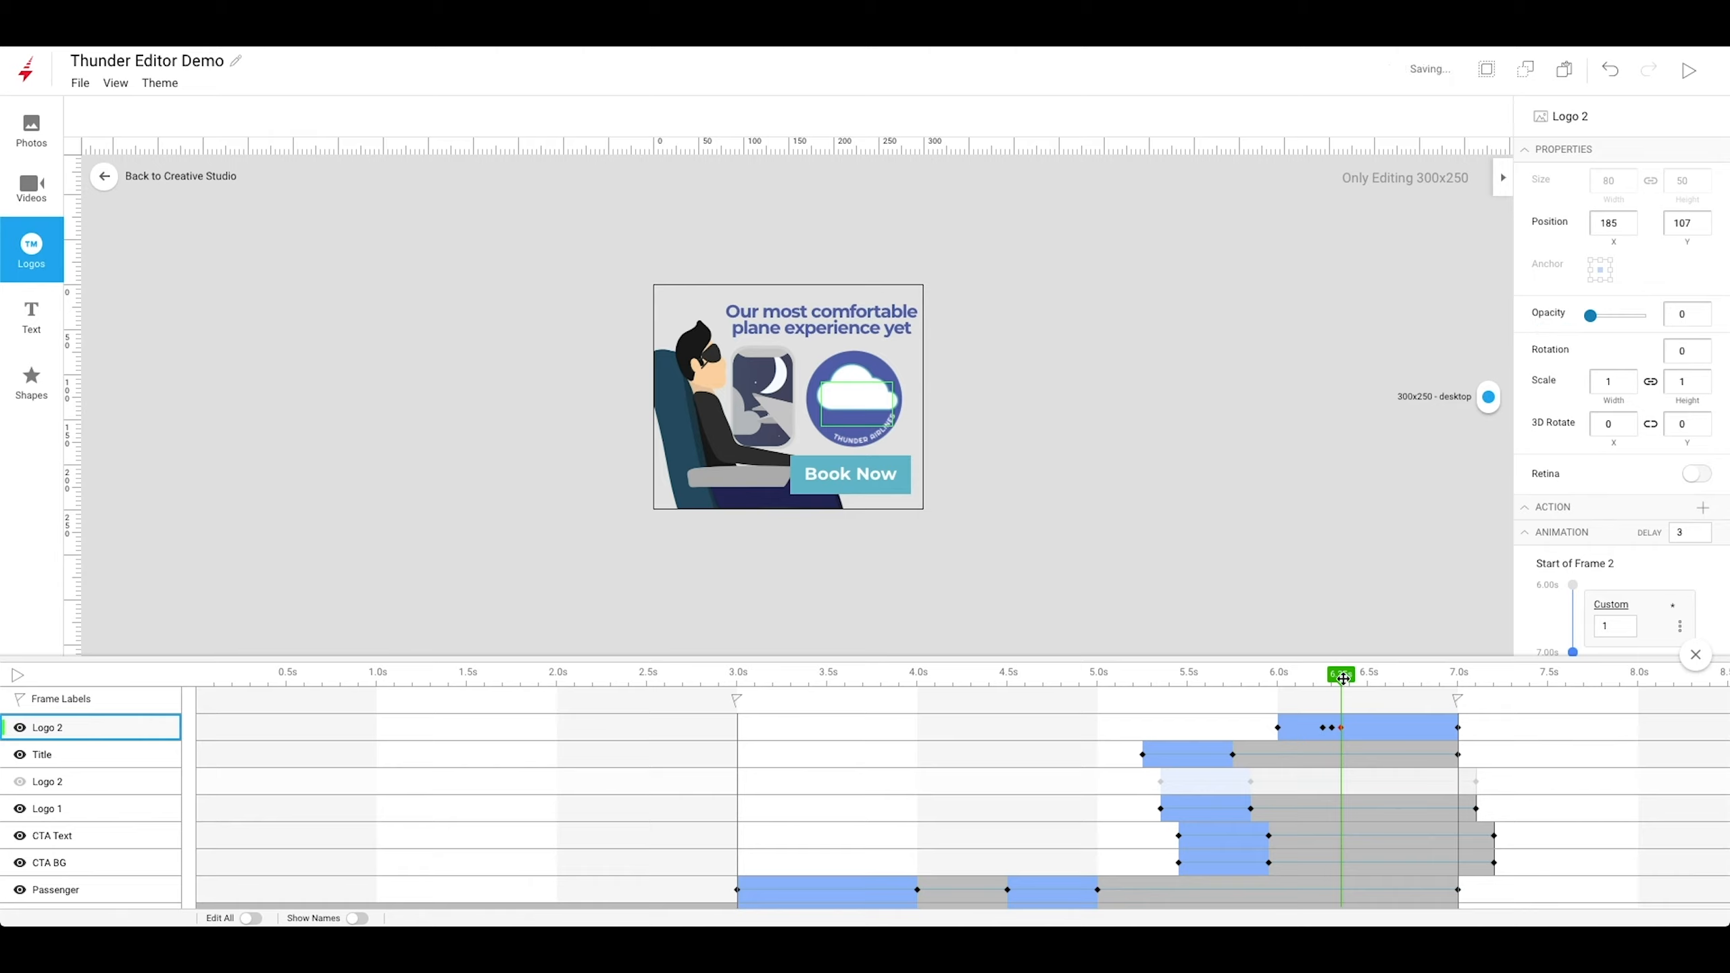
Insert a 6.75 s keyframe with opacity 0 on the new Logo 2 layer and scrub back to check the plane's motion.
{"action": "left_click_drag", "start_coordinate": [1342, 678], "coordinate": [1449, 700]}
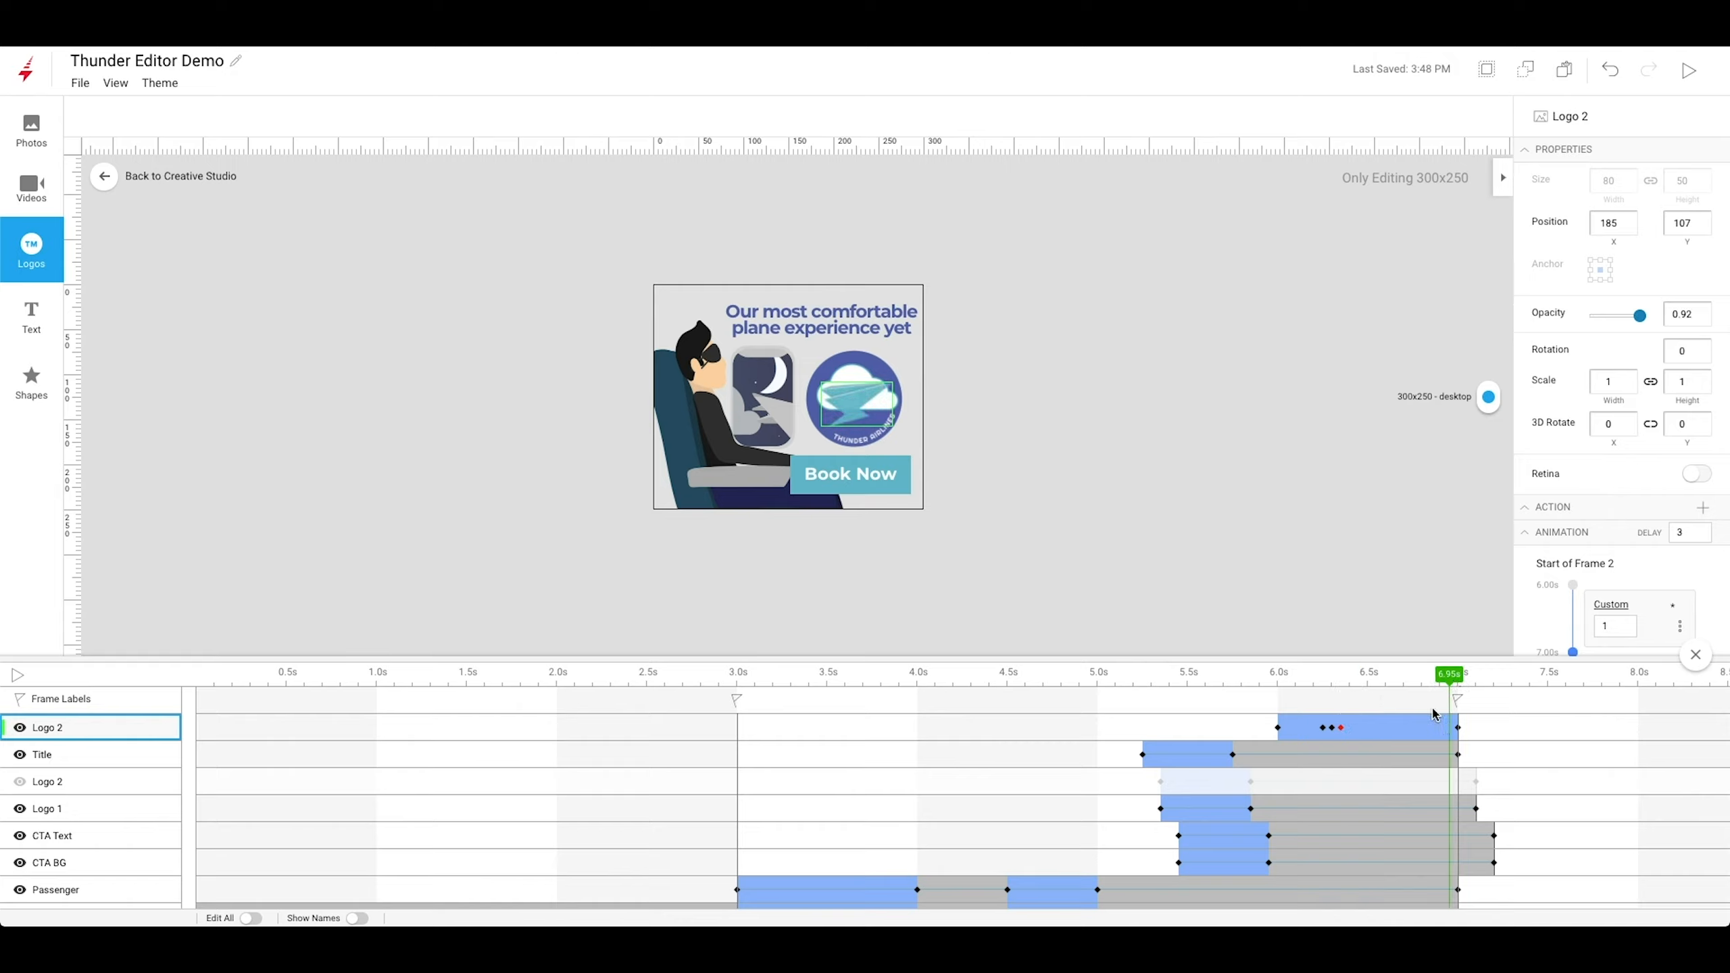
{"action": "left_click", "coordinate": [1411, 733]}
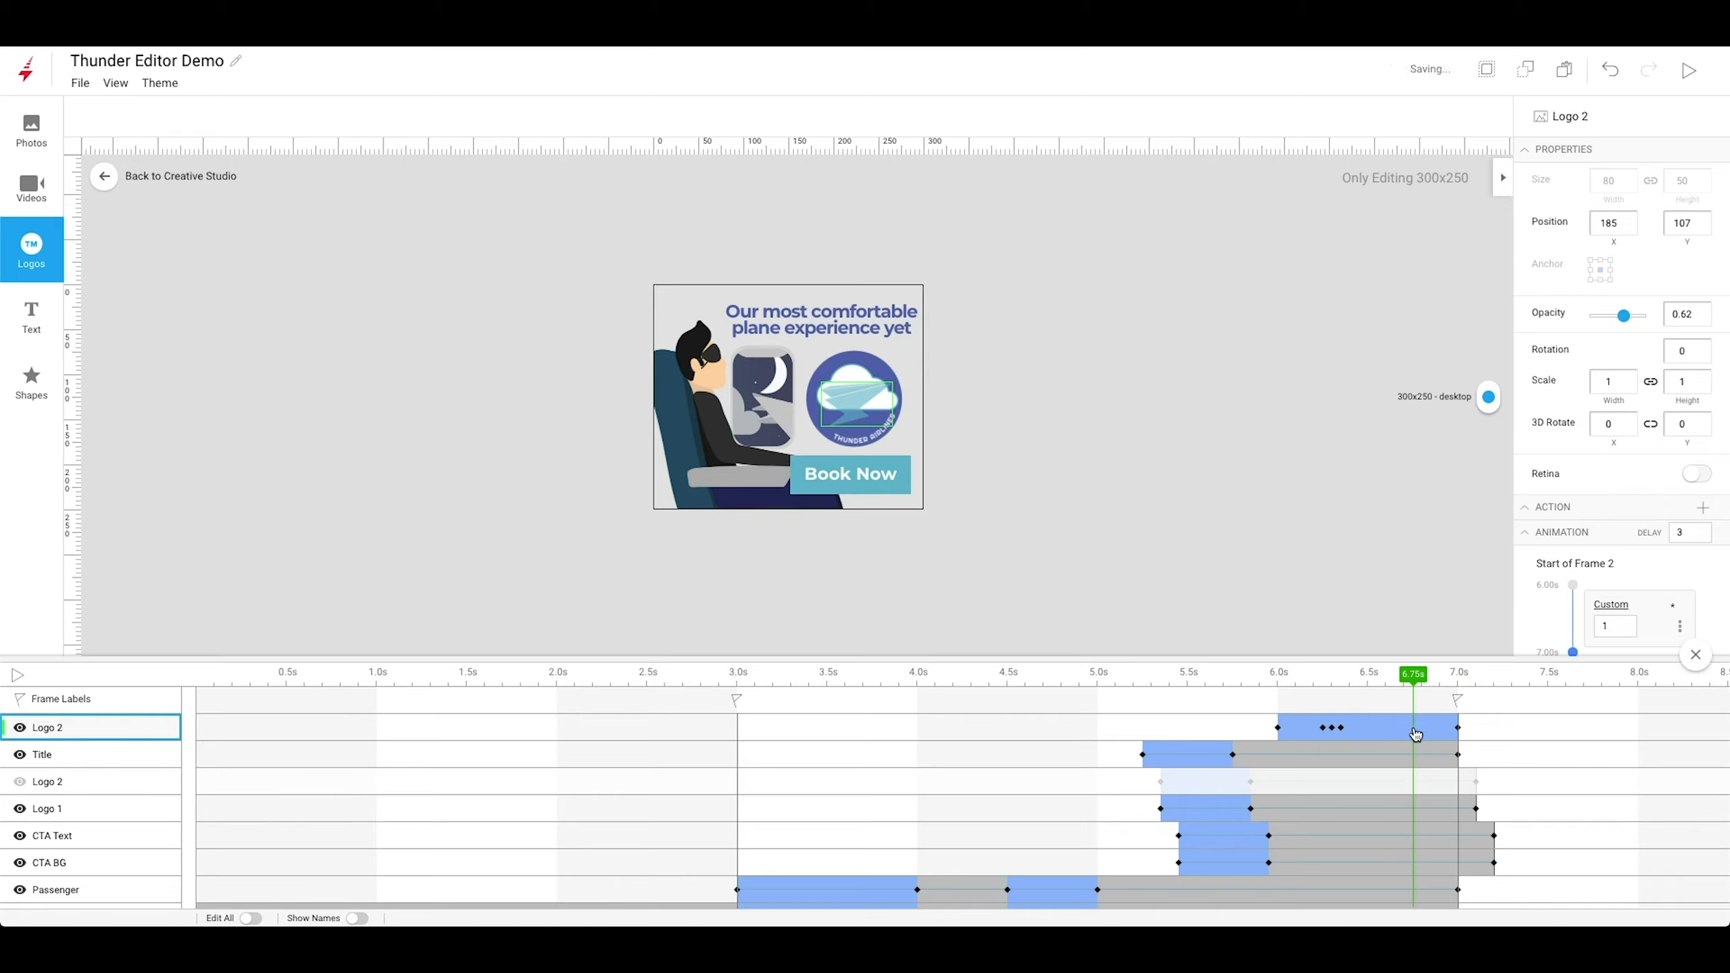
{"action": "right_click", "coordinate": [1415, 734]}
{"action": "left_click", "coordinate": [1481, 286]}
{"action": "left_click", "coordinate": [1415, 728]}
{"action": "left_click_drag", "start_coordinate": [1630, 317], "coordinate": [1544, 325]}
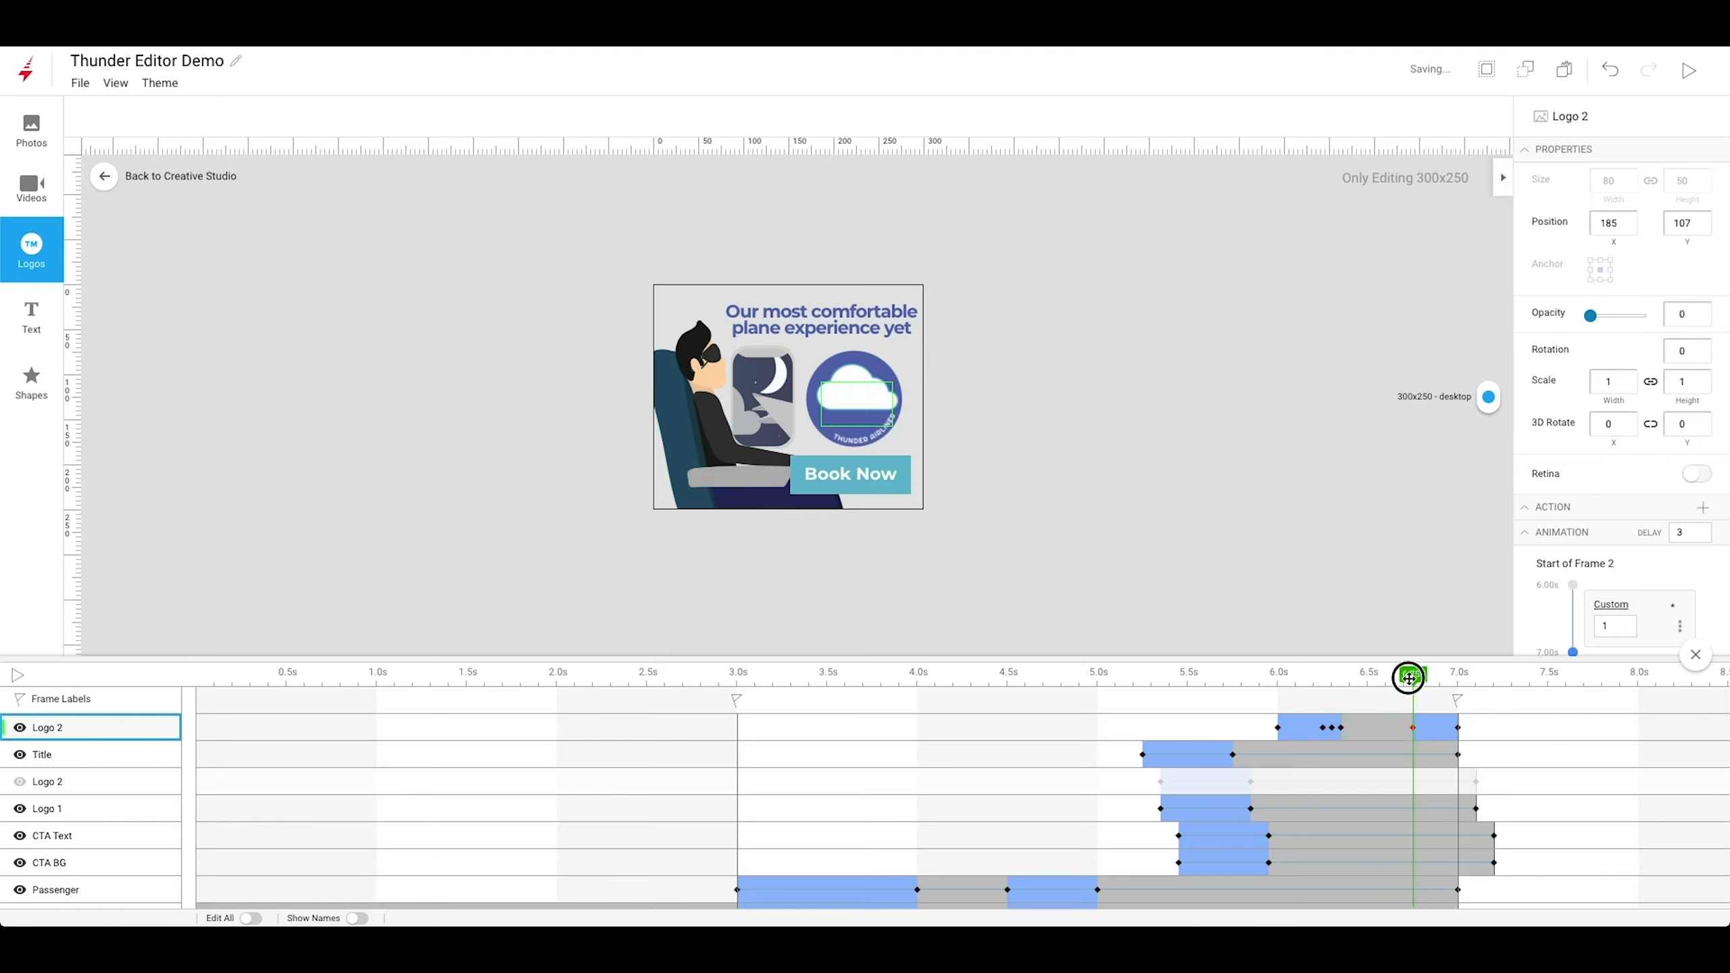
{"action": "left_click_drag", "start_coordinate": [1408, 678], "coordinate": [1287, 684]}
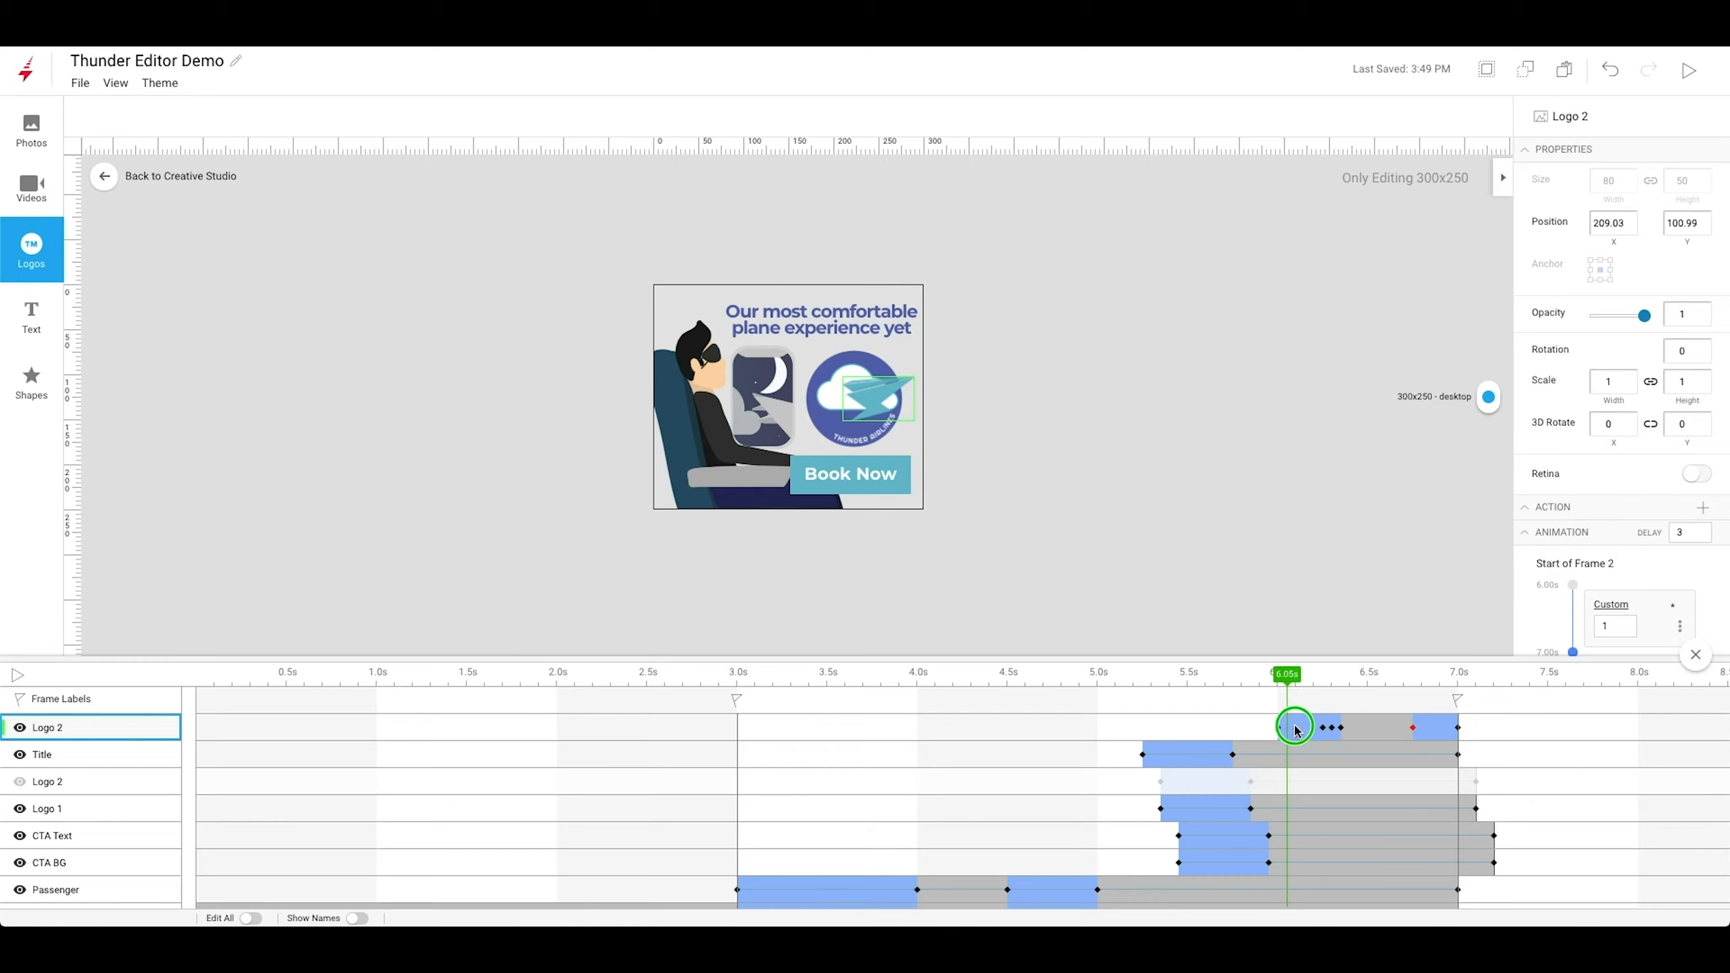
Set the easing of the fly-out segment on the upper Logo 2 layer to Ease In Quad and scrub through its motion.
{"action": "right_click", "coordinate": [1286, 730]}
{"action": "left_click", "coordinate": [1294, 738]}
{"action": "right_click", "coordinate": [1302, 734]}
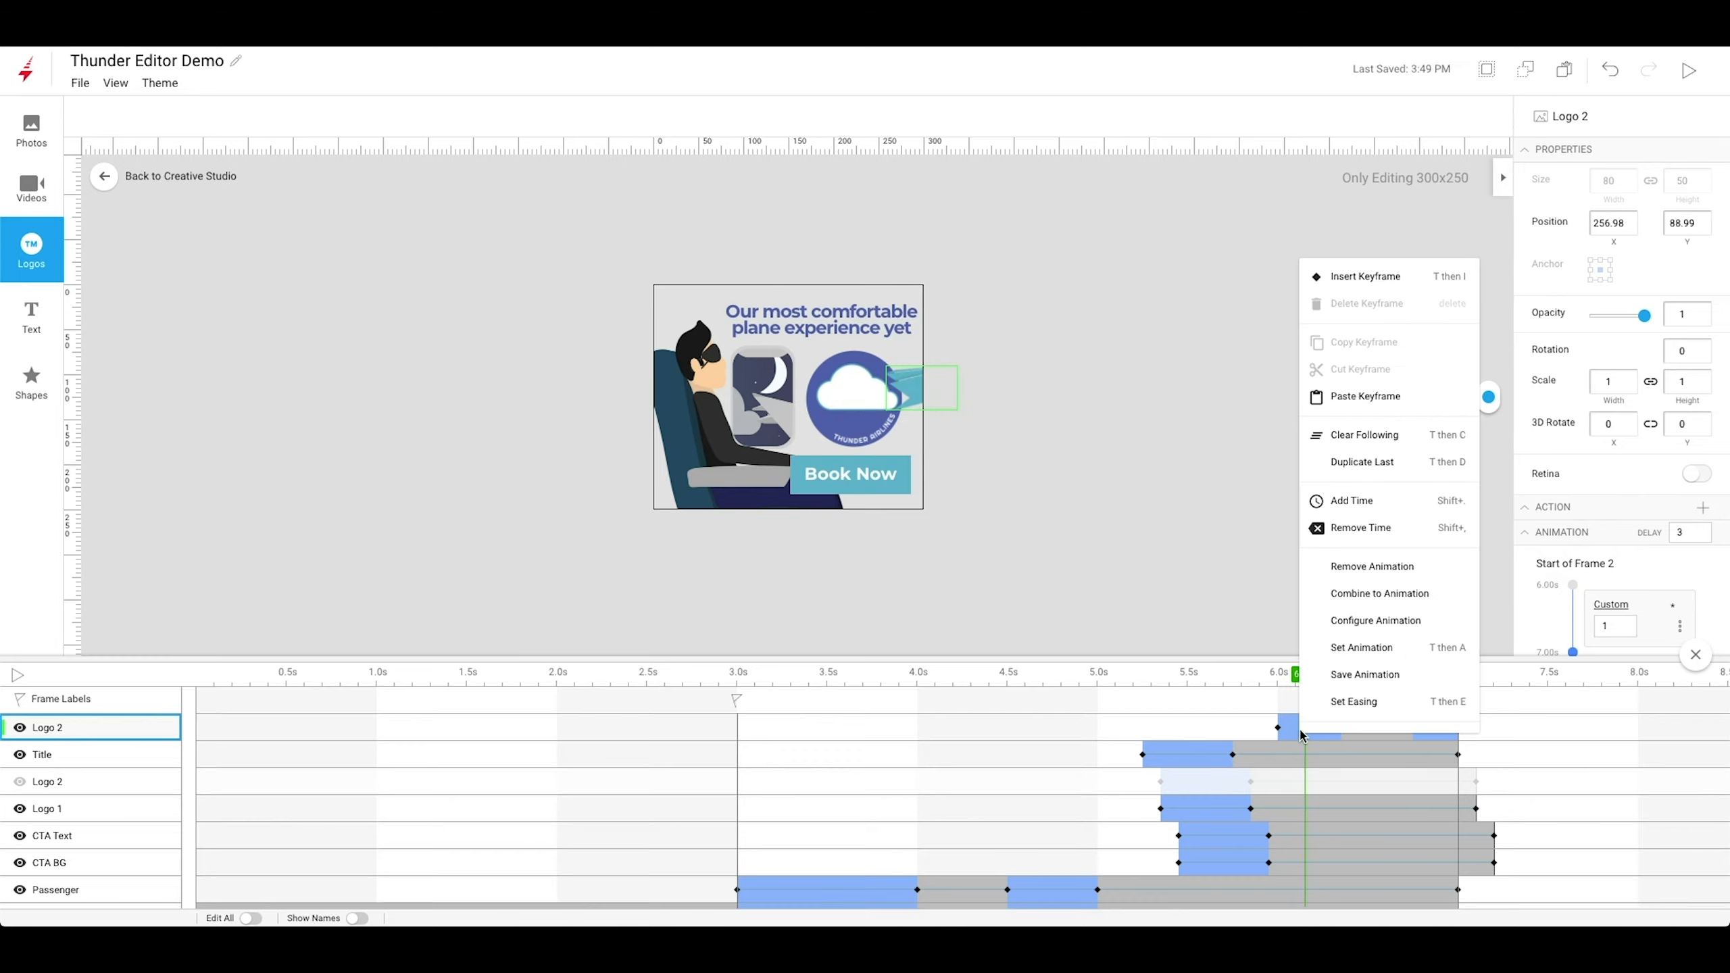
{"action": "left_click", "coordinate": [1350, 703]}
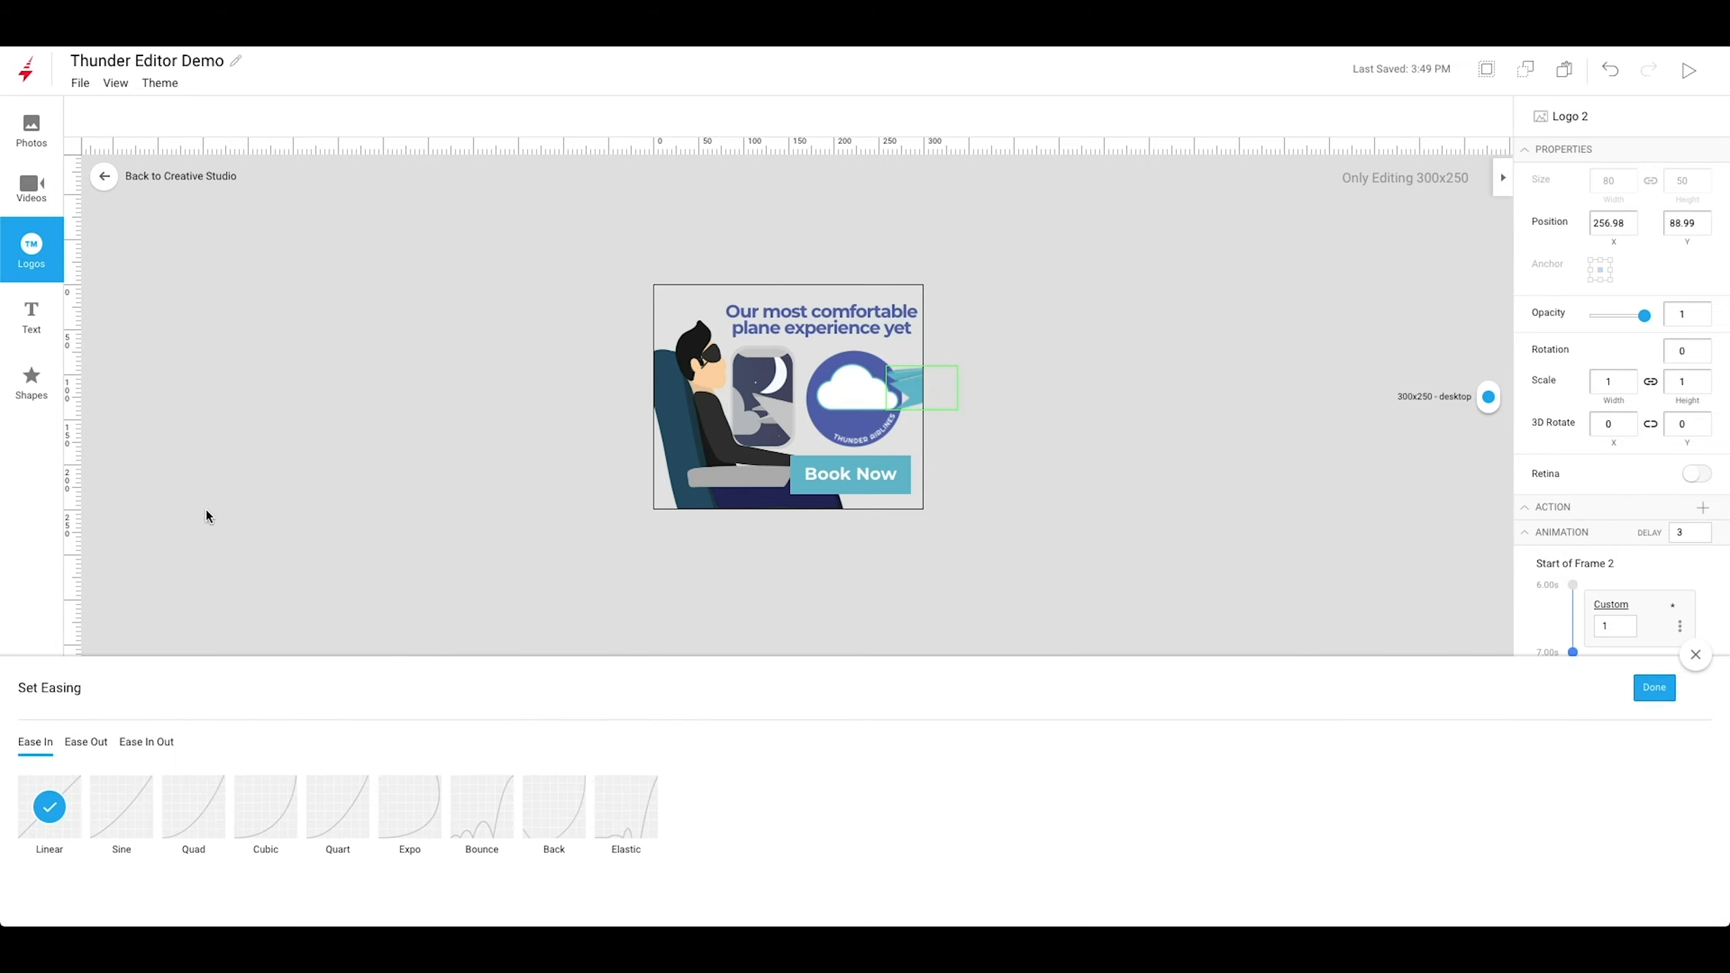
{"action": "left_click", "coordinate": [178, 790]}
{"action": "mouse_move", "coordinate": [1304, 675]}
{"action": "left_mouse_down"}
{"action": "mouse_move", "coordinate": [1278, 676]}
{"action": "mouse_move", "coordinate": [1327, 686]}
{"action": "left_mouse_up"}
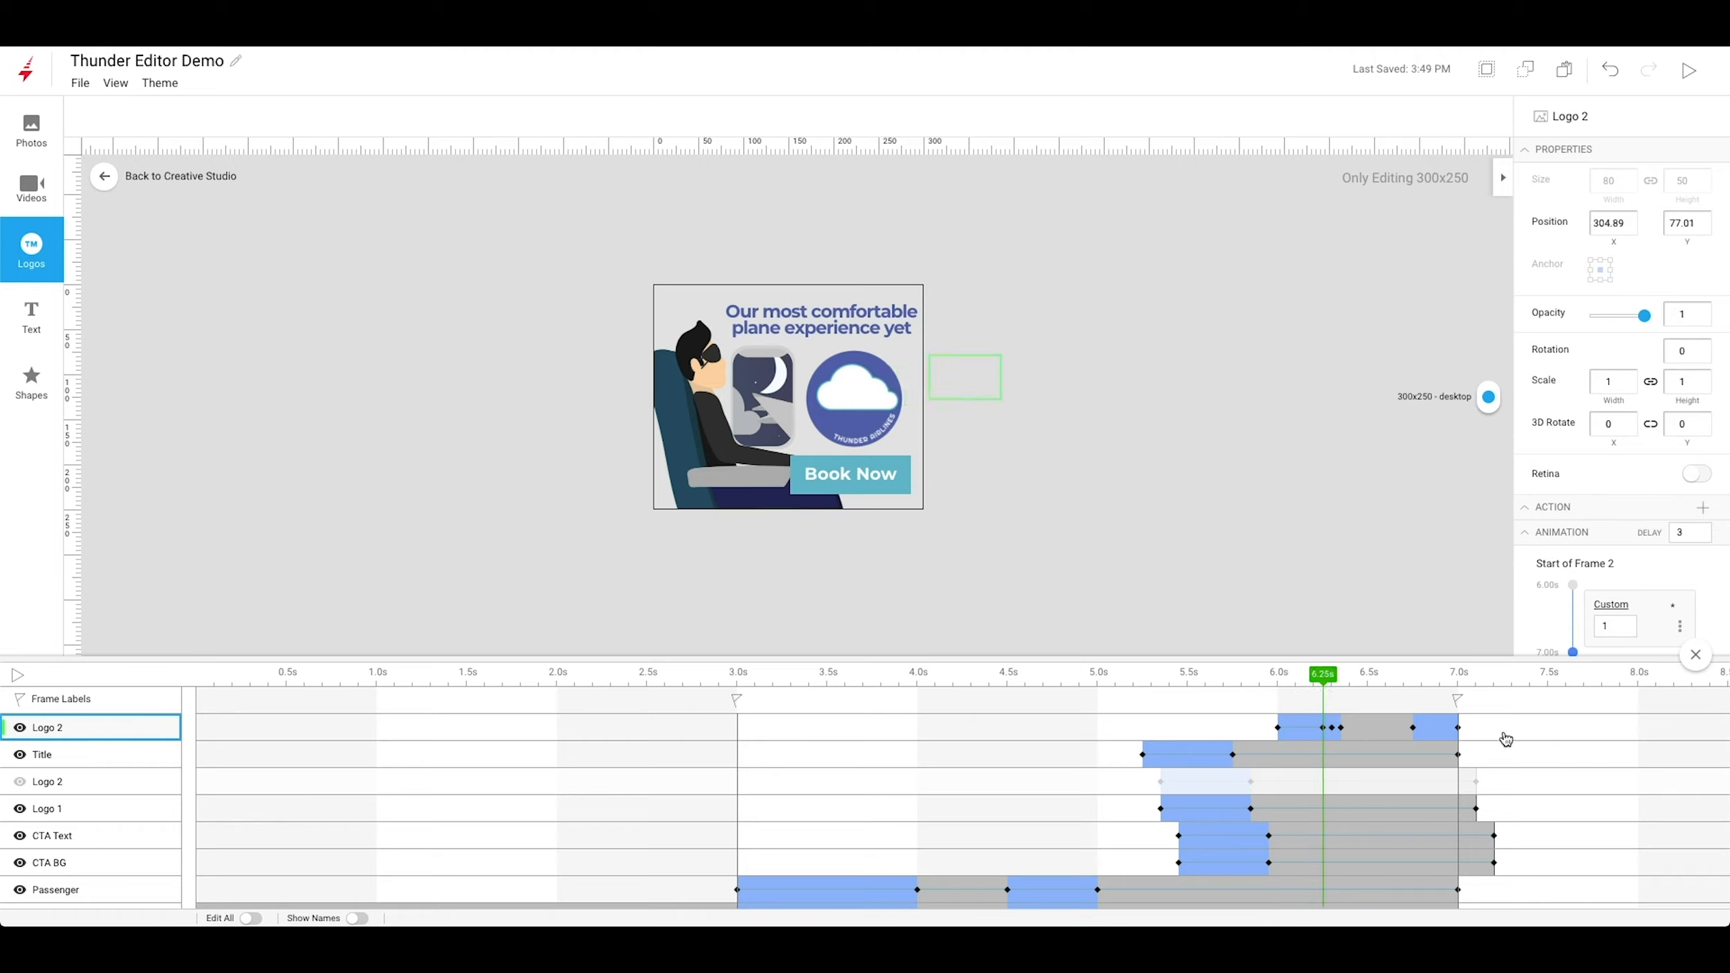
Save the upper Logo 2 layer's keyframe sequence as a new custom animation named Hover Effect.
{"action": "left_click", "coordinate": [1359, 729]}
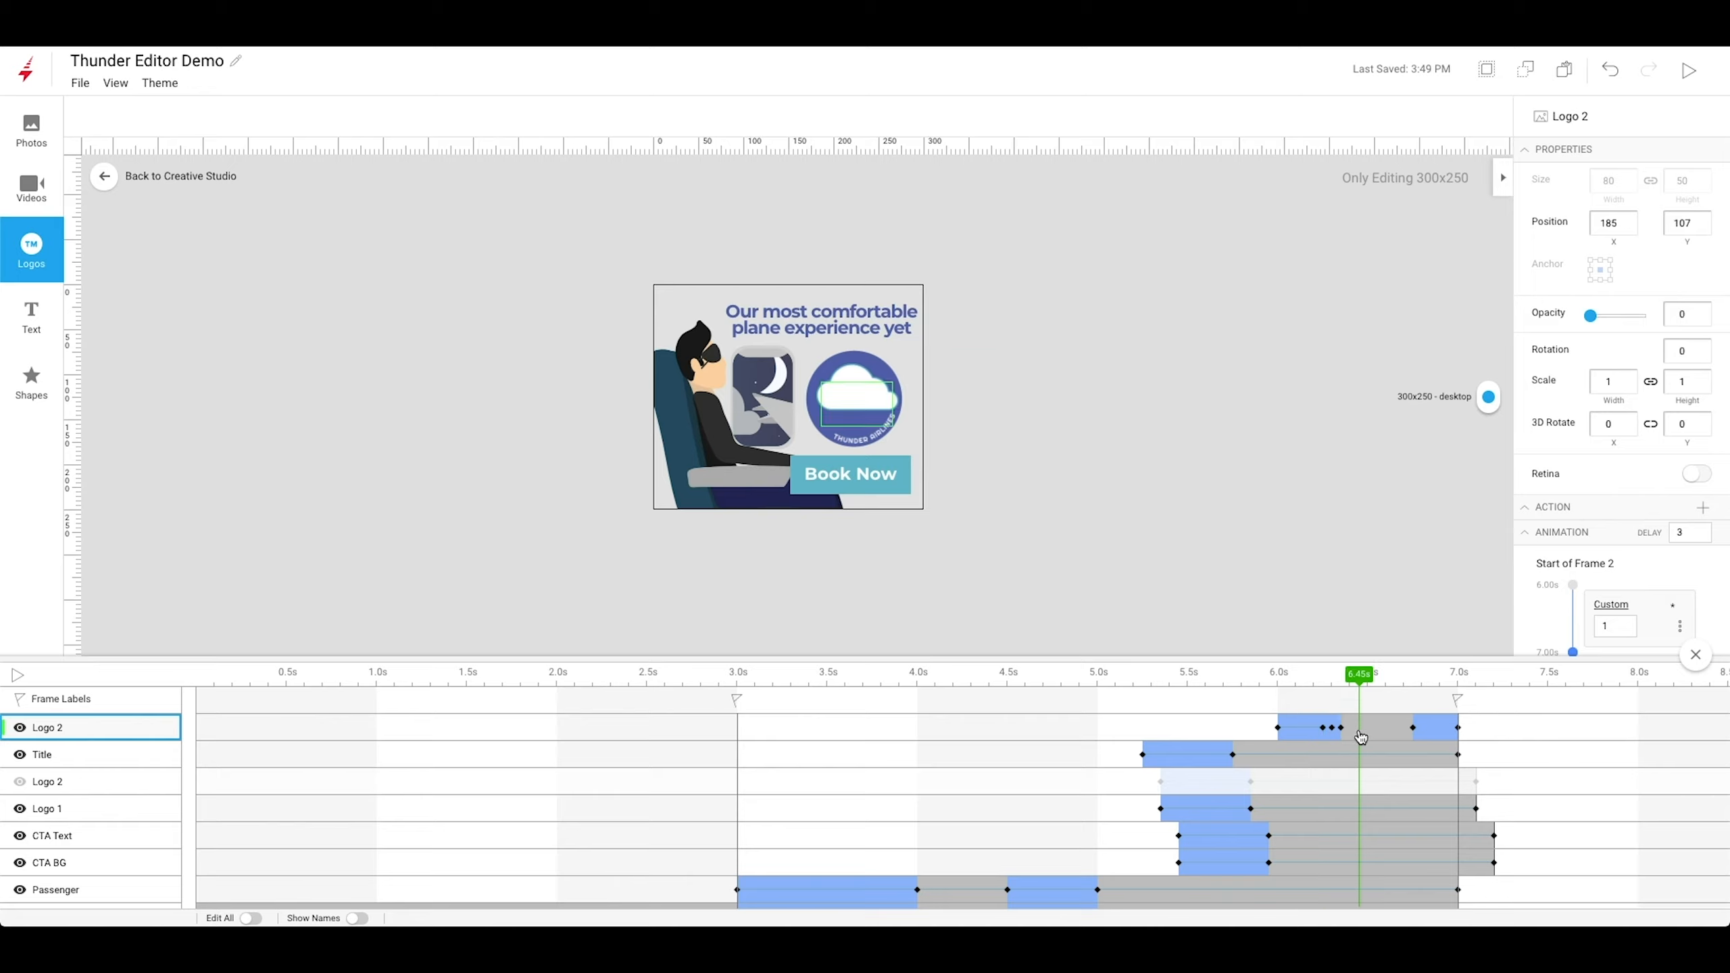
{"action": "right_click", "coordinate": [1383, 734]}
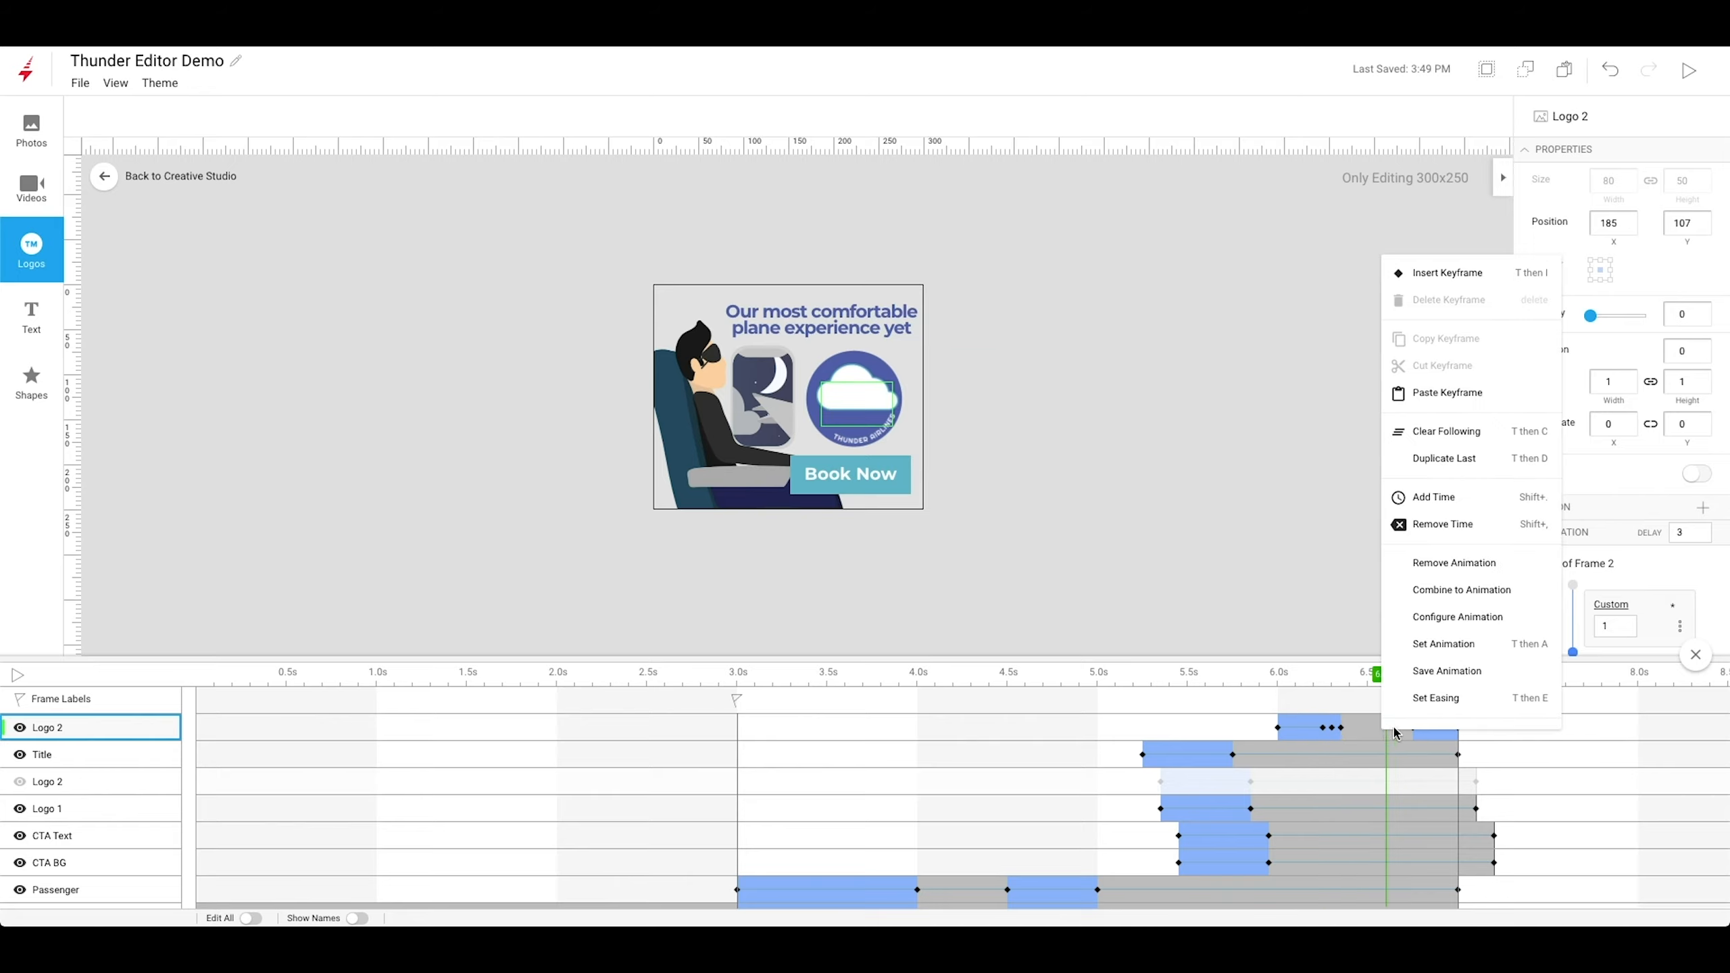
{"action": "left_click", "coordinate": [1431, 676]}
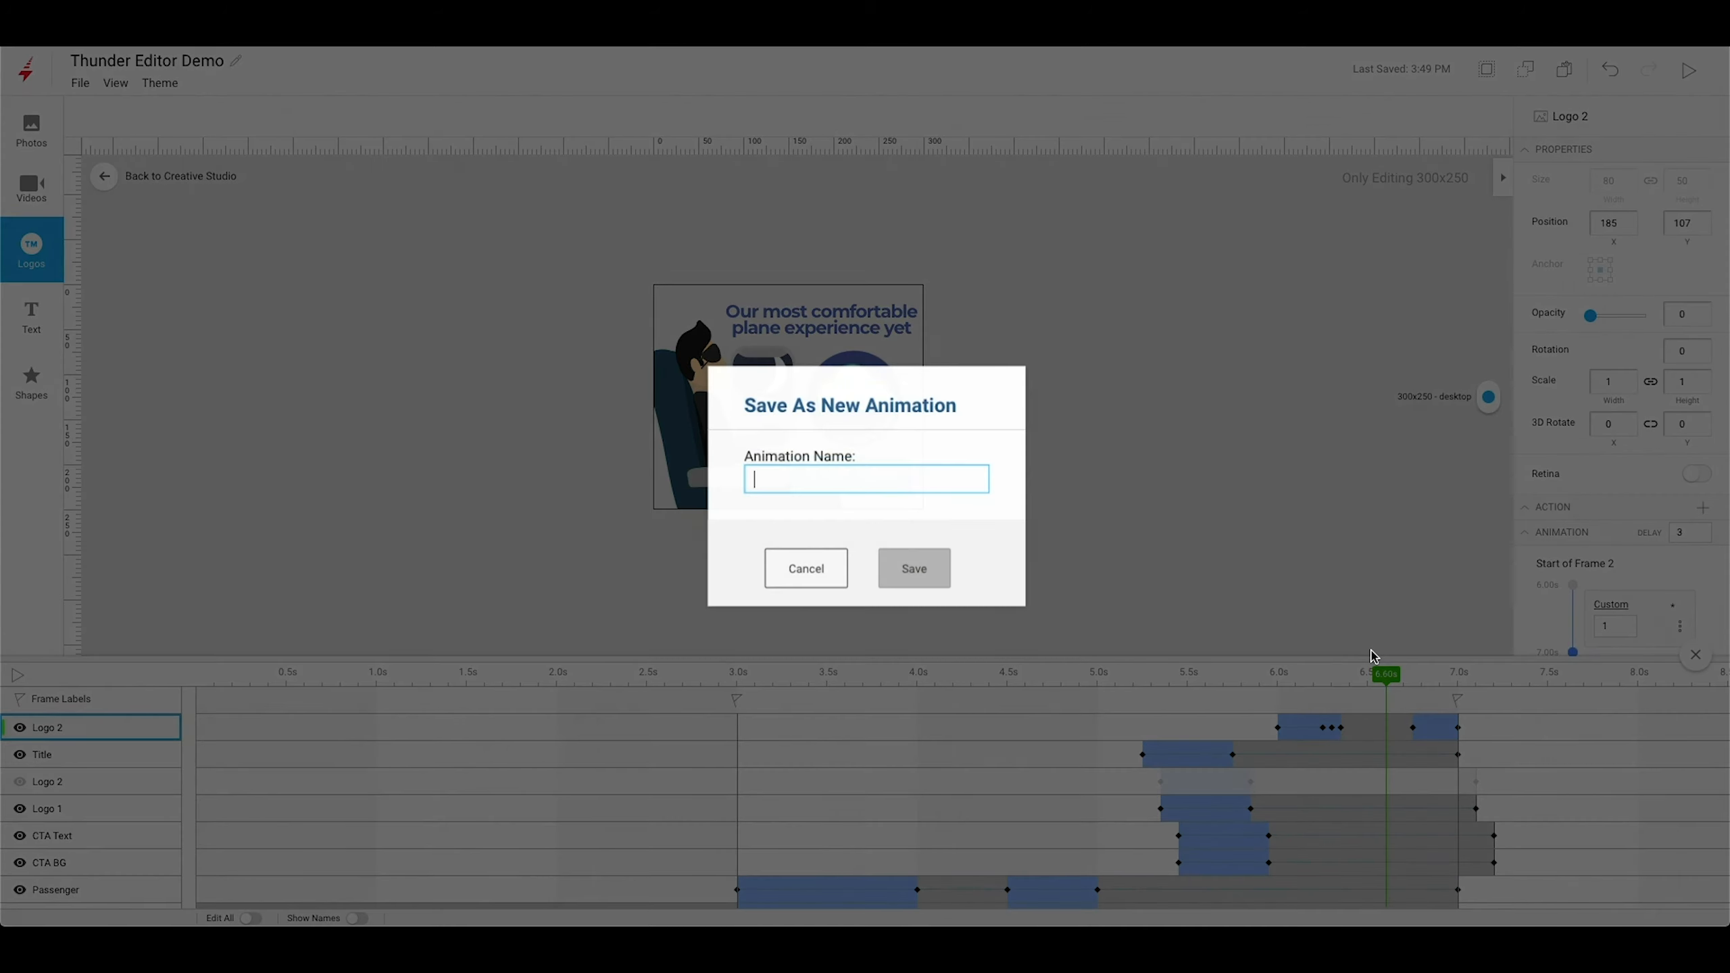
{"action": "type", "text": "Hobrt"}
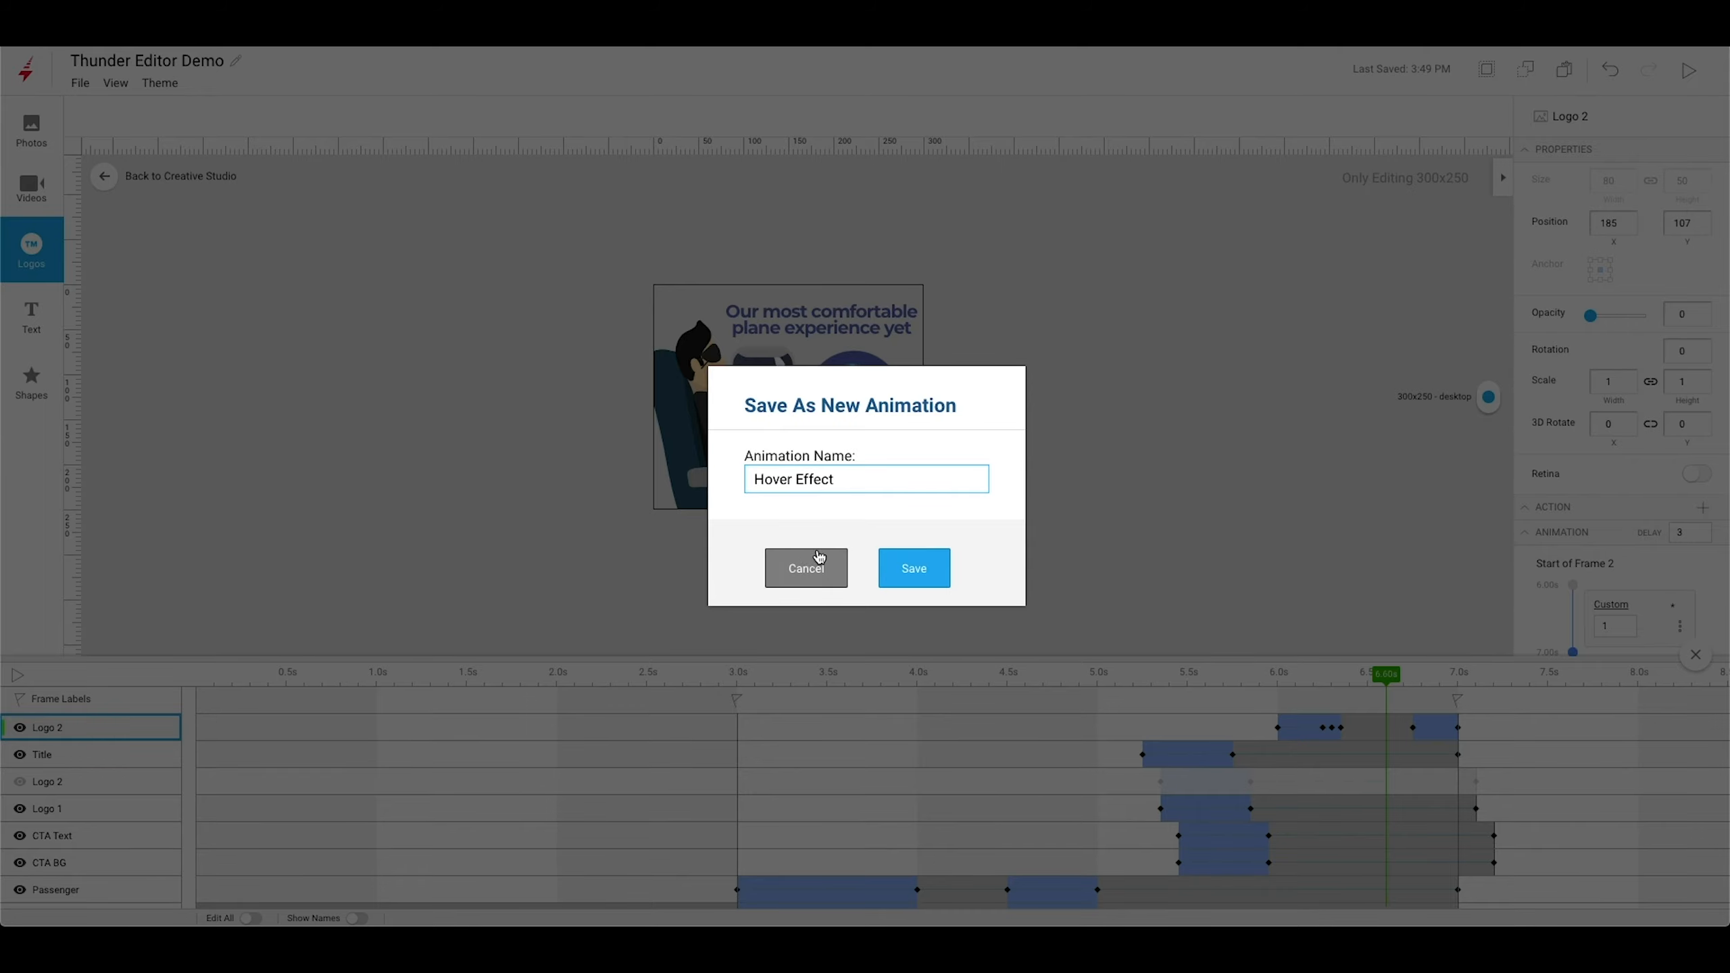
{"action": "left_click", "coordinate": [912, 567]}
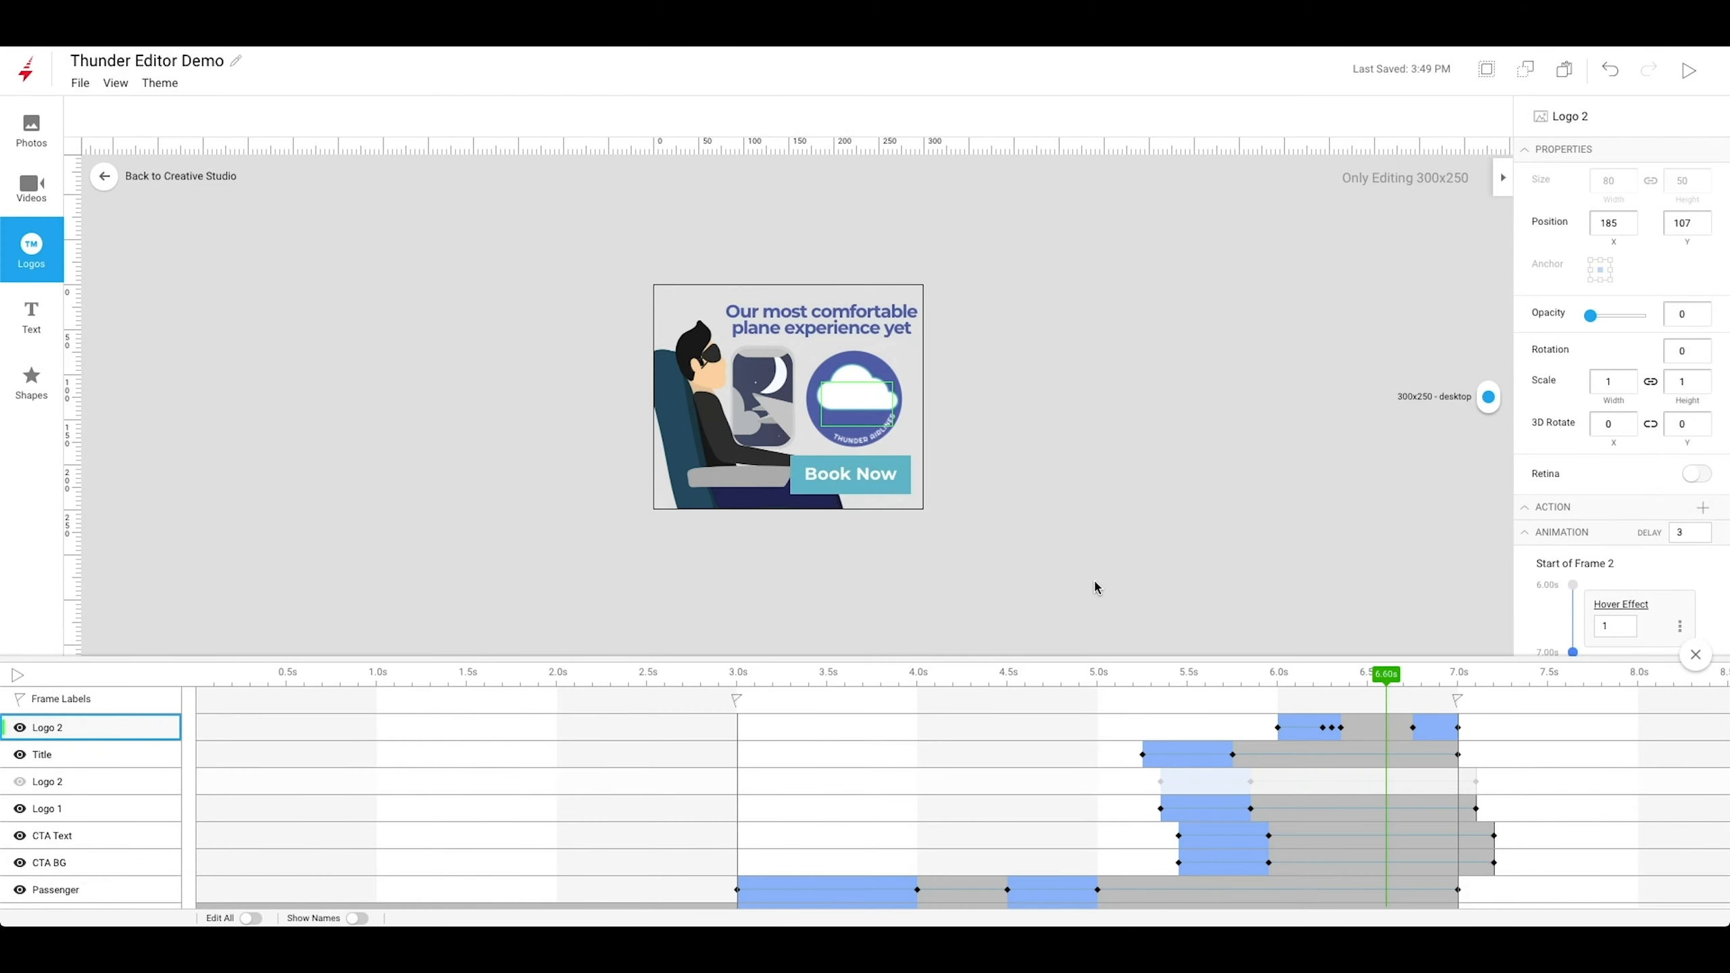
Delete the upper Logo 2 layer and make the original Logo 2 layer visible again.
{"action": "left_click", "coordinate": [1375, 731]}
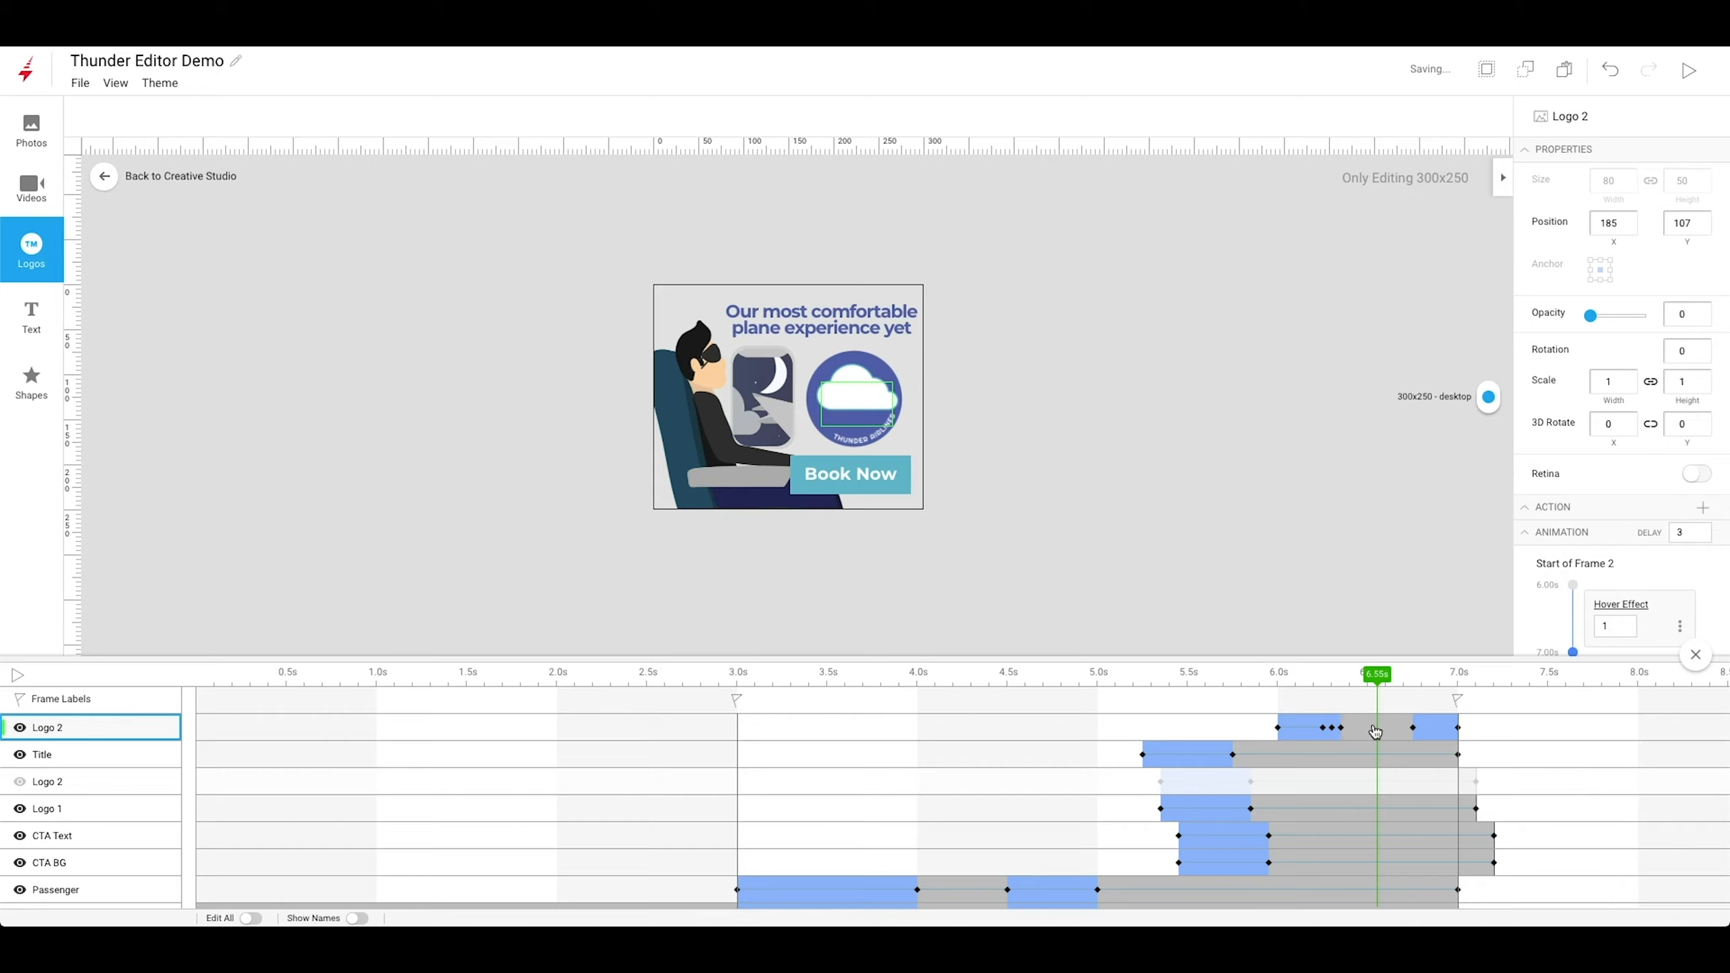
{"action": "key", "text": "Delete"}
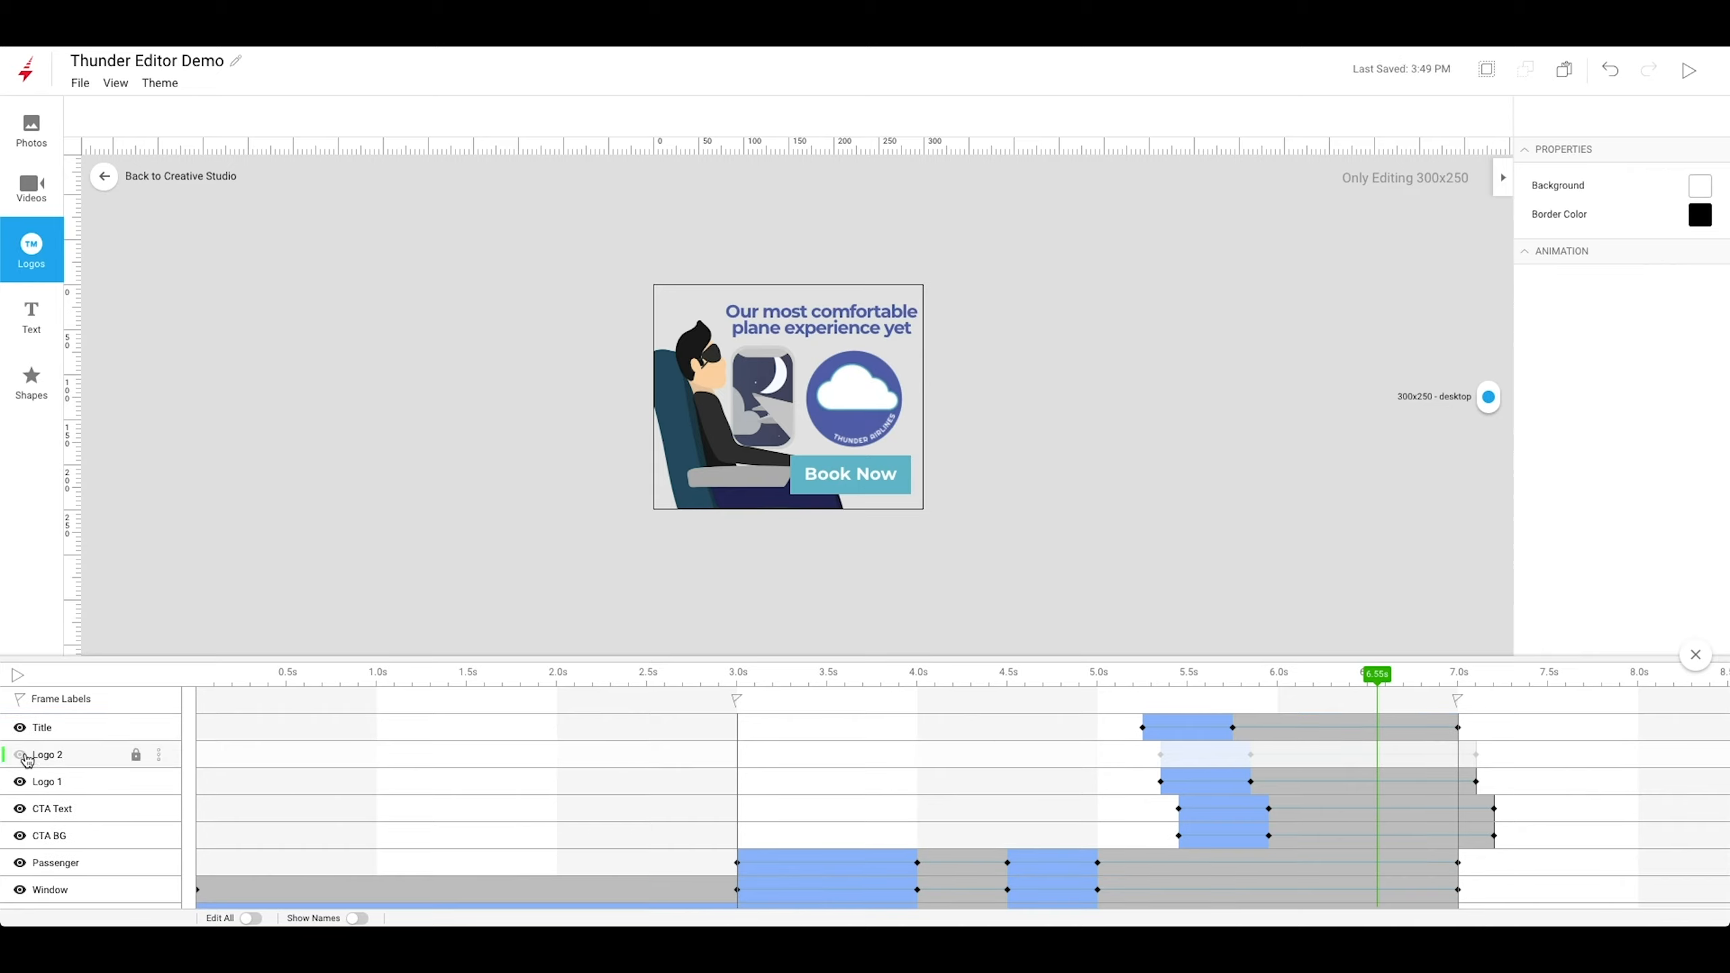
{"action": "left_click", "coordinate": [20, 755]}
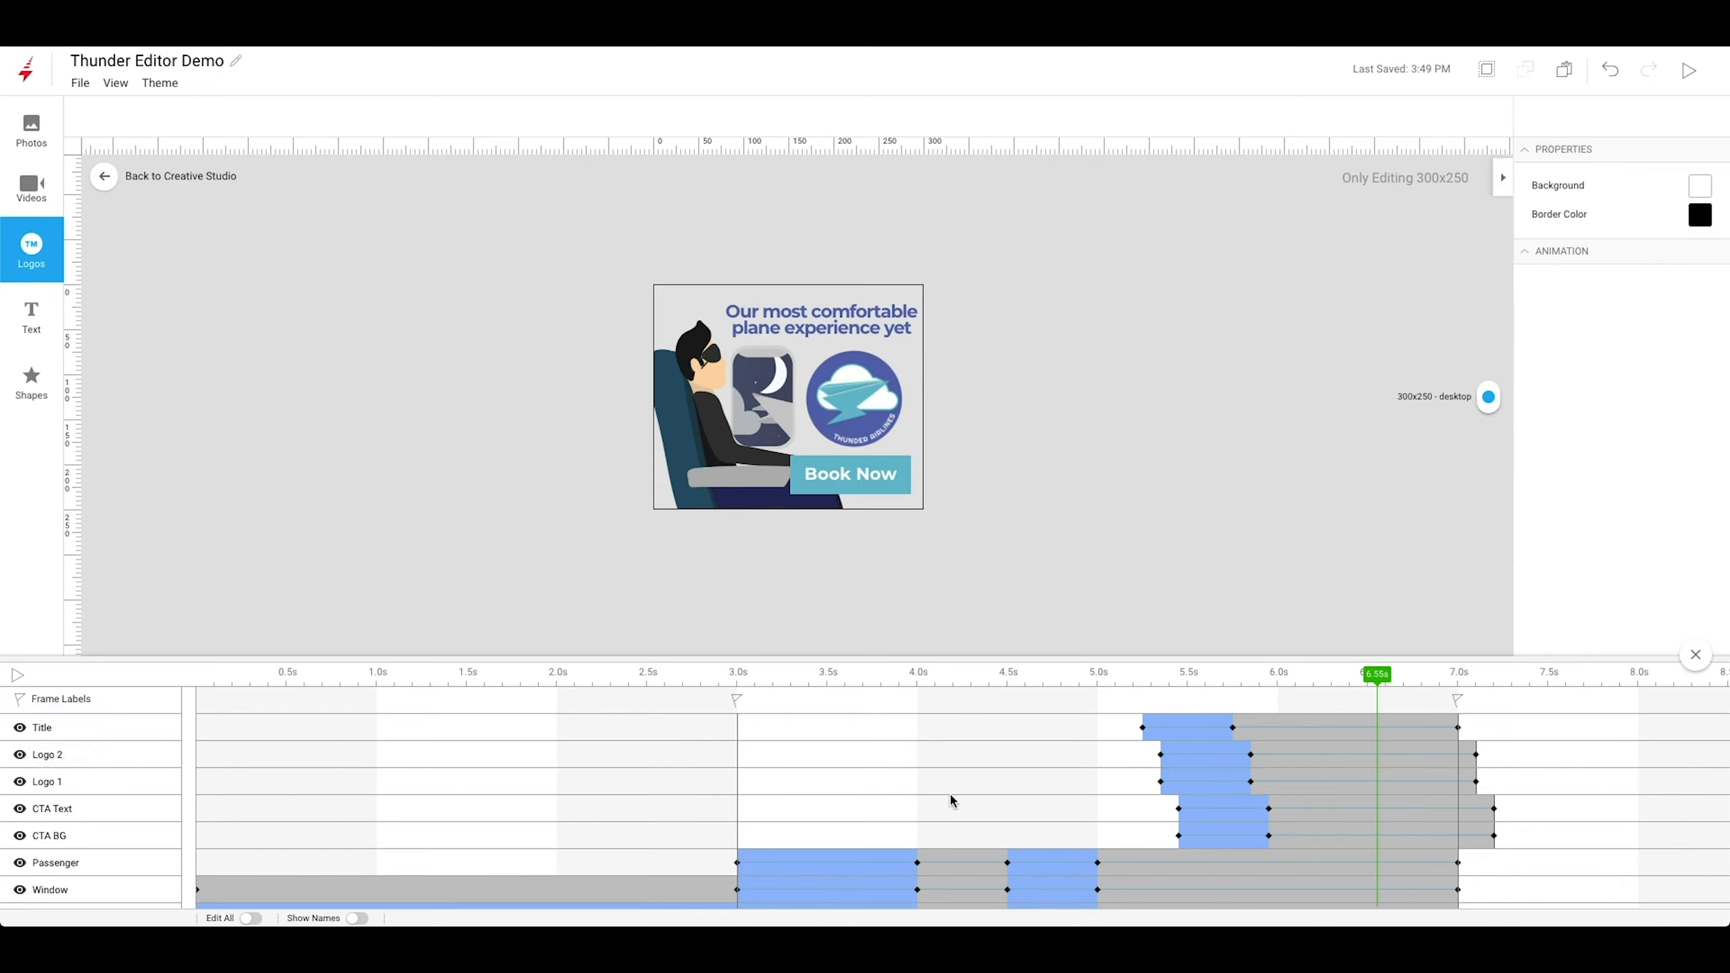
{"action": "left_click_drag", "start_coordinate": [1238, 686], "coordinate": [1314, 694]}
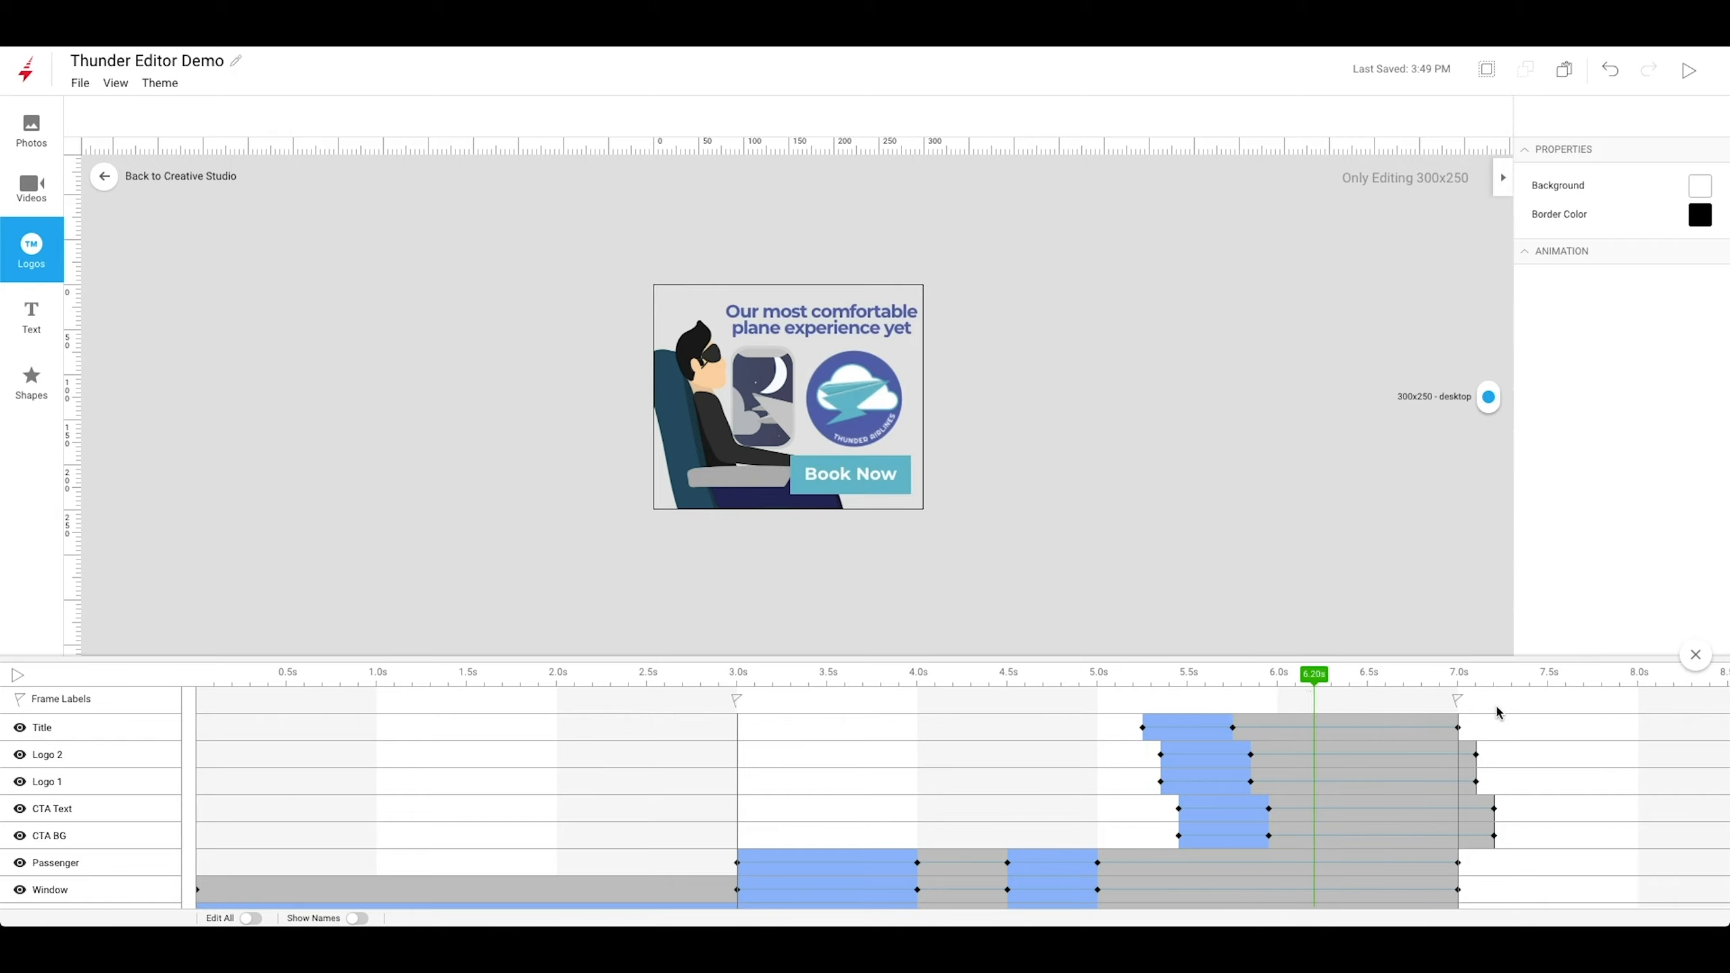
Leave the timeline, add the Hover shape to Frame 2, and make it fill the canvas.
{"action": "left_click", "coordinate": [1696, 655]}
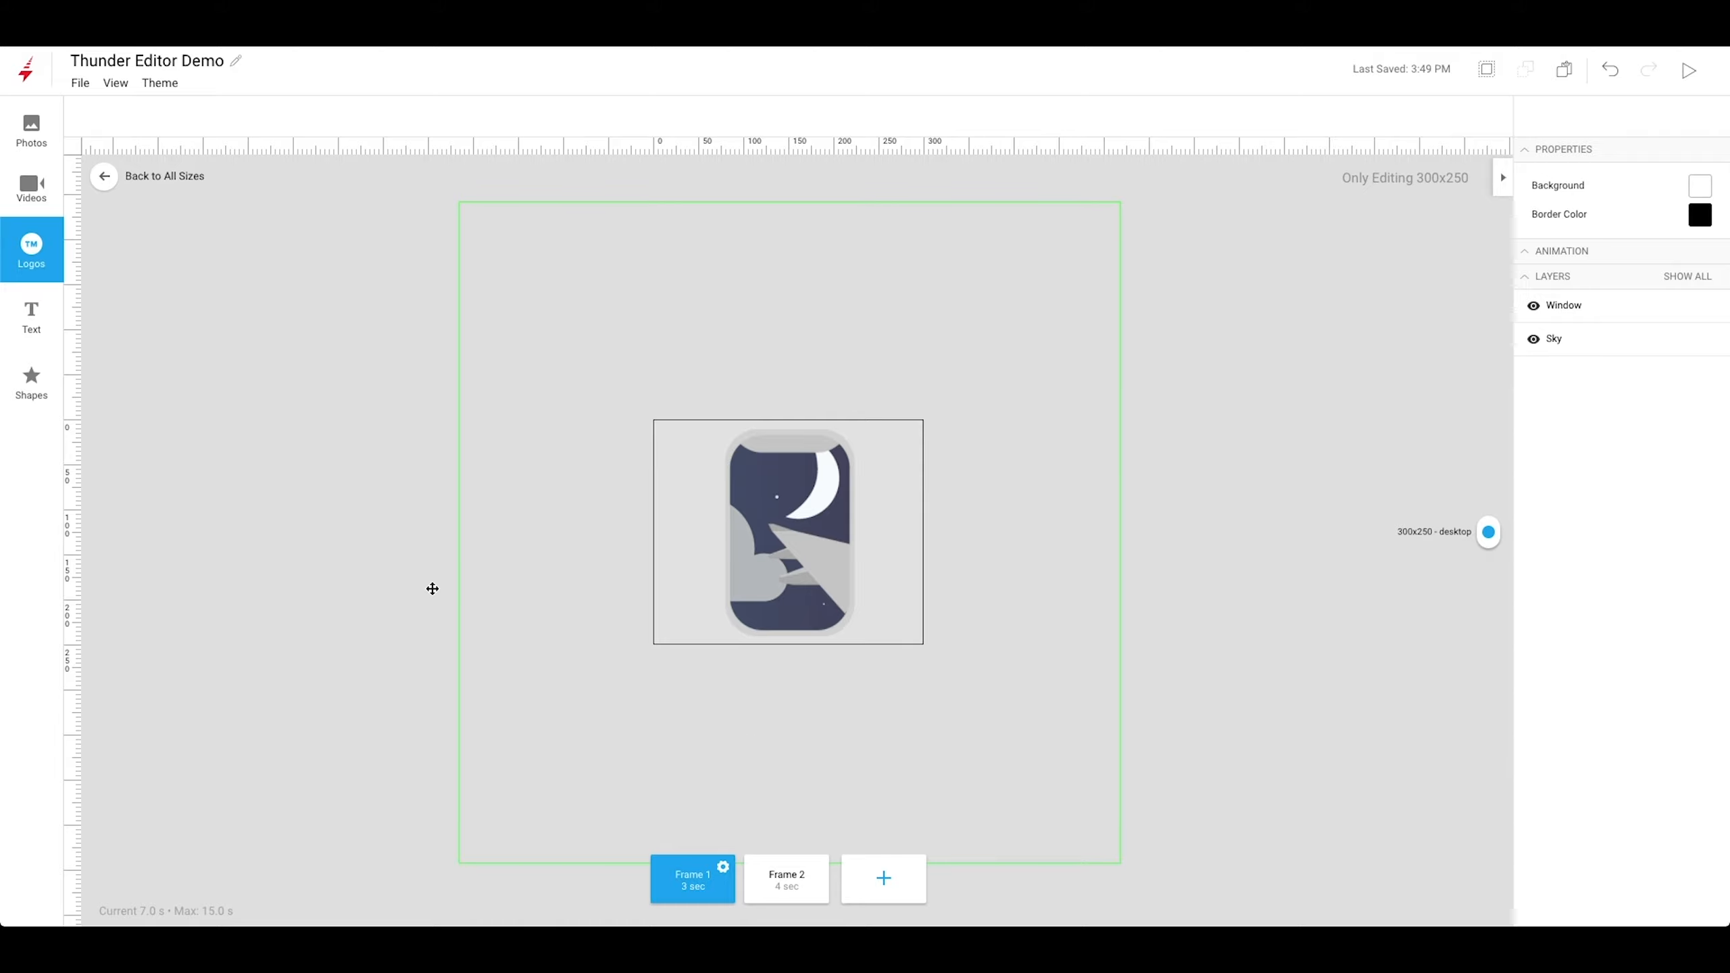
{"action": "left_click", "coordinate": [779, 898]}
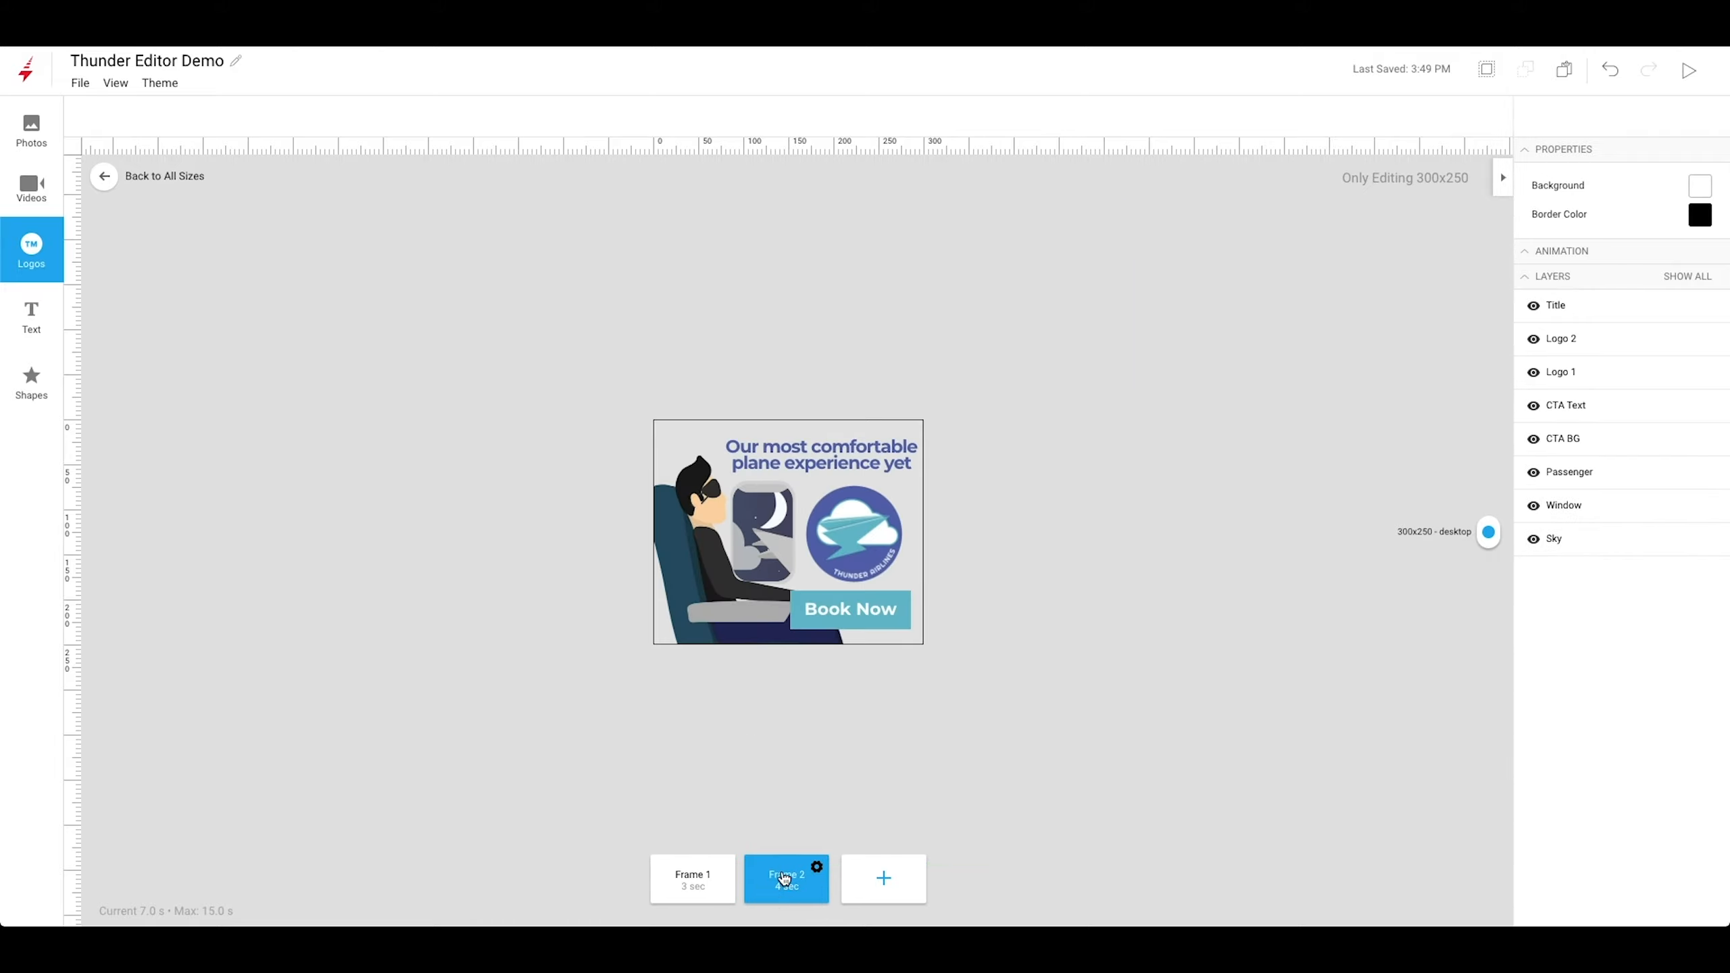
{"action": "left_click", "coordinate": [31, 380]}
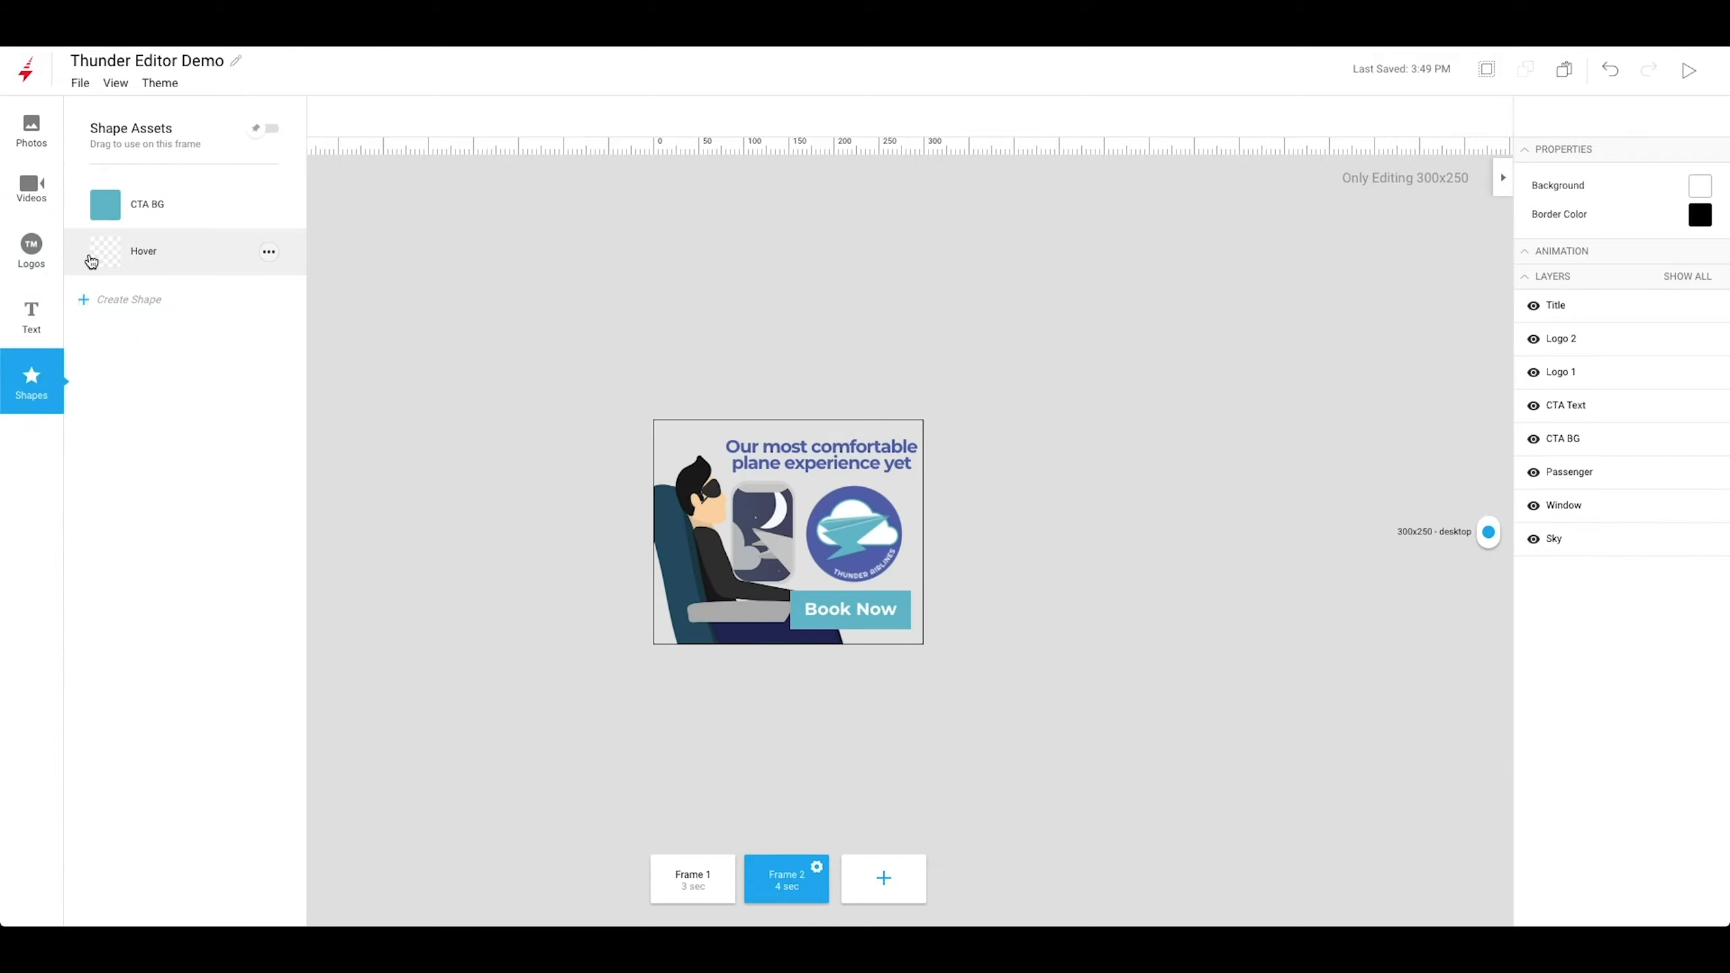
{"action": "left_click_drag", "start_coordinate": [103, 261], "coordinate": [790, 535]}
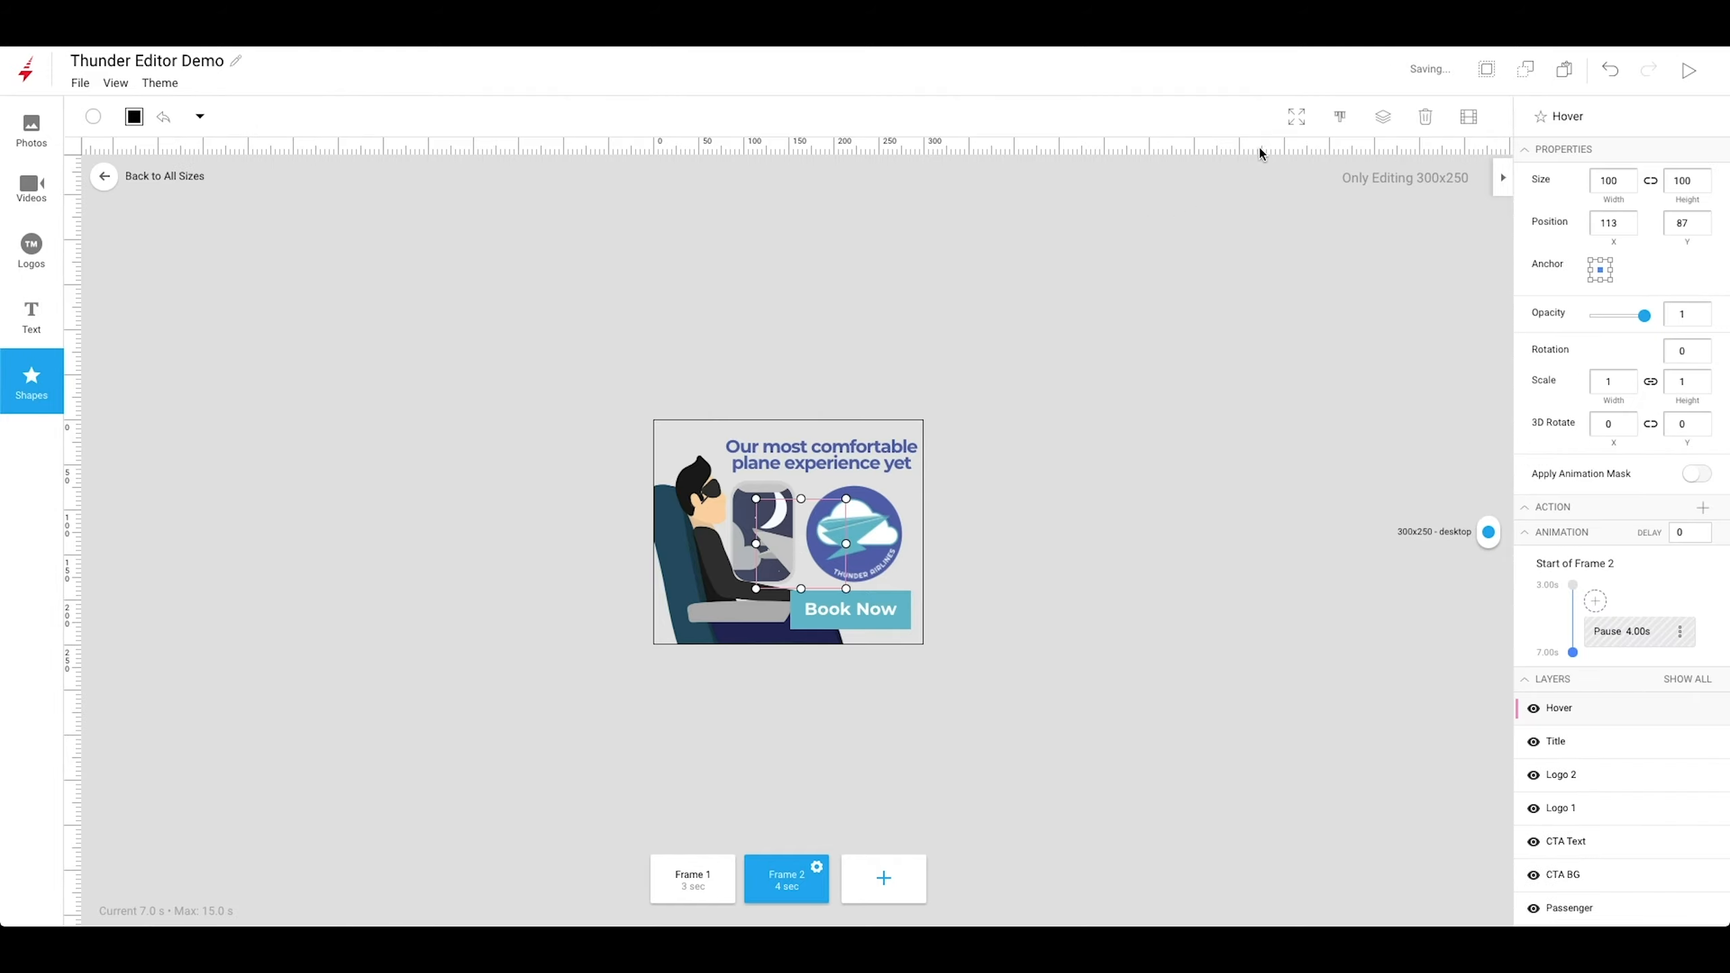
{"action": "left_click", "coordinate": [1297, 117]}
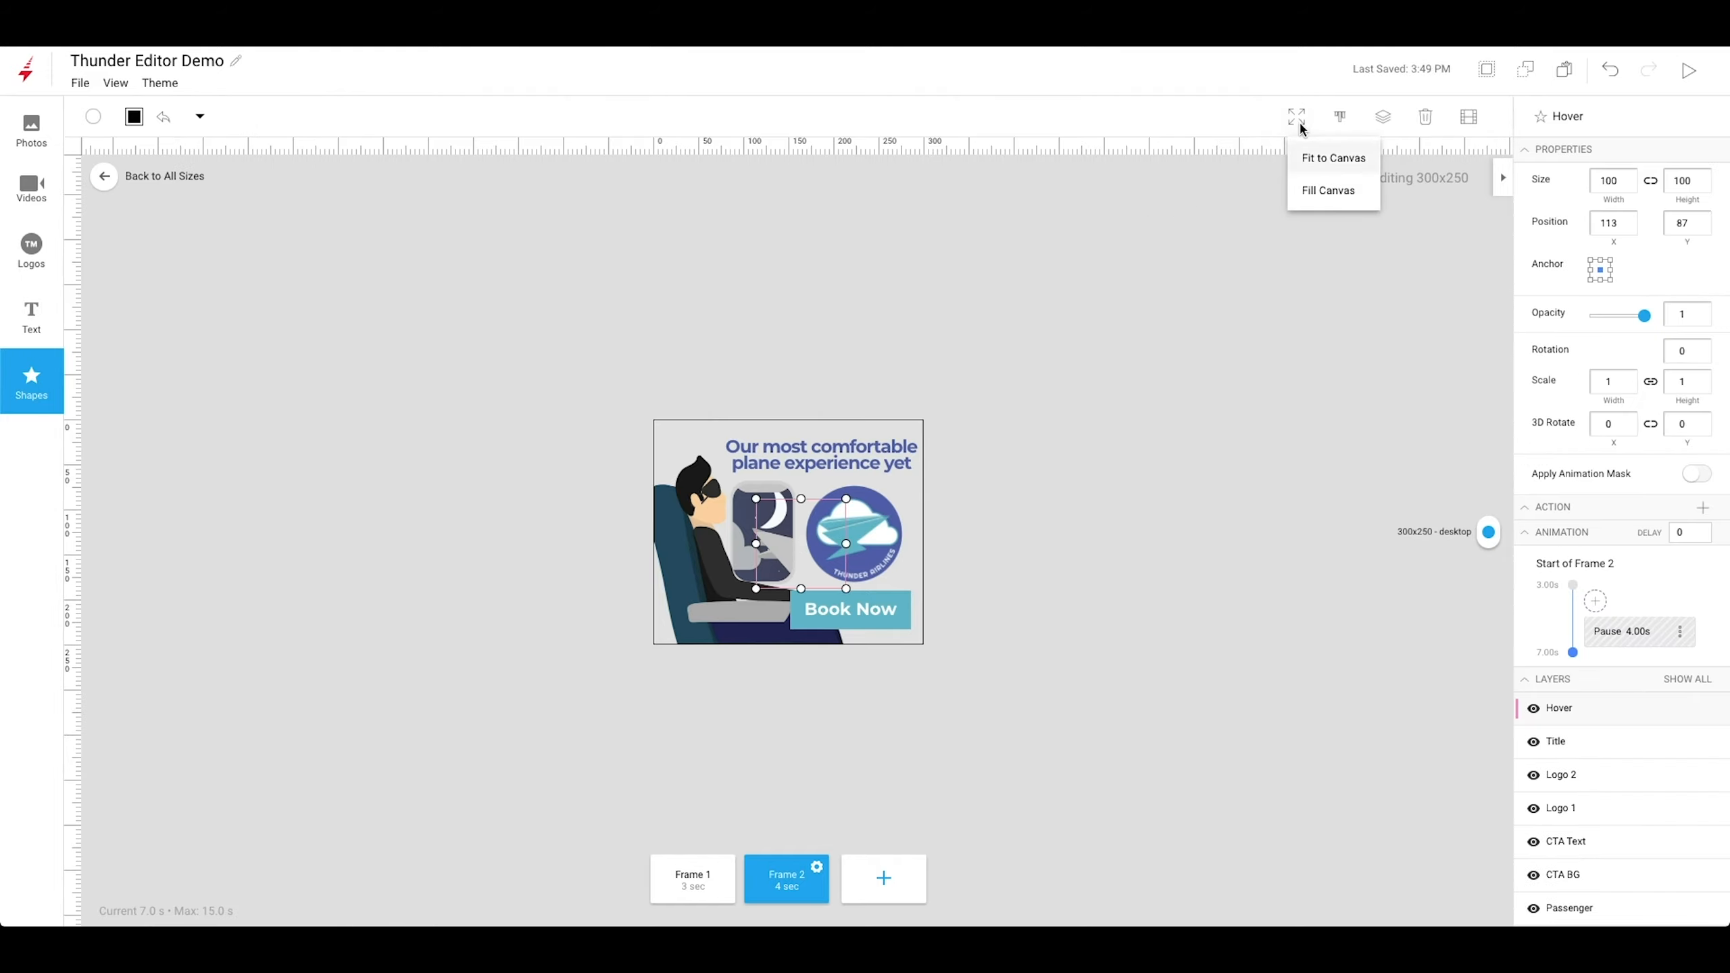
{"action": "left_click", "coordinate": [1326, 190]}
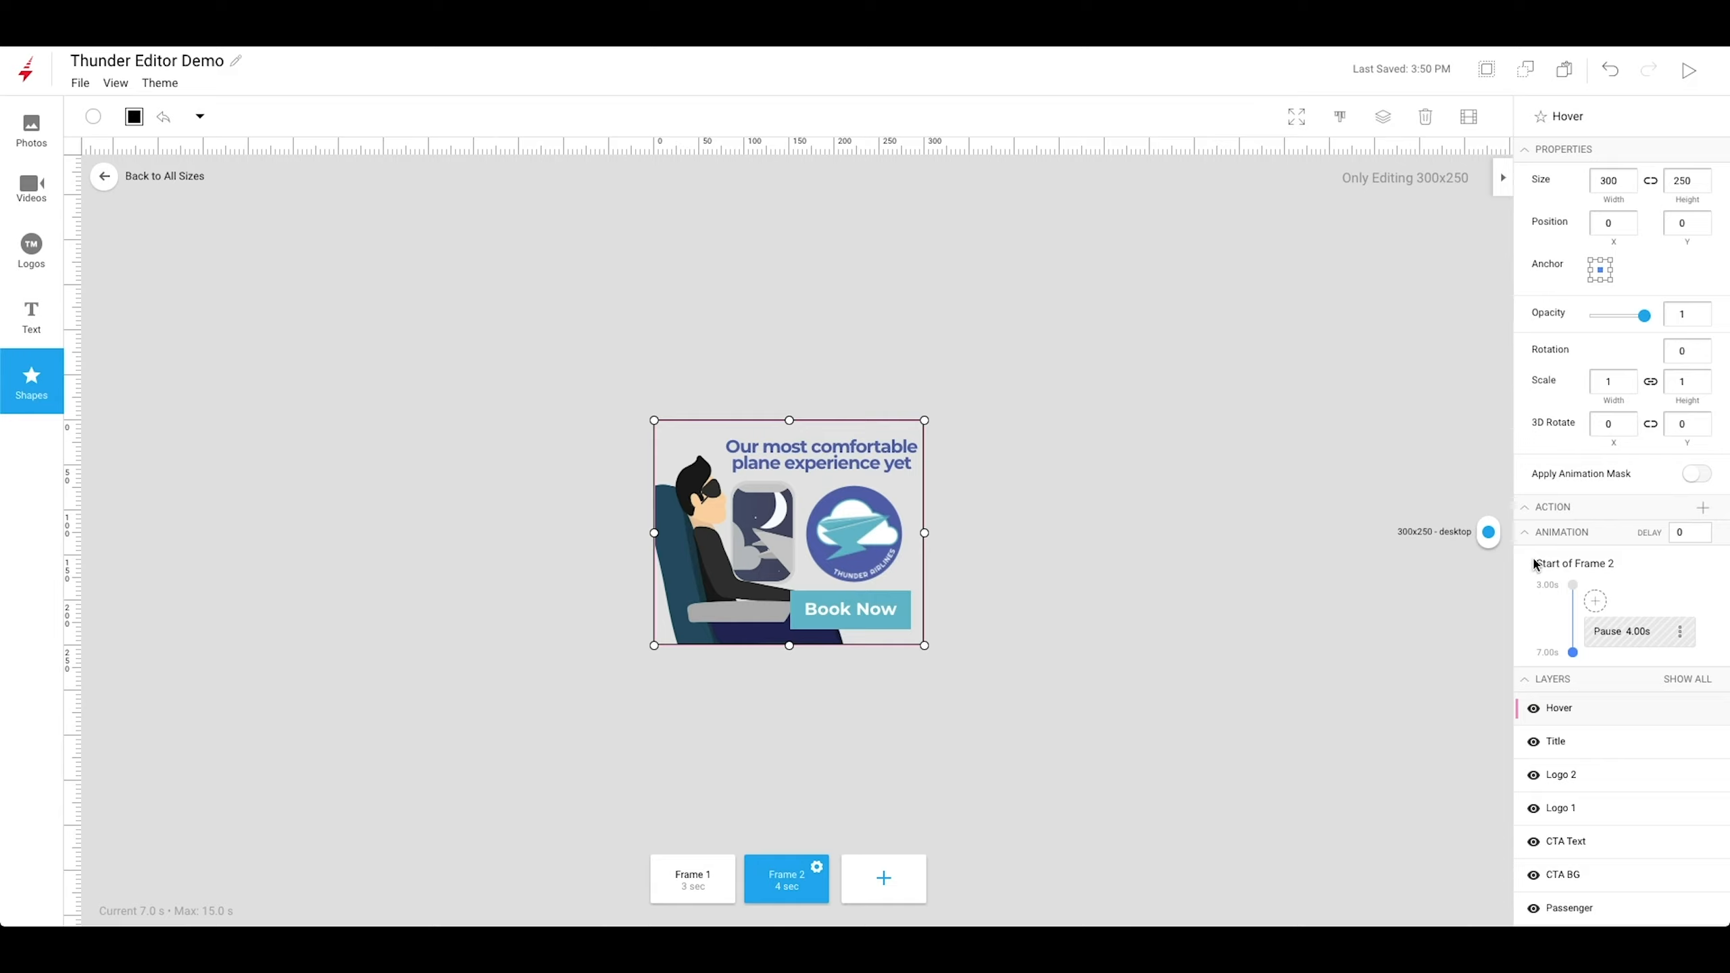
Add a mouse enter action to the Hover shape that plays an effect on the Logo 2 widget.
{"action": "left_click", "coordinate": [1703, 508]}
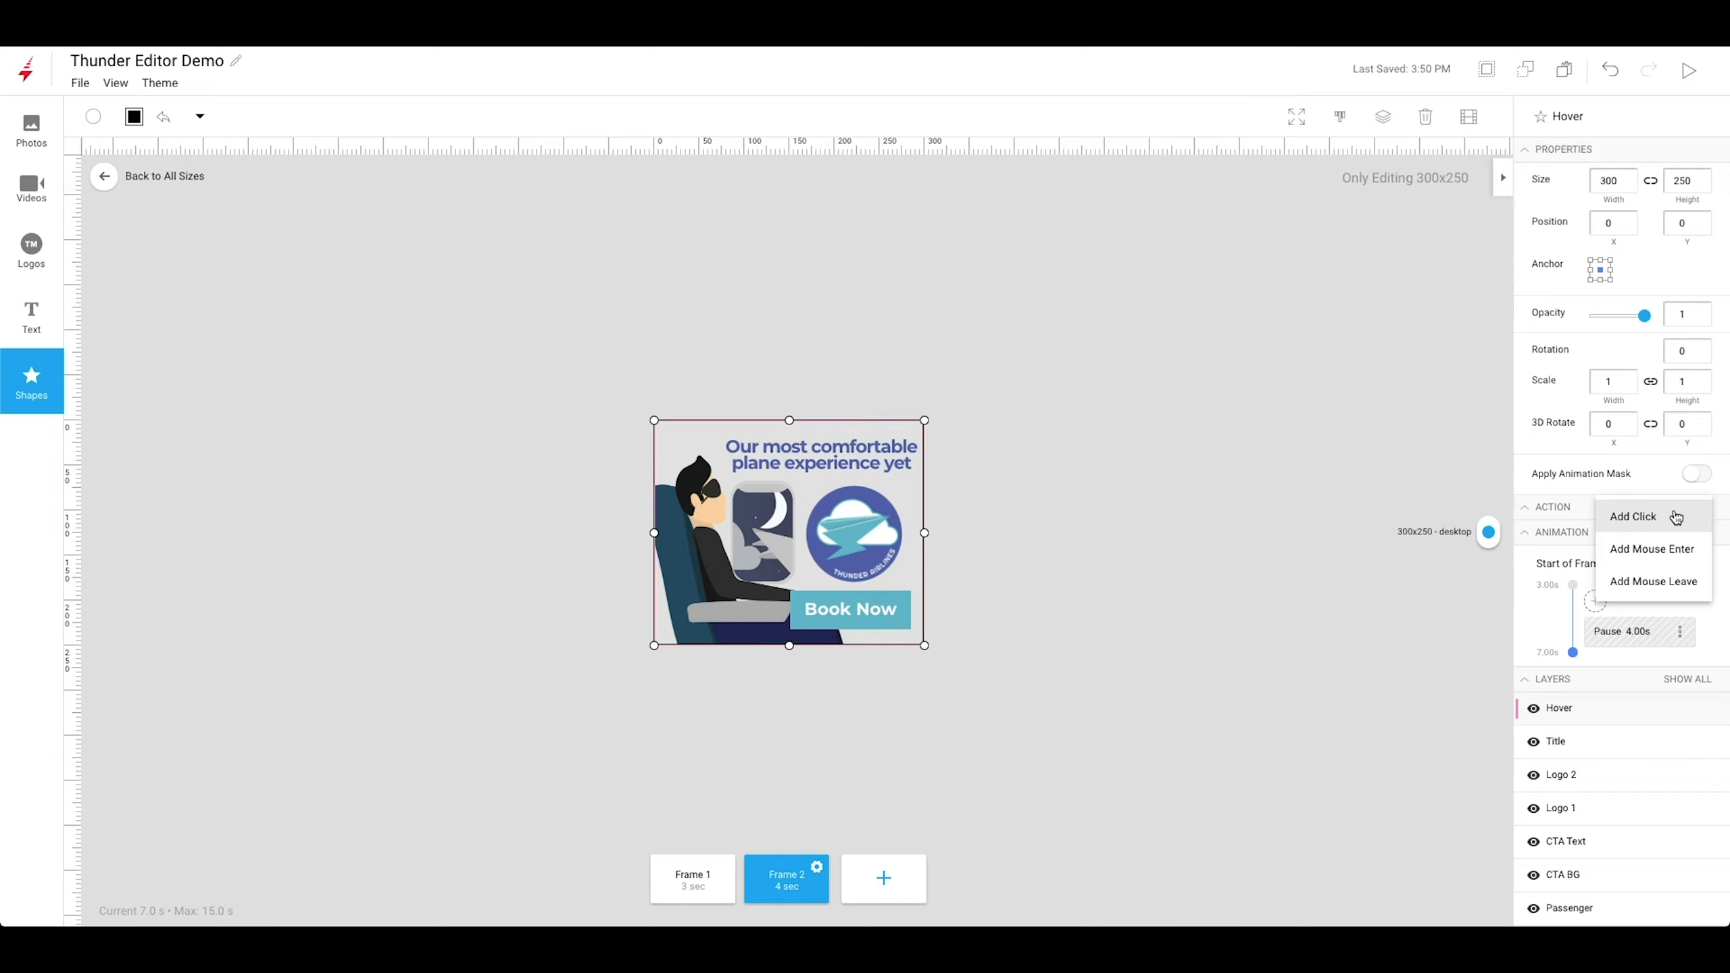
{"action": "left_click", "coordinate": [1644, 552]}
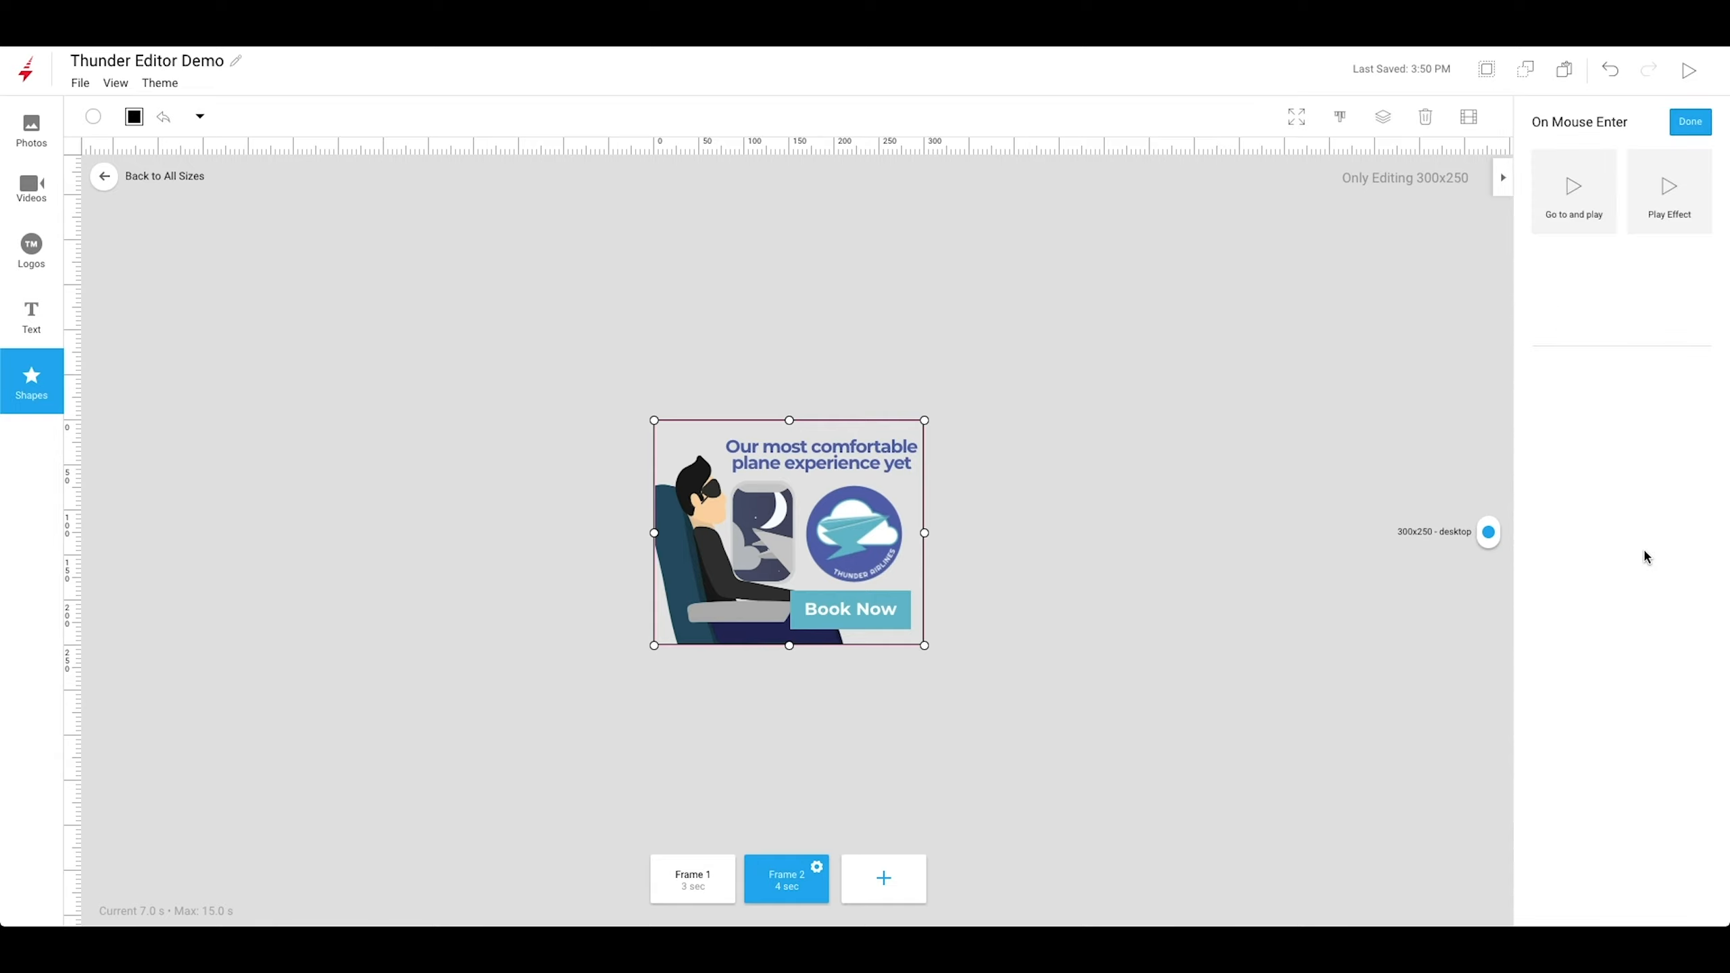
{"action": "left_click", "coordinate": [1670, 197]}
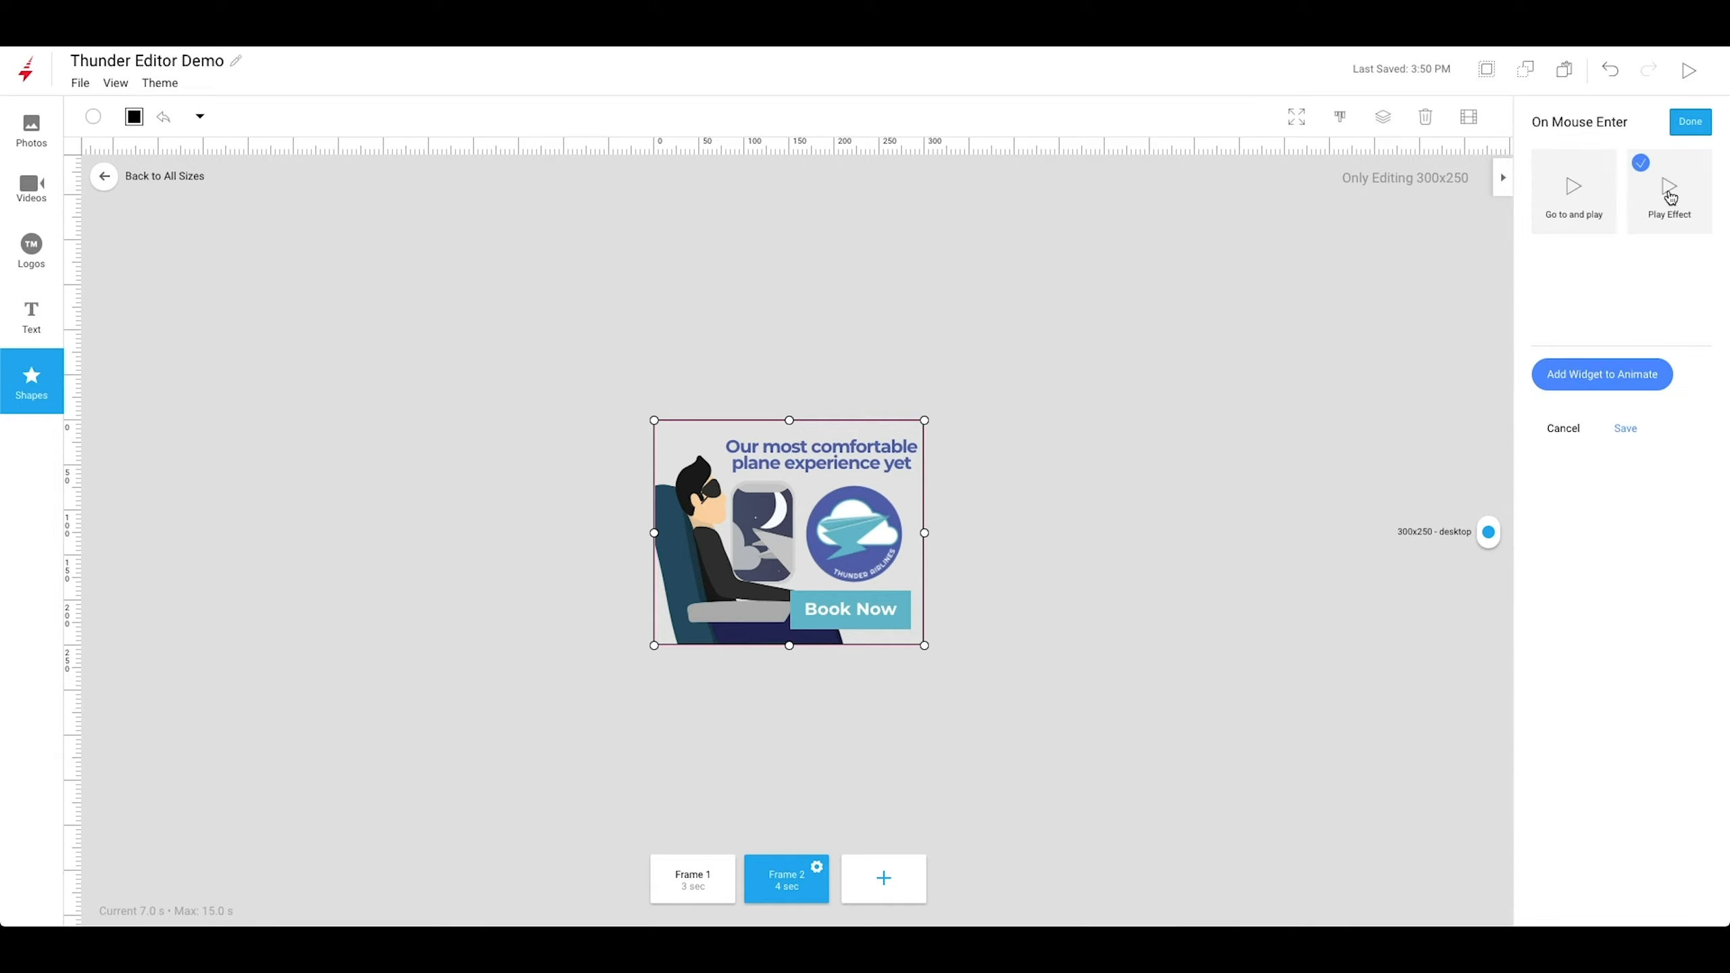
{"action": "left_click", "coordinate": [1590, 374]}
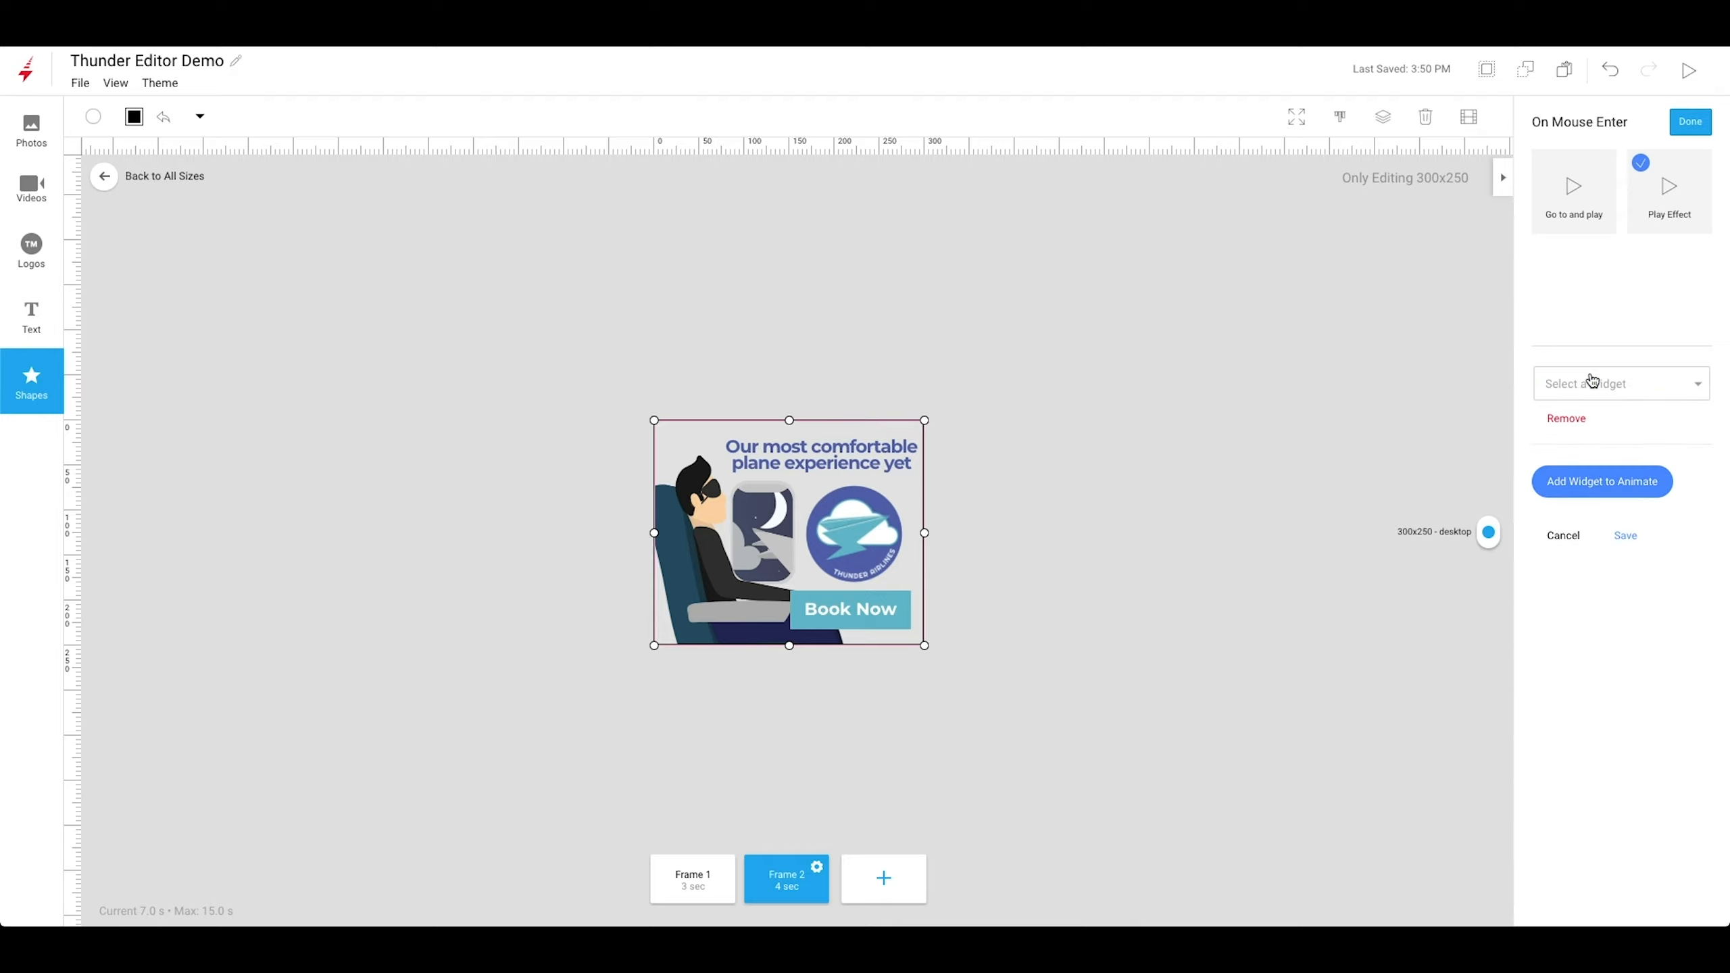
{"action": "left_click", "coordinate": [1691, 396]}
{"action": "scroll", "coordinate": [1606, 518], "scroll_direction": "down", "scroll_amount": 1}
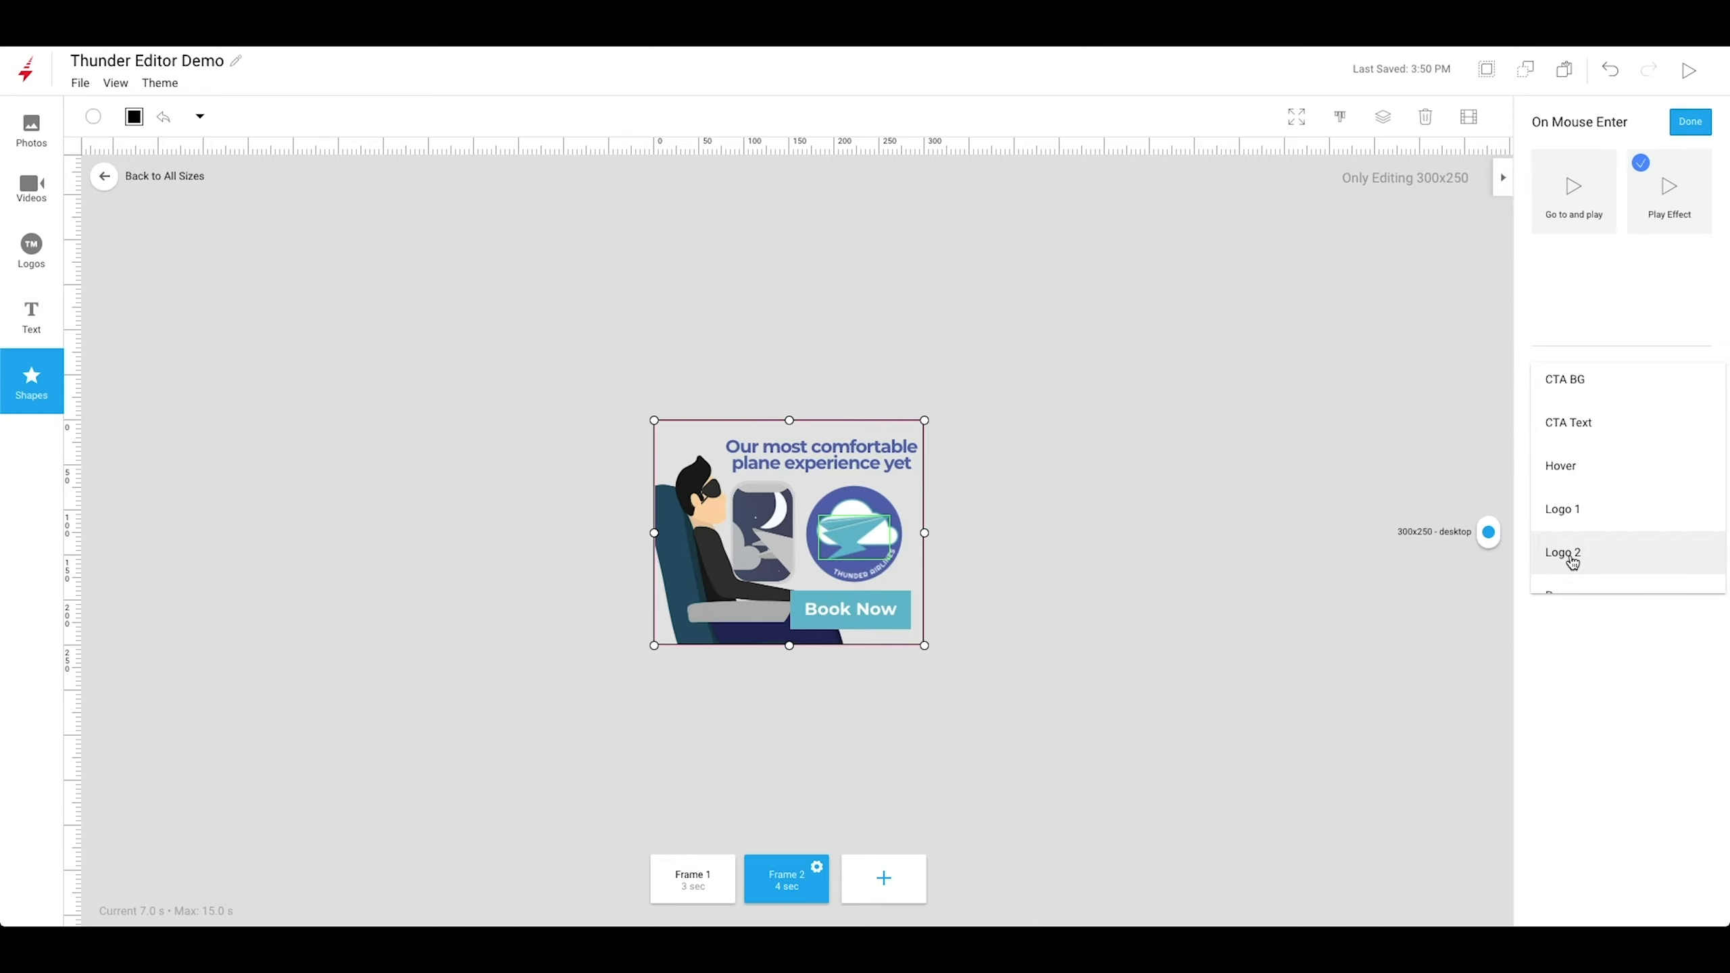
{"action": "left_click", "coordinate": [1572, 560]}
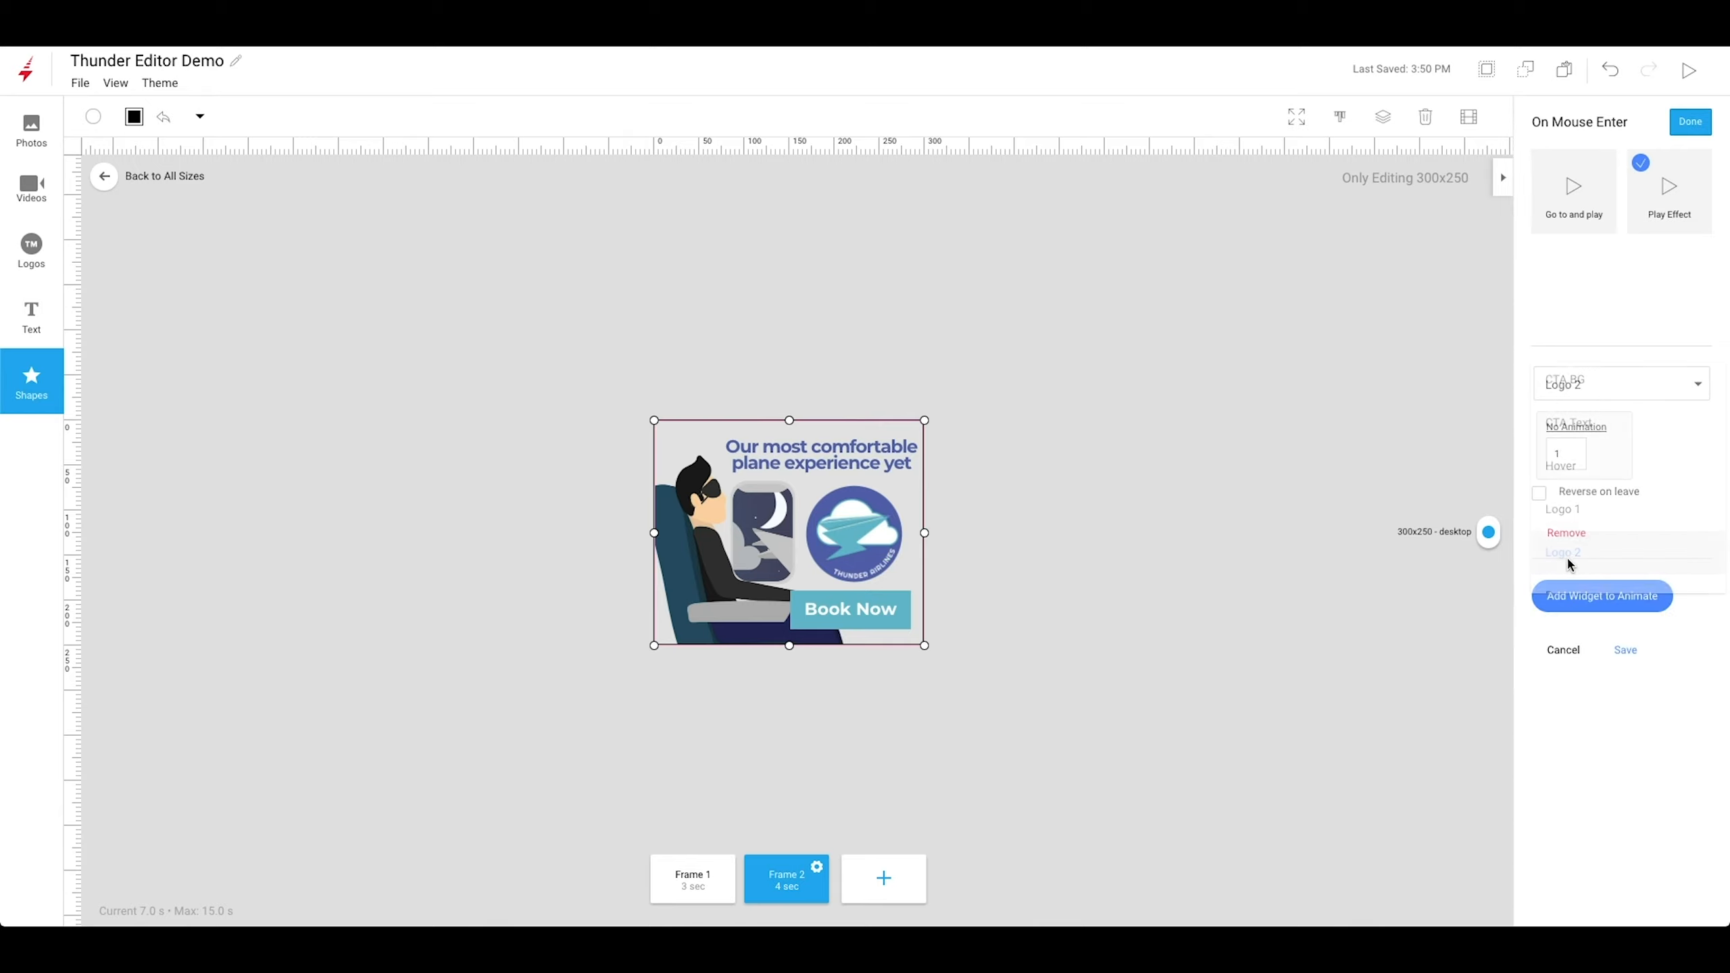
Assign the custom Hover Effect animation to Logo 2 in the mouse enter action and save the action.
{"action": "left_click", "coordinate": [1560, 434]}
{"action": "scroll", "coordinate": [1596, 545], "scroll_direction": "down", "scroll_amount": 3}
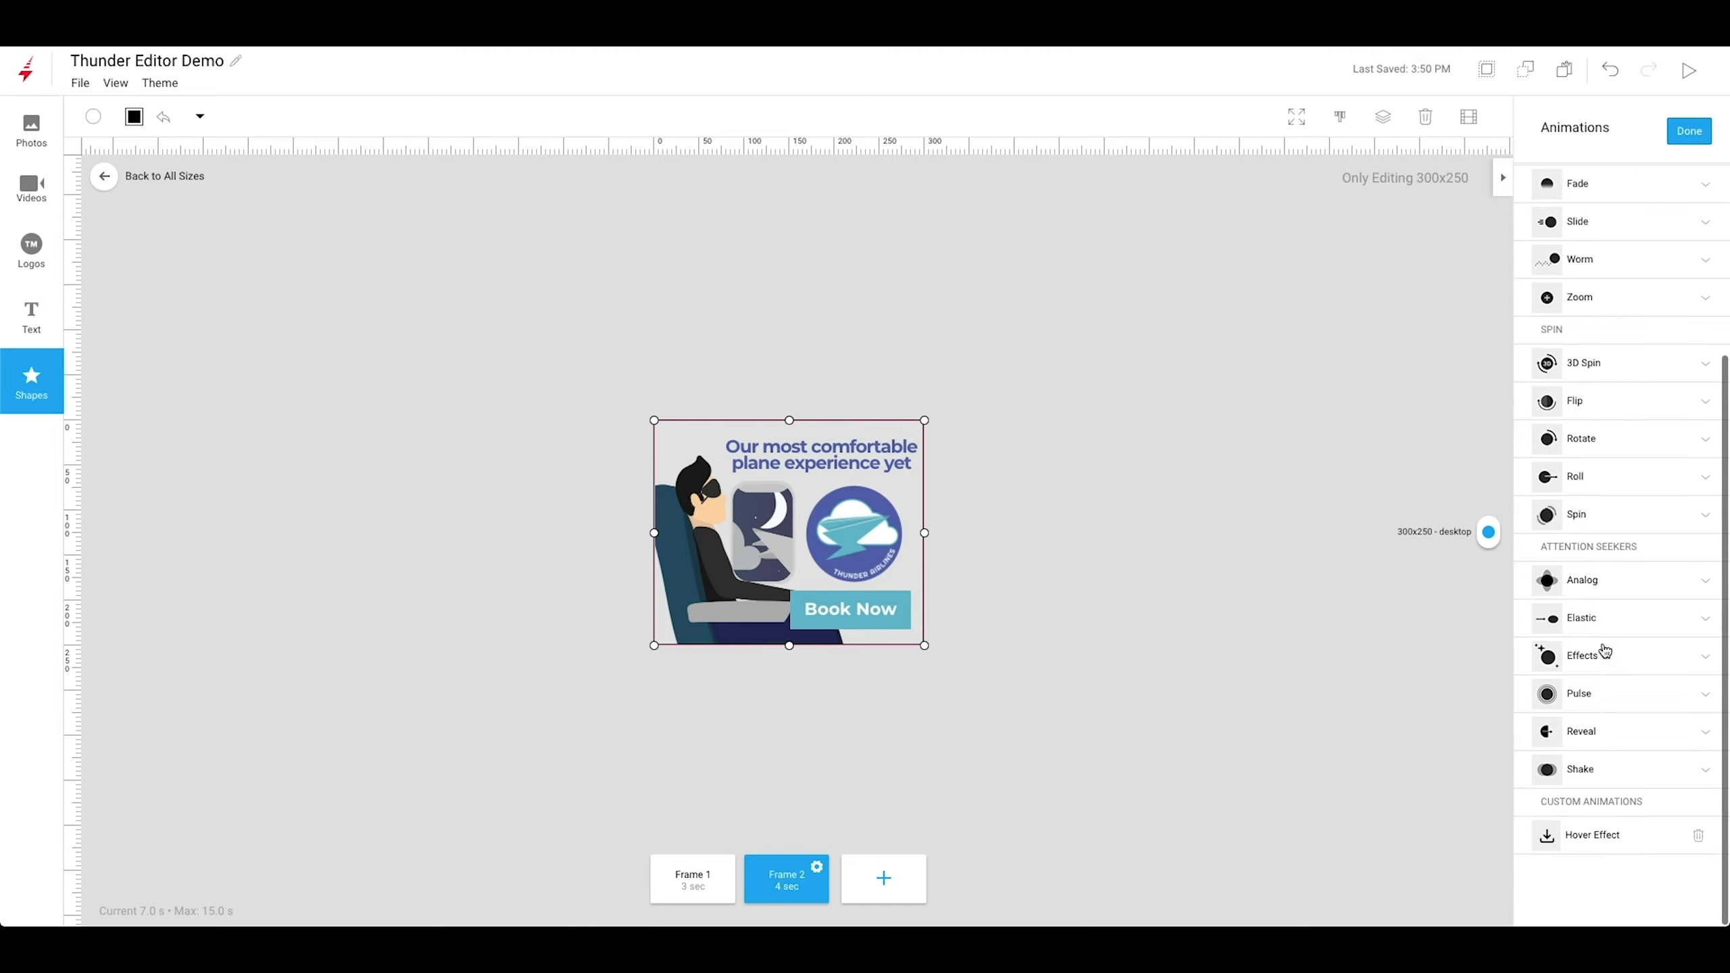
{"action": "left_click", "coordinate": [1593, 835]}
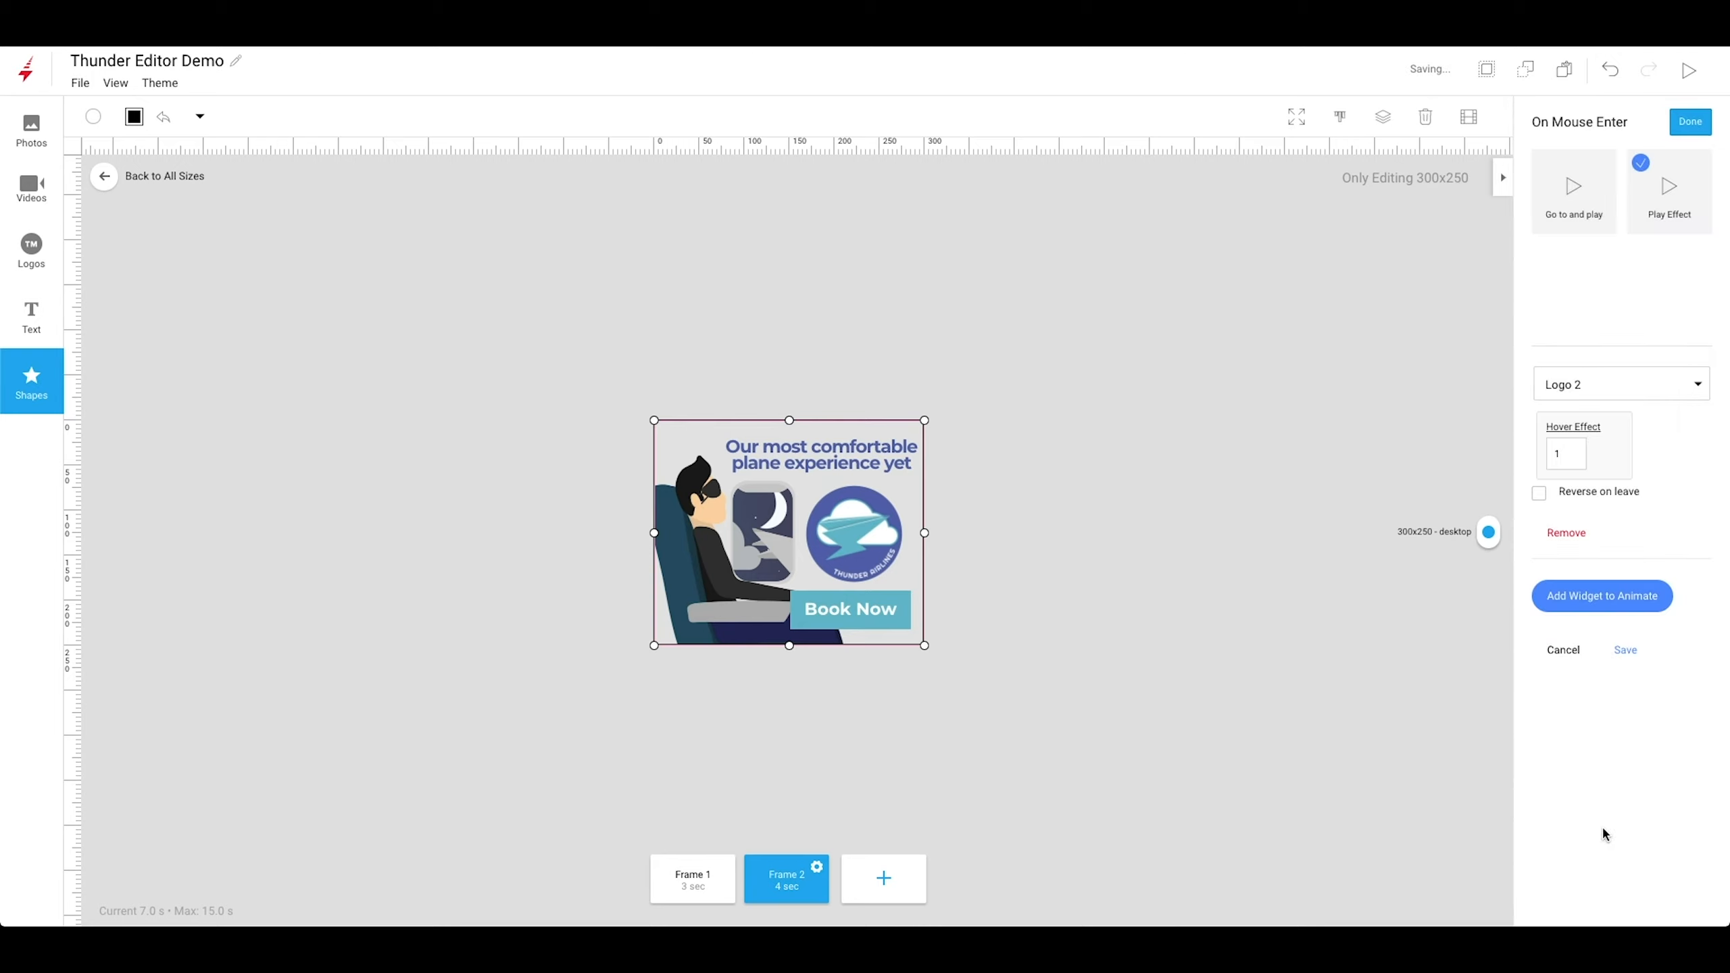
{"action": "left_click", "coordinate": [1627, 649]}
Deselect the Hover shape and preview the ad to check its animation.
{"action": "left_click", "coordinate": [1479, 454]}
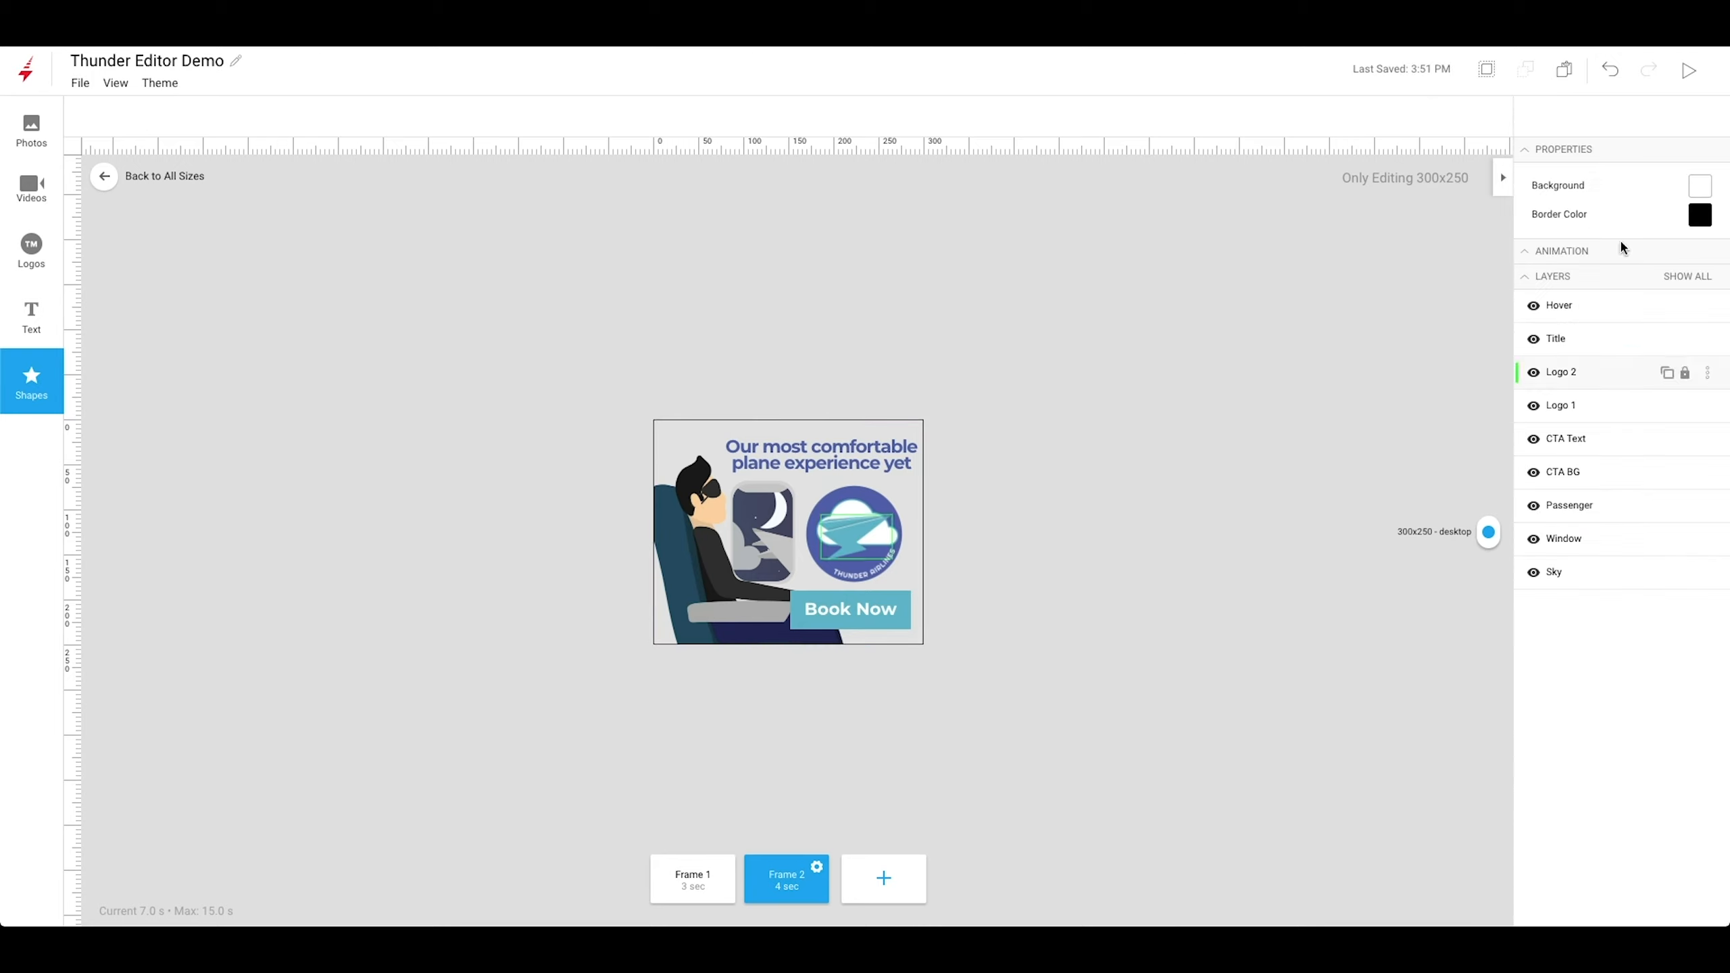
{"action": "left_click", "coordinate": [1690, 71]}
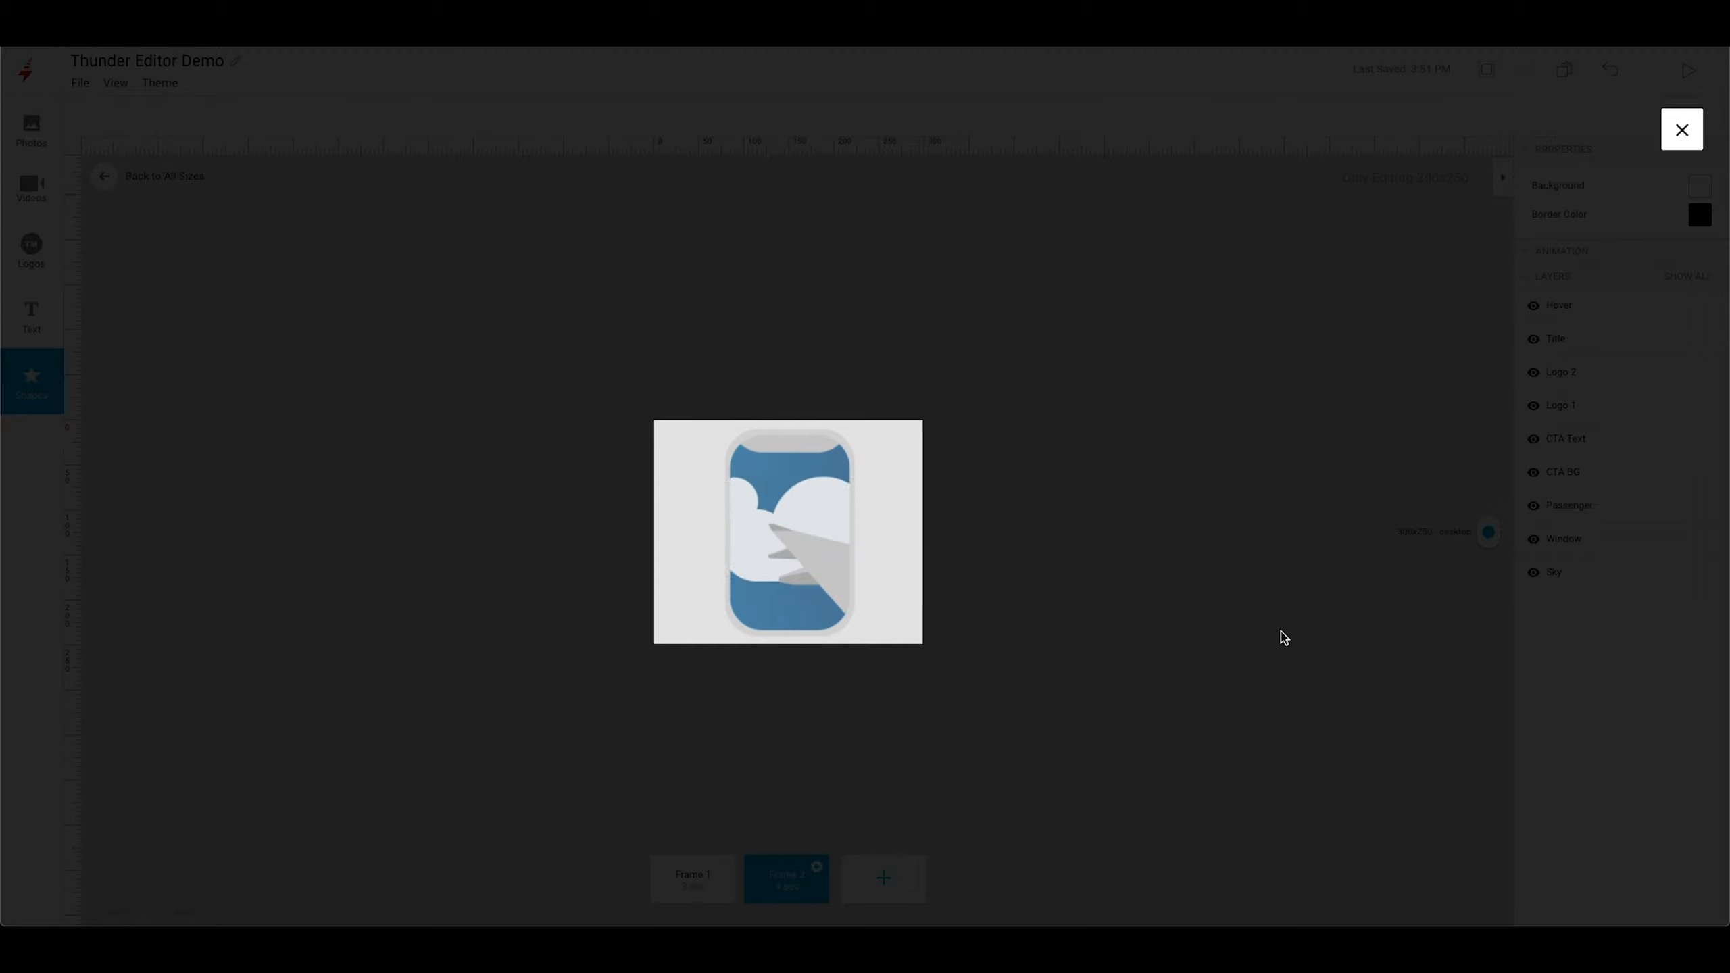